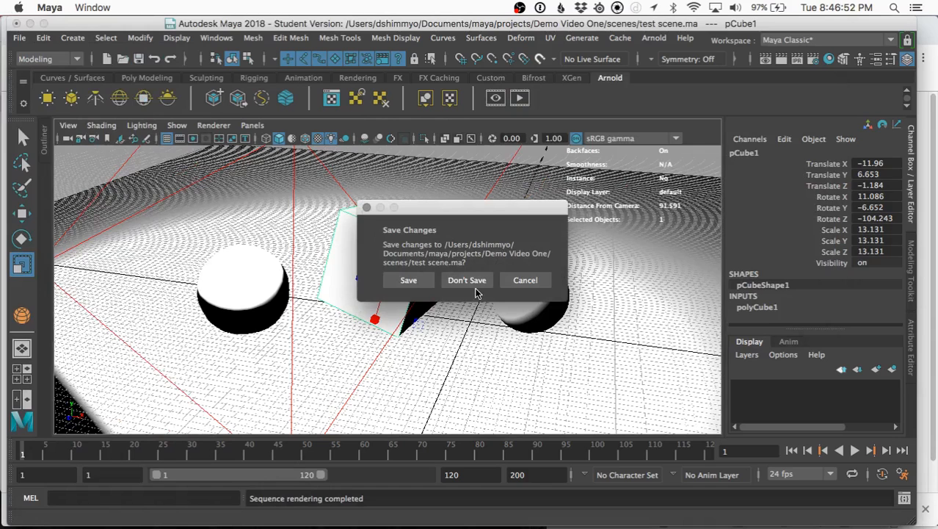
Discard the unsaved changes to the test scene and start with a new empty scene.
{"action": "left_click", "coordinate": [467, 283]}
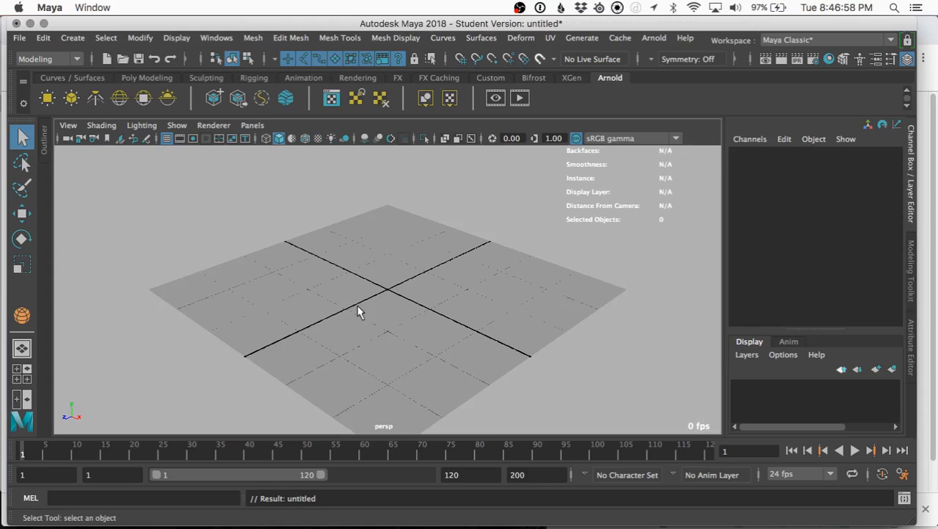
{"action": "left_click_drag", "start_coordinate": [377, 272], "coordinate": [390, 324], "text": "alt"}
{"action": "right_click_drag", "start_coordinate": [390, 325], "coordinate": [393, 313], "text": "alt"}
{"action": "scroll", "coordinate": [392, 312], "scroll_direction": "down", "scroll_amount": 2}
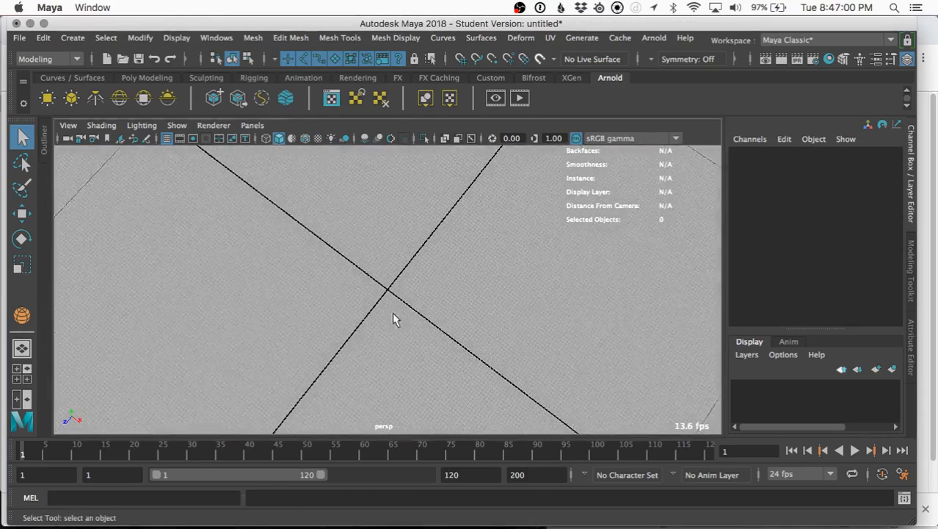
{"action": "left_click_drag", "start_coordinate": [393, 313], "coordinate": [450, 242], "text": "alt"}
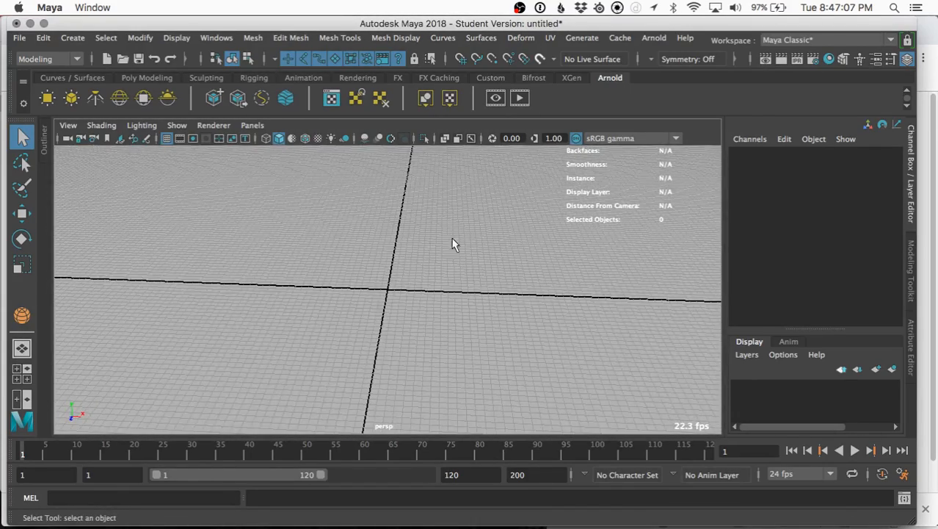
Try the Modeling - Standard workspace and return to Maya Classic.
{"action": "left_click", "coordinate": [894, 41]}
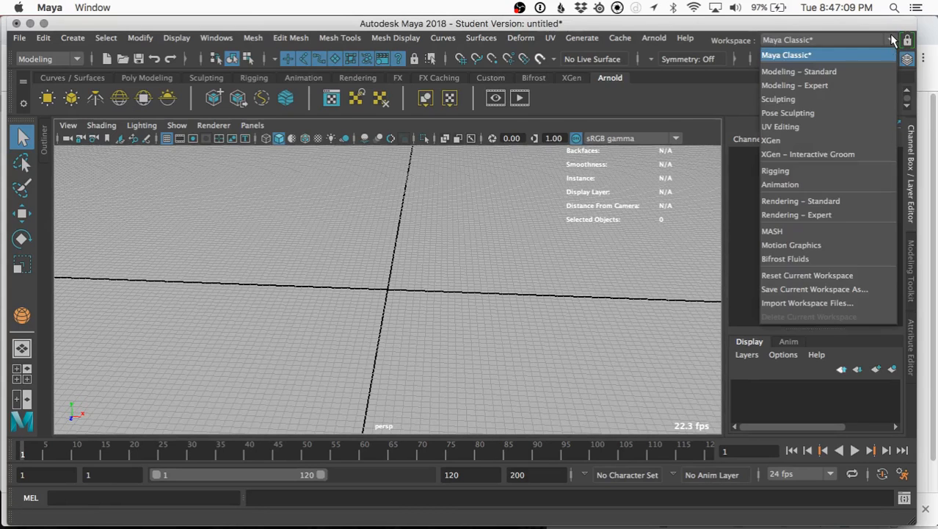
{"action": "left_click", "coordinate": [883, 74]}
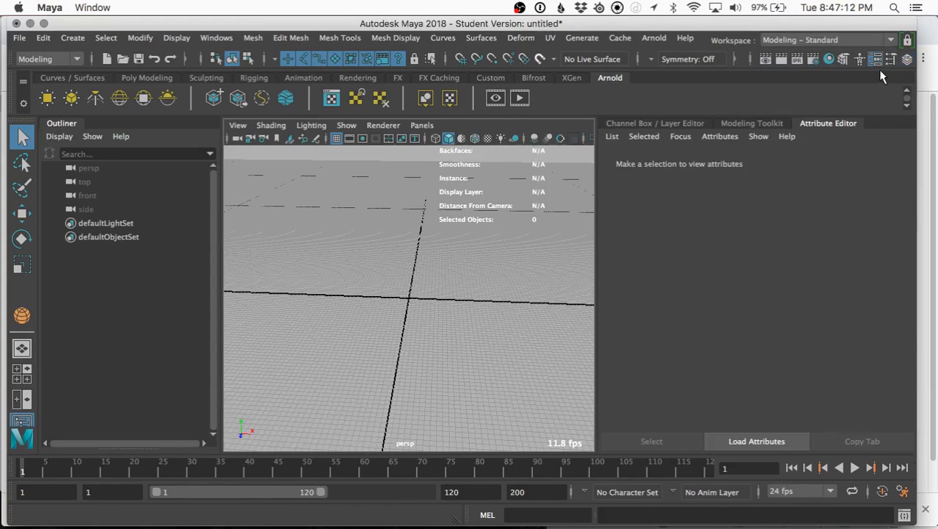
{"action": "left_click", "coordinate": [891, 40]}
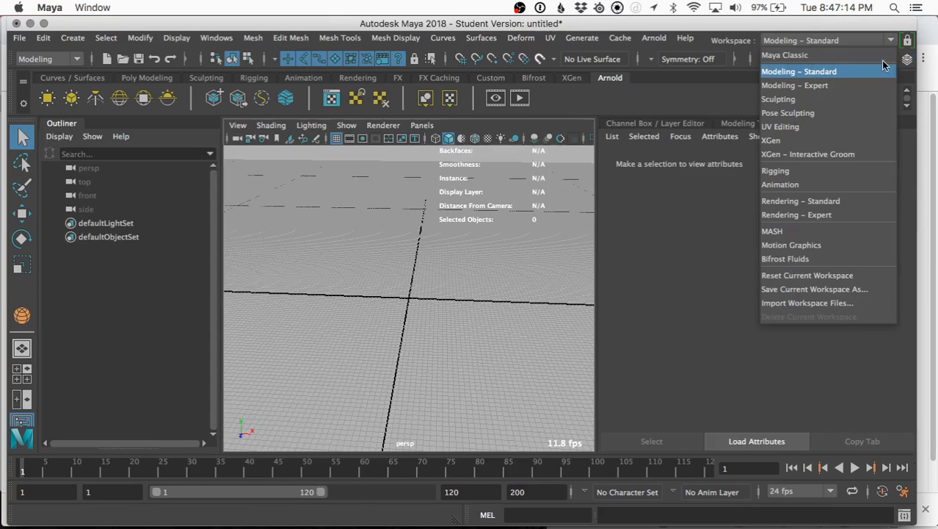
{"action": "left_click", "coordinate": [885, 55]}
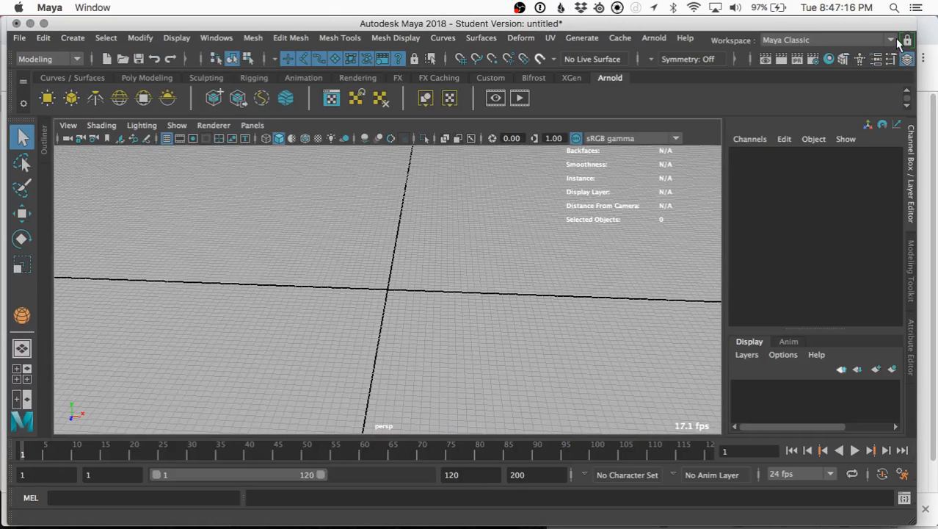
Reset the Maya Classic workspace to its defaults and switch to the Modeling - Standard workspace.
{"action": "left_click", "coordinate": [891, 40]}
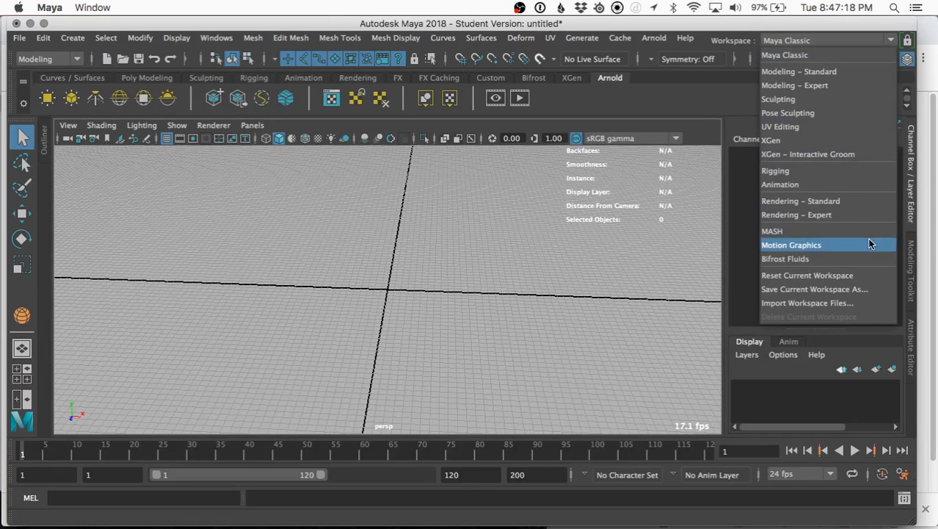
{"action": "left_click", "coordinate": [848, 278]}
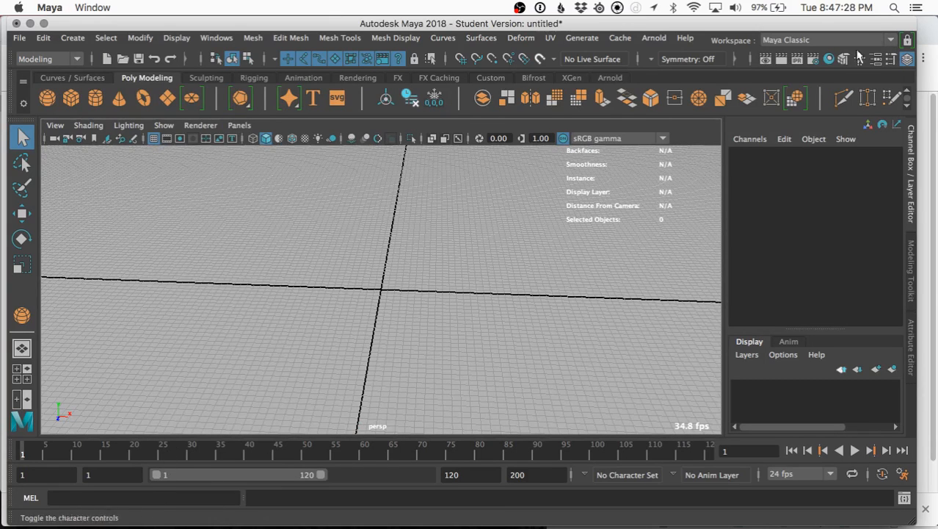
{"action": "left_click", "coordinate": [890, 42]}
{"action": "left_click", "coordinate": [872, 72]}
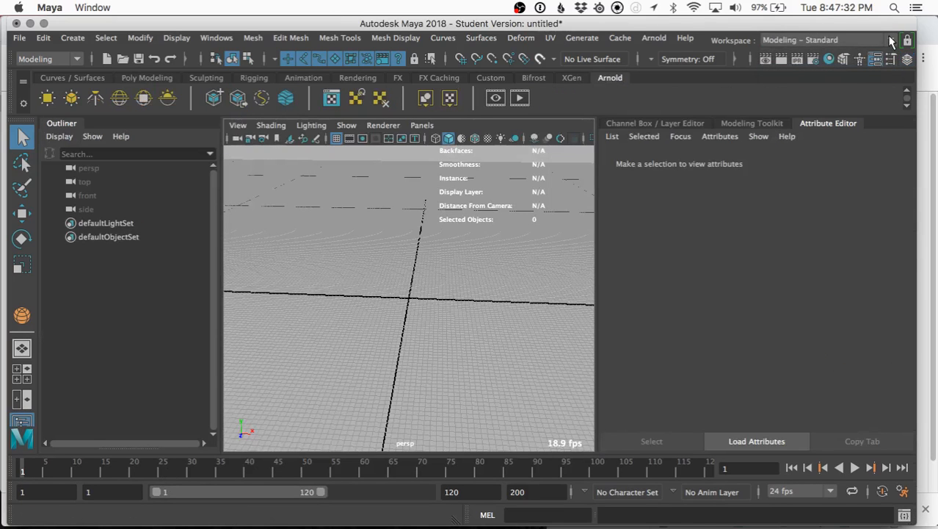
{"action": "left_click", "coordinate": [890, 40]}
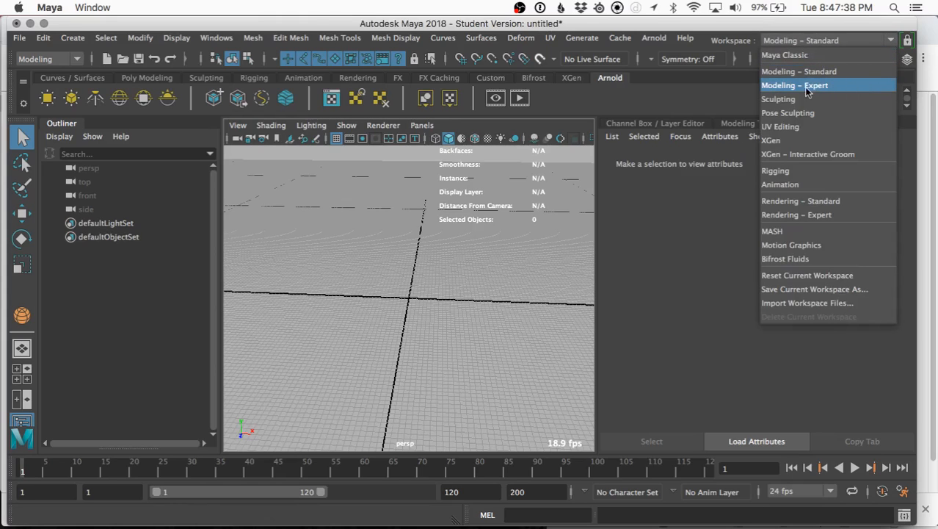
{"action": "left_click", "coordinate": [679, 88]}
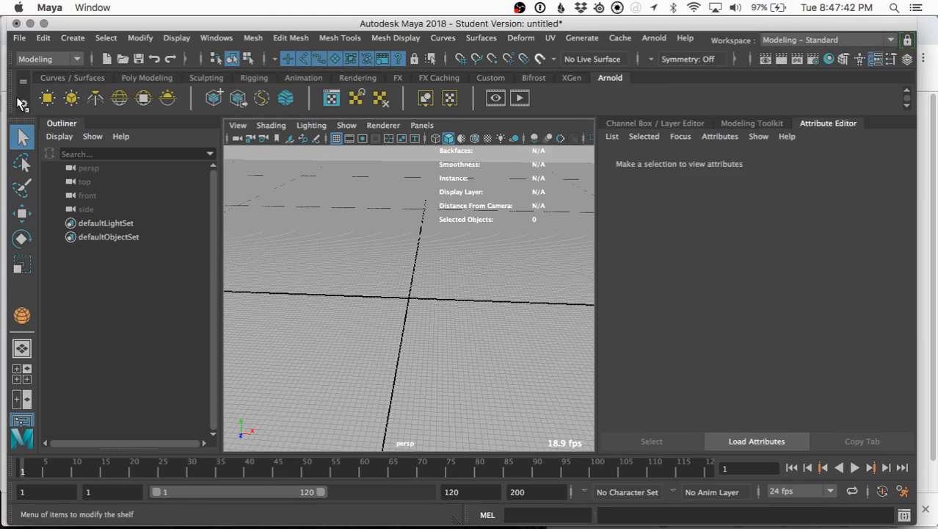
Start a new project in the Project Window and name it LessonTwoWineGlass.
{"action": "left_click", "coordinate": [19, 39]}
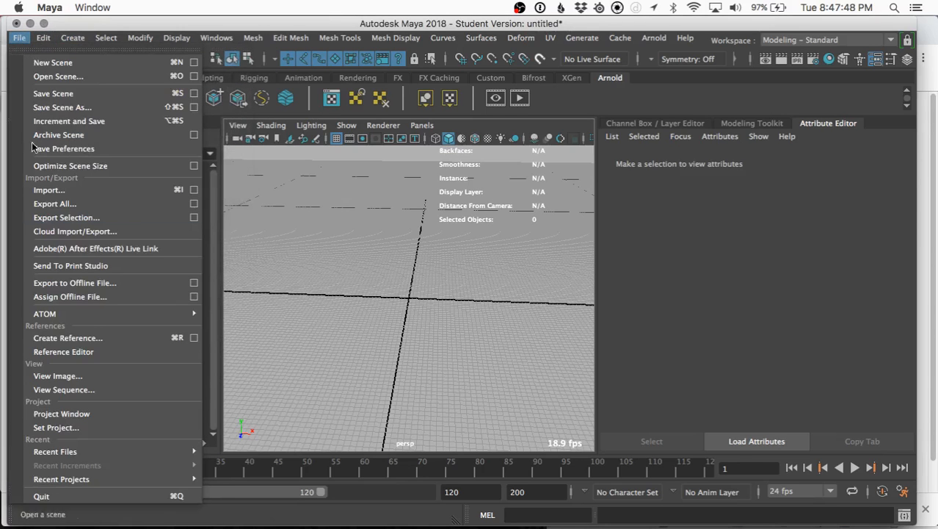
{"action": "left_click", "coordinate": [59, 414]}
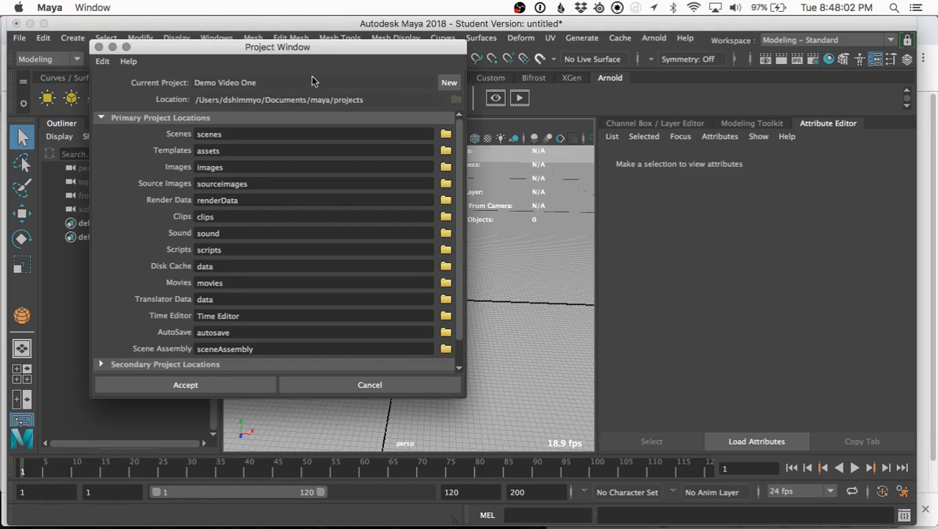
{"action": "left_click", "coordinate": [450, 86]}
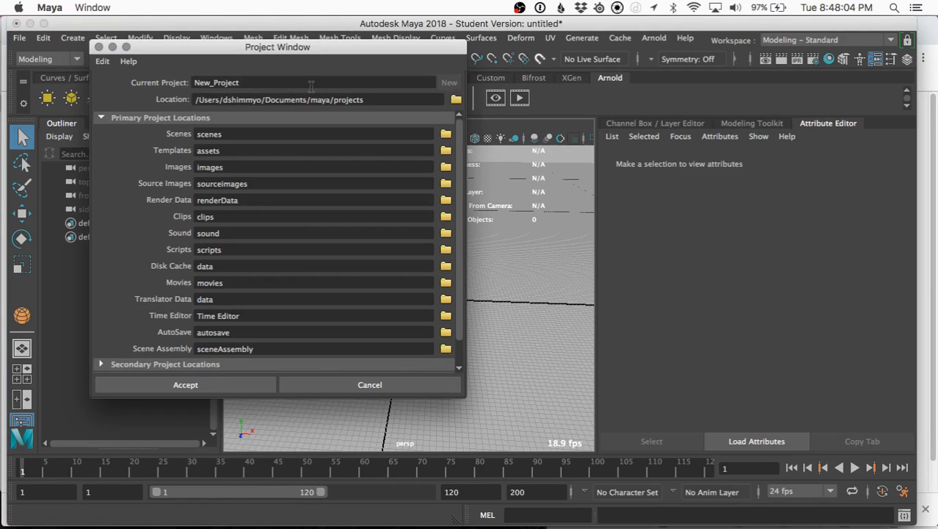
{"action": "left_click_drag", "start_coordinate": [309, 84], "coordinate": [180, 79]}
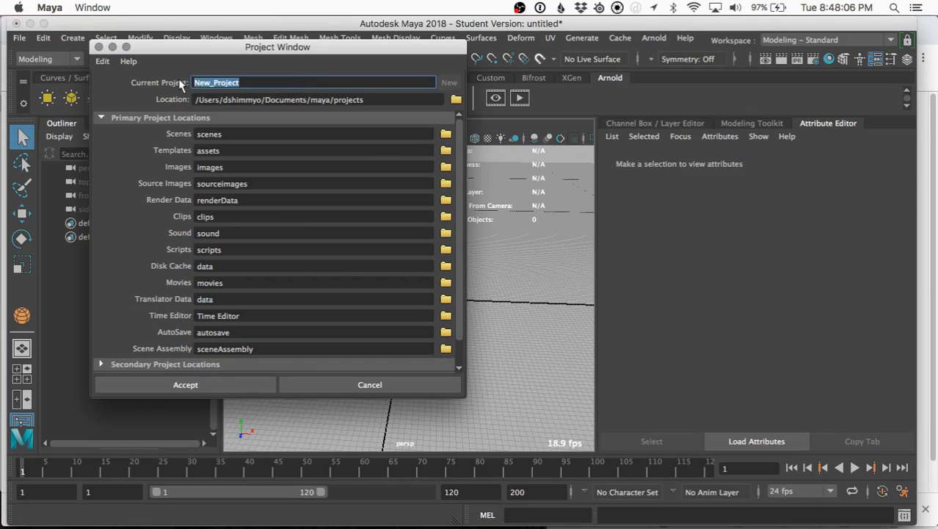
{"action": "type", "text": "LessonTwoWineGlass"}
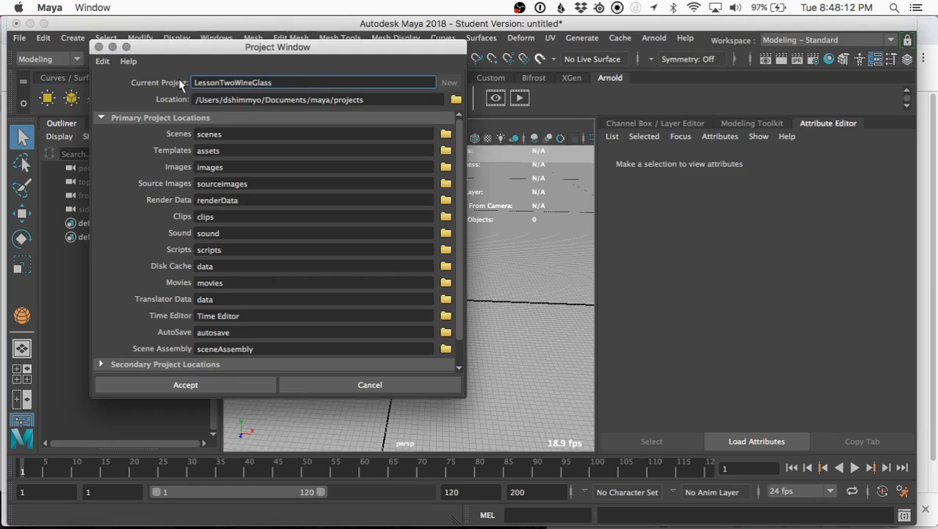
Review the new project's location path and accept the project with its default folder locations.
{"action": "left_click", "coordinate": [371, 100]}
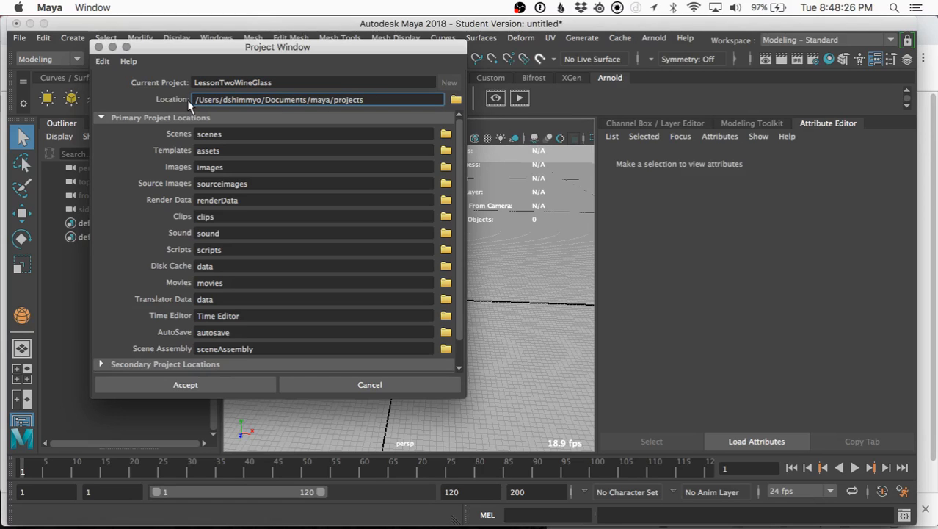
{"action": "left_click_drag", "start_coordinate": [197, 100], "coordinate": [239, 102]}
{"action": "double_click", "coordinate": [239, 101]}
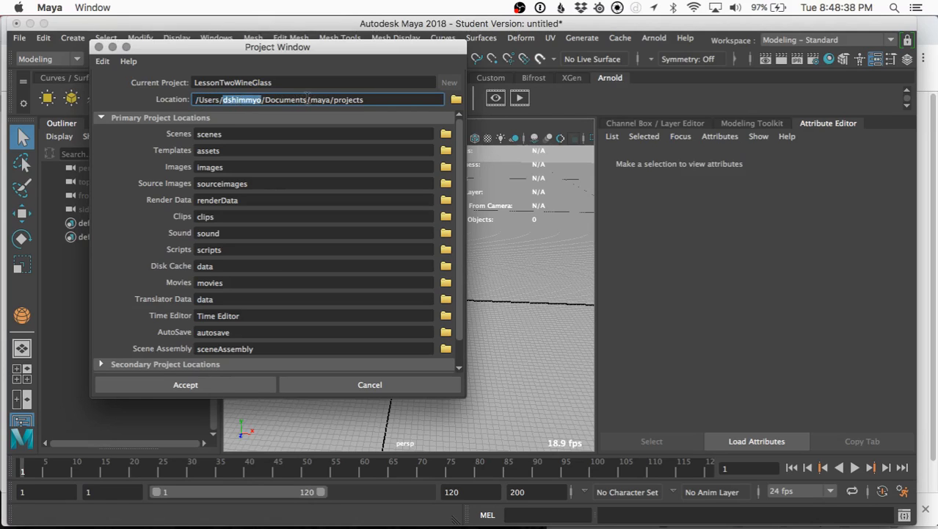
{"action": "left_click_drag", "start_coordinate": [307, 99], "coordinate": [193, 100]}
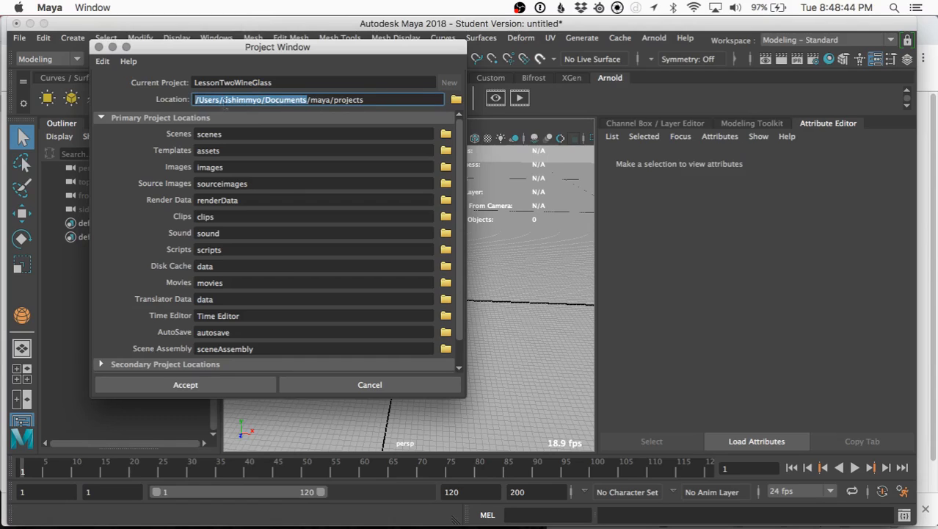
{"action": "left_click", "coordinate": [377, 100]}
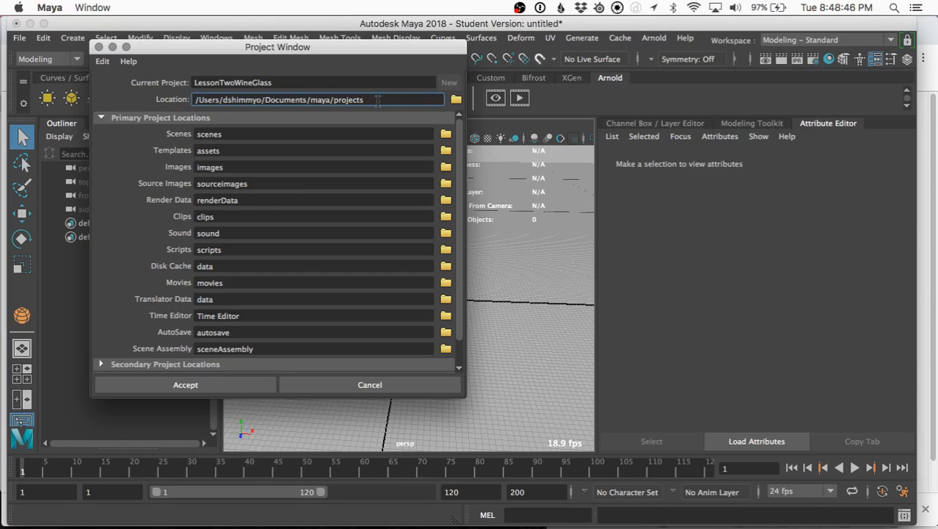
{"action": "left_click", "coordinate": [295, 83]}
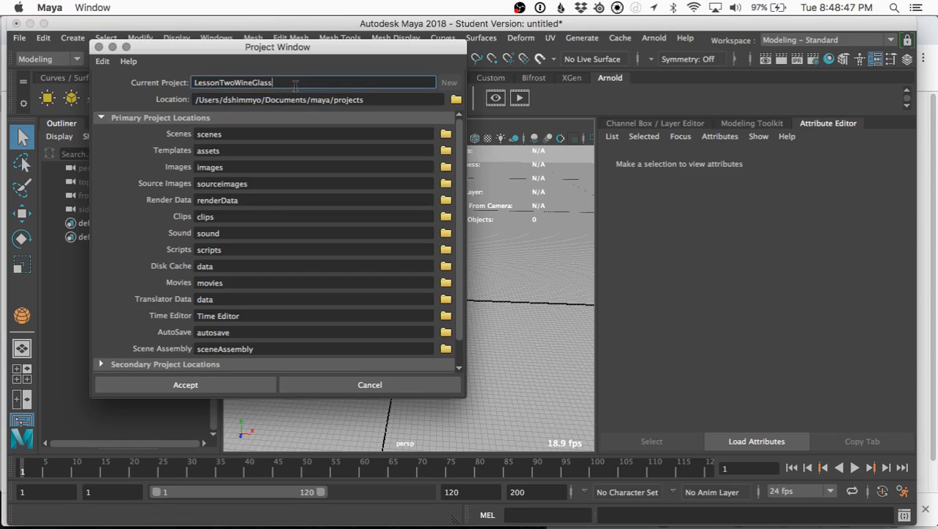
{"action": "left_click", "coordinate": [232, 389]}
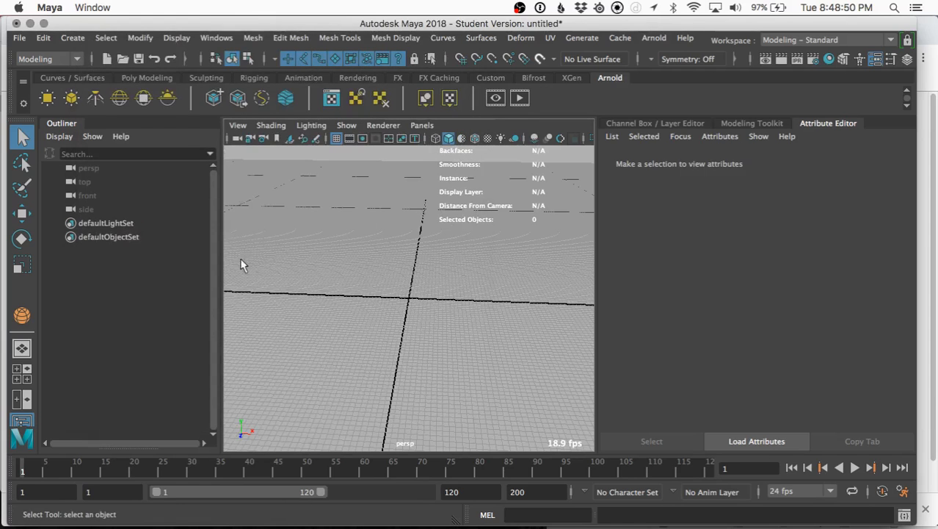
Set LessonTwoWineGlass in the maya/projects folder as the current project.
{"action": "left_click", "coordinate": [19, 38]}
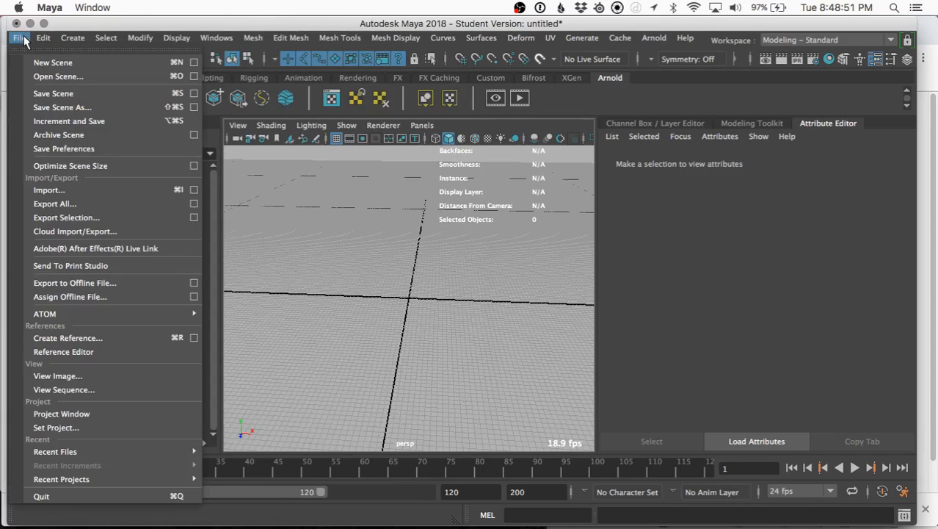
{"action": "left_click", "coordinate": [99, 425]}
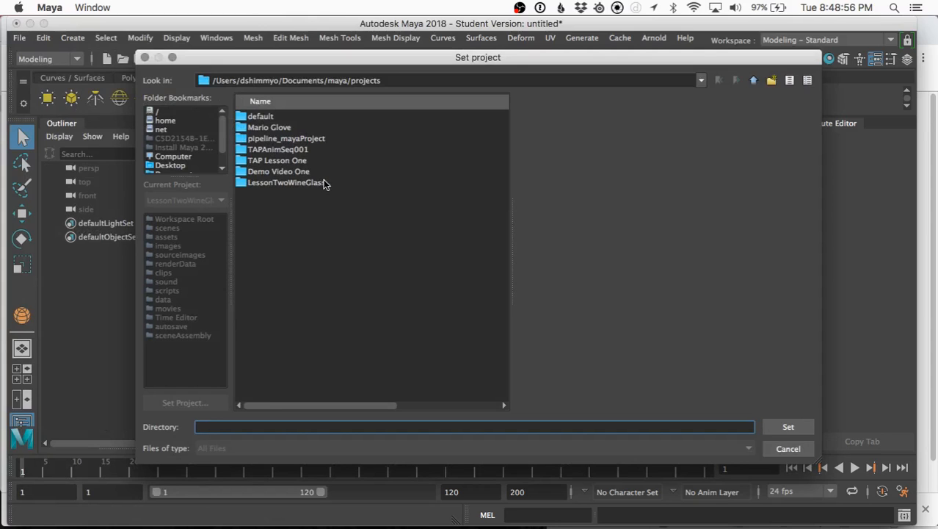
{"action": "left_click", "coordinate": [316, 173]}
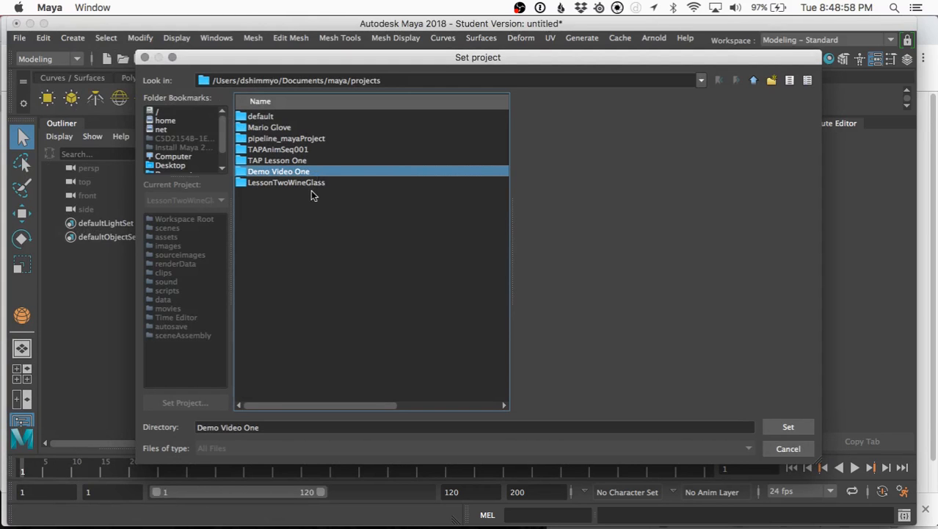
{"action": "left_click", "coordinate": [296, 183]}
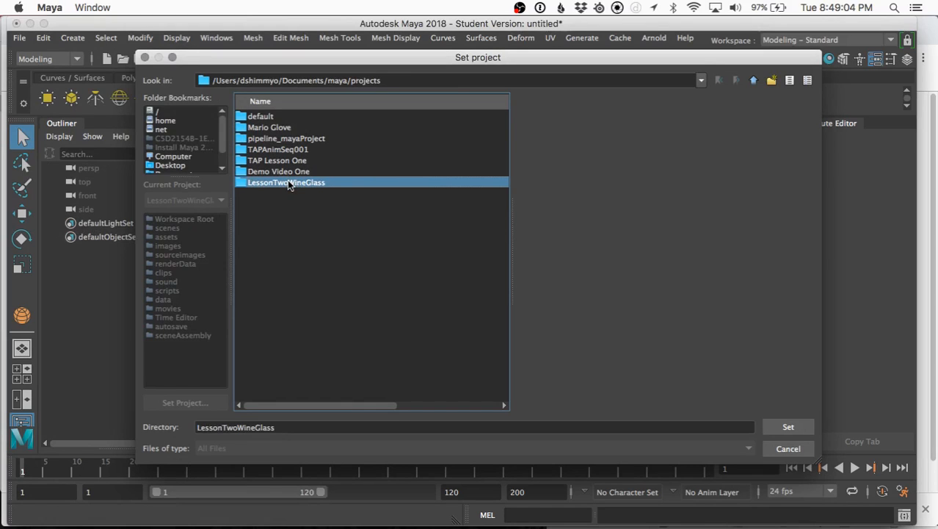
{"action": "double_click", "coordinate": [288, 183]}
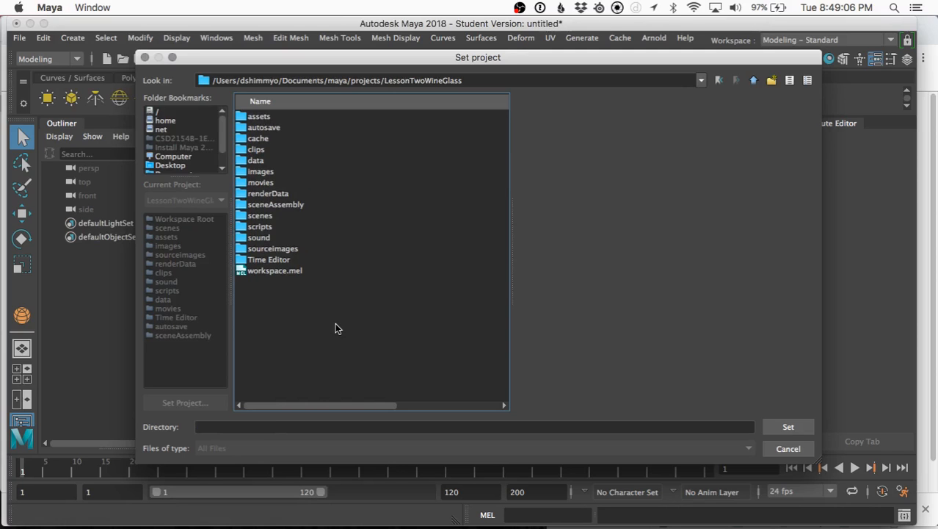
{"action": "left_click", "coordinate": [788, 426]}
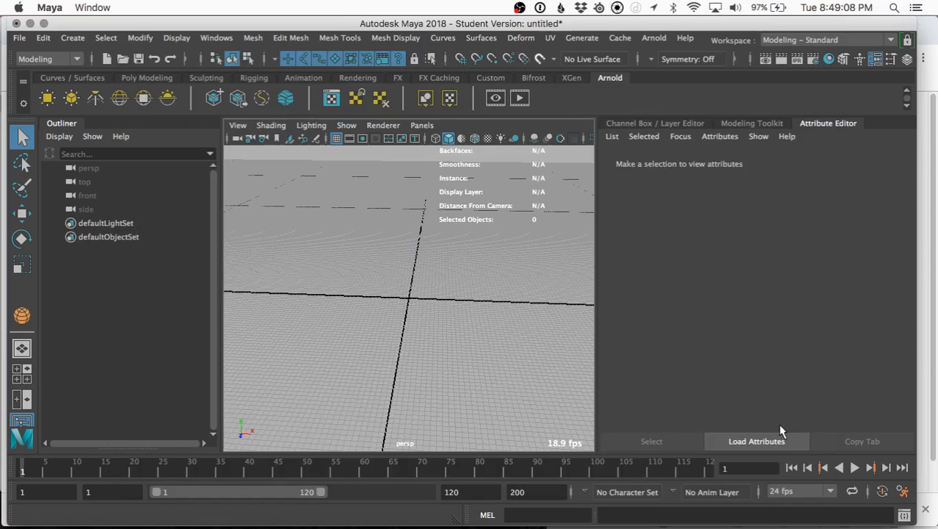
Check which folder Save Scene As proposes for the scene, and leave without saving.
{"action": "left_click", "coordinate": [20, 39]}
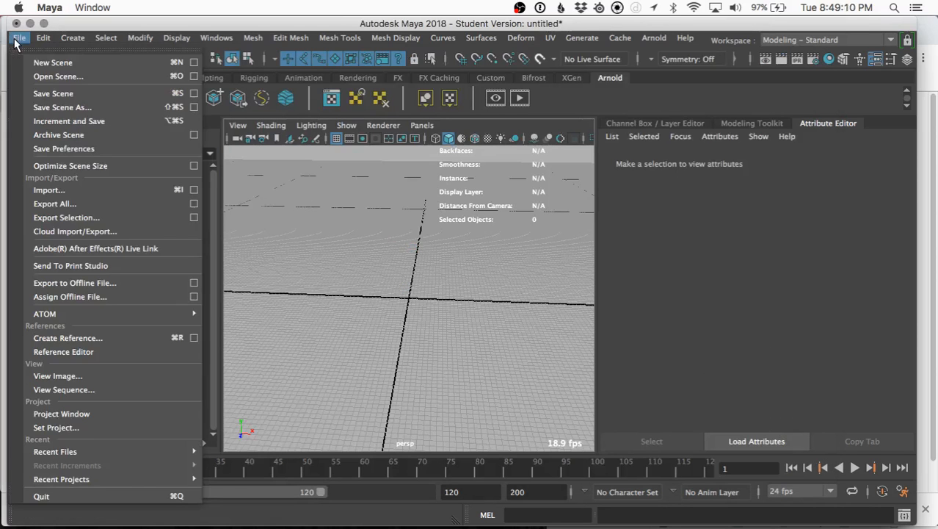
{"action": "left_click", "coordinate": [59, 107]}
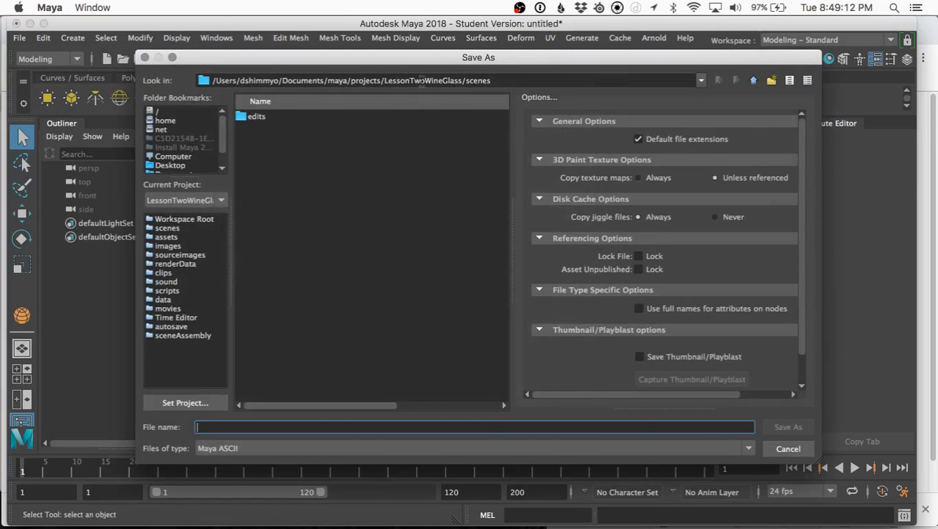
{"action": "key", "text": "Escape"}
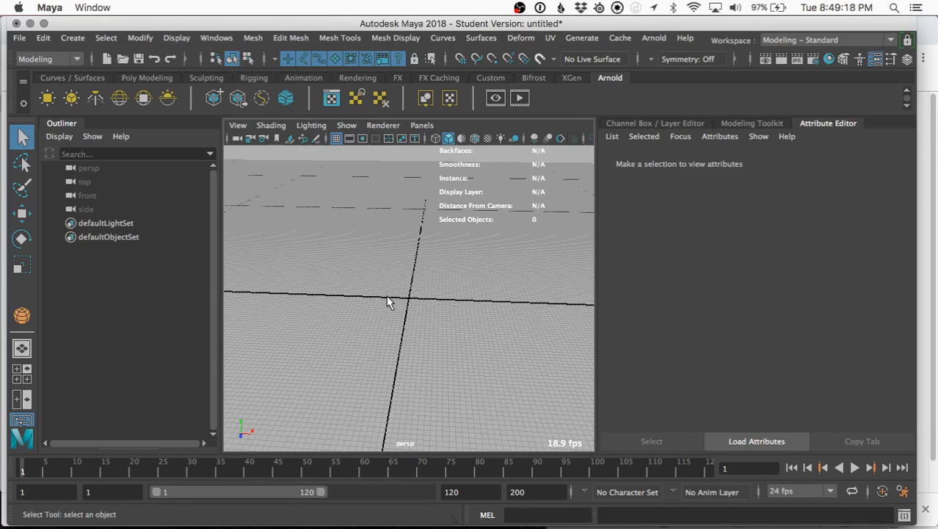
Switch to Finder and look through the Movies folder for the lesson's reference image folder.
{"action": "left_click_drag", "start_coordinate": [387, 299], "coordinate": [360, 287], "text": "alt"}
{"action": "key", "text": "super+Tab"}
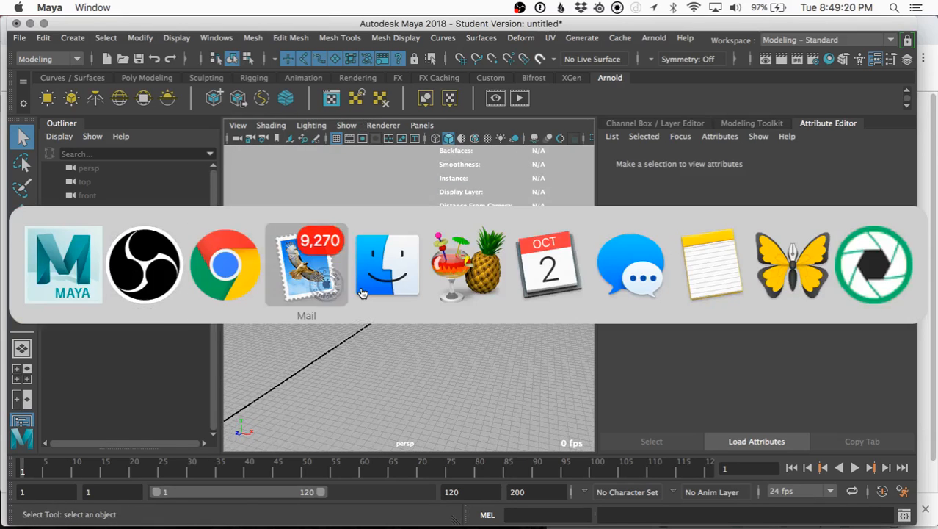
{"action": "left_click", "coordinate": [363, 290]}
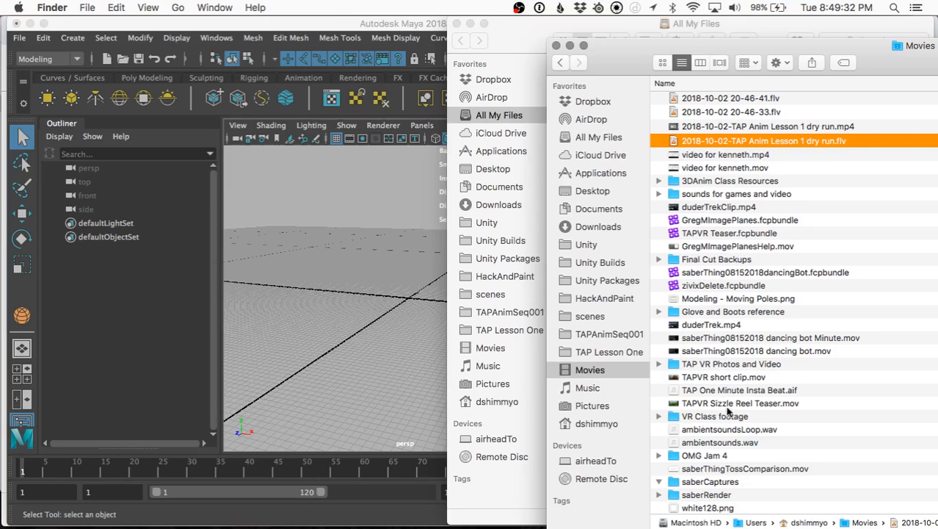
{"action": "left_click", "coordinate": [722, 364]}
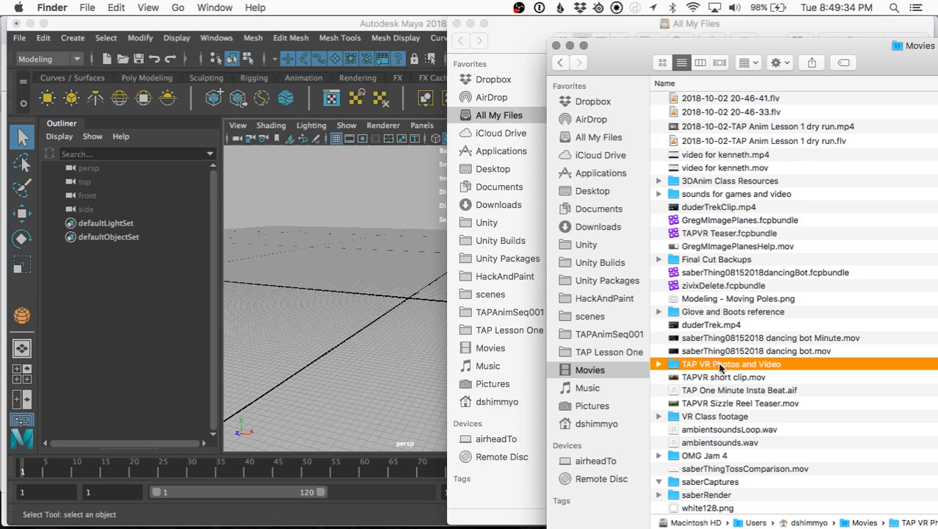
{"action": "left_click", "coordinate": [724, 416]}
{"action": "scroll", "coordinate": [726, 419], "scroll_direction": "down", "scroll_amount": 1}
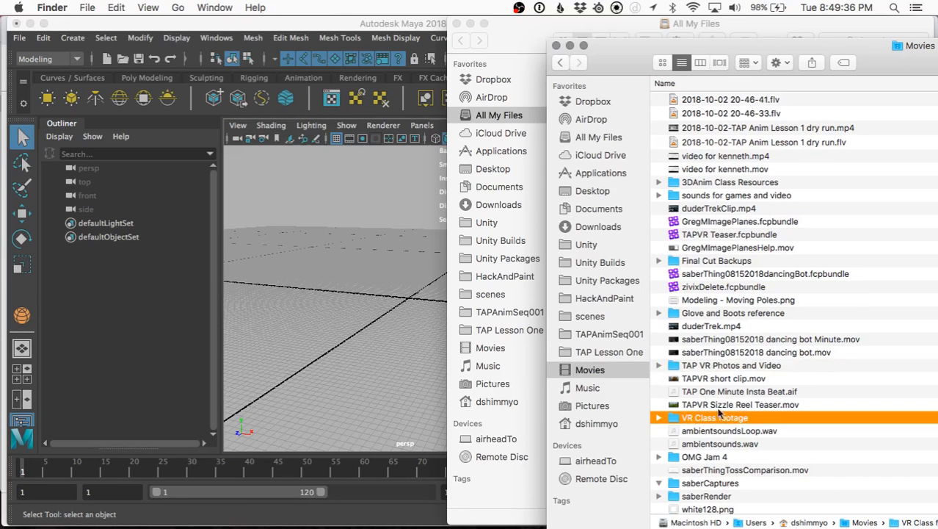
Search the Documents folder for the TAP resources folder.
{"action": "left_click", "coordinate": [599, 209]}
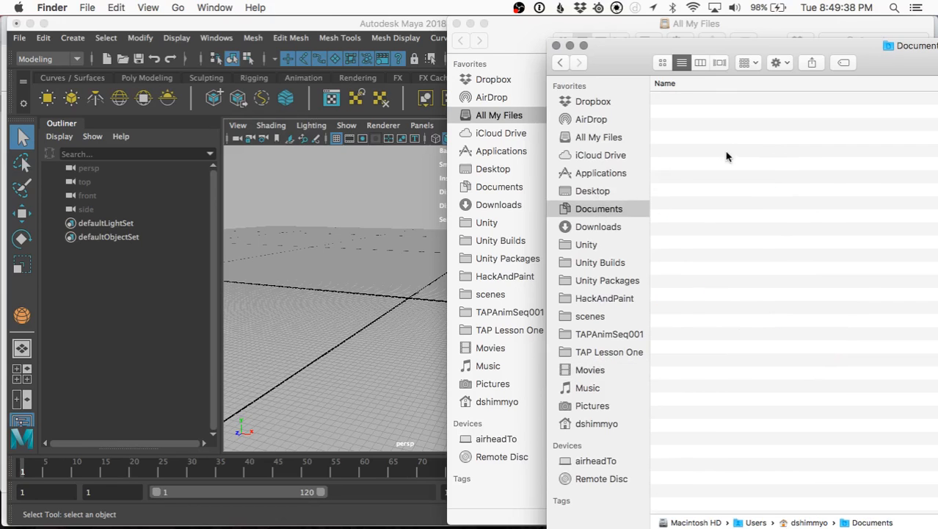
{"action": "scroll", "coordinate": [727, 144], "scroll_direction": "up", "scroll_amount": 2}
{"action": "scroll", "coordinate": [725, 146], "scroll_direction": "up", "scroll_amount": 5}
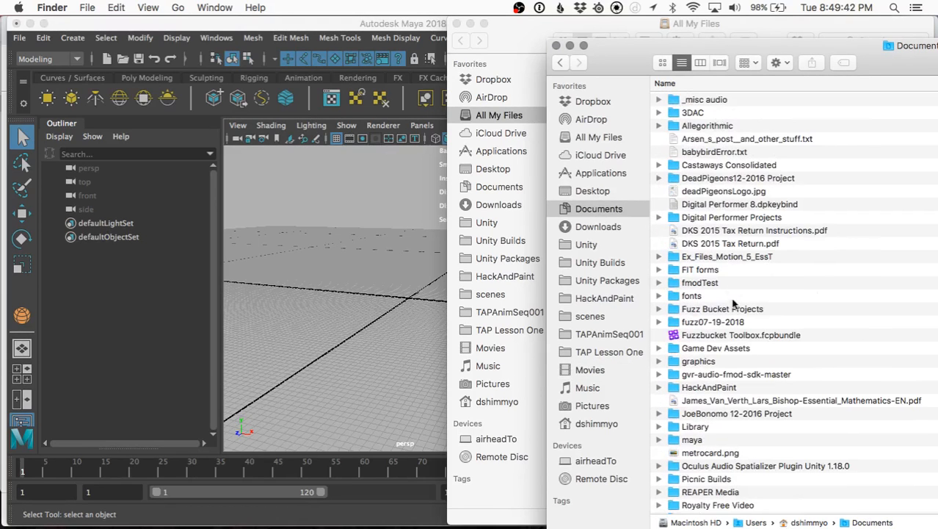
{"action": "left_click", "coordinate": [714, 270]}
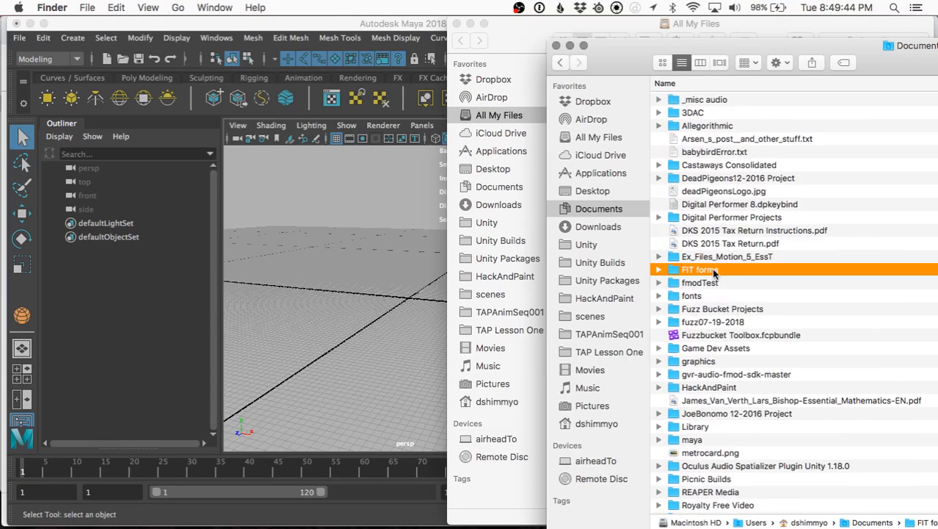
{"action": "type", "text": "tap"}
{"action": "scroll", "coordinate": [725, 283], "scroll_direction": "down", "scroll_amount": 3}
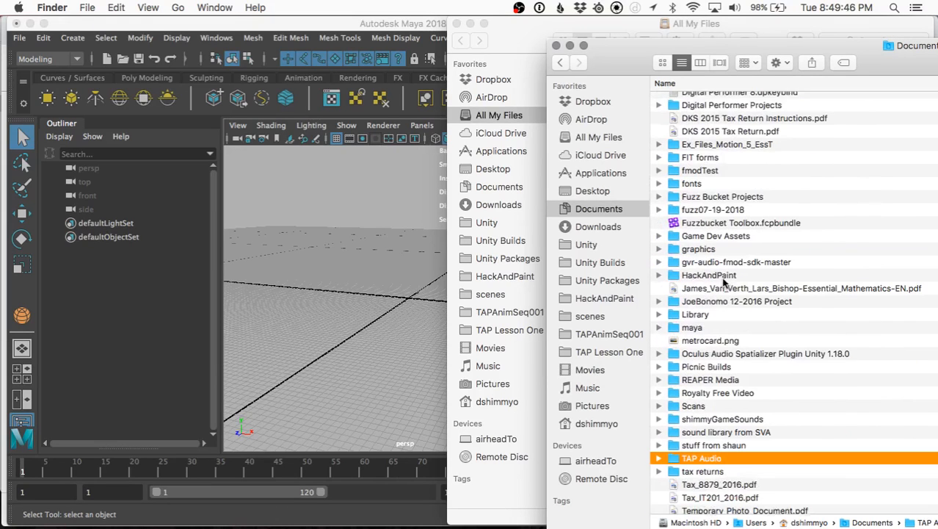
{"action": "type", "text": "s"}
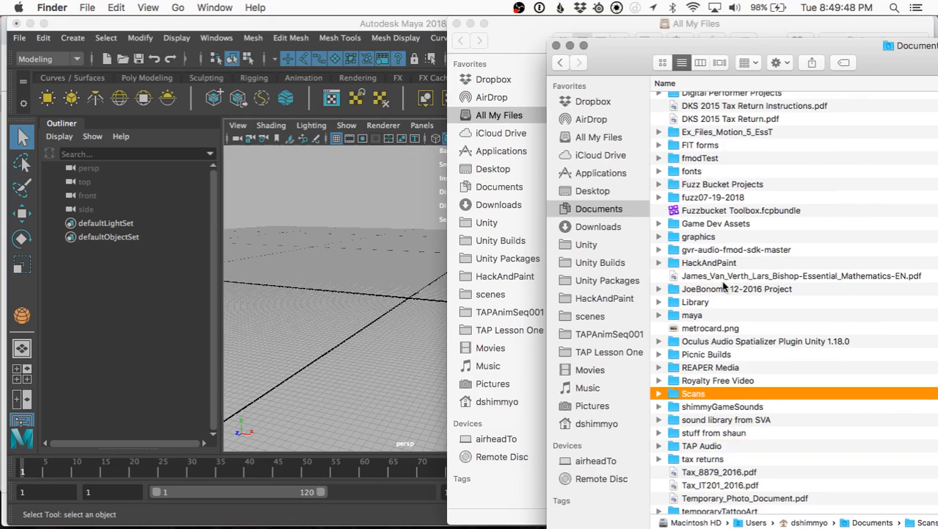
{"action": "scroll", "coordinate": [724, 286], "scroll_direction": "up", "scroll_amount": 5}
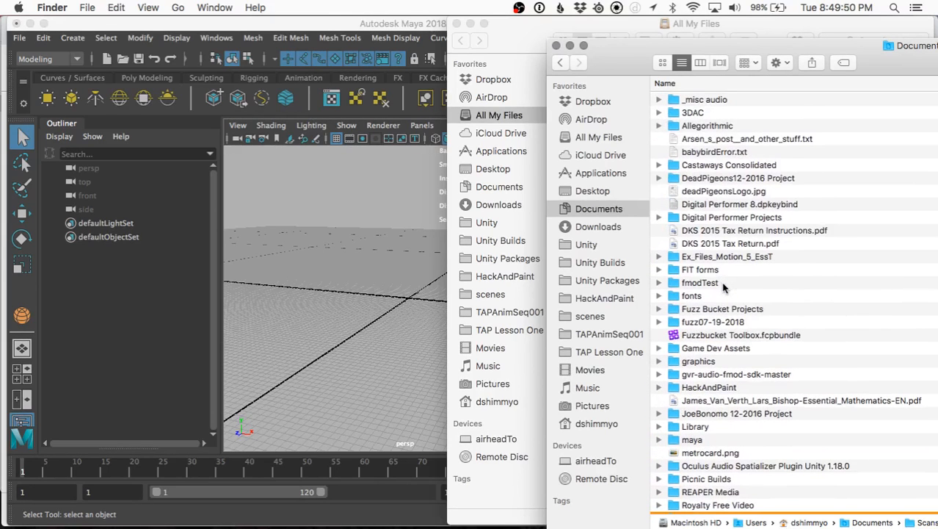
Move the TAP Anim resources folder from FIT forms into the Documents folder.
{"action": "left_click", "coordinate": [723, 271]}
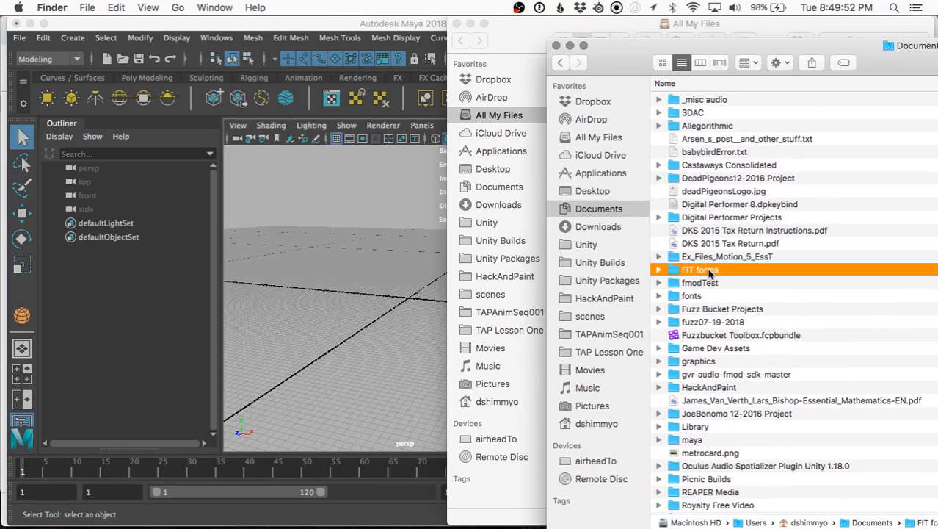
{"action": "left_click", "coordinate": [710, 271]}
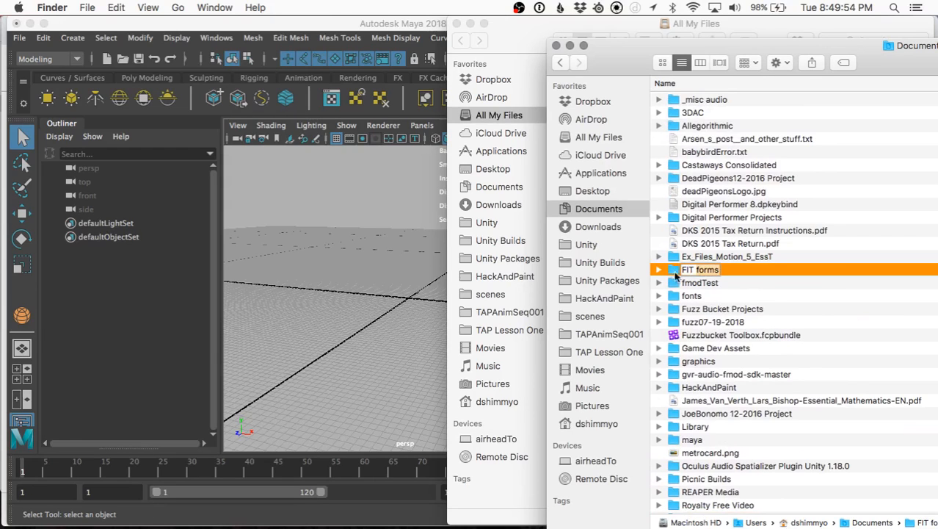
{"action": "double_click", "coordinate": [677, 274]}
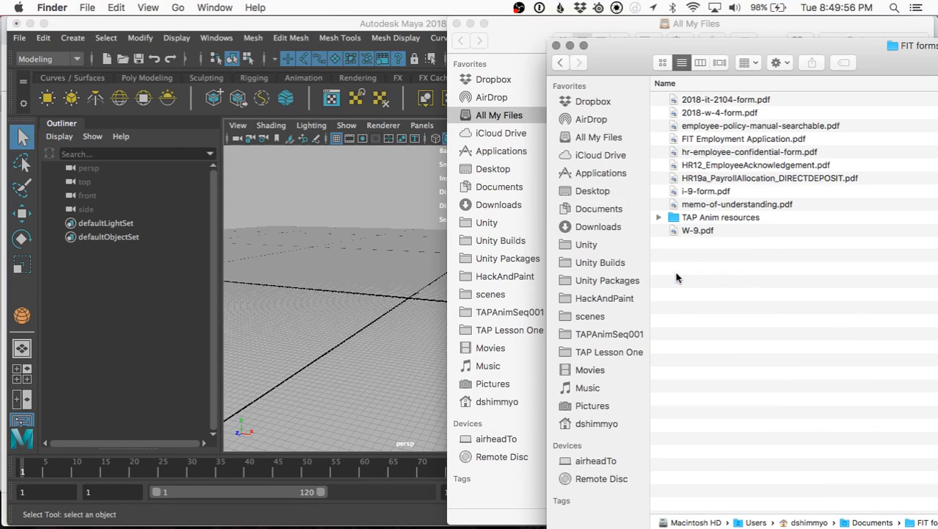
{"action": "left_click", "coordinate": [675, 218]}
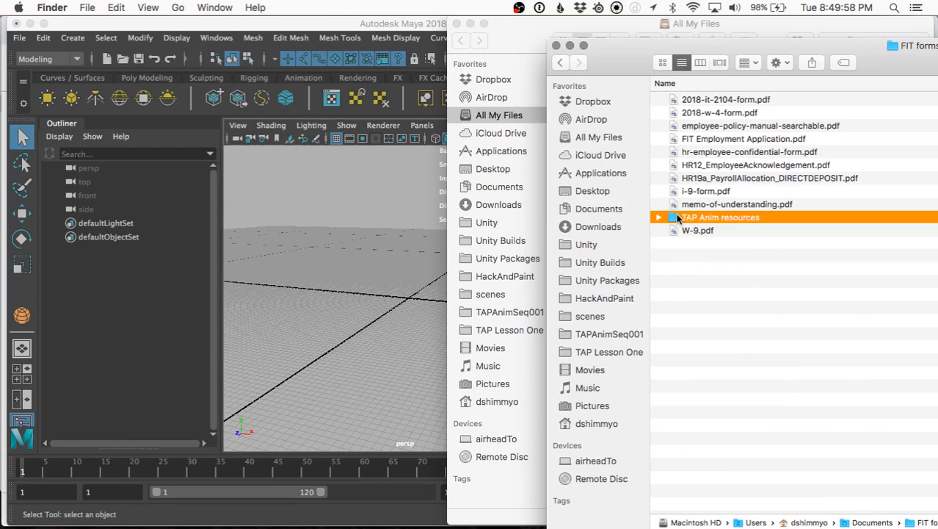
{"action": "left_click_drag", "start_coordinate": [675, 219], "coordinate": [628, 211]}
Open the TAP Anim resources folder in Documents and preview winesections.gif.
{"action": "left_click", "coordinate": [628, 210]}
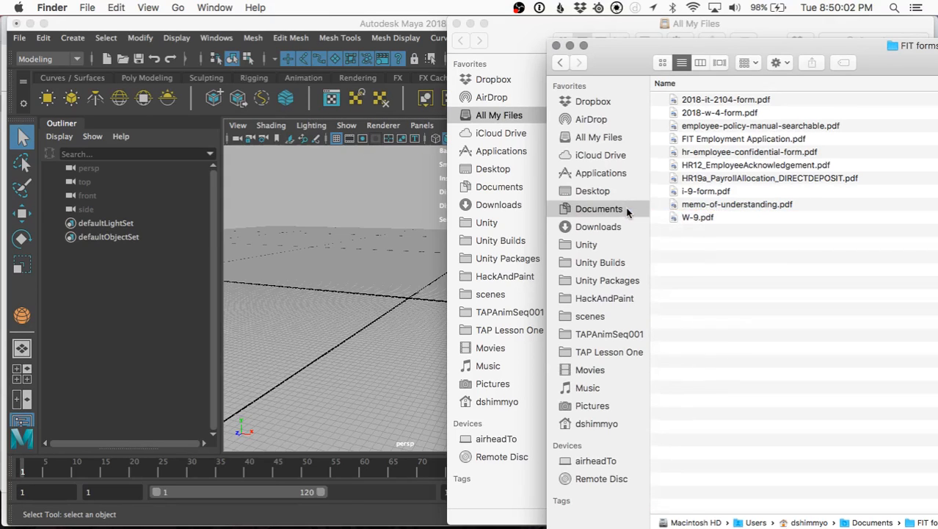
{"action": "scroll", "coordinate": [732, 387], "scroll_direction": "down", "scroll_amount": 3}
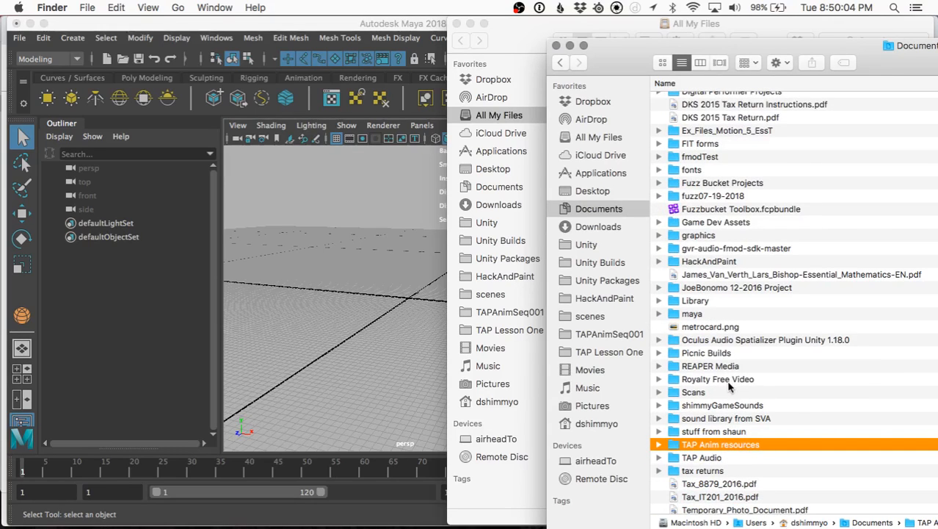
{"action": "double_click", "coordinate": [737, 444]}
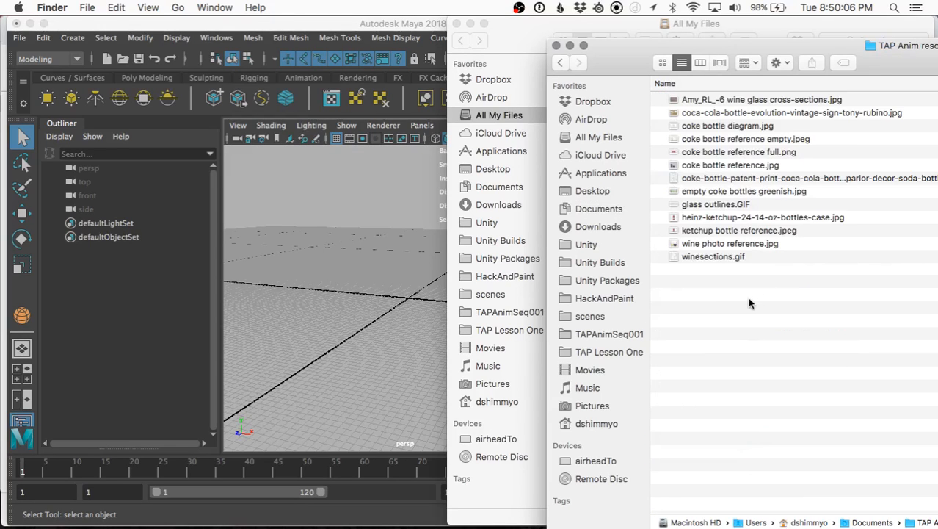
{"action": "left_click", "coordinate": [712, 257]}
{"action": "key", "text": "space"}
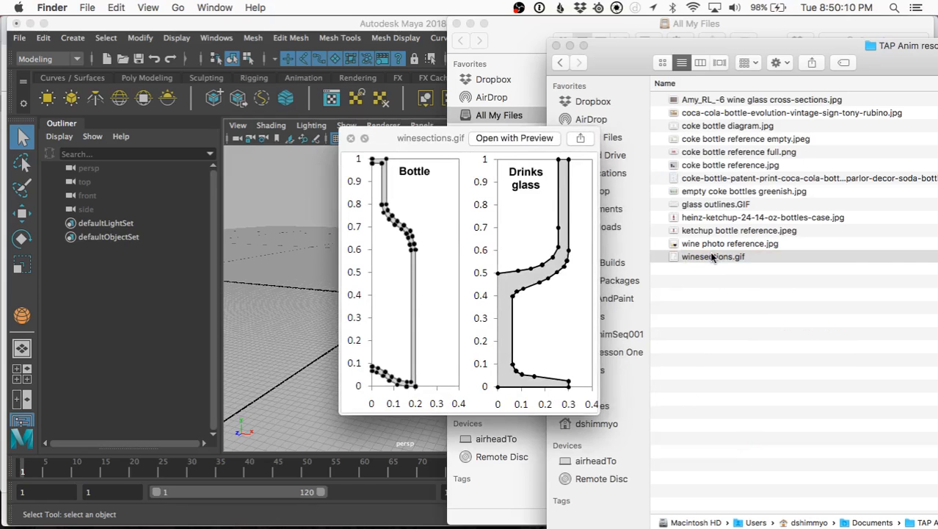
{"action": "key", "text": "space"}
Preview the reference images wine photo reference.jpg and glass outlines.GIF.
{"action": "left_click", "coordinate": [711, 244]}
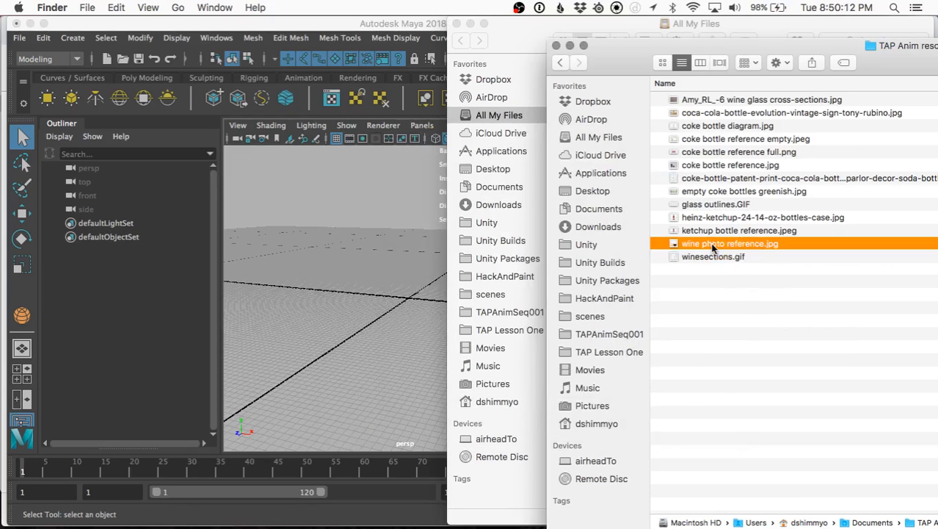
{"action": "key", "text": "space"}
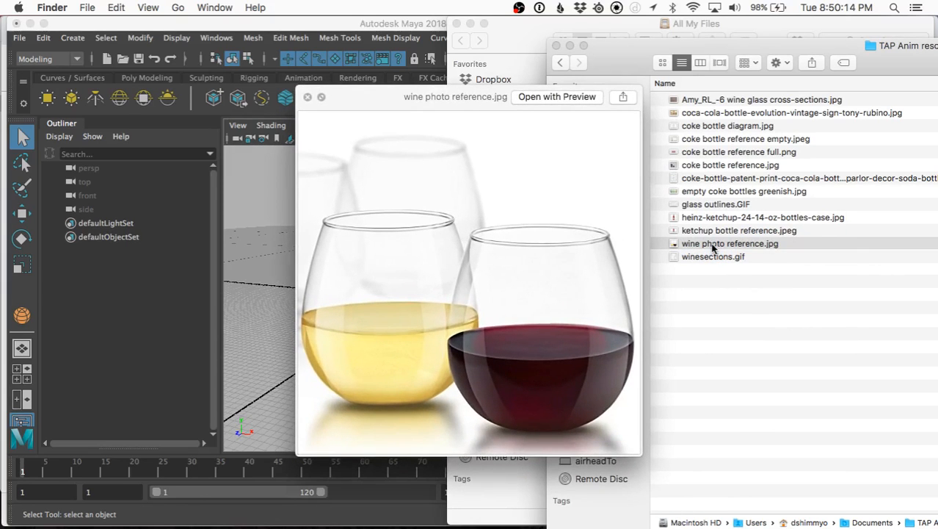
{"action": "left_click", "coordinate": [743, 204]}
{"action": "left_click", "coordinate": [743, 204]}
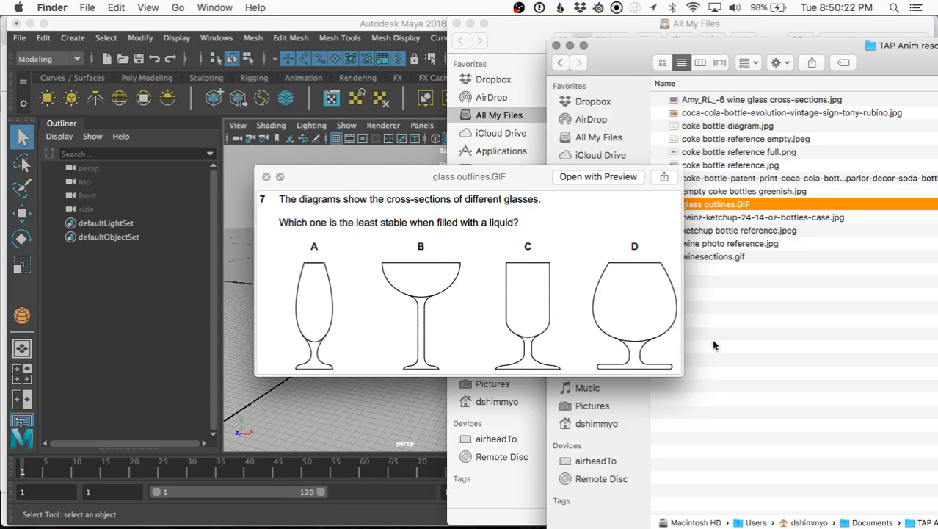
{"action": "left_click_drag", "start_coordinate": [536, 176], "coordinate": [505, 170]}
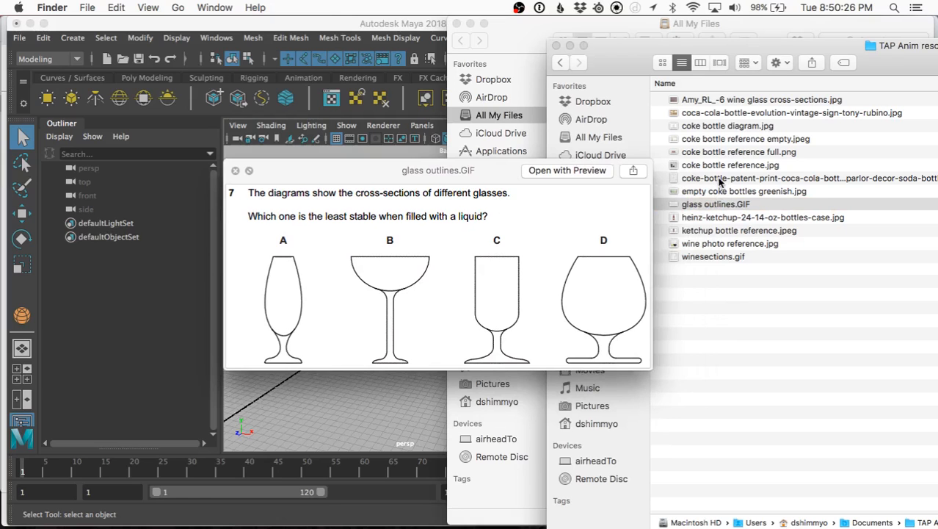
Preview the wine glass cross-sections JPG to examine the glass profiles, and close the preview.
{"action": "left_click", "coordinate": [719, 100]}
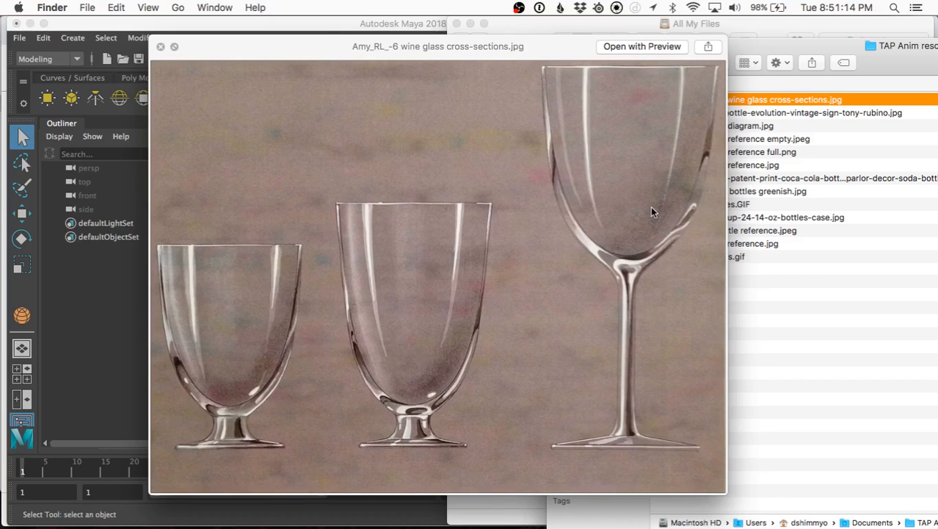
{"action": "key", "text": "space"}
{"action": "key", "text": "space"}
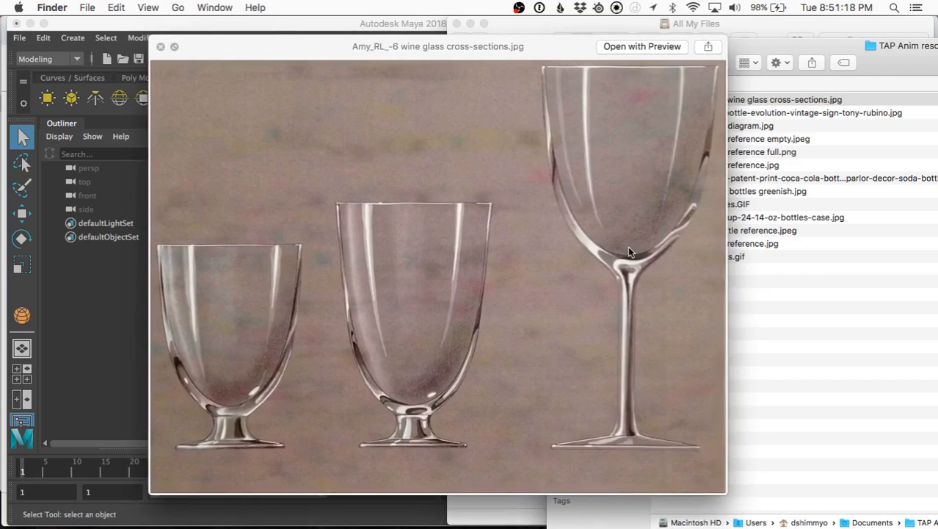
{"action": "key", "text": "space"}
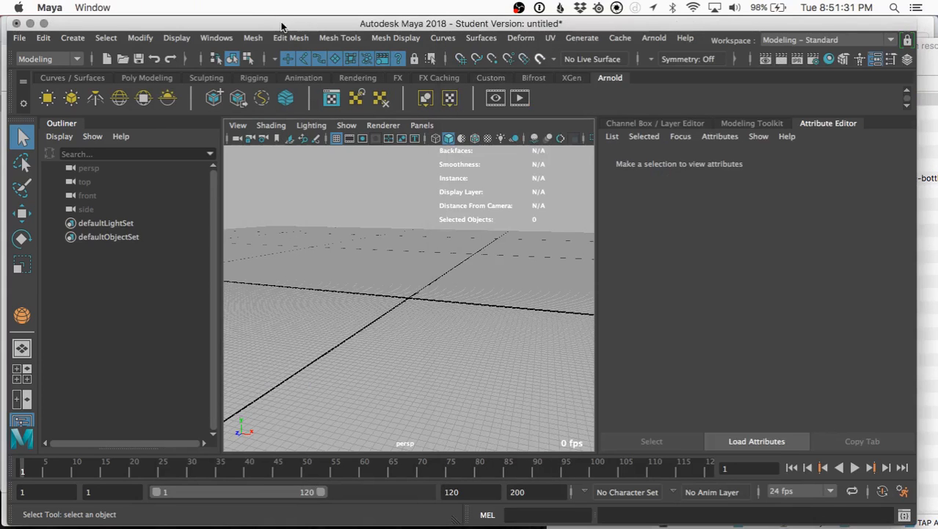
Show Documents in the second Finder window and place that window beside the TAP Anim resources window.
{"action": "left_click", "coordinate": [283, 25]}
{"action": "key", "text": "super+Tab"}
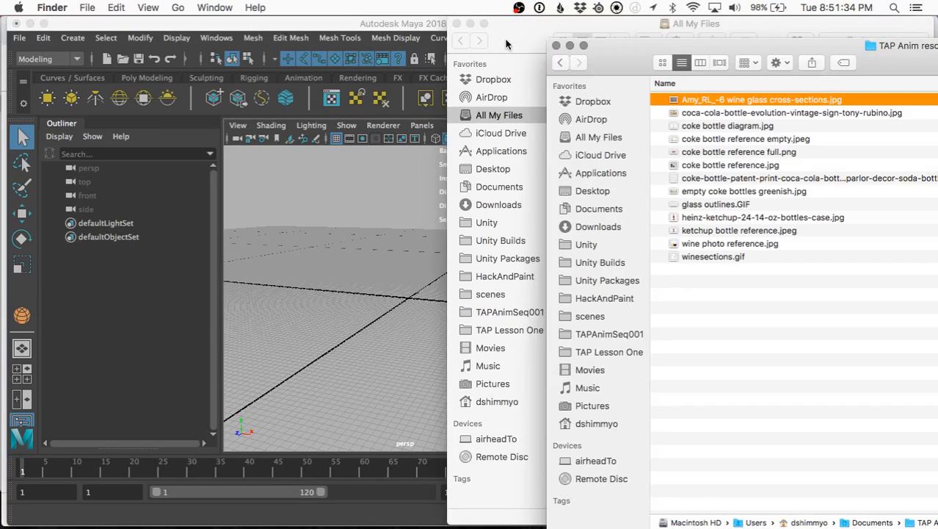
{"action": "left_click", "coordinate": [500, 186]}
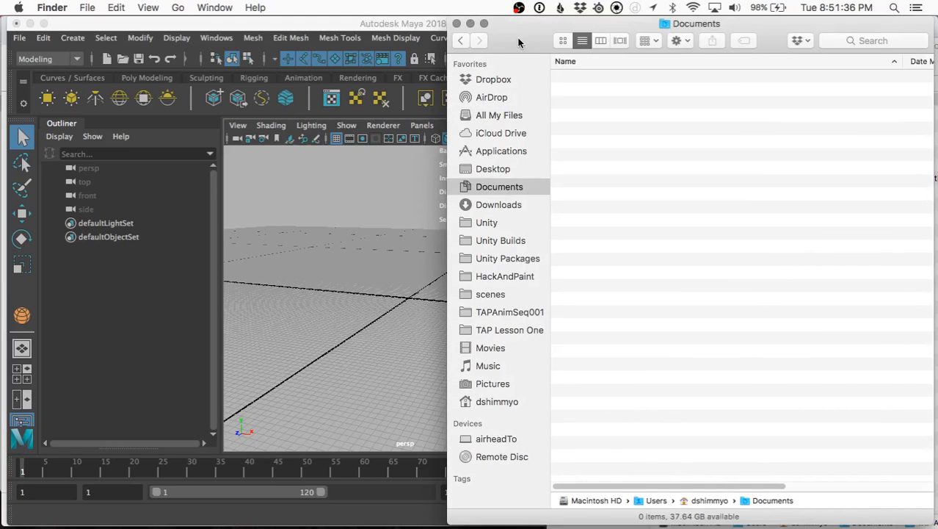
{"action": "left_click_drag", "start_coordinate": [532, 42], "coordinate": [127, 35]}
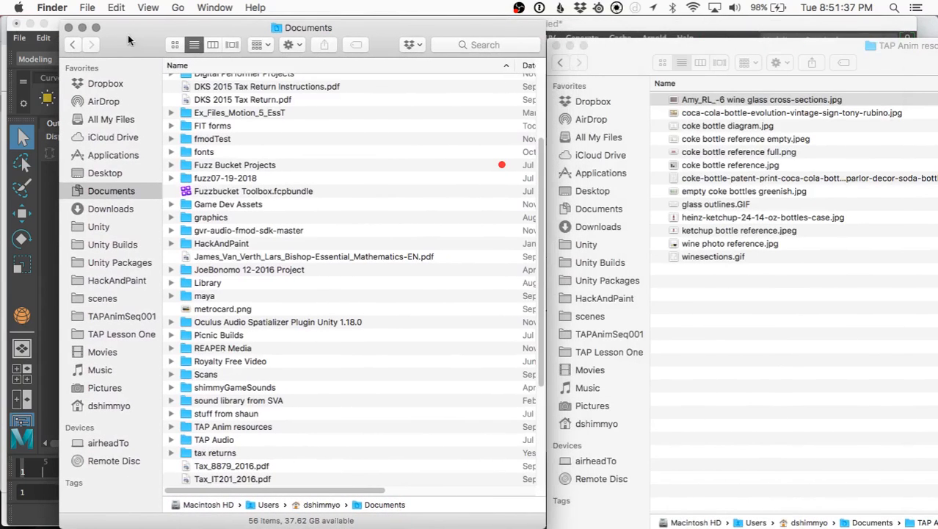
Open the sourceimages folder of the LessonTwoWineGlass project, inside maya/projects.
{"action": "left_click", "coordinate": [237, 296]}
{"action": "double_click", "coordinate": [236, 293]}
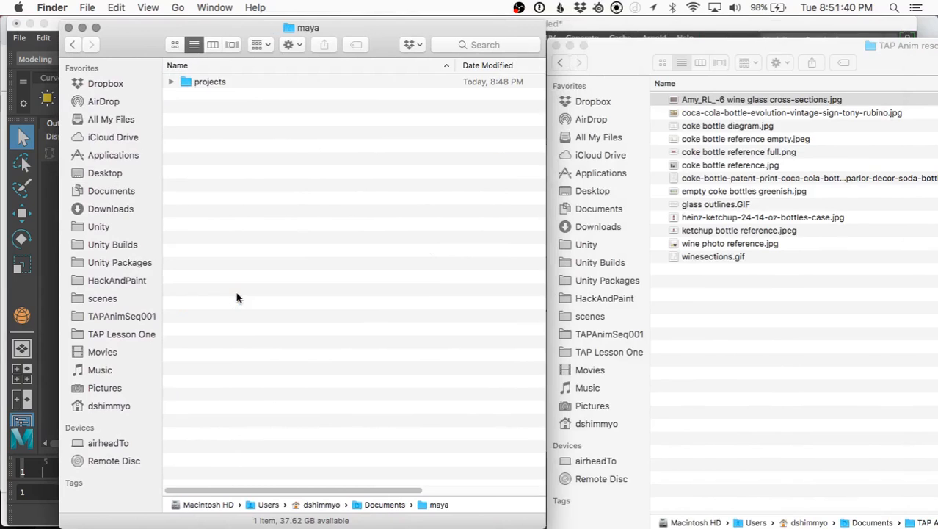
{"action": "double_click", "coordinate": [238, 86]}
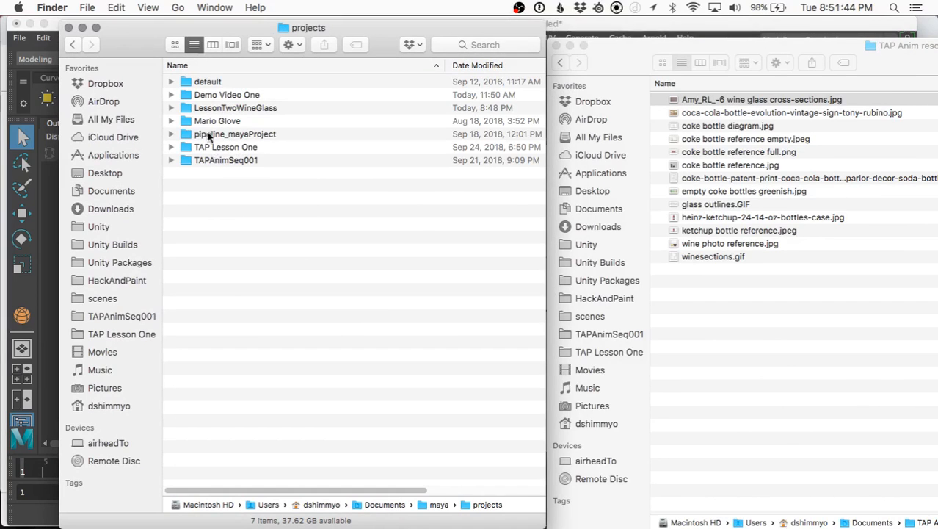
{"action": "left_click", "coordinate": [206, 109]}
{"action": "double_click", "coordinate": [206, 108]}
{"action": "scroll", "coordinate": [206, 109], "scroll_direction": "right", "scroll_amount": 3}
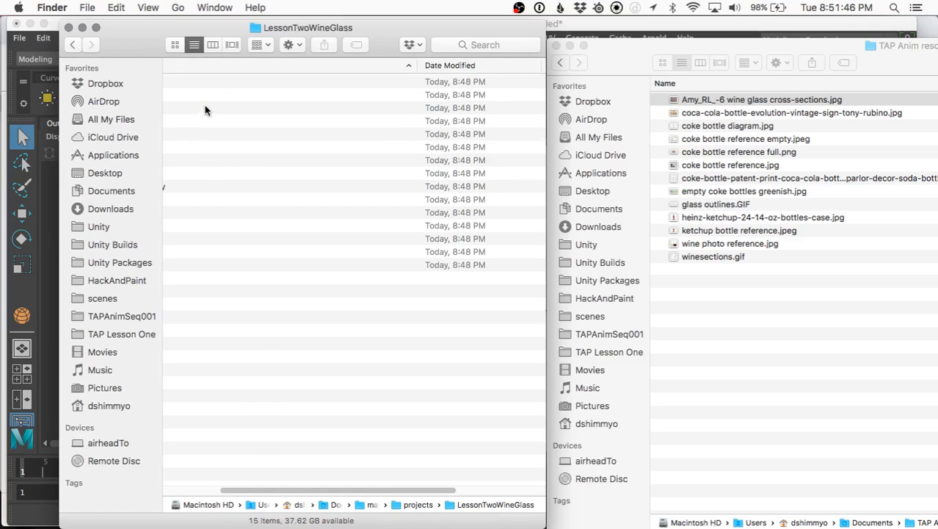
{"action": "left_click_drag", "start_coordinate": [279, 488], "coordinate": [220, 488]}
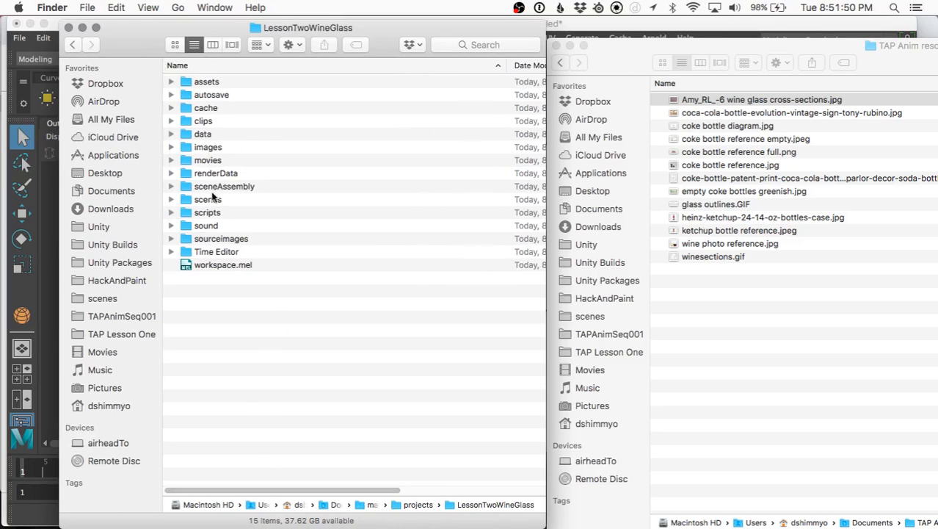
{"action": "double_click", "coordinate": [212, 238]}
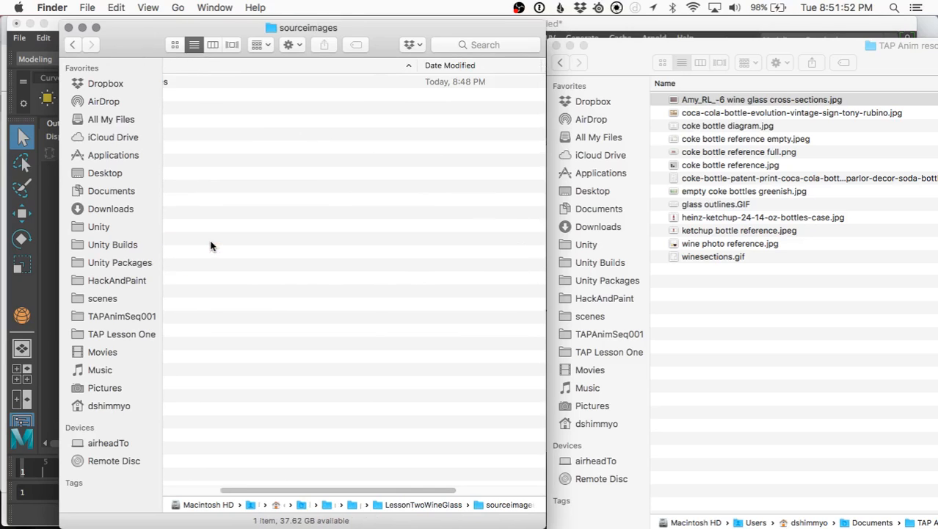
{"action": "left_click_drag", "start_coordinate": [246, 486], "coordinate": [180, 486]}
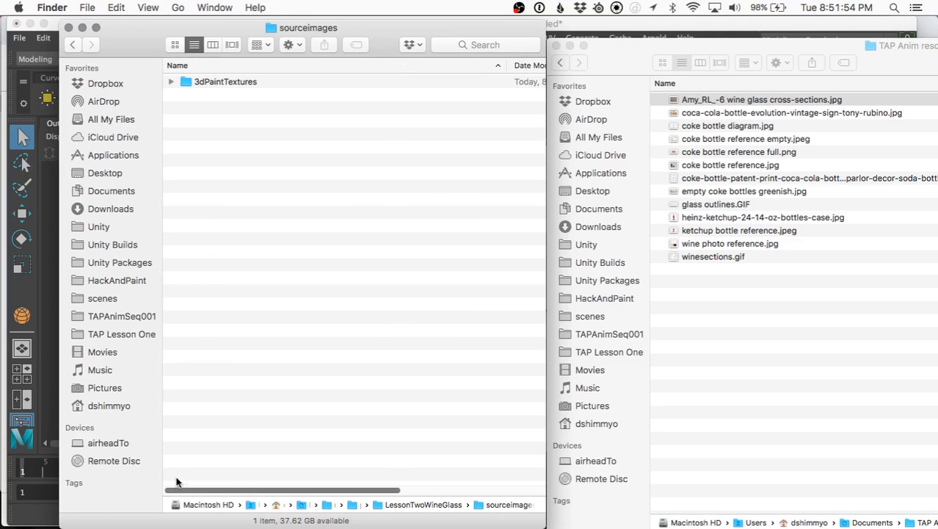
Copy the wine glass cross-sections JPG from the TAP Anim resources folder into the project's sourceimages folder.
{"action": "left_click", "coordinate": [702, 99]}
{"action": "left_click_drag", "start_coordinate": [683, 101], "coordinate": [676, 100]}
{"action": "right_click", "coordinate": [675, 101]}
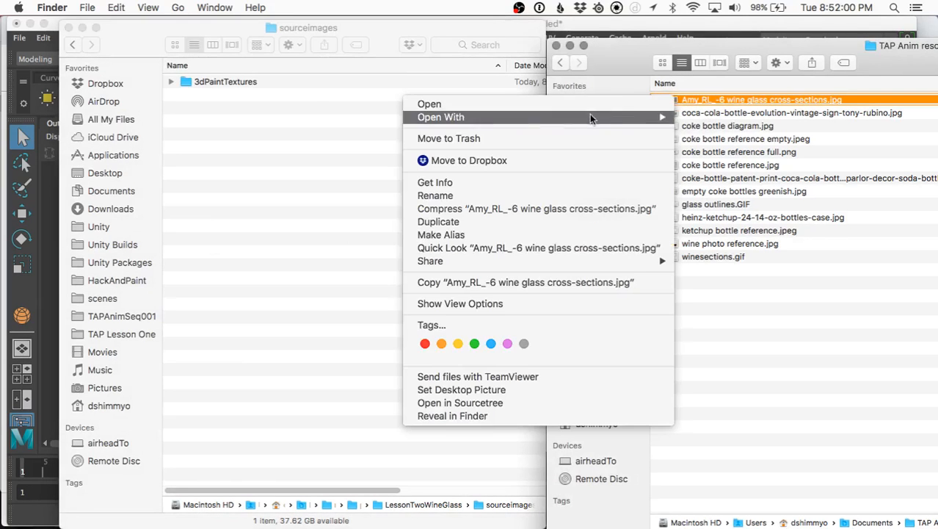
{"action": "left_click", "coordinate": [850, 260]}
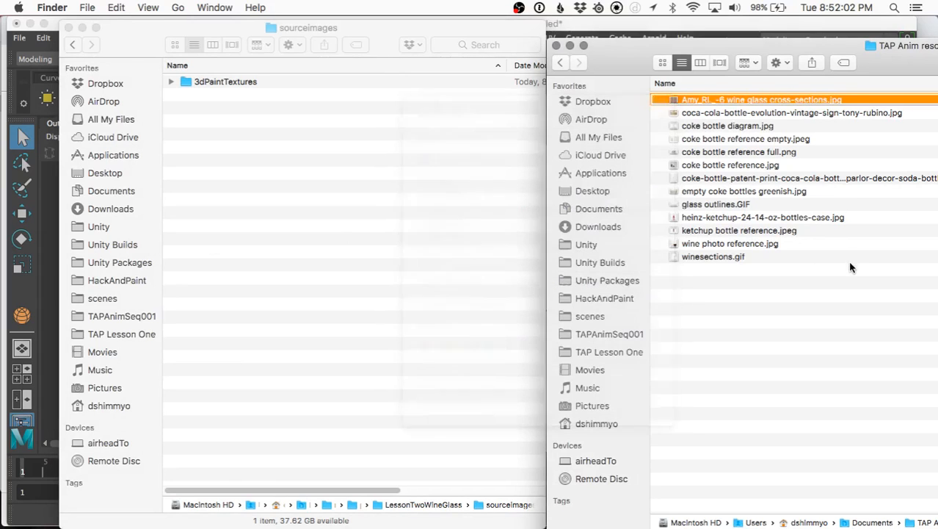
{"action": "left_click", "coordinate": [775, 323]}
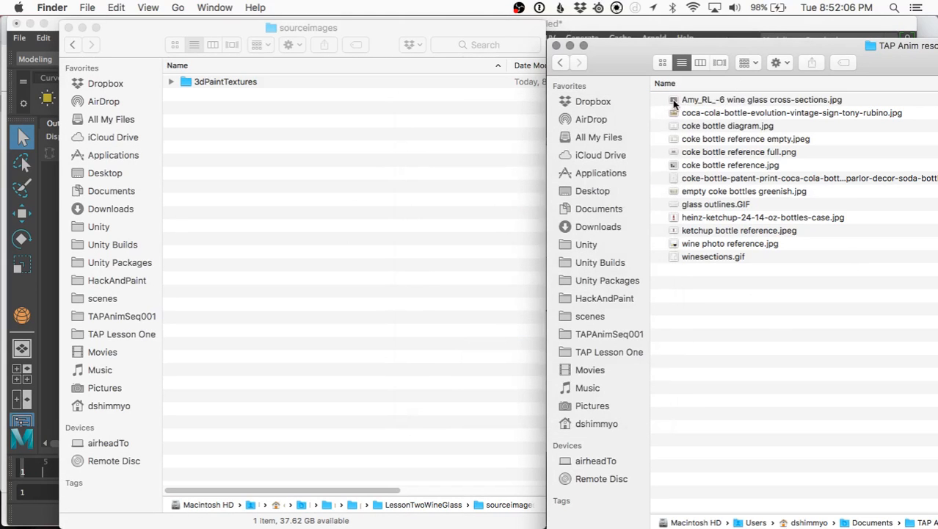
{"action": "left_click_drag", "start_coordinate": [676, 103], "coordinate": [290, 157]}
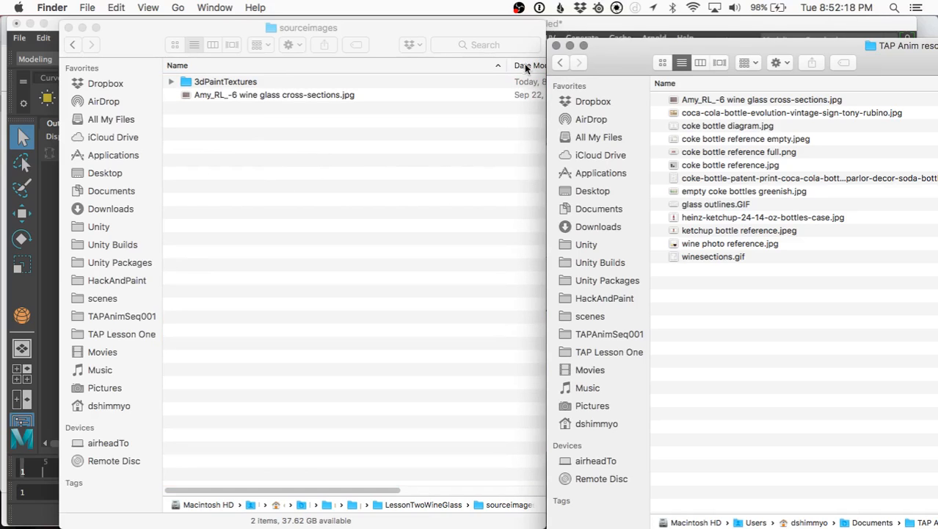
{"action": "left_click", "coordinate": [683, 100]}
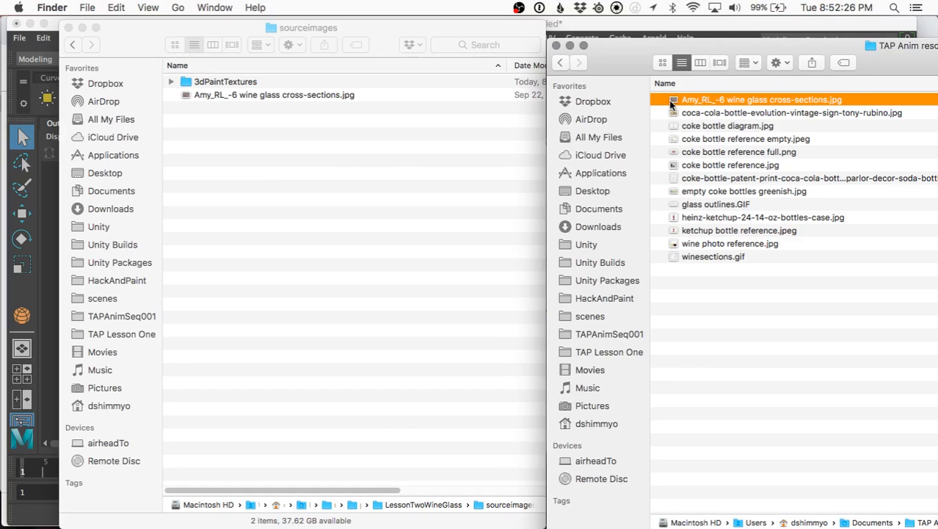
{"action": "left_click", "coordinate": [265, 169]}
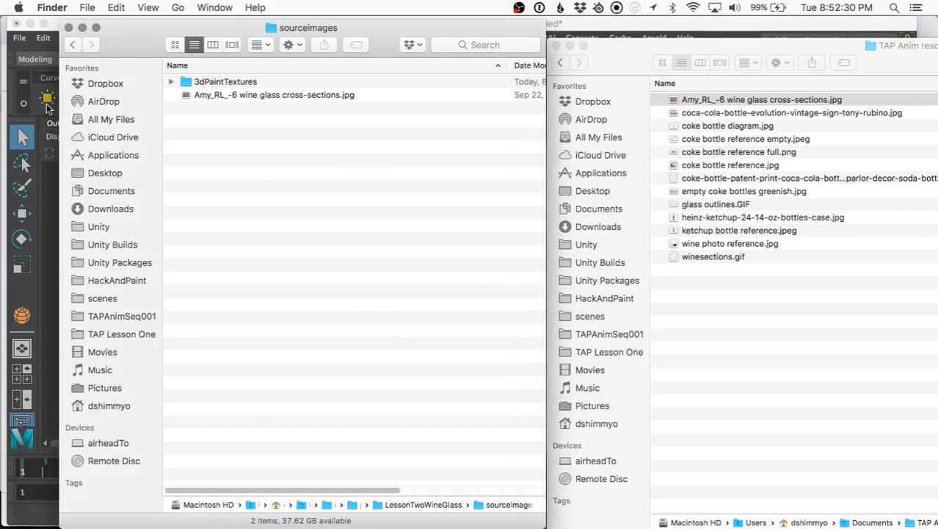
Switch to Maya, collapse the Outliner, and show a narrower Channel Box / Layer Editor to enlarge the viewport.
{"action": "left_click_drag", "start_coordinate": [111, 27], "coordinate": [485, 58]}
{"action": "left_click", "coordinate": [320, 28]}
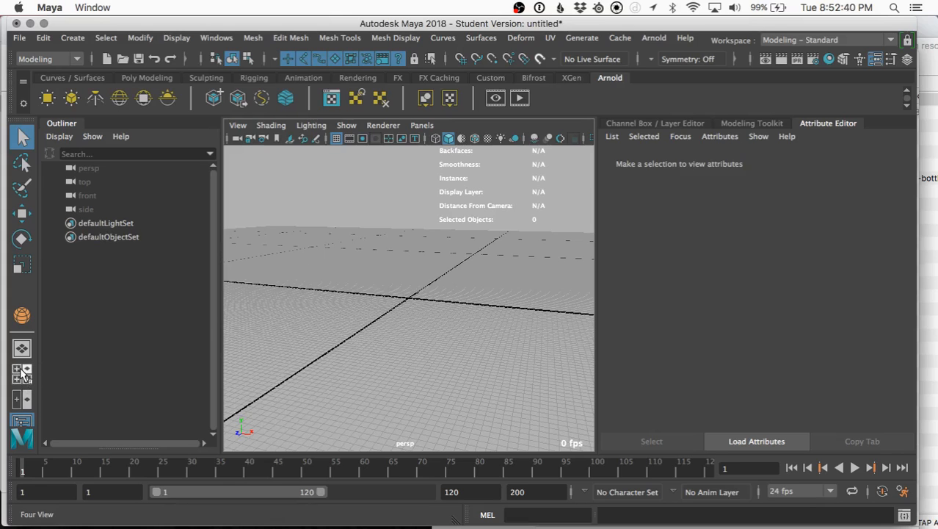
{"action": "mouse_move", "coordinate": [366, 287]}
{"action": "left_mouse_down", "text": "alt"}
{"action": "mouse_move", "coordinate": [362, 279]}
{"action": "mouse_move", "coordinate": [371, 290]}
{"action": "left_mouse_up", "text": "alt"}
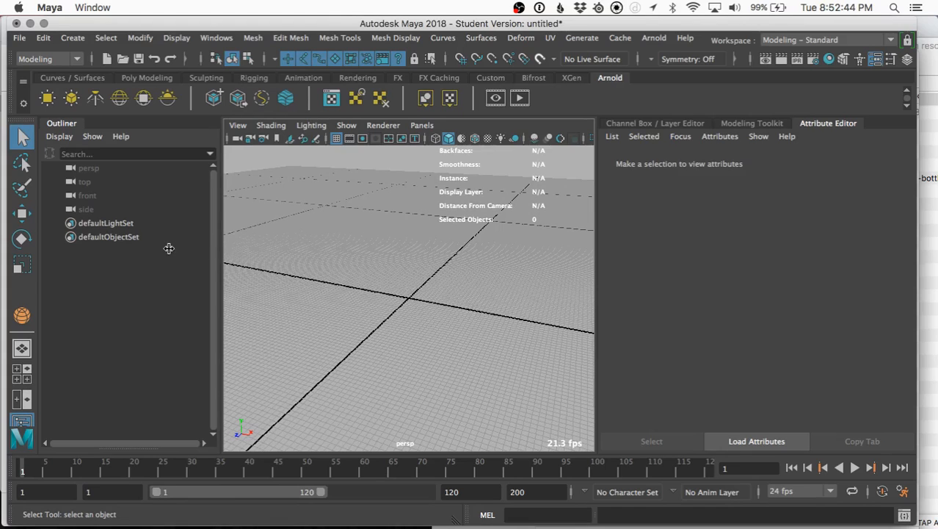
{"action": "left_click", "coordinate": [61, 122]}
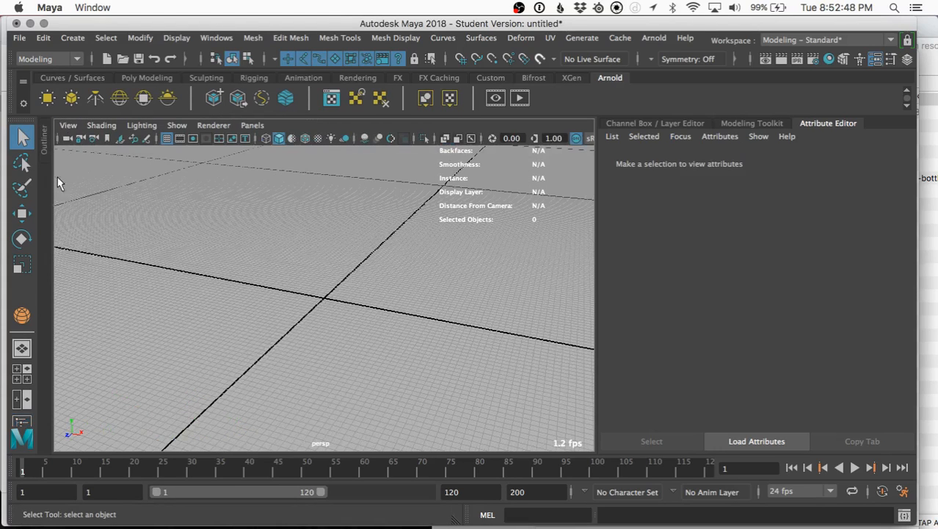
{"action": "left_click", "coordinate": [623, 126]}
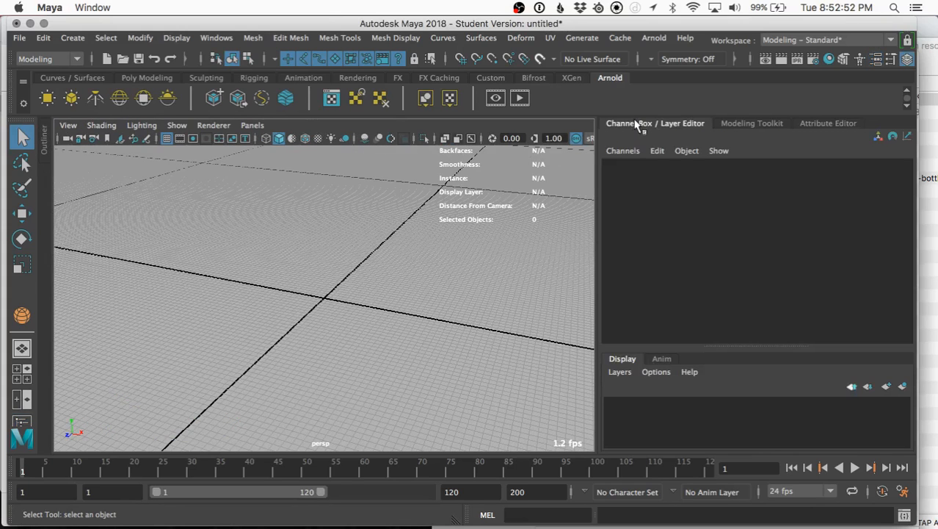
{"action": "left_click_drag", "start_coordinate": [598, 123], "coordinate": [736, 129]}
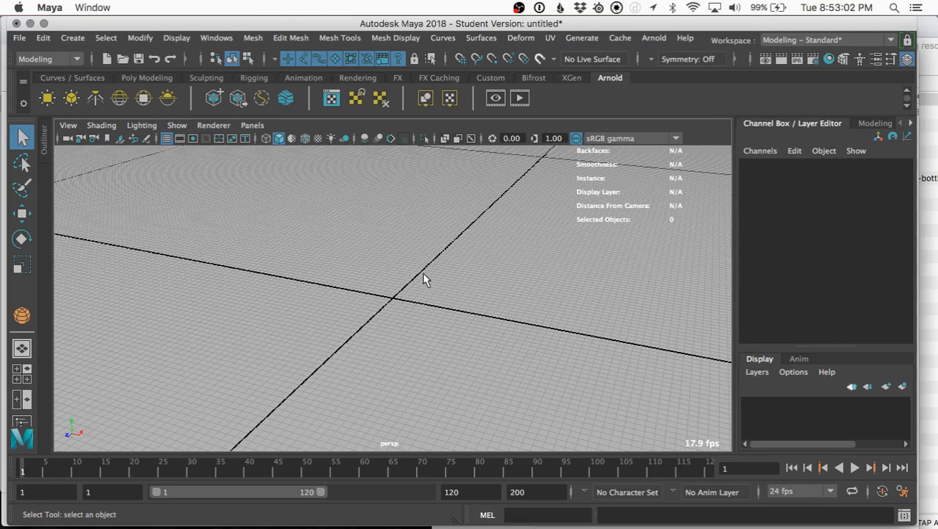
Show the four-view layout and import the wine glass cross-sections JPG as an image plane in the front view.
{"action": "key", "text": "space"}
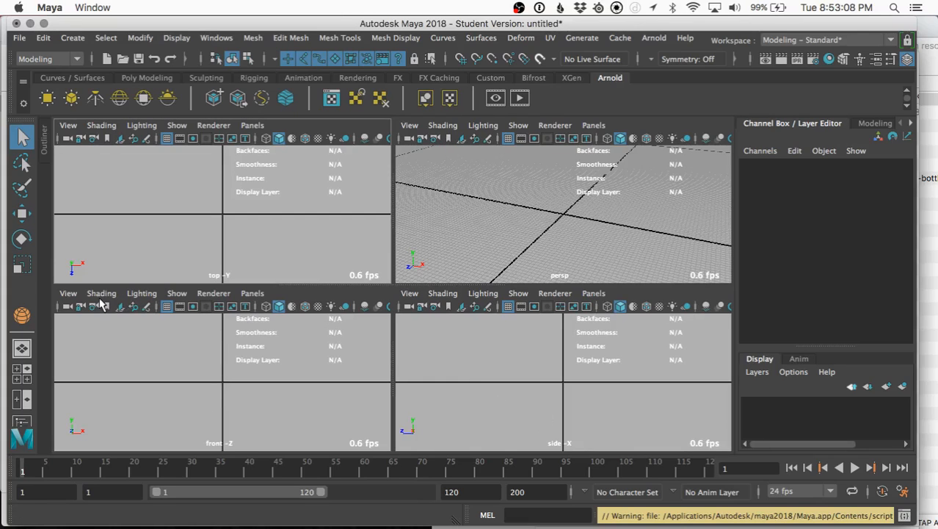
{"action": "left_click", "coordinate": [68, 293]}
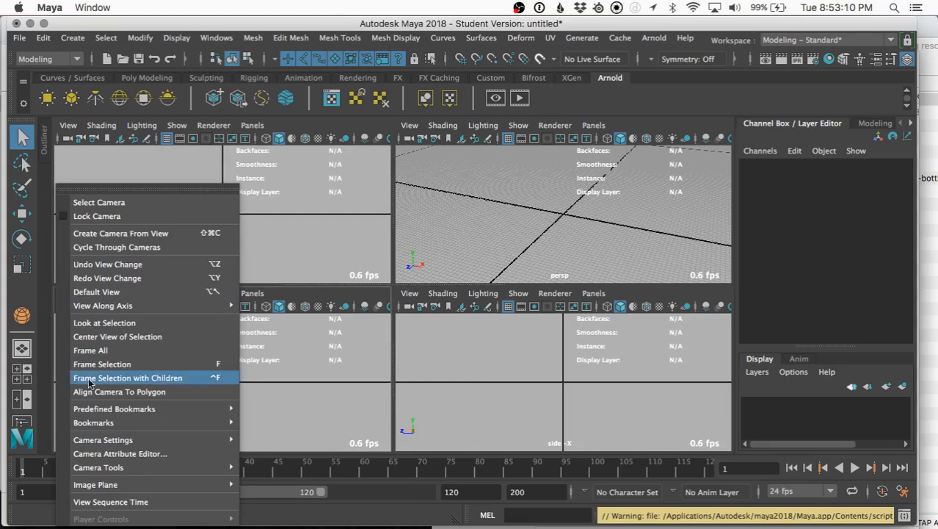
{"action": "mouse_move", "coordinate": [125, 484]}
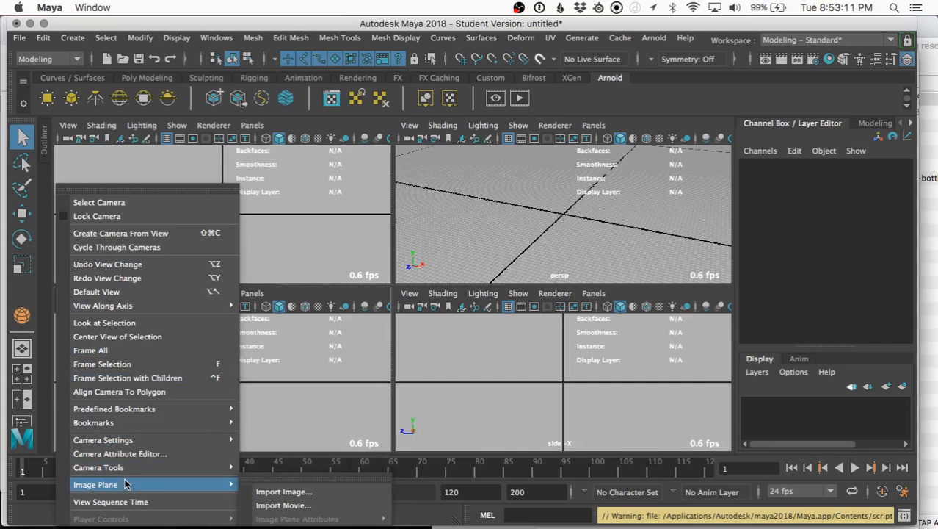
{"action": "left_click", "coordinate": [277, 497]}
{"action": "left_click", "coordinate": [271, 117]}
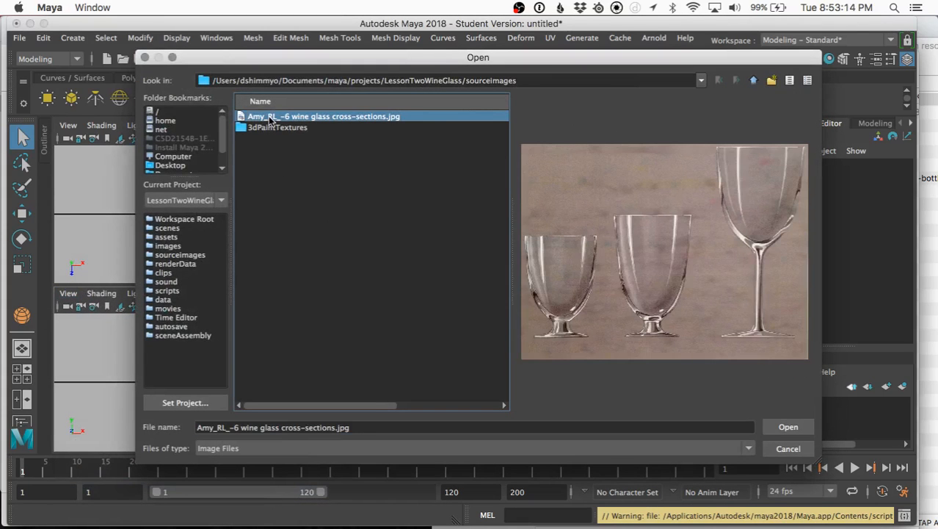
{"action": "double_click", "coordinate": [270, 118]}
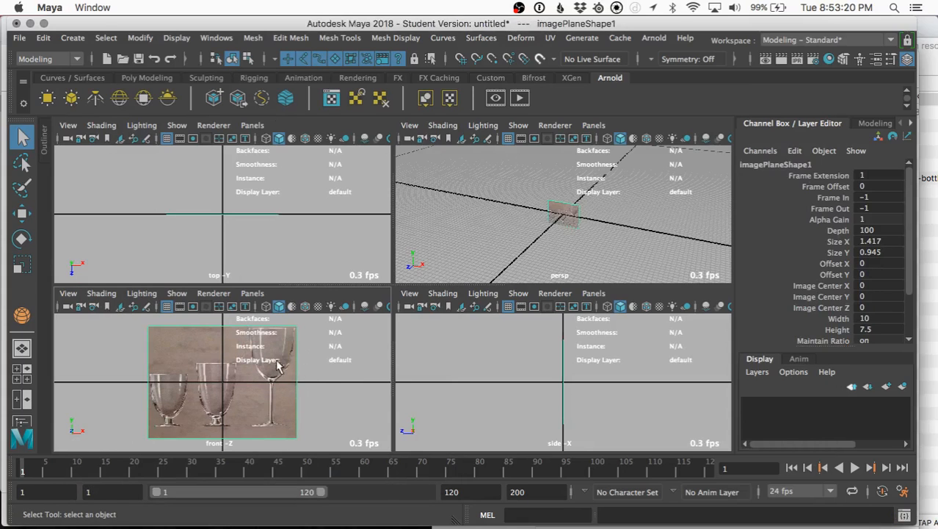
Maximize the front view and move the image plane to about -3.29 in X, centring the tall glass's stem on the vertical axis.
{"action": "key", "text": "space"}
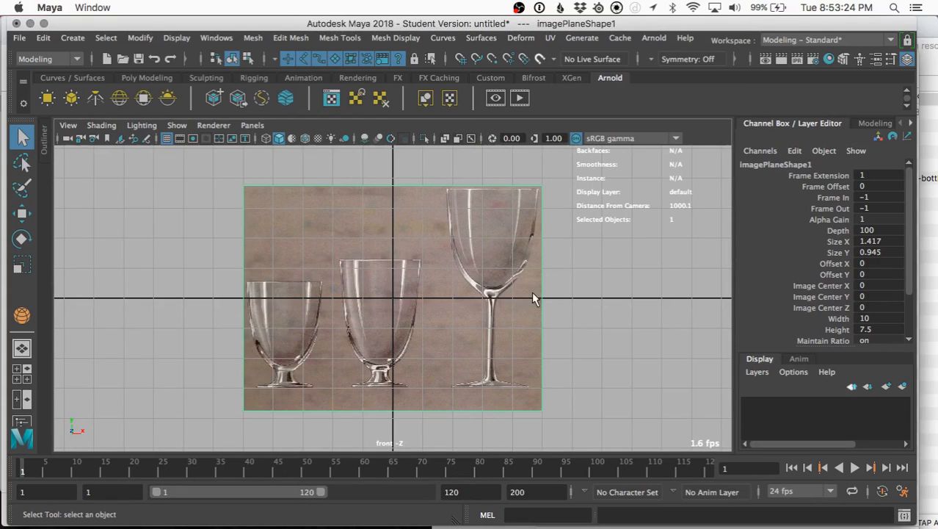
{"action": "key", "text": "w"}
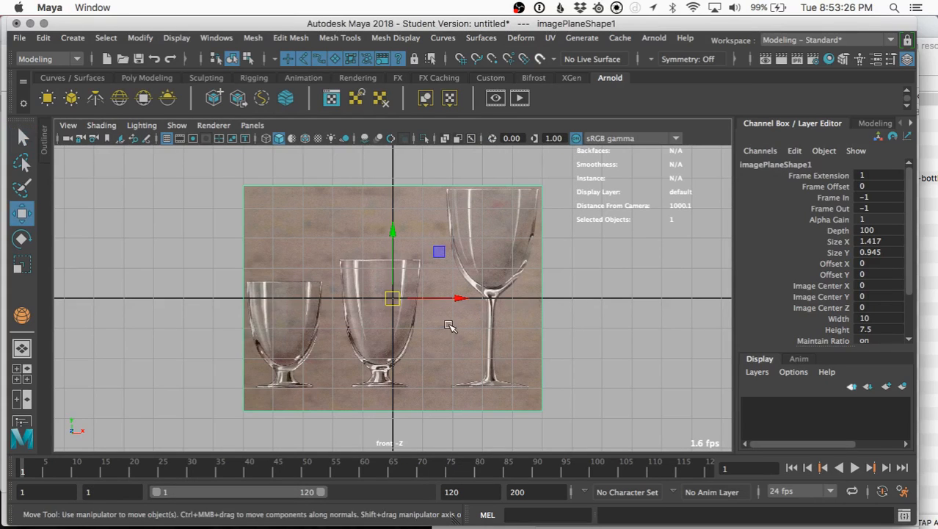
{"action": "left_click_drag", "start_coordinate": [393, 301], "coordinate": [296, 293]}
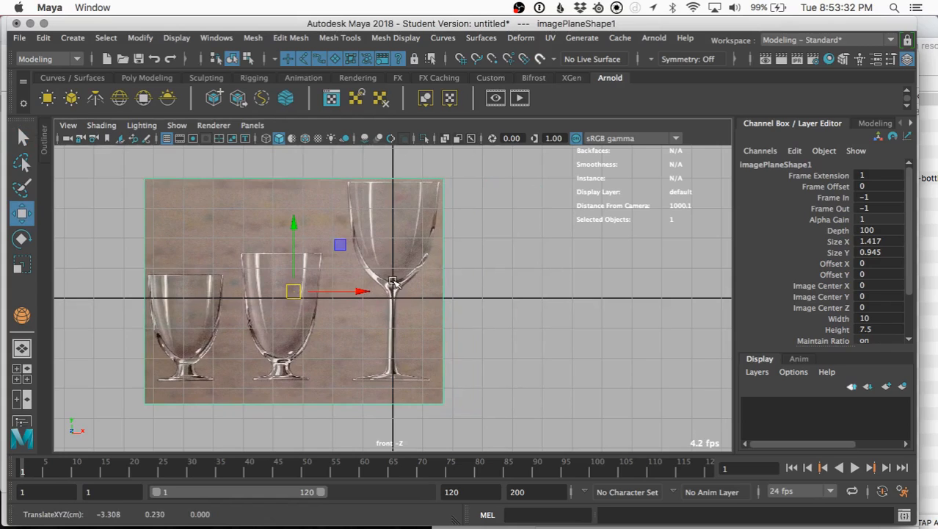
{"action": "scroll", "coordinate": [403, 297], "scroll_direction": "up", "scroll_amount": 2}
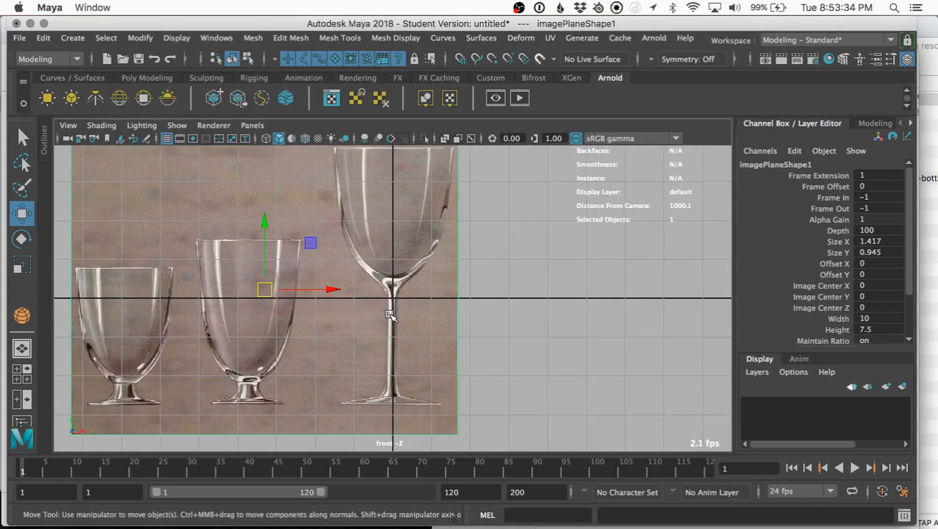
{"action": "left_click", "coordinate": [327, 291]}
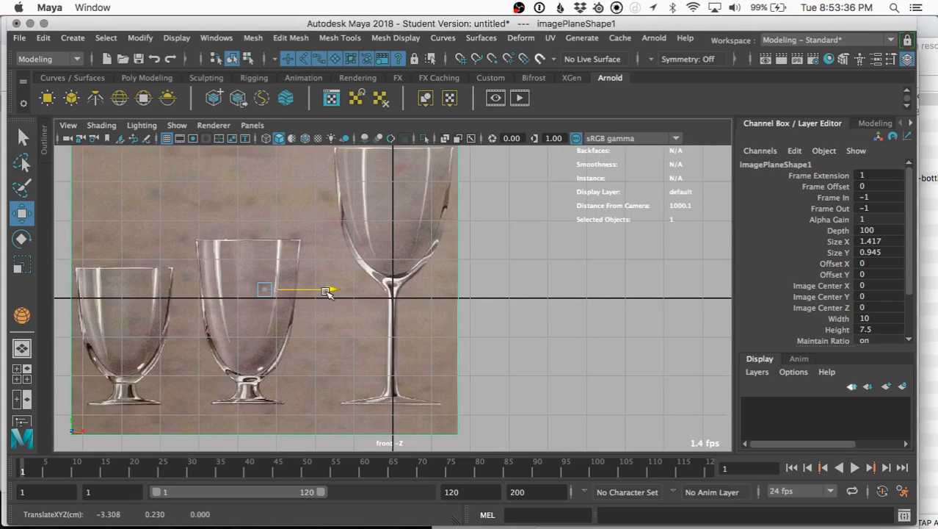
{"action": "left_click_drag", "start_coordinate": [327, 291], "coordinate": [327, 292]}
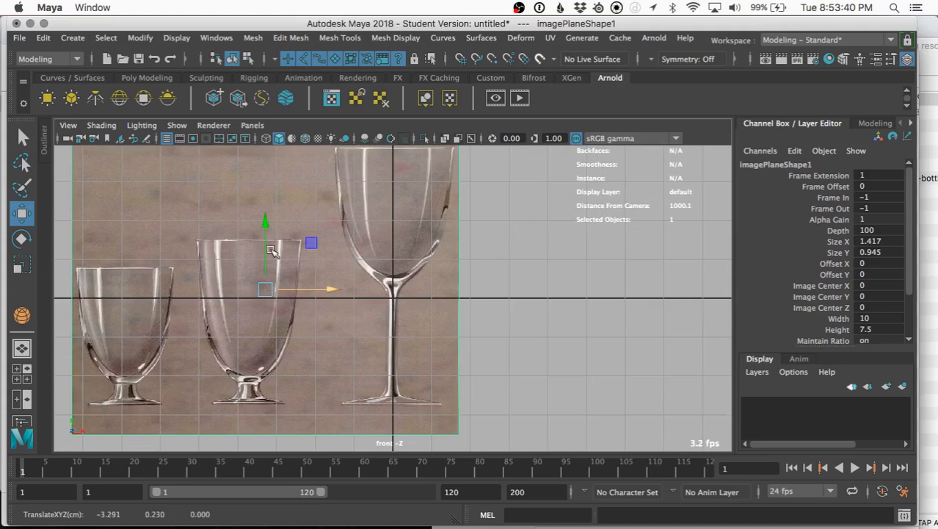
{"action": "key", "text": "e"}
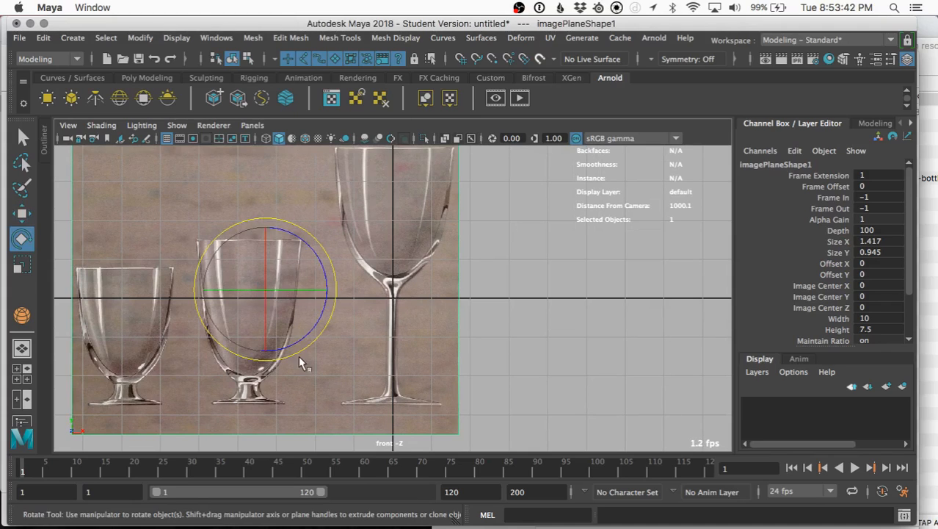
{"action": "key", "text": "r"}
{"action": "key", "text": "w"}
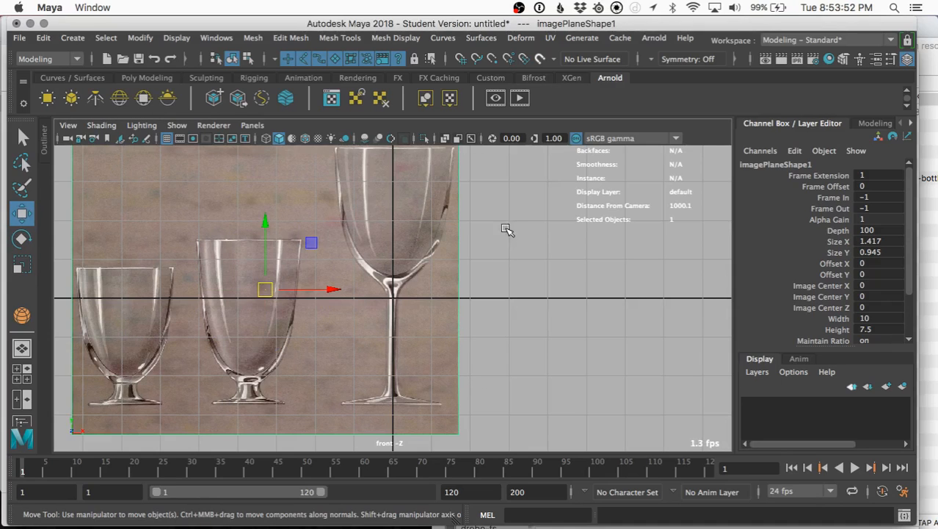
{"action": "middle_click_drag", "start_coordinate": [501, 210], "coordinate": [508, 233], "text": "alt"}
{"action": "mouse_move", "coordinate": [470, 329]}
{"action": "middle_mouse_down", "text": "alt"}
{"action": "mouse_move", "coordinate": [478, 300]}
{"action": "mouse_move", "coordinate": [474, 317]}
{"action": "middle_mouse_up", "text": "alt"}
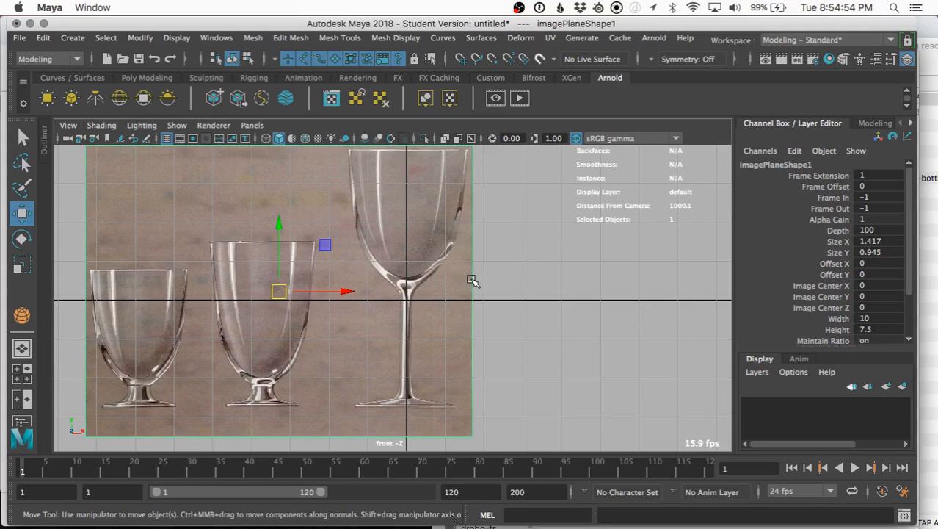
Raise the image plane to about 3 in Y so the tall glass's base rests on the horizontal axis.
{"action": "middle_click_drag", "start_coordinate": [520, 263], "coordinate": [514, 323], "text": "alt"}
{"action": "left_click_drag", "start_coordinate": [274, 290], "coordinate": [278, 178]}
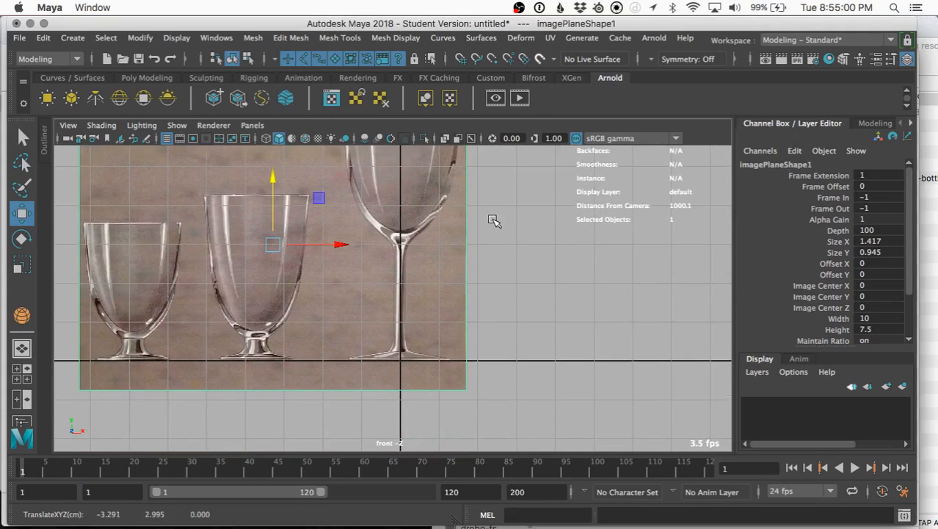
{"action": "middle_click_drag", "start_coordinate": [494, 218], "coordinate": [492, 233], "text": "alt"}
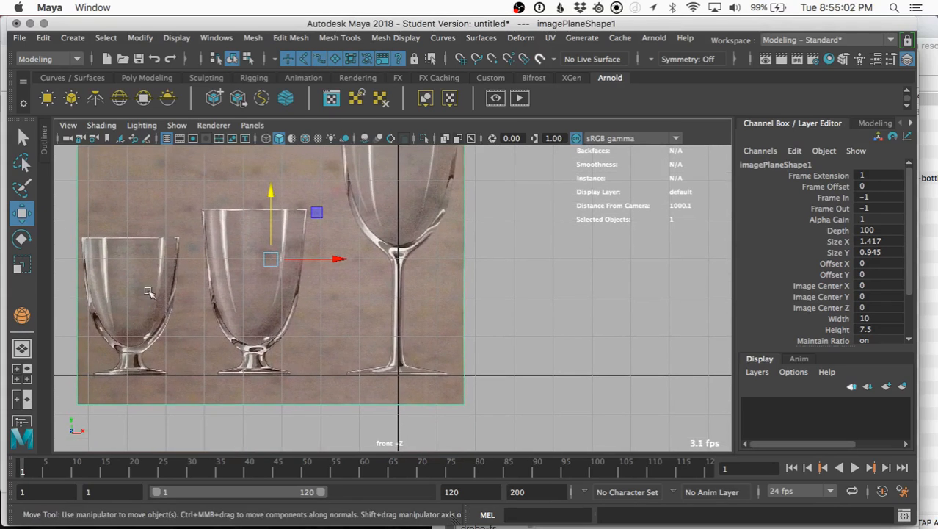
{"action": "middle_click_drag", "start_coordinate": [545, 235], "coordinate": [542, 300], "text": "alt"}
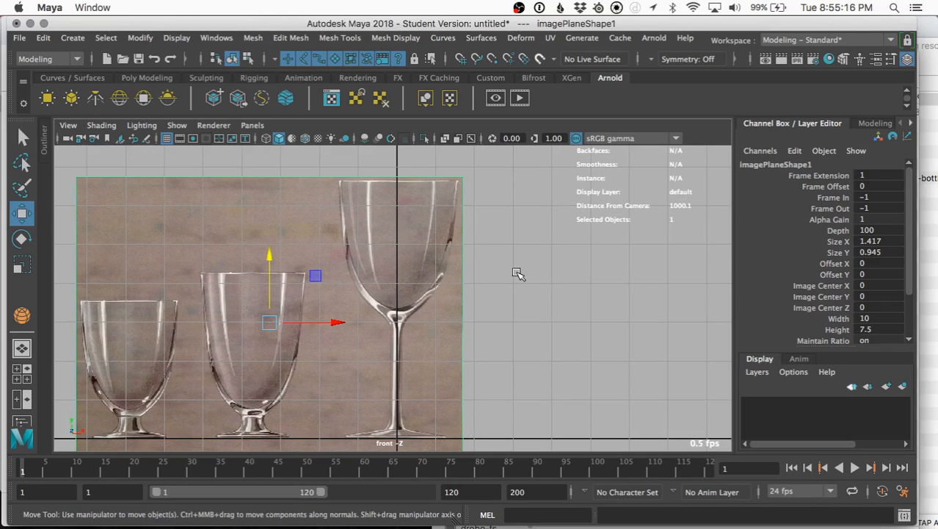
Select the image plane's transform and set its scale to 2 in X, Y and Z.
{"action": "scroll", "coordinate": [518, 273], "scroll_direction": "down", "scroll_amount": 4}
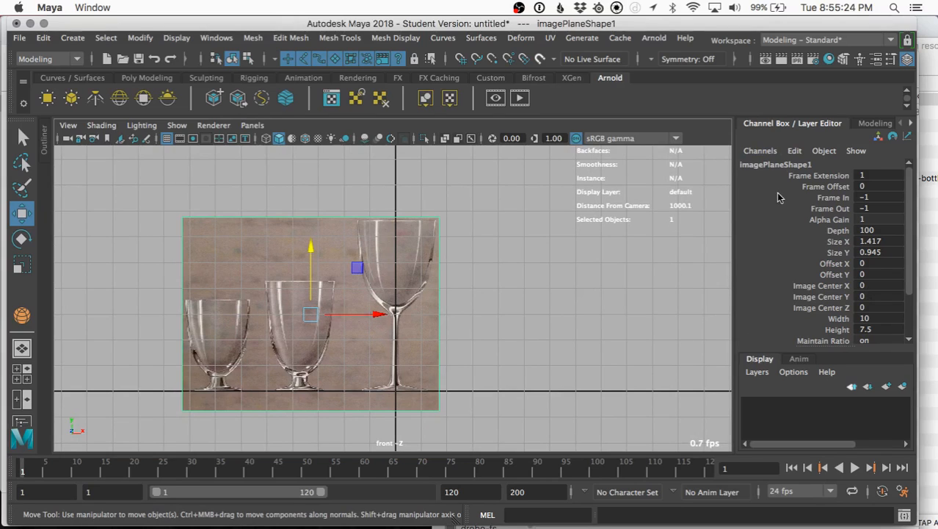
{"action": "left_click", "coordinate": [459, 265]}
{"action": "left_click", "coordinate": [422, 258]}
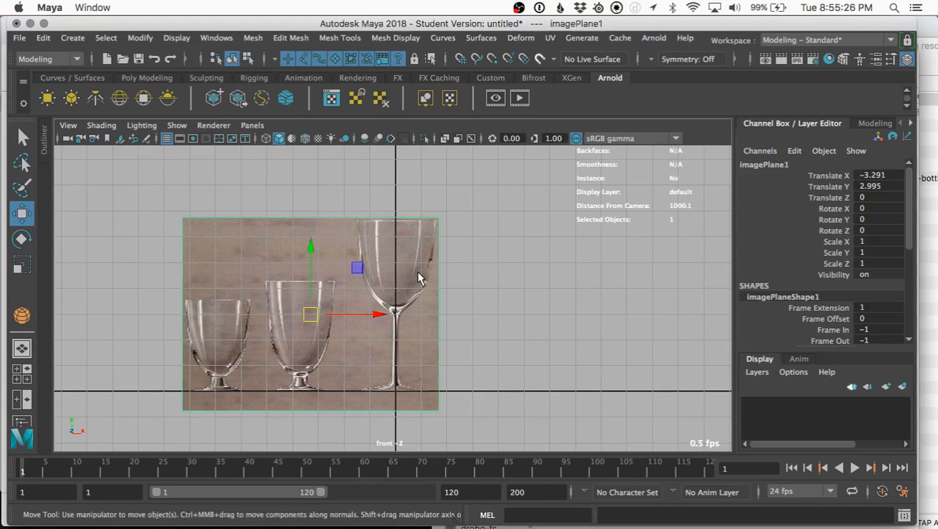
{"action": "left_click", "coordinate": [452, 289]}
{"action": "left_click", "coordinate": [376, 293]}
{"action": "left_click_drag", "start_coordinate": [862, 241], "coordinate": [863, 261]}
{"action": "type", "text": "2"}
{"action": "key", "text": "Return"}
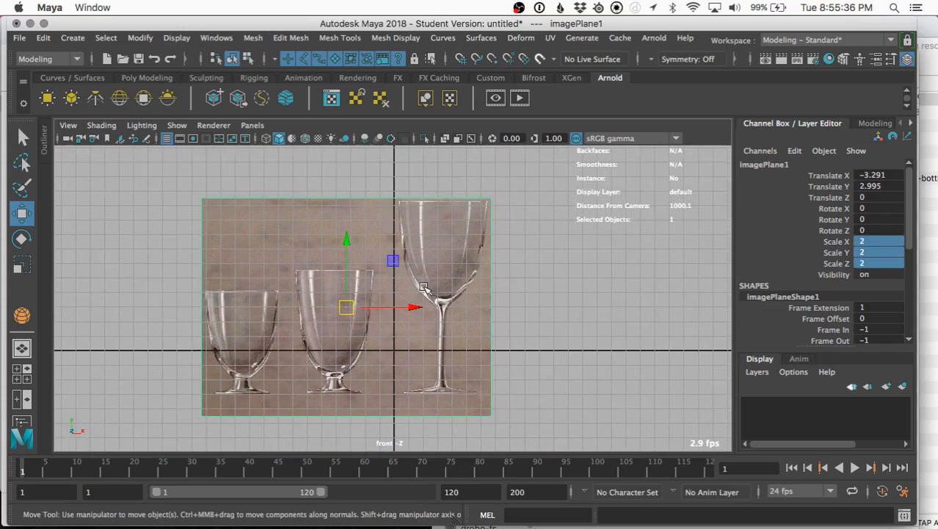
Realign the enlarged image plane at about -6.66 in X and 6.03 in Y, placing the tall glass's base centre on the origin.
{"action": "left_click_drag", "start_coordinate": [342, 244], "coordinate": [348, 193]}
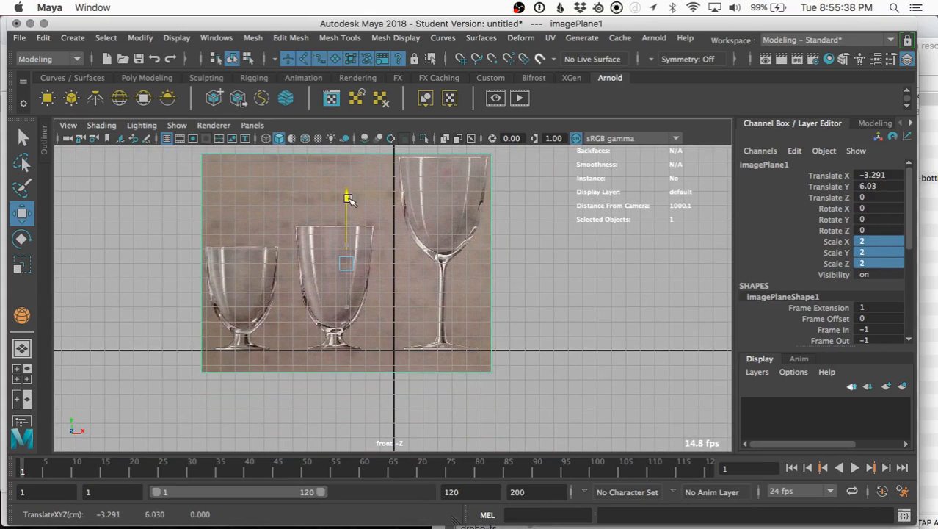
{"action": "left_click_drag", "start_coordinate": [412, 262], "coordinate": [366, 257]}
{"action": "middle_click_drag", "start_coordinate": [468, 262], "coordinate": [465, 279], "text": "alt"}
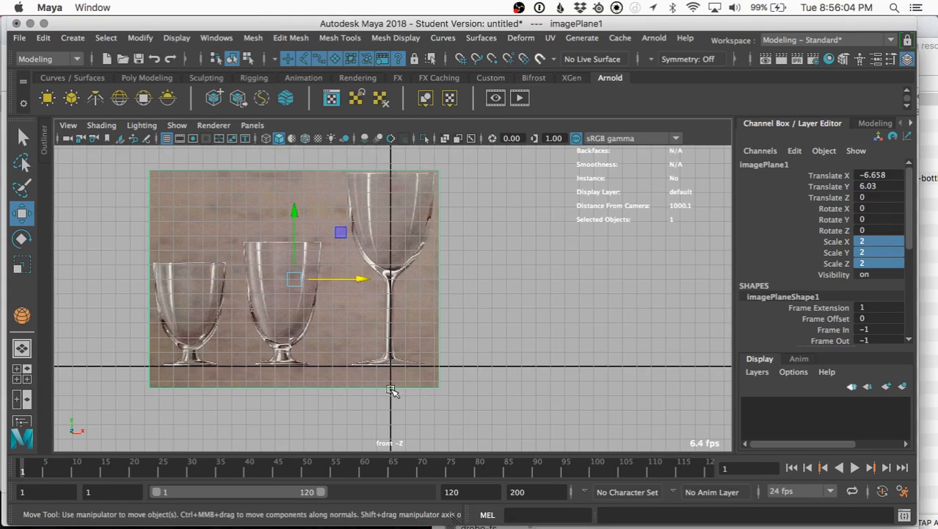
Set the orthographic grid numbers to On Axes in the grid options and apply the setting.
{"action": "left_click", "coordinate": [213, 38]}
{"action": "mouse_move", "coordinate": [176, 38]}
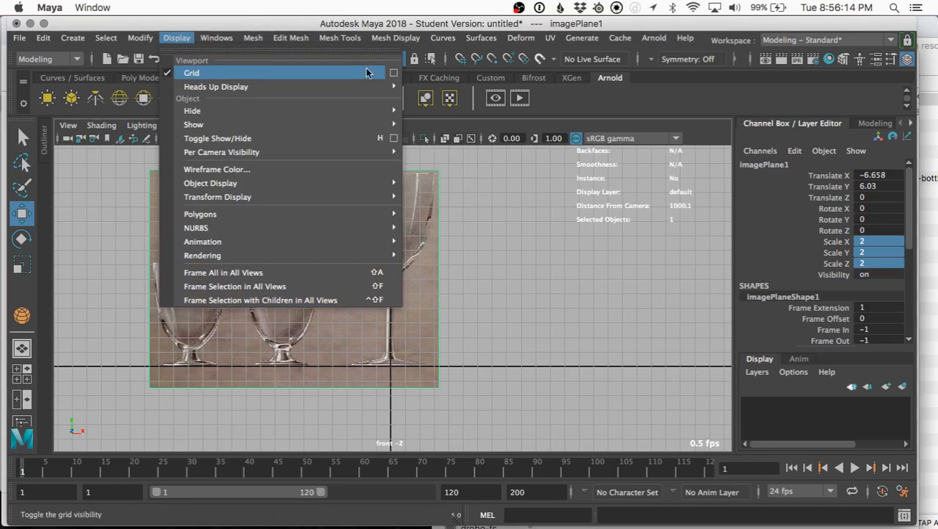
{"action": "left_click", "coordinate": [395, 74]}
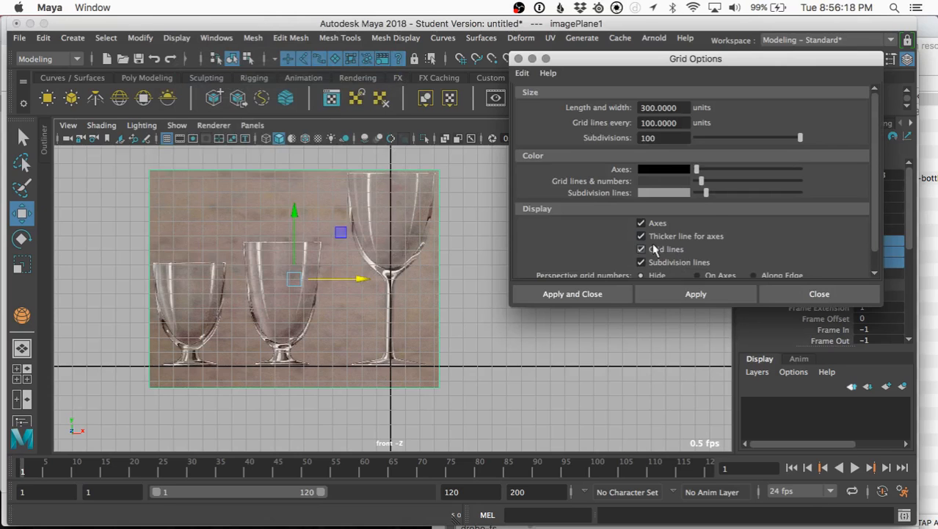
{"action": "scroll", "coordinate": [615, 243], "scroll_direction": "down", "scroll_amount": 1}
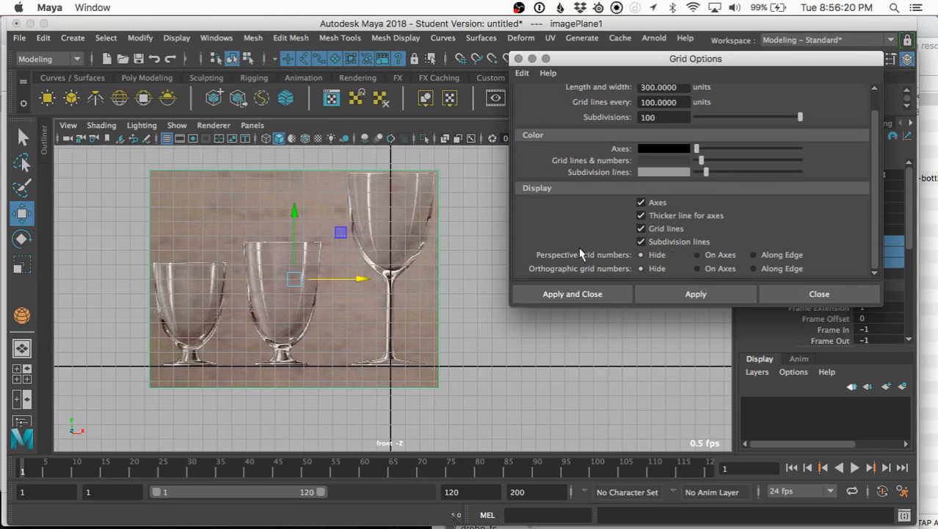
{"action": "left_click", "coordinate": [641, 268]}
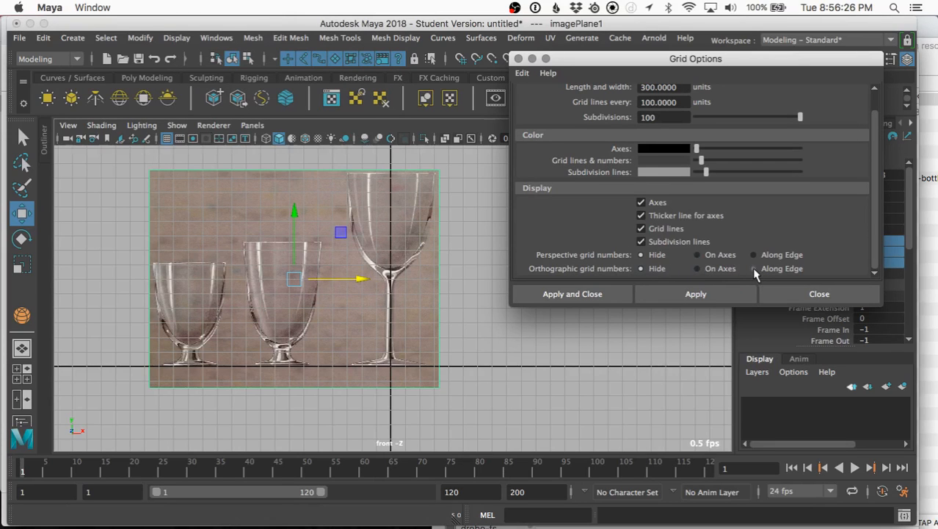
{"action": "left_click", "coordinate": [753, 268]}
{"action": "left_click", "coordinate": [700, 268]}
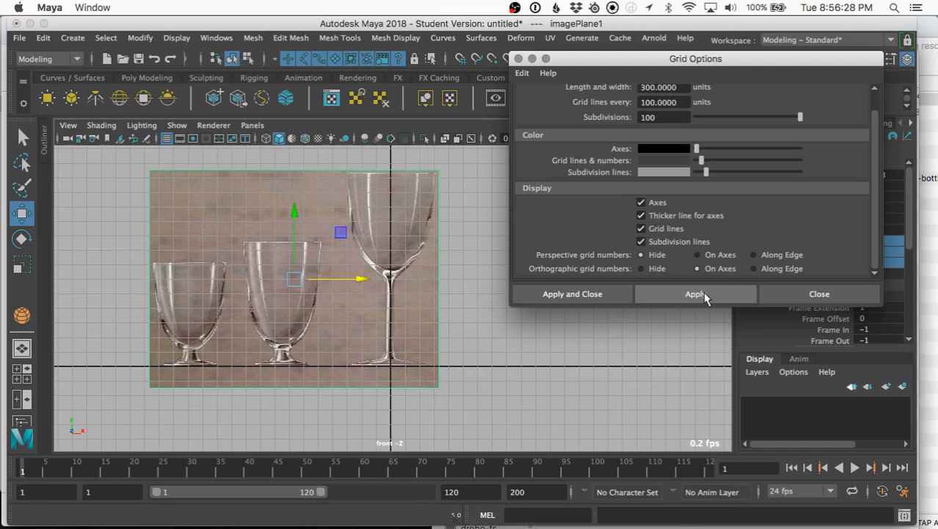
{"action": "left_click", "coordinate": [702, 294]}
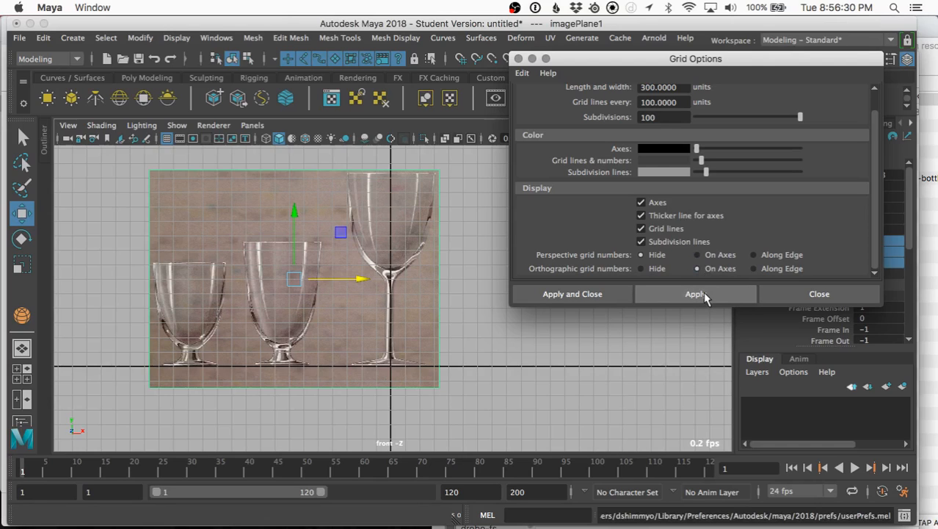
{"action": "left_click", "coordinate": [743, 294]}
{"action": "left_click", "coordinate": [702, 294]}
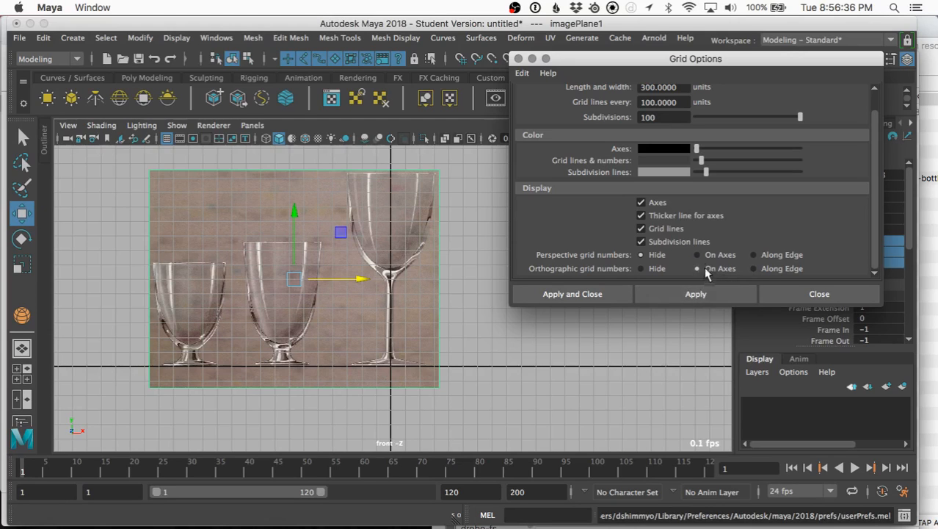
Set the perspective grid numbers to On Axes, apply the change and close the grid options.
{"action": "left_click", "coordinate": [697, 255]}
{"action": "left_click", "coordinate": [703, 295]}
{"action": "scroll", "coordinate": [687, 249], "scroll_direction": "up", "scroll_amount": 1}
{"action": "scroll", "coordinate": [686, 250], "scroll_direction": "down", "scroll_amount": 1}
{"action": "left_click", "coordinate": [700, 295]}
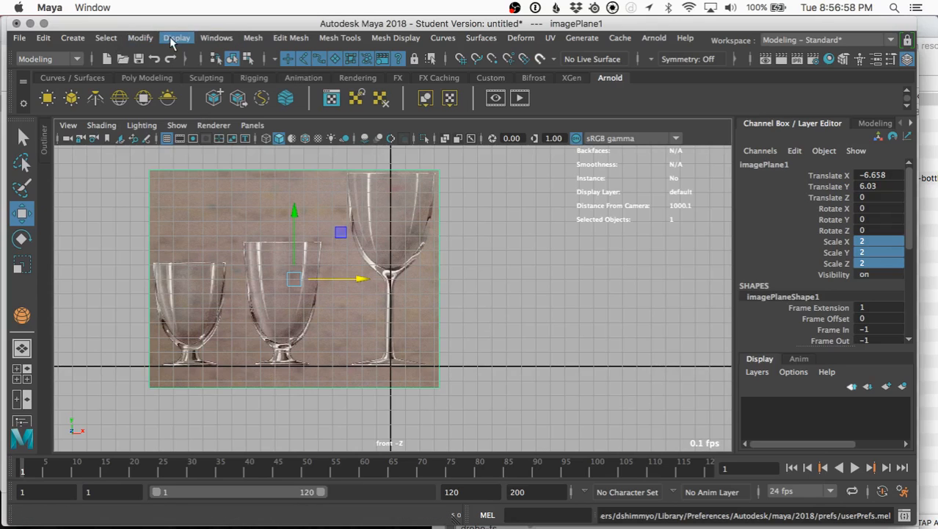
Activate the Distance Tool so it becomes the last used tool, and return to the Move tool.
{"action": "left_click", "coordinate": [343, 39]}
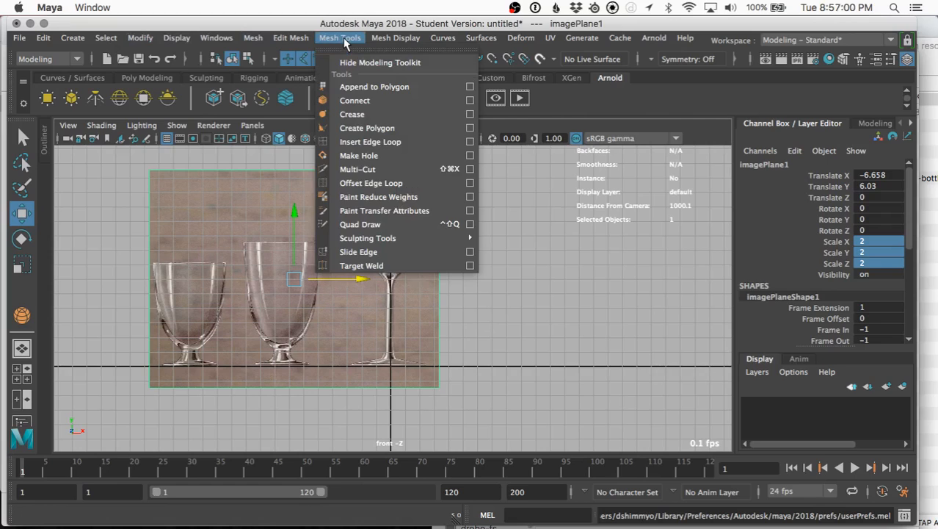
{"action": "left_click", "coordinate": [326, 41]}
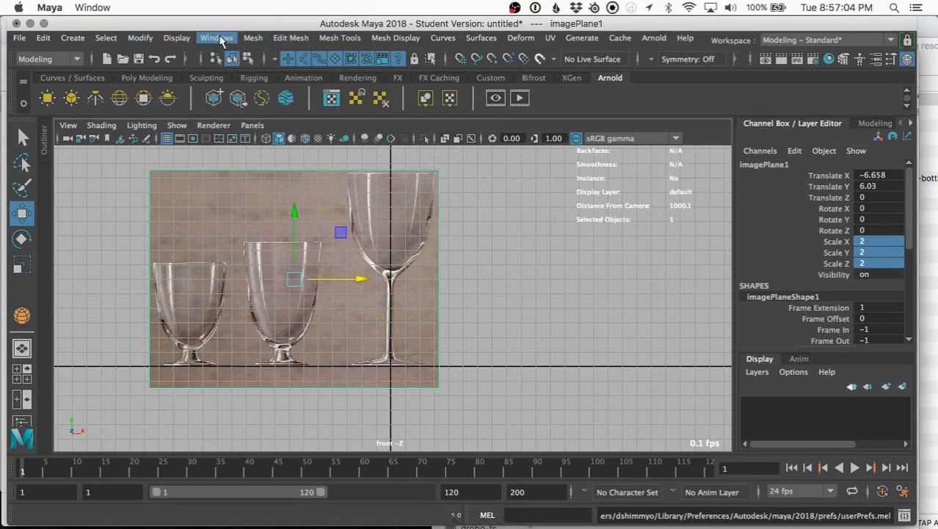
{"action": "left_click", "coordinate": [81, 41]}
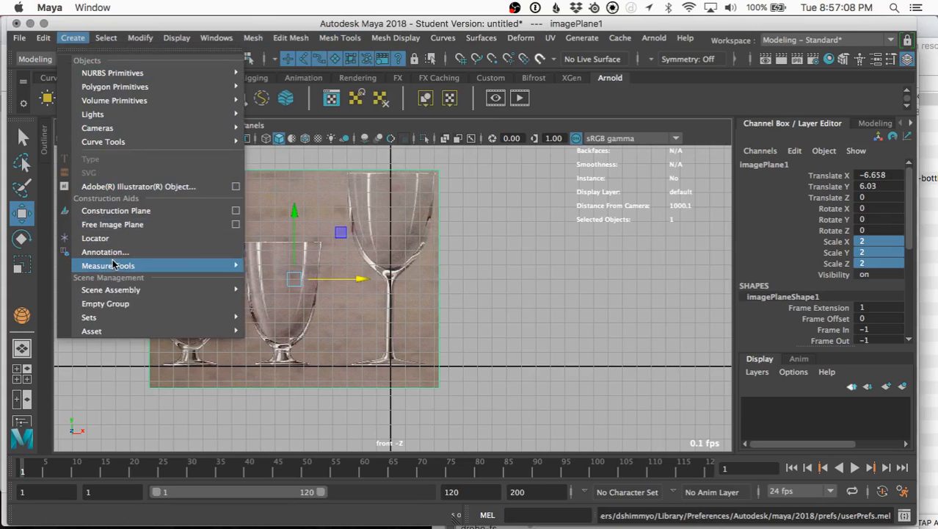
{"action": "mouse_move", "coordinate": [115, 268]}
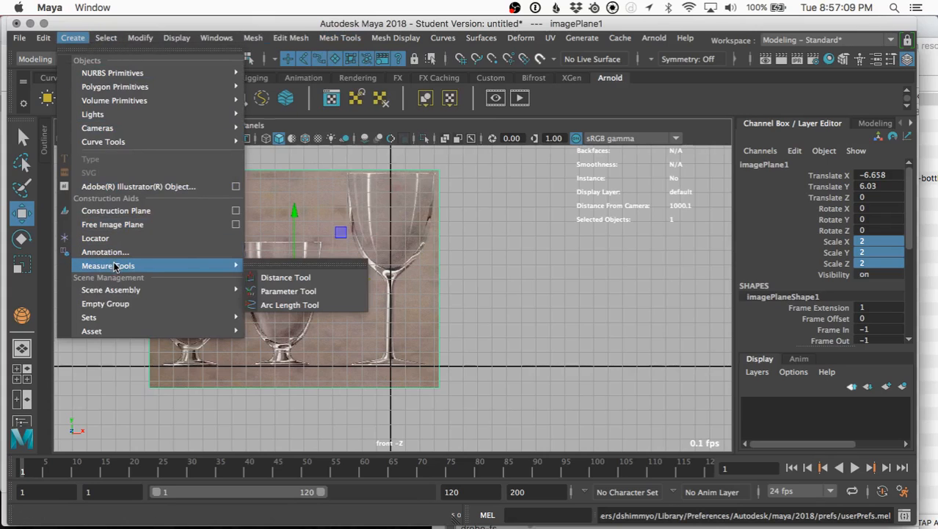
{"action": "left_click", "coordinate": [267, 279]}
{"action": "scroll", "coordinate": [425, 325], "scroll_direction": "down", "scroll_amount": 5}
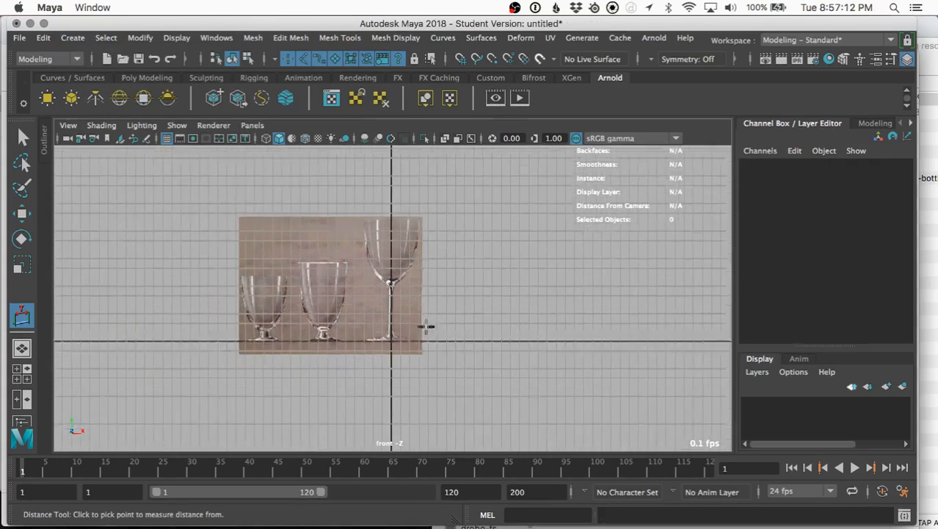
{"action": "scroll", "coordinate": [427, 326], "scroll_direction": "up", "scroll_amount": 5}
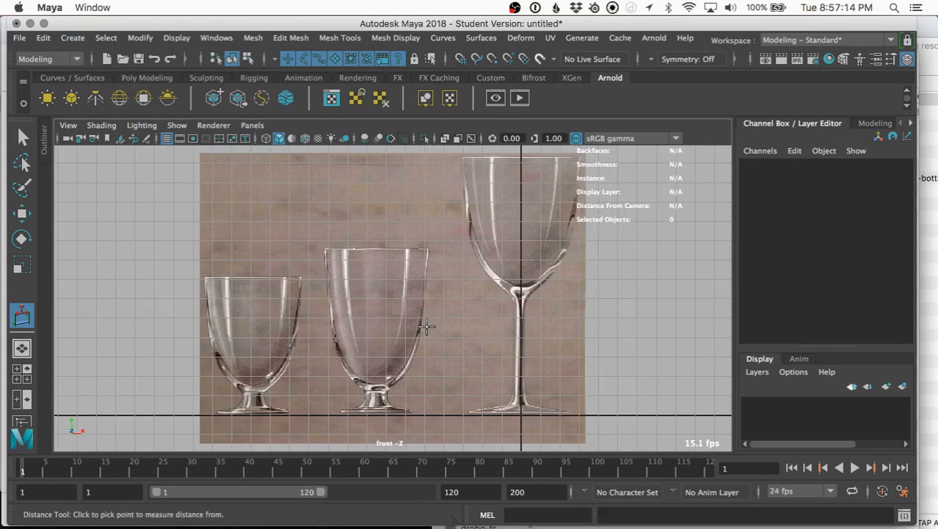
{"action": "key", "text": "w"}
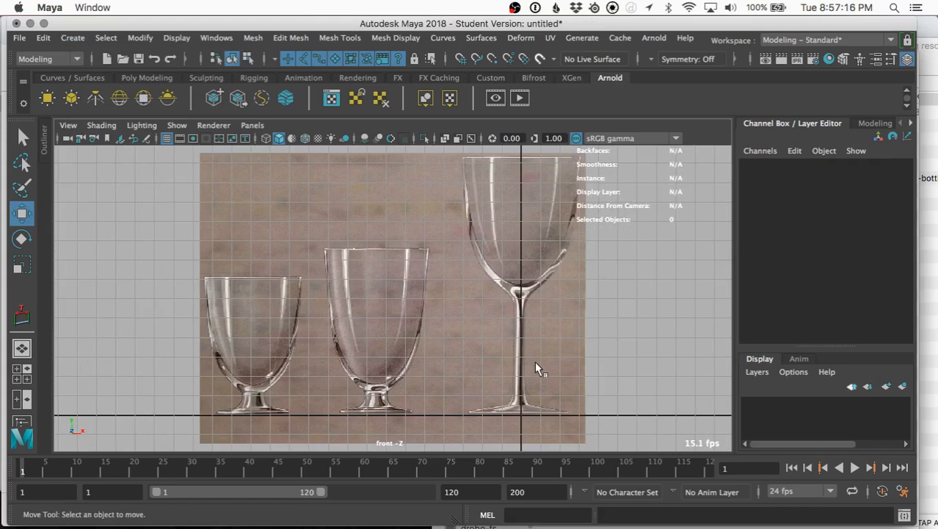
Examine the image plane's placement in the front view and at an angle in the perspective view.
{"action": "scroll", "coordinate": [535, 360], "scroll_direction": "down", "scroll_amount": 3}
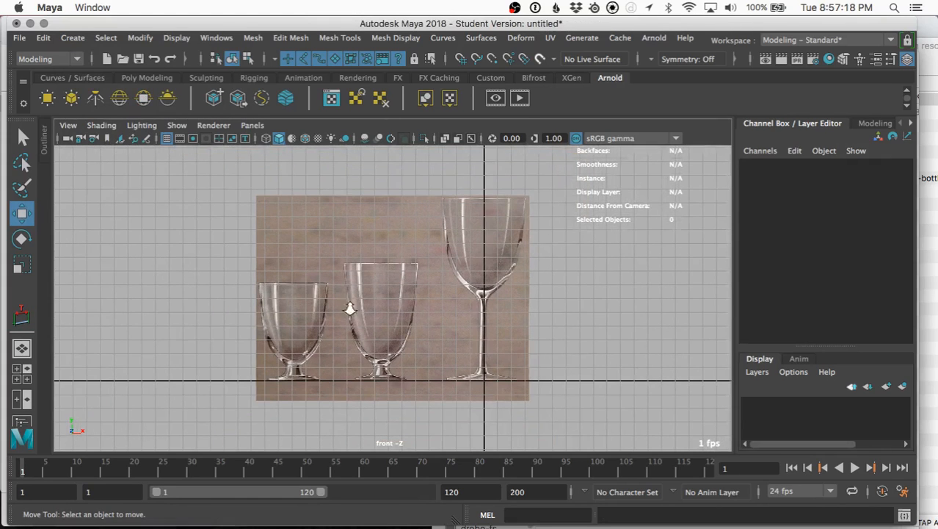
{"action": "scroll", "coordinate": [353, 311], "scroll_direction": "up", "scroll_amount": 3}
{"action": "scroll", "coordinate": [353, 311], "scroll_direction": "down", "scroll_amount": 4}
{"action": "scroll", "coordinate": [381, 319], "scroll_direction": "up", "scroll_amount": 2}
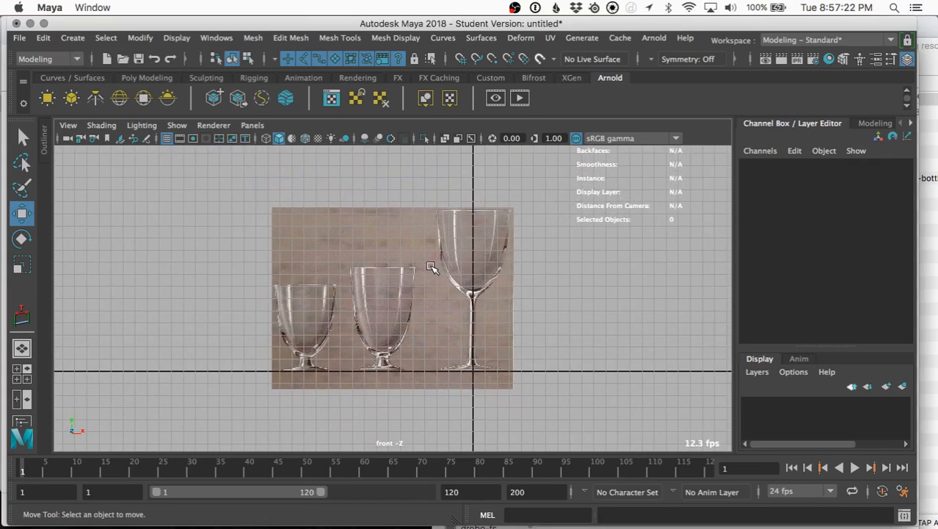
{"action": "key", "text": "space"}
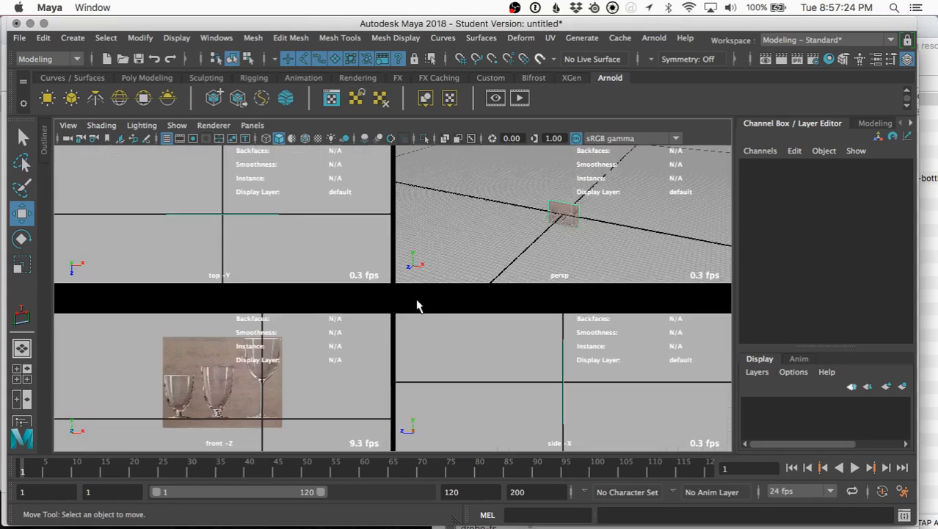
{"action": "scroll", "coordinate": [565, 205], "scroll_direction": "up", "scroll_amount": 3}
{"action": "key", "text": "a"}
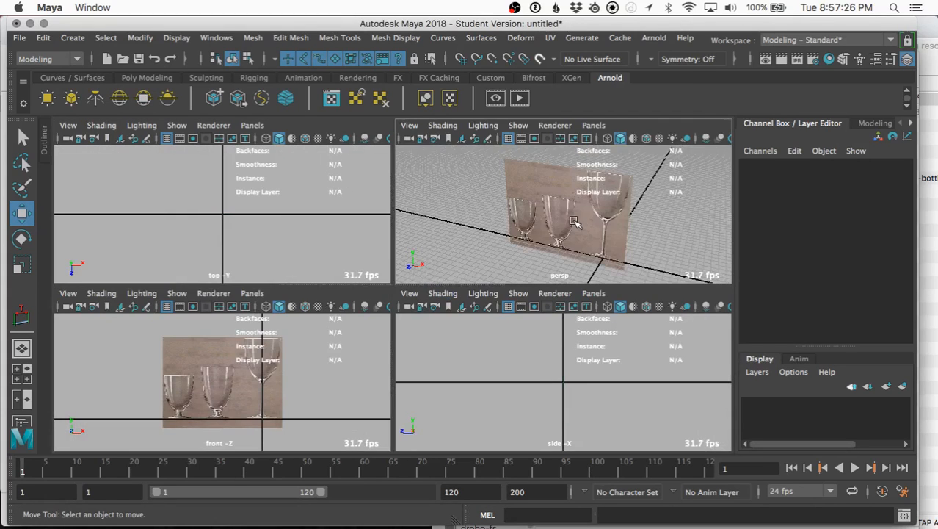
{"action": "left_click_drag", "start_coordinate": [575, 223], "coordinate": [551, 241], "text": "alt"}
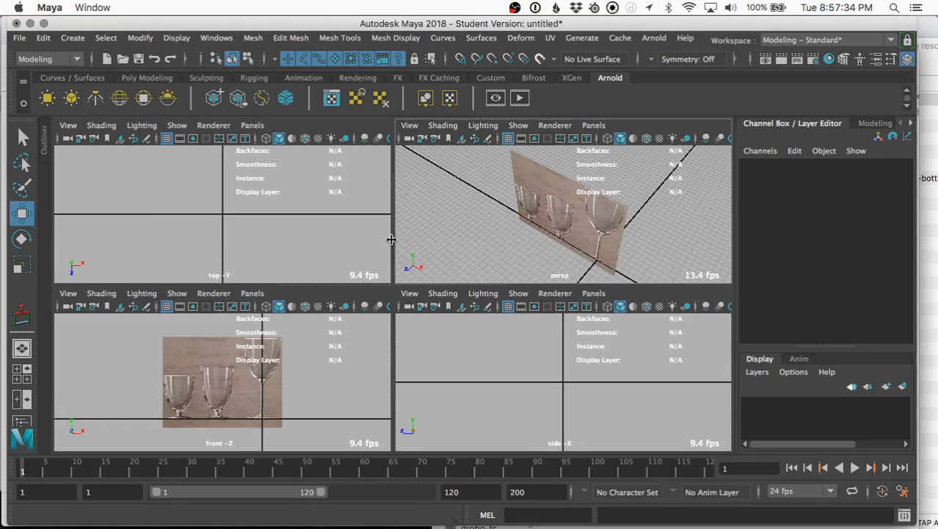
Create a distance measurement in the front view from the tall glass's base centre at the origin up to its rim.
{"action": "left_click", "coordinate": [23, 318]}
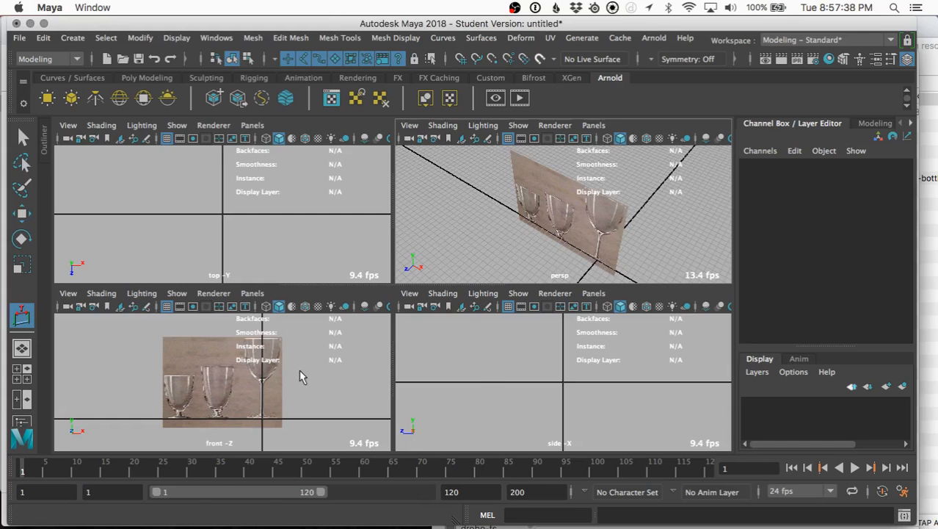
{"action": "key", "text": "space"}
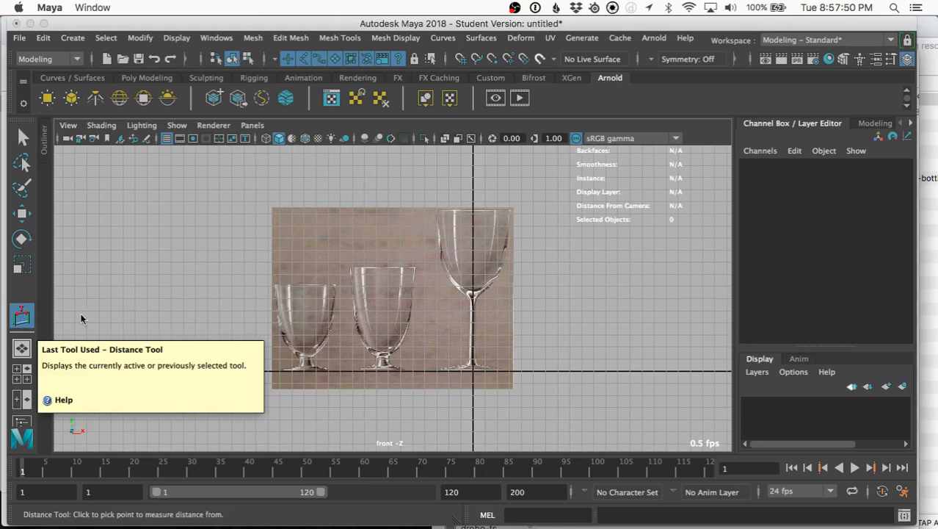
{"action": "key", "text": "space"}
{"action": "key", "text": "space"}
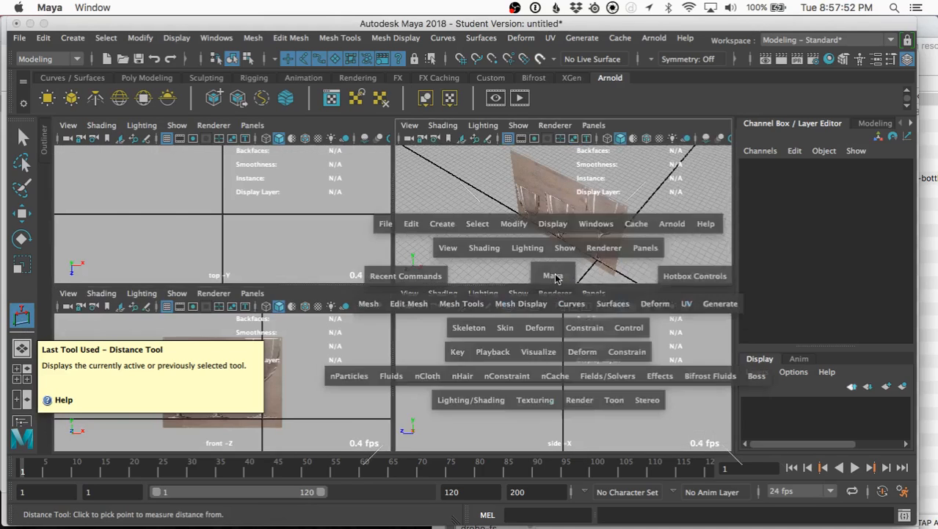
{"action": "key", "text": "space"}
{"action": "key", "text": "space"}
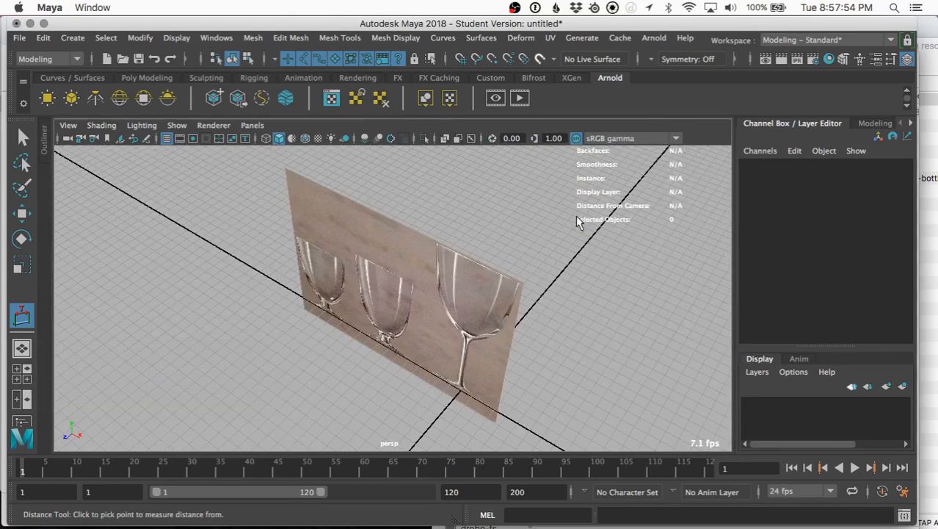
{"action": "key", "text": "space"}
{"action": "key", "text": "space"}
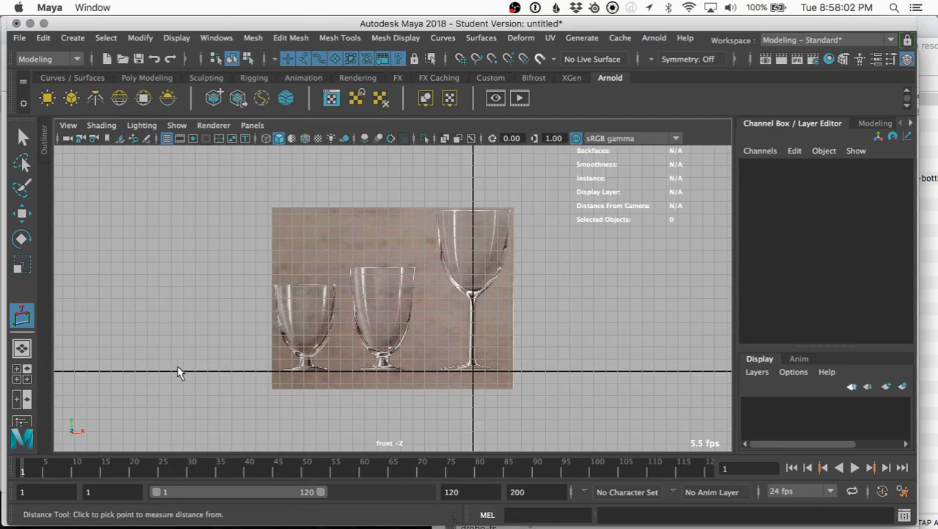
{"action": "left_click", "coordinate": [471, 370]}
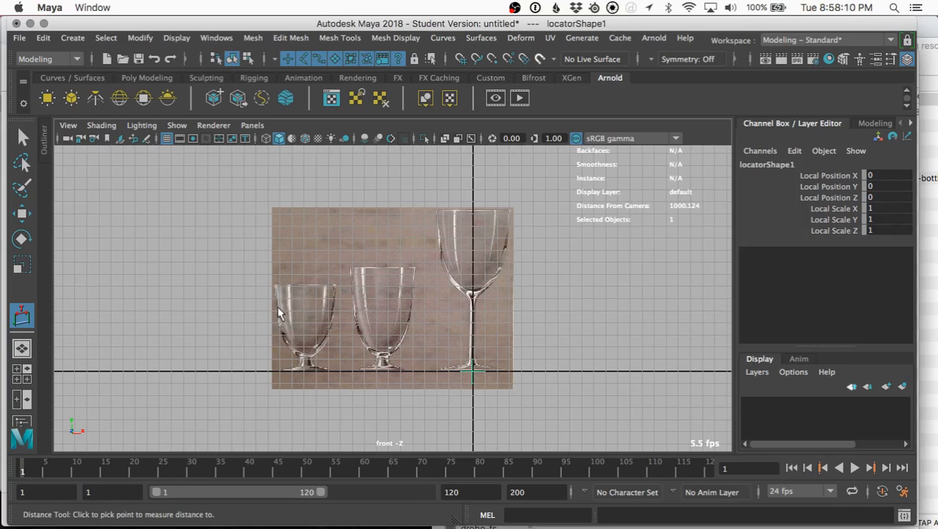
{"action": "left_click", "coordinate": [472, 215]}
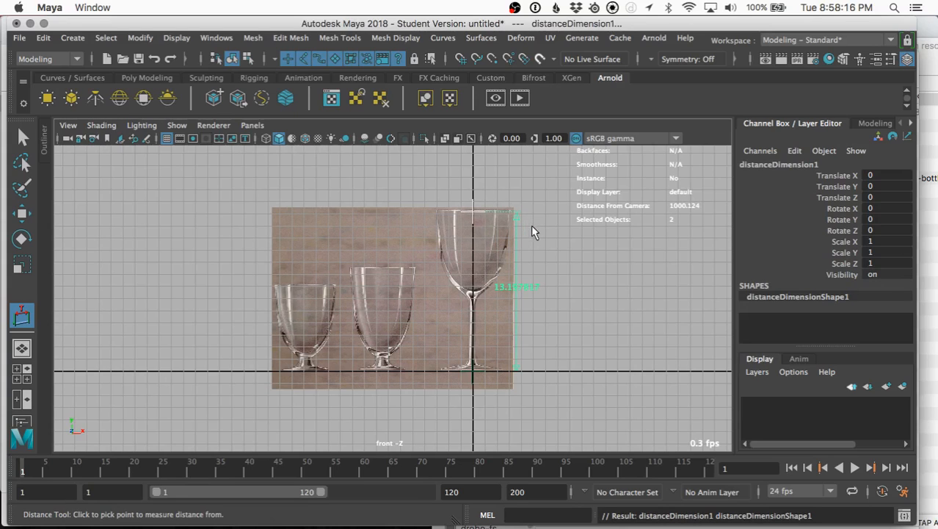
{"action": "key", "text": "w"}
{"action": "left_click", "coordinate": [509, 193]}
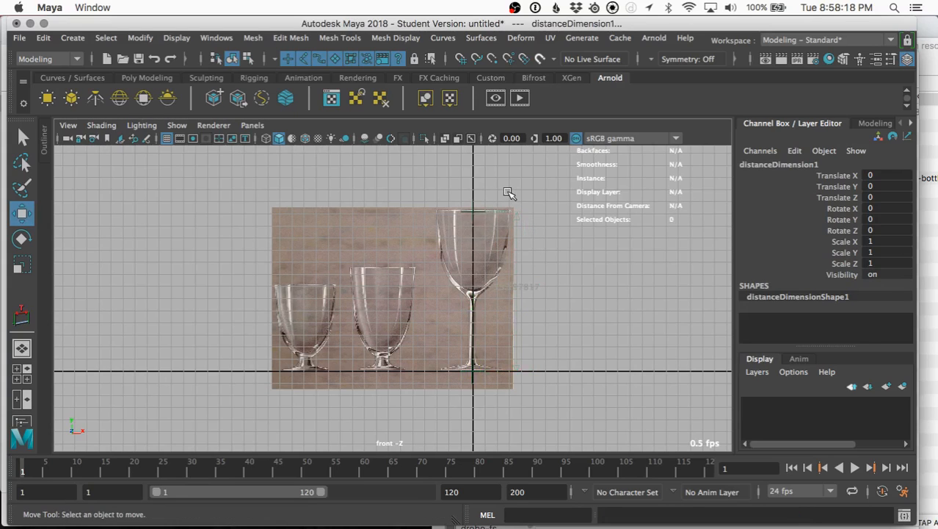
Select the measurement's upper locator and move it to about 13.25 in Y, level with the tall glass's rim.
{"action": "left_click", "coordinate": [478, 210]}
{"action": "left_click", "coordinate": [474, 212]}
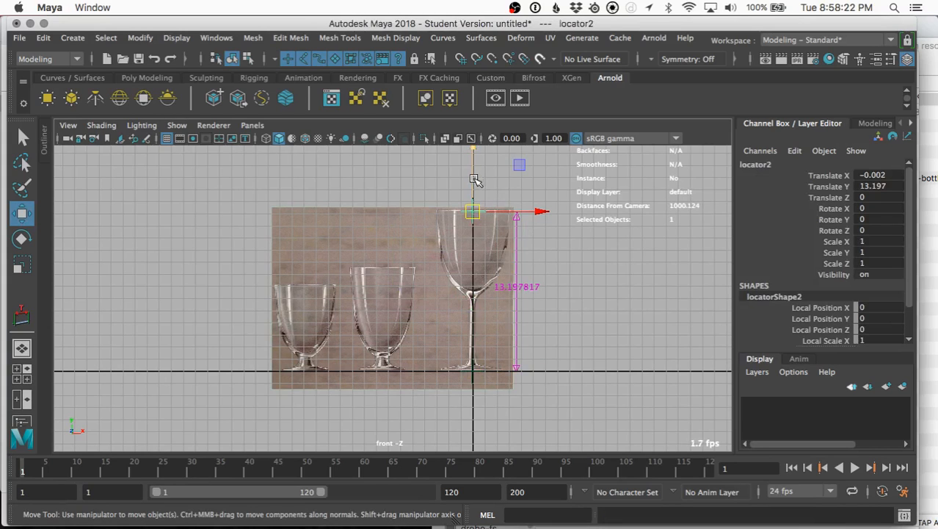
{"action": "mouse_move", "coordinate": [474, 179]}
{"action": "left_mouse_down"}
{"action": "mouse_move", "coordinate": [477, 246]}
{"action": "mouse_move", "coordinate": [484, 189]}
{"action": "left_mouse_up"}
{"action": "key", "text": "ctrl+z"}
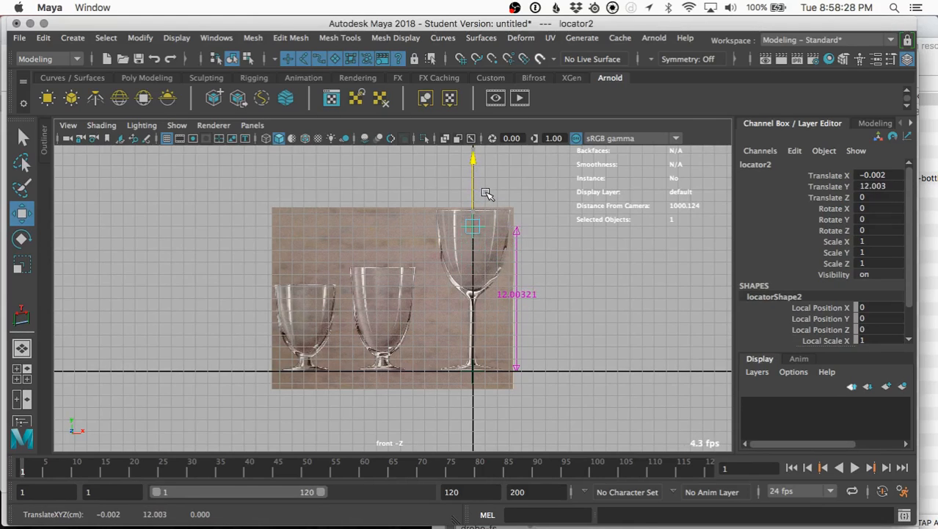
{"action": "left_click_drag", "start_coordinate": [487, 193], "coordinate": [485, 179]}
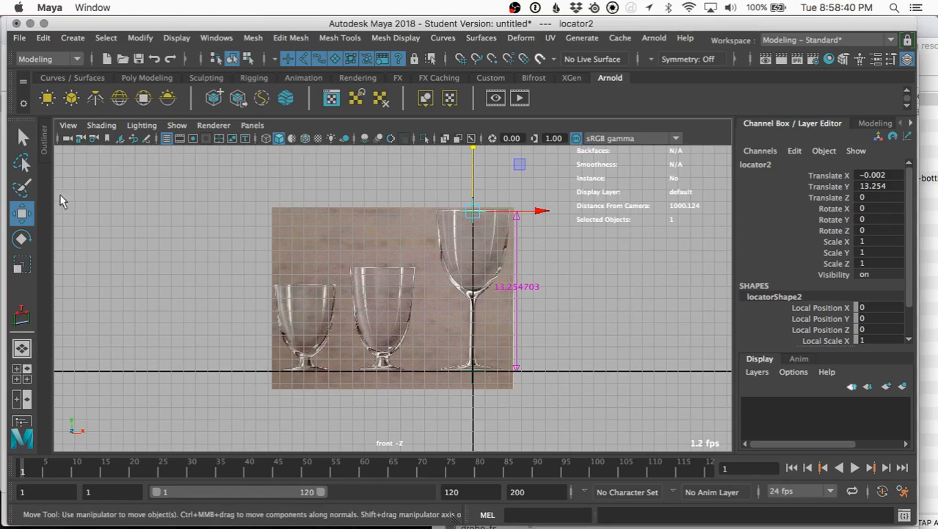
Delete both locators and the distance dimension, keeping the image plane in the scene.
{"action": "left_click", "coordinate": [44, 138]}
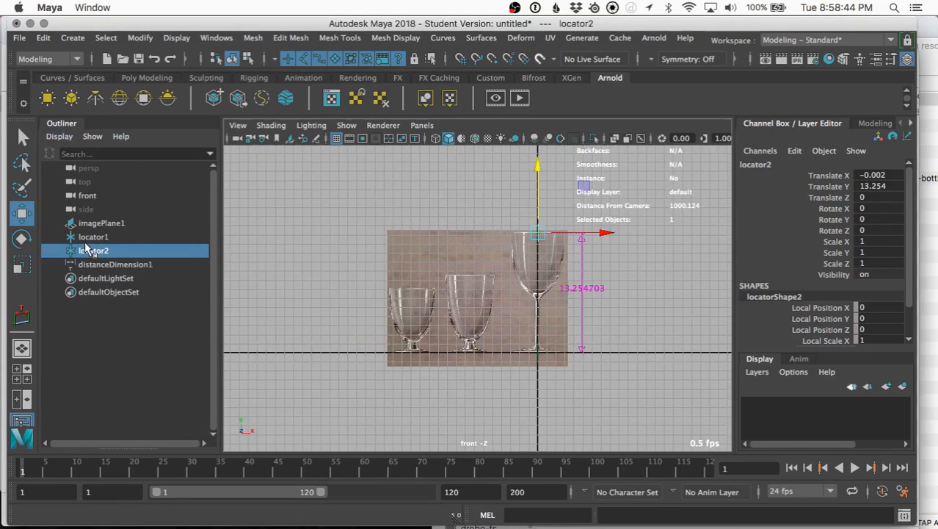
{"action": "left_click", "coordinate": [87, 237]}
{"action": "left_click", "coordinate": [87, 251]}
{"action": "left_click", "coordinate": [87, 266]}
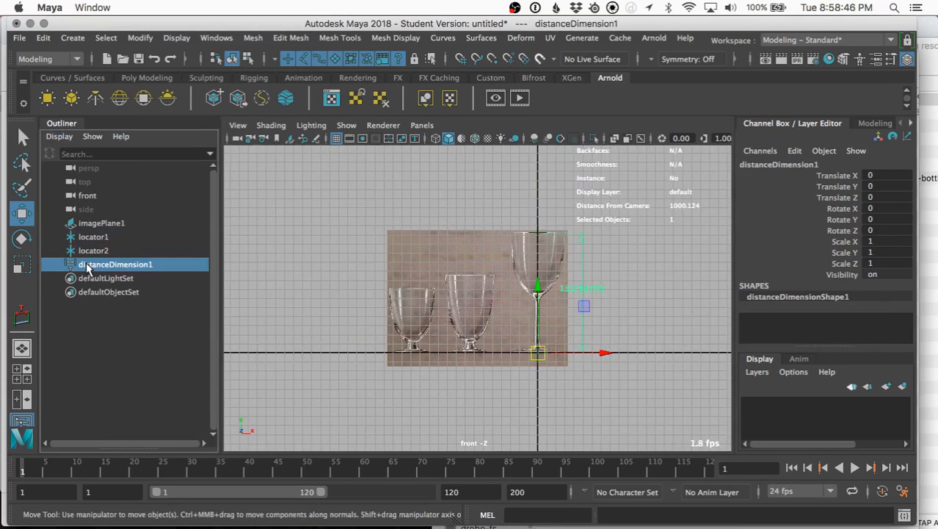
{"action": "left_click", "coordinate": [95, 238]}
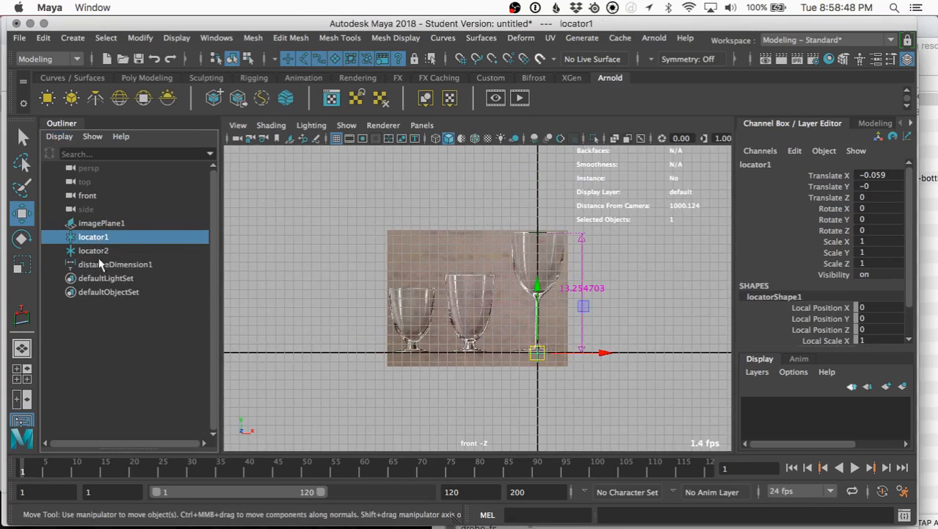
{"action": "left_click", "coordinate": [100, 264], "text": "shift"}
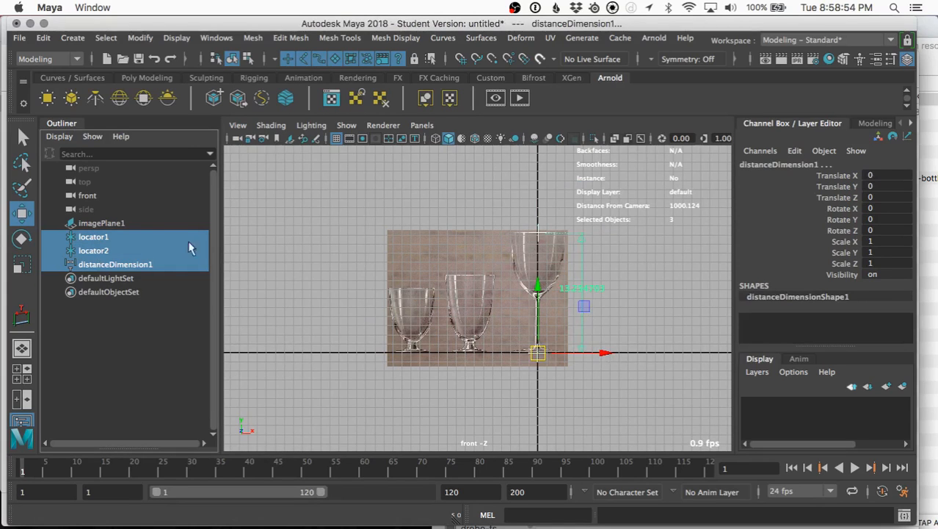
{"action": "key", "text": "Delete"}
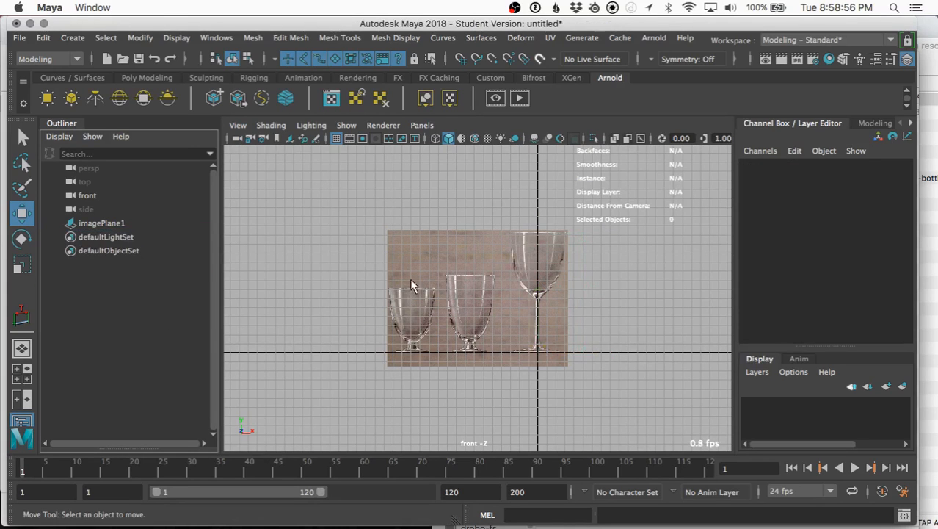
Select and deselect the image plane in the front view to check whether it can be picked by accident.
{"action": "scroll", "coordinate": [566, 279], "scroll_direction": "up", "scroll_amount": 5}
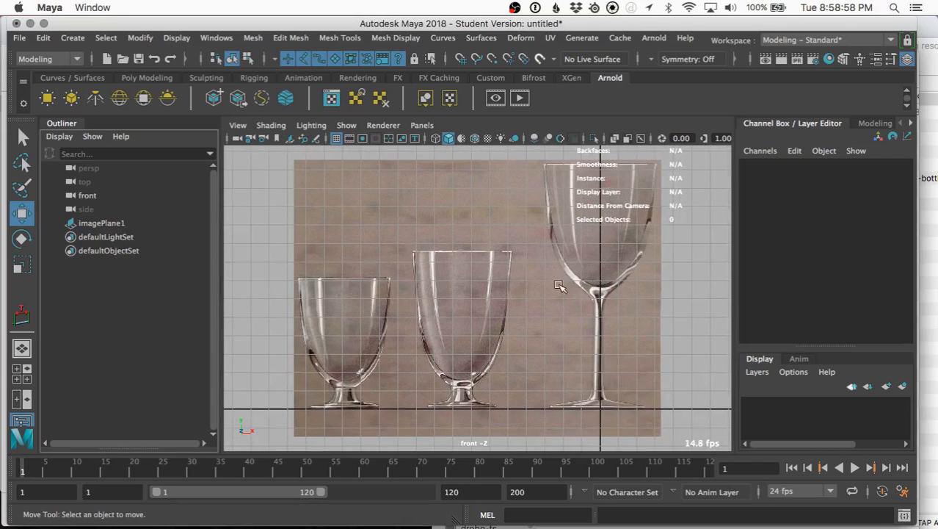
{"action": "left_click", "coordinate": [383, 192]}
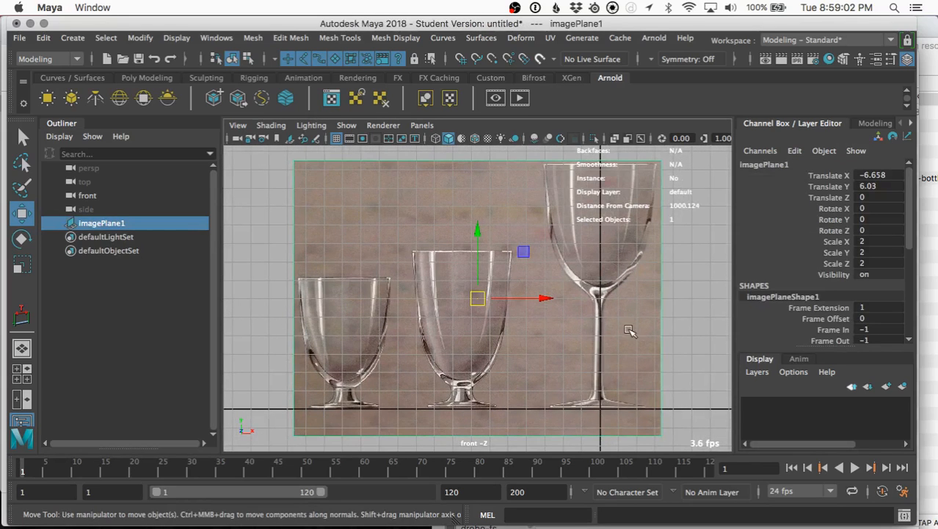
{"action": "left_click", "coordinate": [273, 240]}
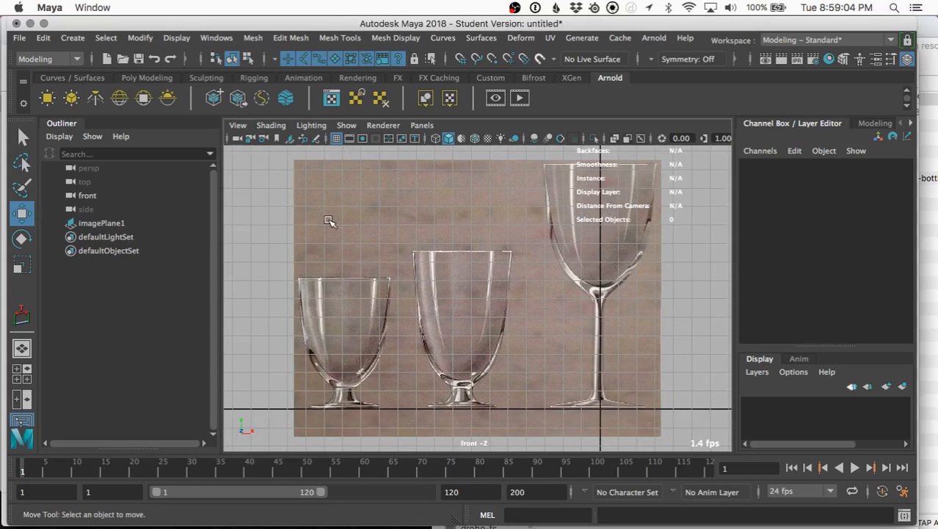
{"action": "left_click", "coordinate": [373, 177]}
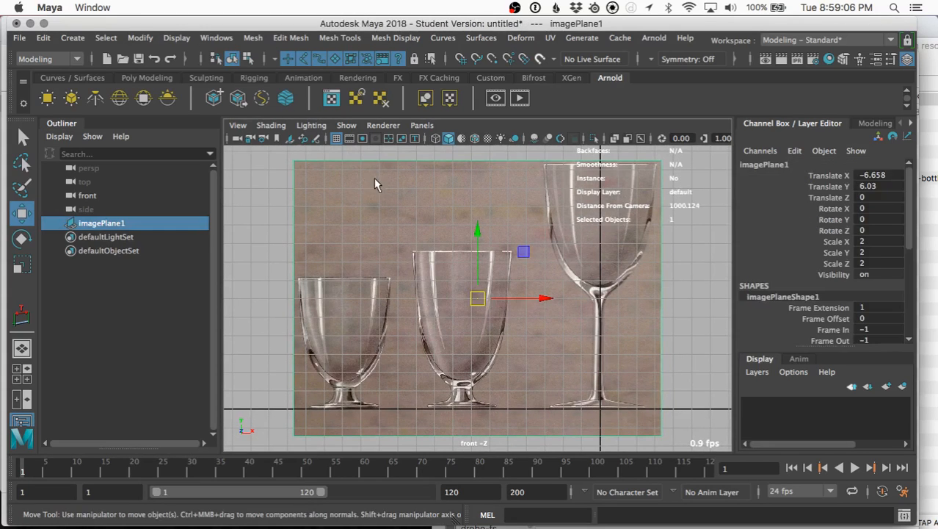
{"action": "left_click", "coordinate": [260, 222]}
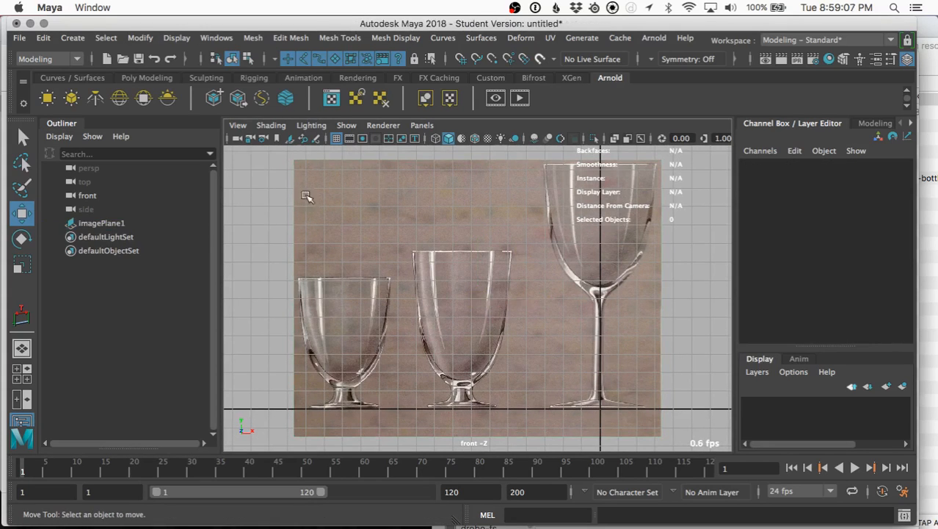
Select the image plane and review its settings in the Modeling Toolkit, Attribute Editor and Channel Box.
{"action": "left_click", "coordinate": [651, 330]}
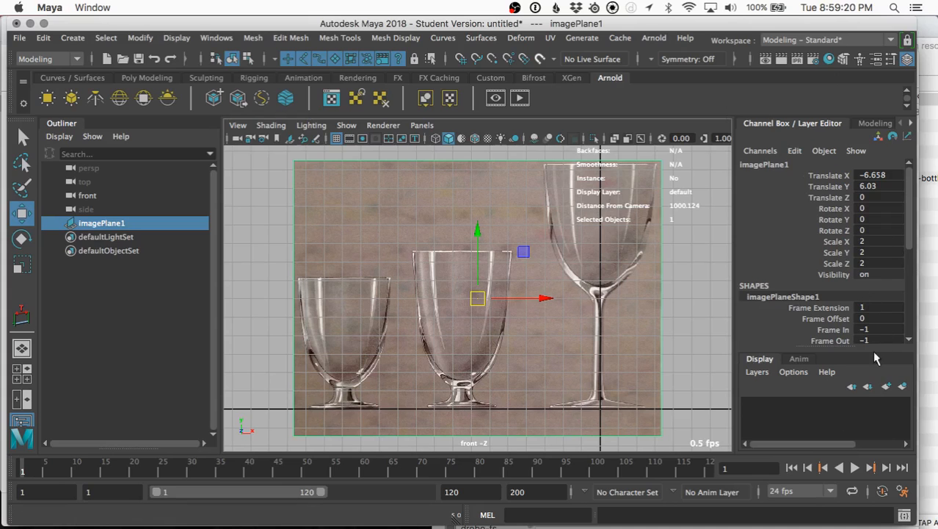
{"action": "left_click", "coordinate": [876, 124]}
{"action": "left_click", "coordinate": [868, 124]}
{"action": "left_click", "coordinate": [773, 125]}
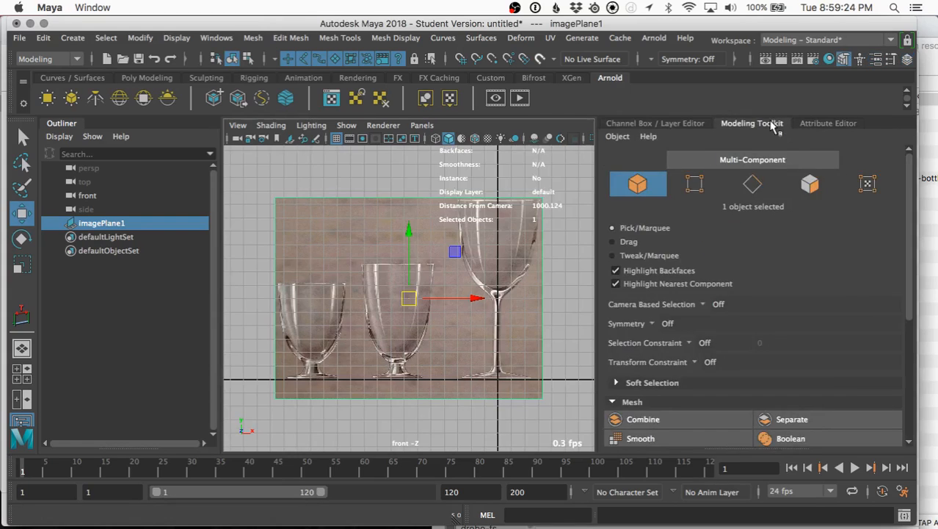
{"action": "left_click", "coordinate": [690, 124]}
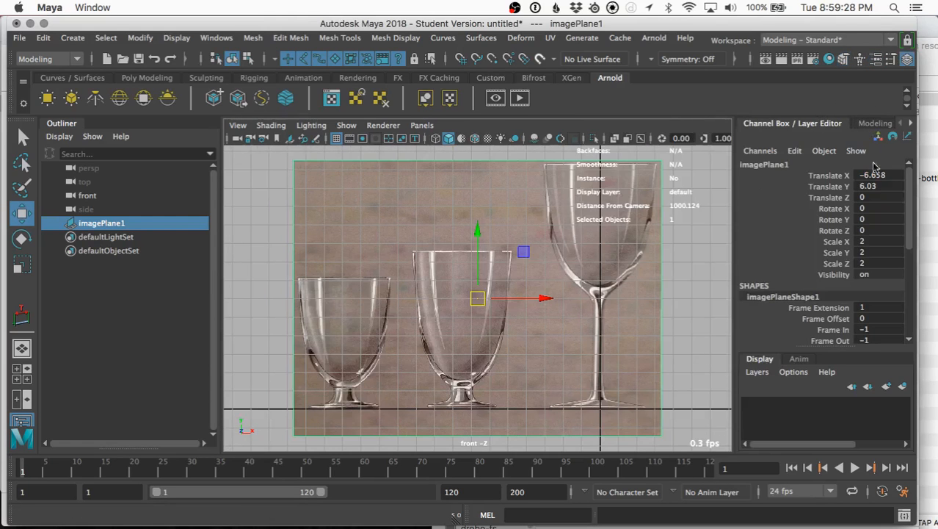
{"action": "left_click", "coordinate": [876, 124]}
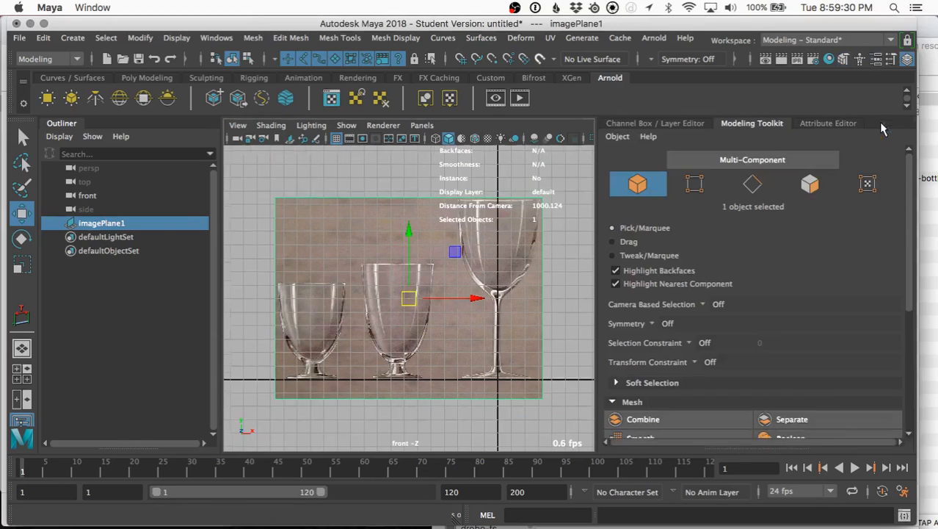
{"action": "left_click", "coordinate": [830, 124]}
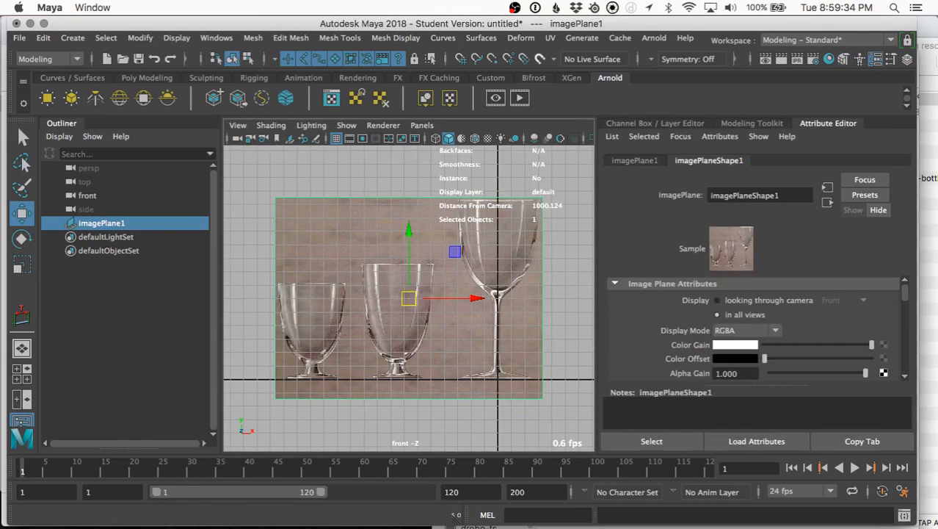
{"action": "left_click", "coordinate": [691, 124]}
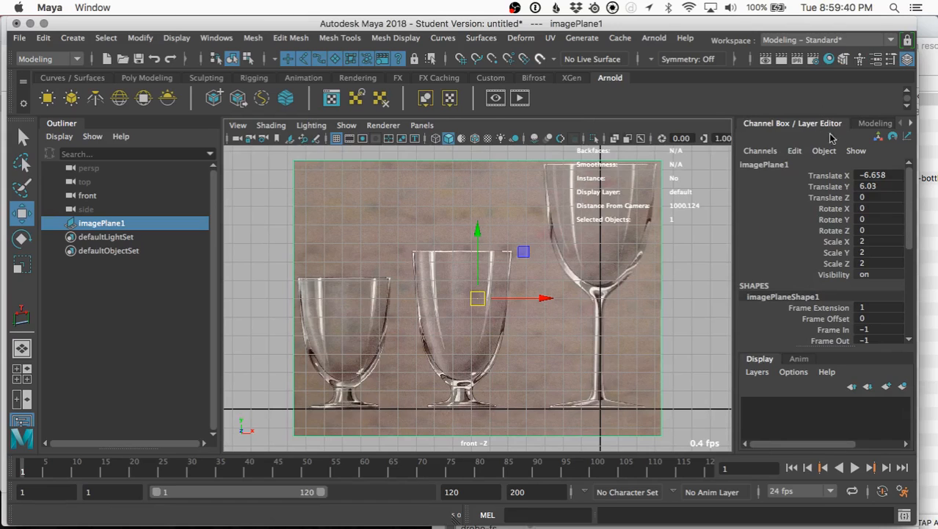
{"action": "left_click_drag", "start_coordinate": [870, 174], "coordinate": [874, 208]}
{"action": "left_click", "coordinate": [874, 196]}
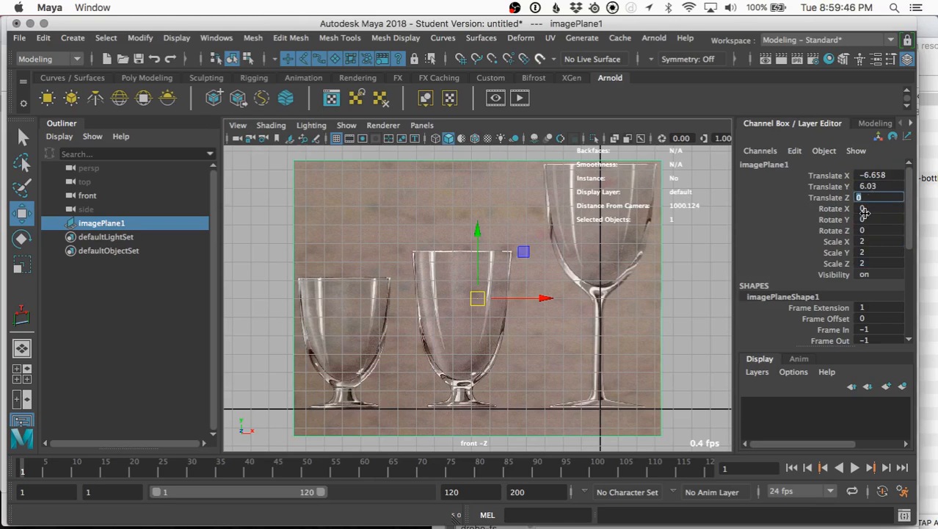
{"action": "scroll", "coordinate": [791, 316], "scroll_direction": "down", "scroll_amount": 3}
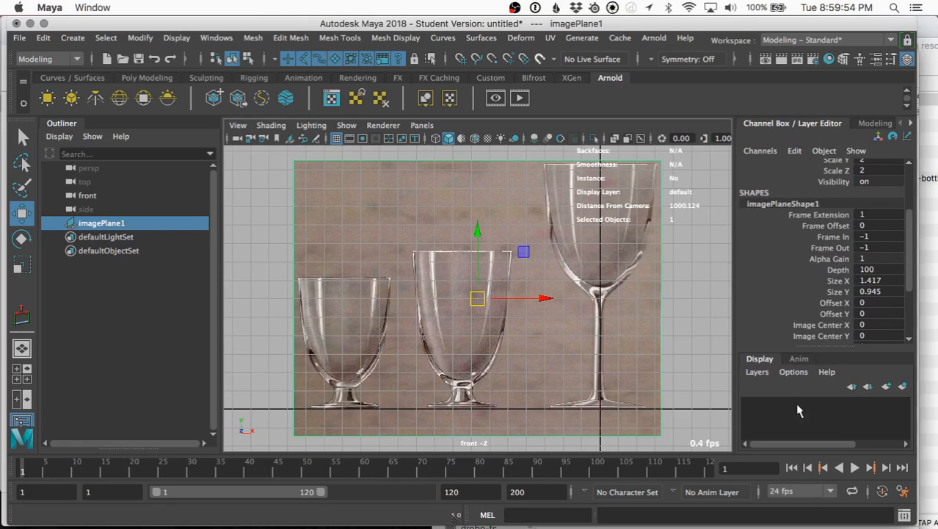
Create a new display layer and add the selected image plane to it.
{"action": "left_click", "coordinate": [886, 388]}
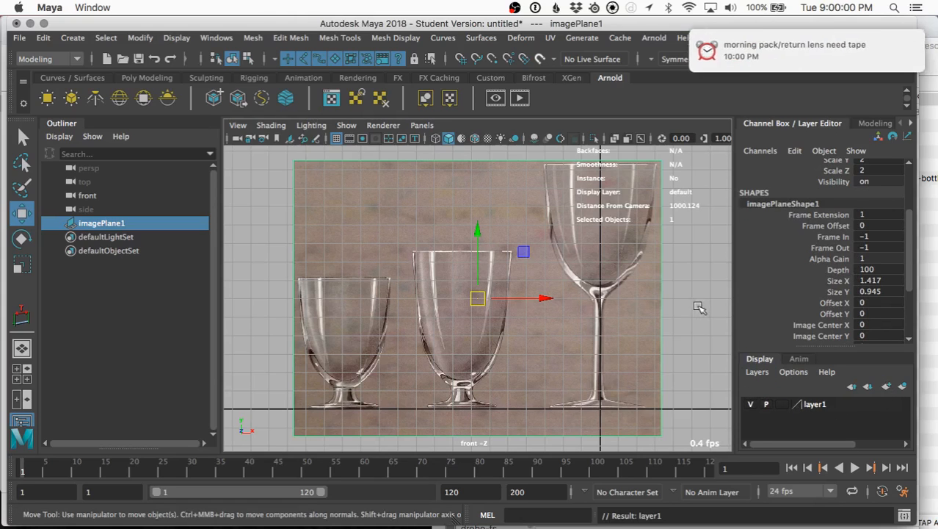
{"action": "right_click", "coordinate": [818, 406]}
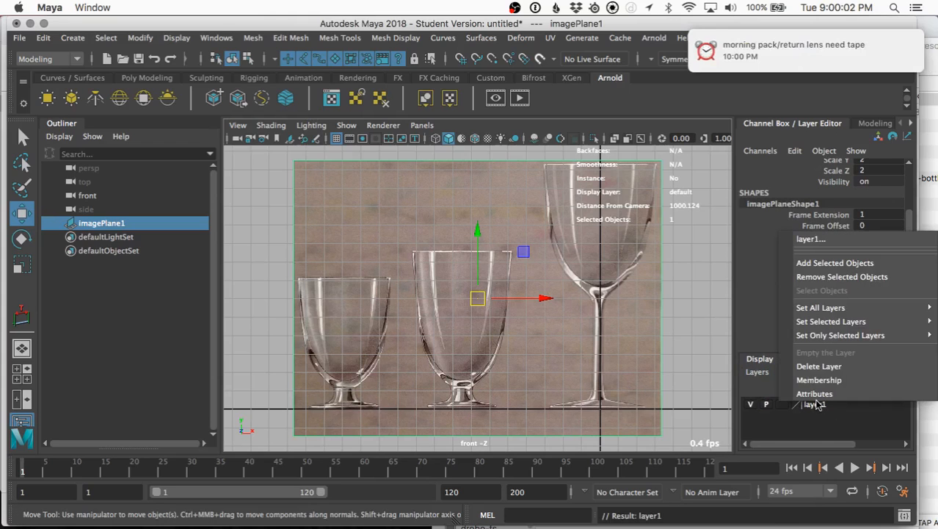
{"action": "left_click", "coordinate": [827, 264]}
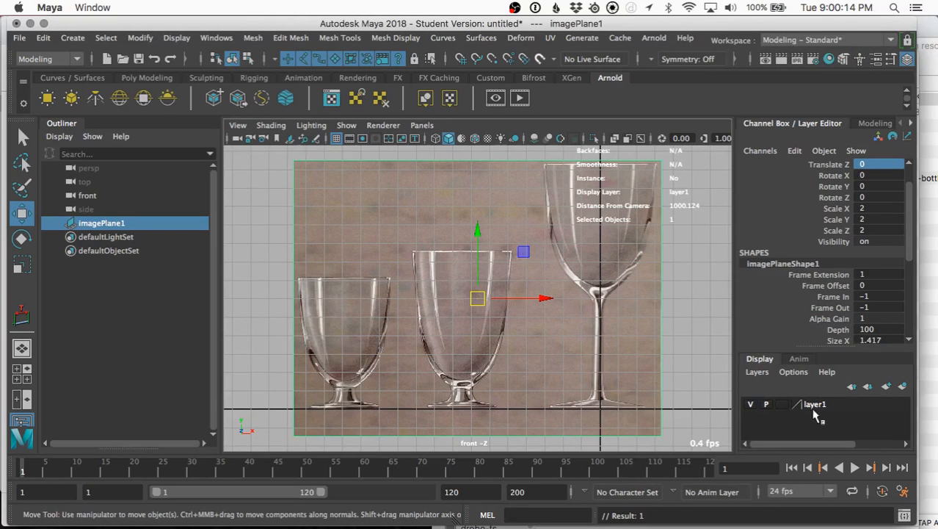
Toggle the visibility of the image plane's layer off and on several times.
{"action": "left_click", "coordinate": [750, 405]}
{"action": "left_click", "coordinate": [750, 405]}
{"action": "left_click", "coordinate": [751, 405]}
{"action": "left_click", "coordinate": [751, 404]}
{"action": "left_click", "coordinate": [750, 405]}
{"action": "left_click", "coordinate": [750, 404]}
Set the image plane's layer to Reference and test picking the image in the front view.
{"action": "left_click", "coordinate": [782, 405]}
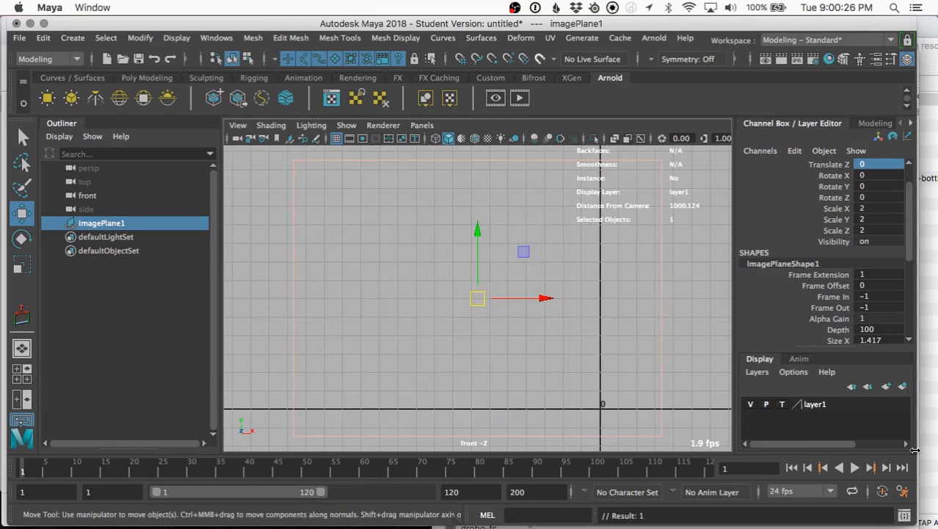
{"action": "left_click", "coordinate": [785, 405]}
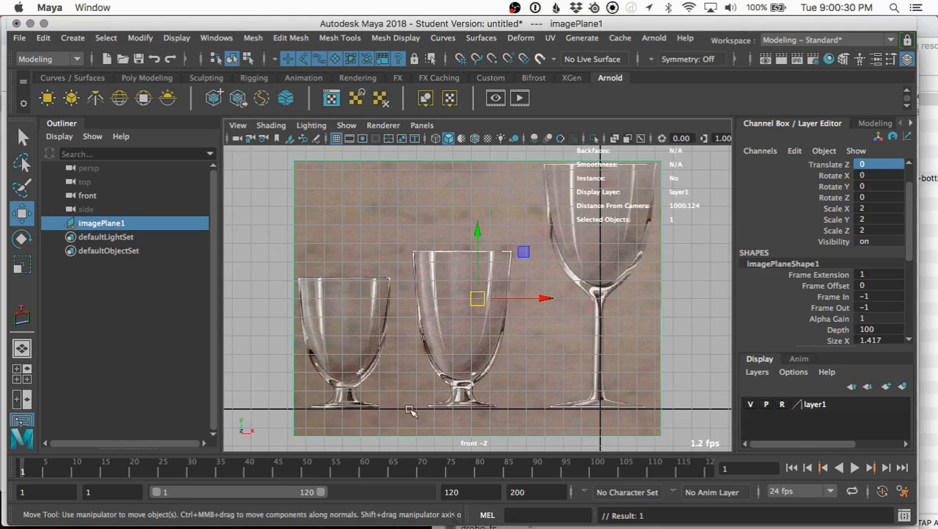
{"action": "left_click", "coordinate": [329, 220]}
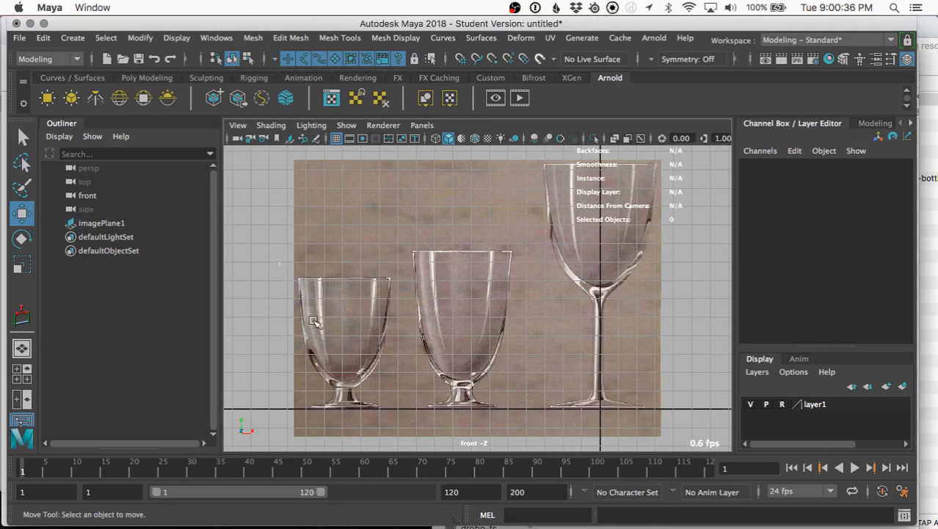
{"action": "left_click_drag", "start_coordinate": [630, 180], "coordinate": [657, 229]}
Nudge the image plane to about -6.564 in X and 5.998 in Y, centring the tall glass on the vertical axis, and deselect it.
{"action": "scroll", "coordinate": [650, 318], "scroll_direction": "up", "scroll_amount": 2}
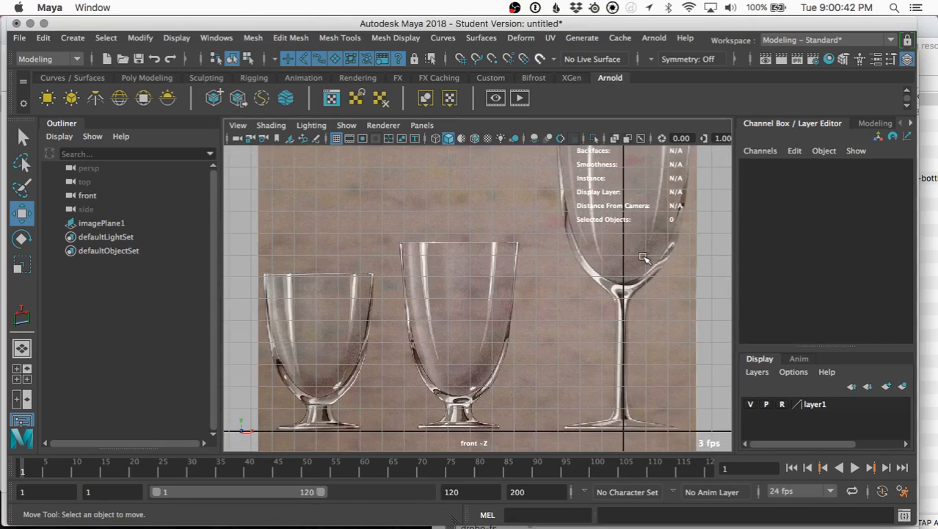
{"action": "middle_click_drag", "start_coordinate": [641, 301], "coordinate": [586, 333], "text": "alt"}
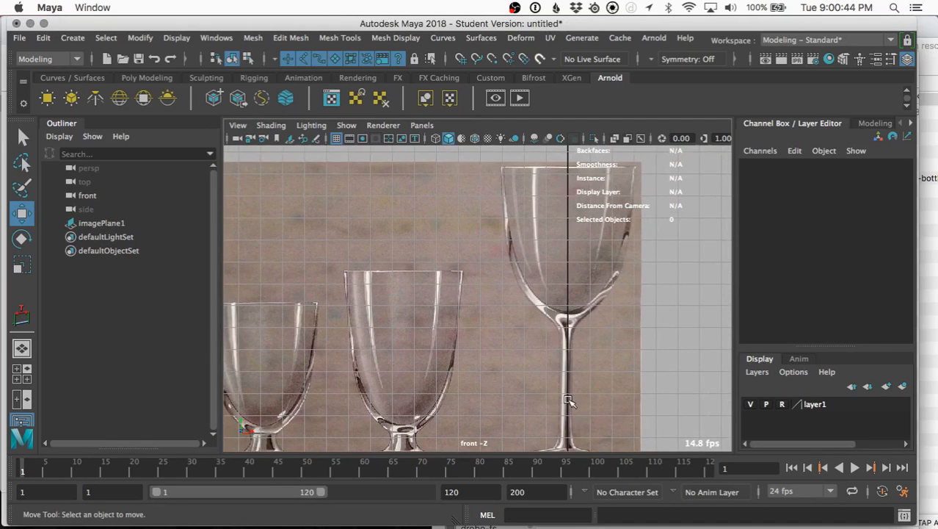
{"action": "middle_click_drag", "start_coordinate": [619, 294], "coordinate": [622, 224], "text": "alt"}
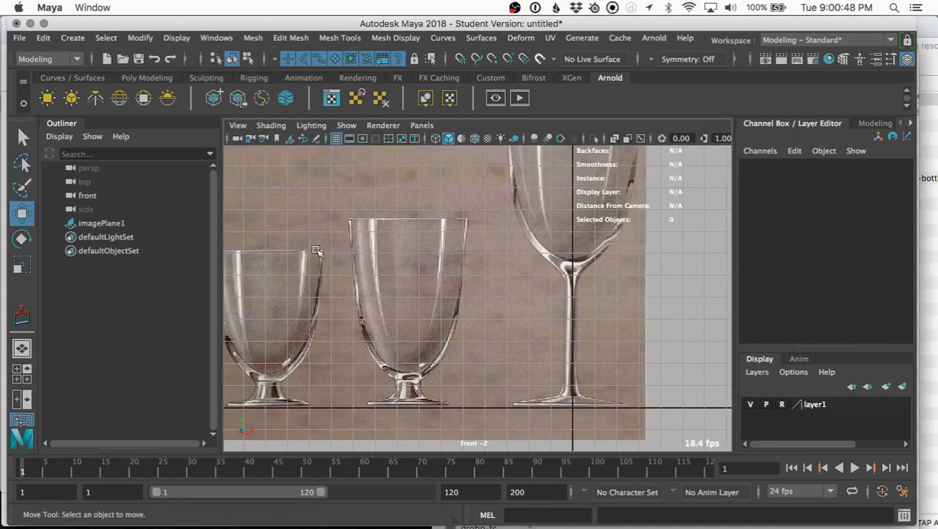
{"action": "left_click", "coordinate": [105, 225]}
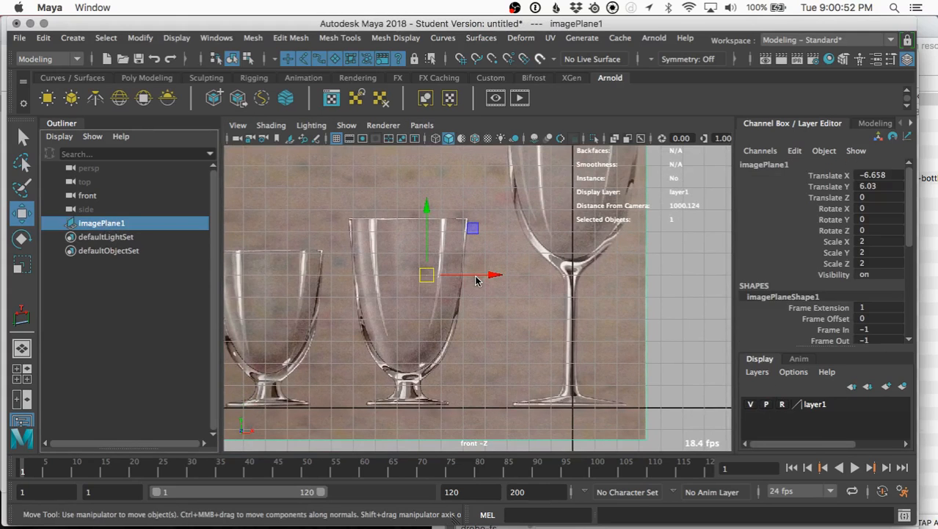
{"action": "left_click_drag", "start_coordinate": [476, 280], "coordinate": [479, 279]}
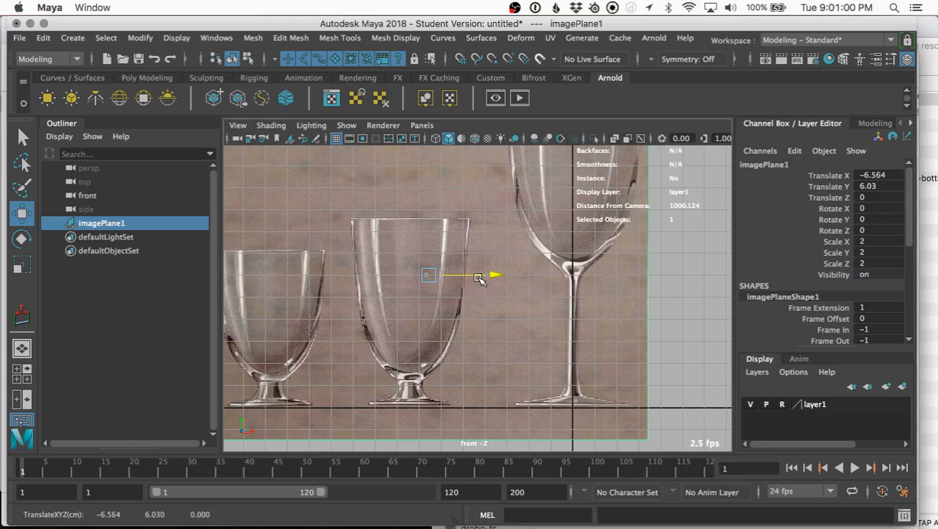
{"action": "left_click_drag", "start_coordinate": [479, 279], "coordinate": [480, 278]}
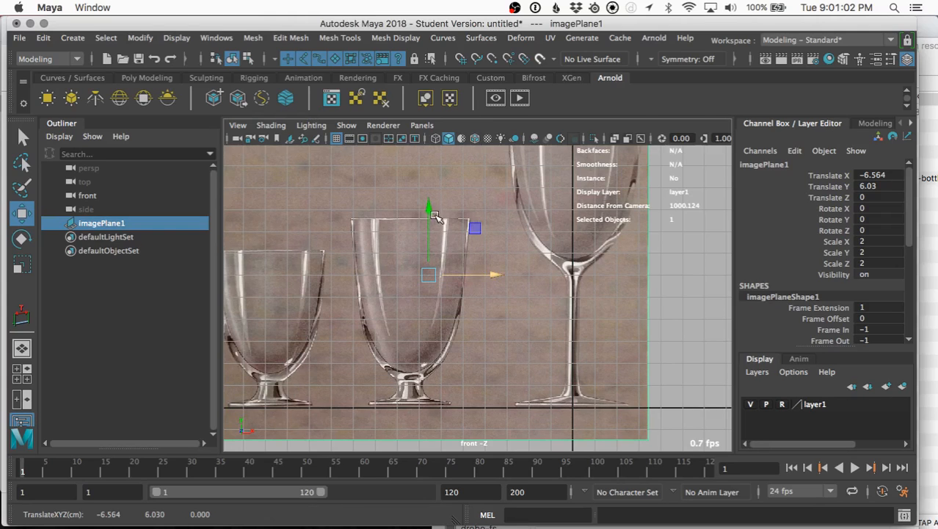
{"action": "left_click_drag", "start_coordinate": [430, 207], "coordinate": [432, 210]}
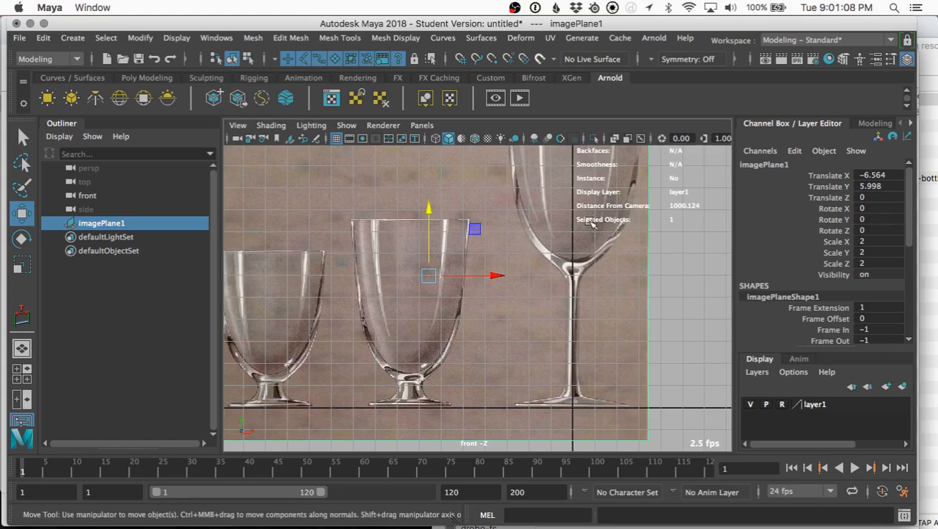
{"action": "scroll", "coordinate": [628, 253], "scroll_direction": "down", "scroll_amount": 2}
{"action": "middle_click_drag", "start_coordinate": [628, 254], "coordinate": [610, 250], "text": "alt"}
{"action": "scroll", "coordinate": [610, 254], "scroll_direction": "up", "scroll_amount": 2}
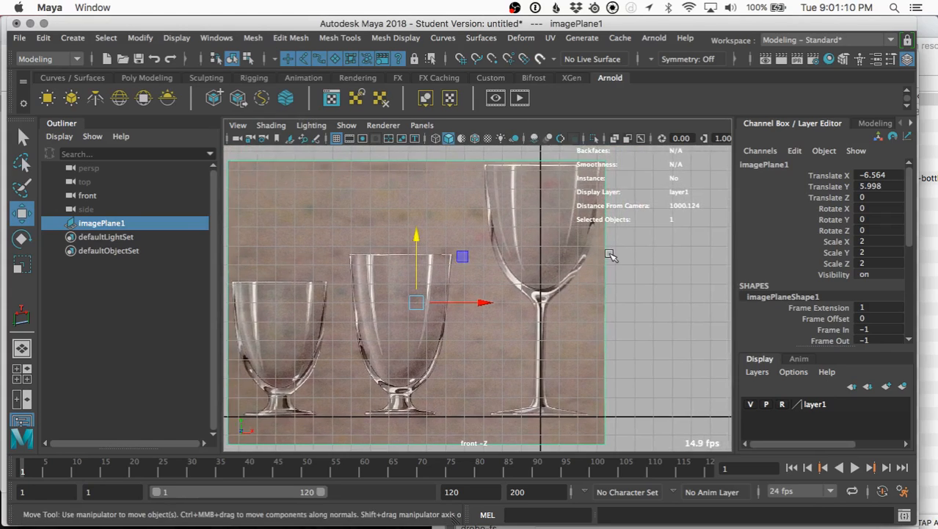
{"action": "scroll", "coordinate": [605, 260], "scroll_direction": "up", "scroll_amount": 2}
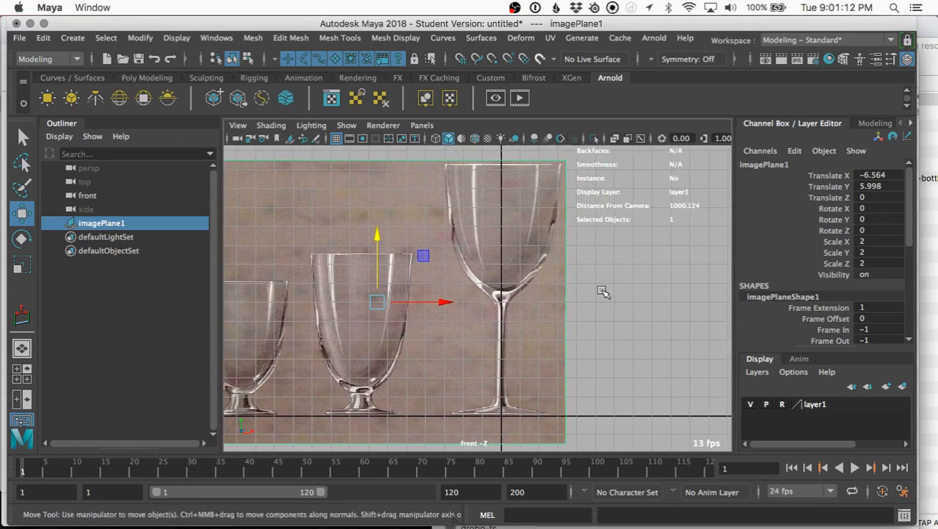
{"action": "left_click", "coordinate": [600, 289]}
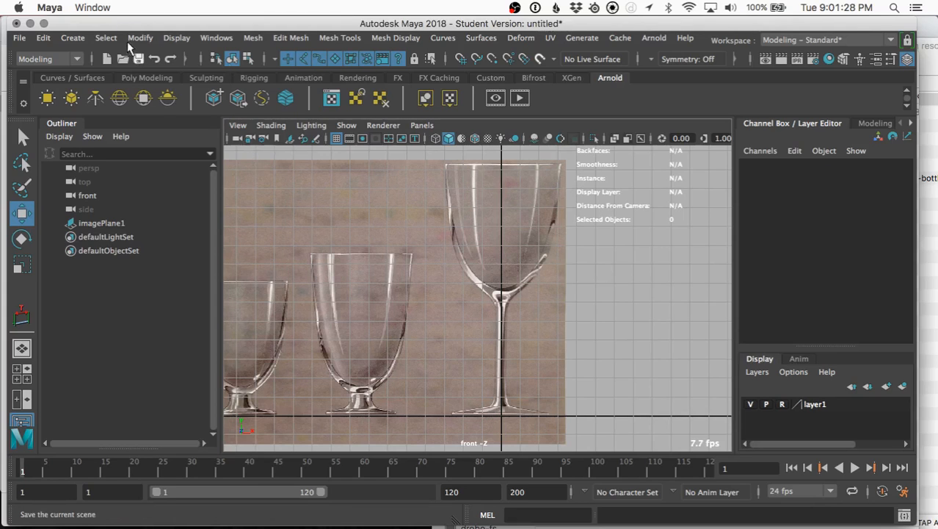
Start a CV curve on the vertical axis inside the tall glass's foot and place its first points outward along the underside.
{"action": "left_click", "coordinate": [71, 38]}
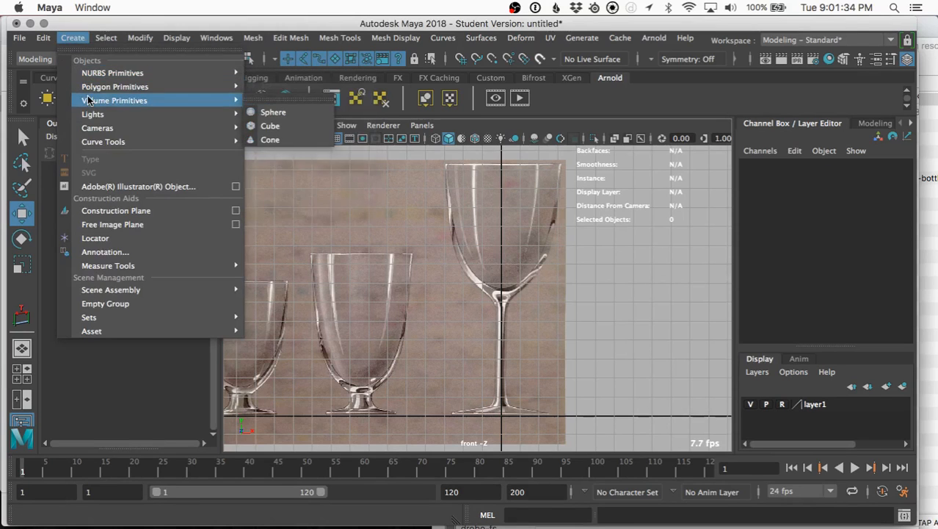
{"action": "mouse_move", "coordinate": [97, 144]}
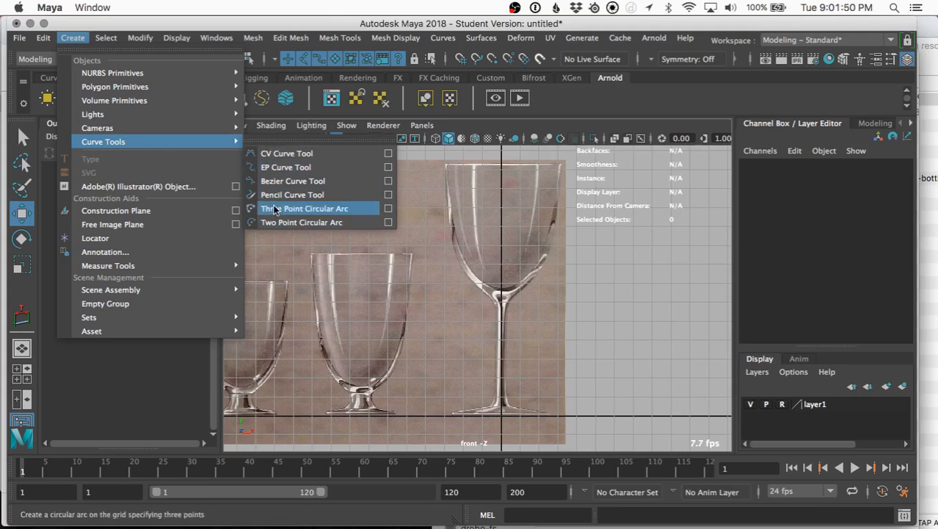
{"action": "left_click", "coordinate": [280, 159]}
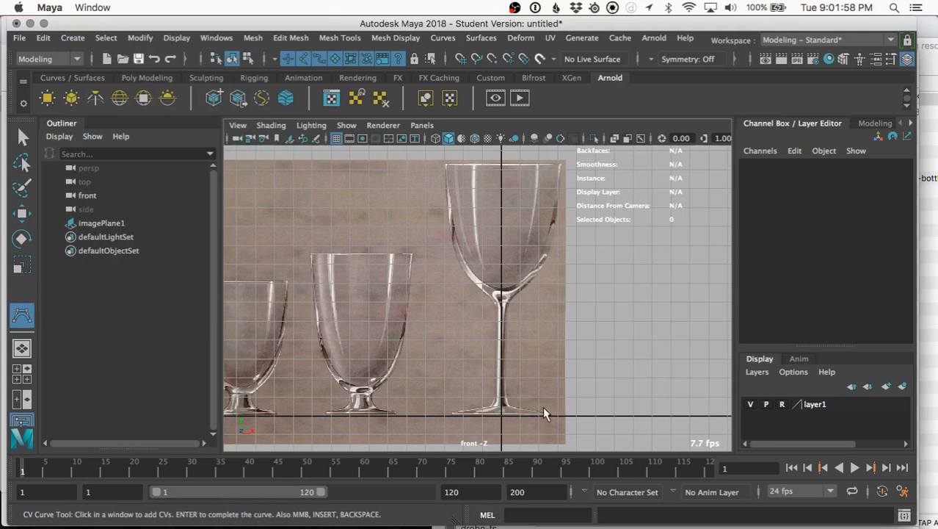
{"action": "scroll", "coordinate": [529, 331], "scroll_direction": "up", "scroll_amount": 5}
{"action": "scroll", "coordinate": [529, 329], "scroll_direction": "down", "scroll_amount": 3}
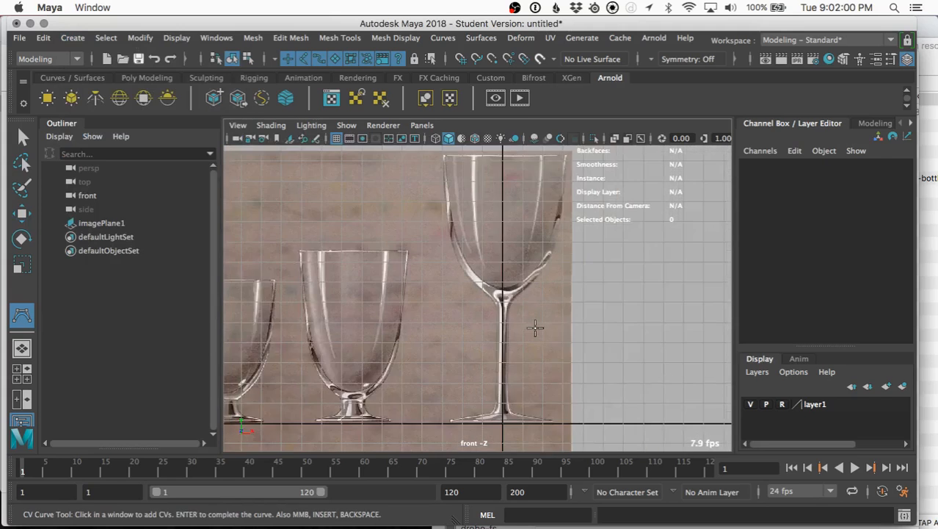
{"action": "scroll", "coordinate": [535, 329], "scroll_direction": "up", "scroll_amount": 2}
{"action": "scroll", "coordinate": [535, 329], "scroll_direction": "up", "scroll_amount": 1}
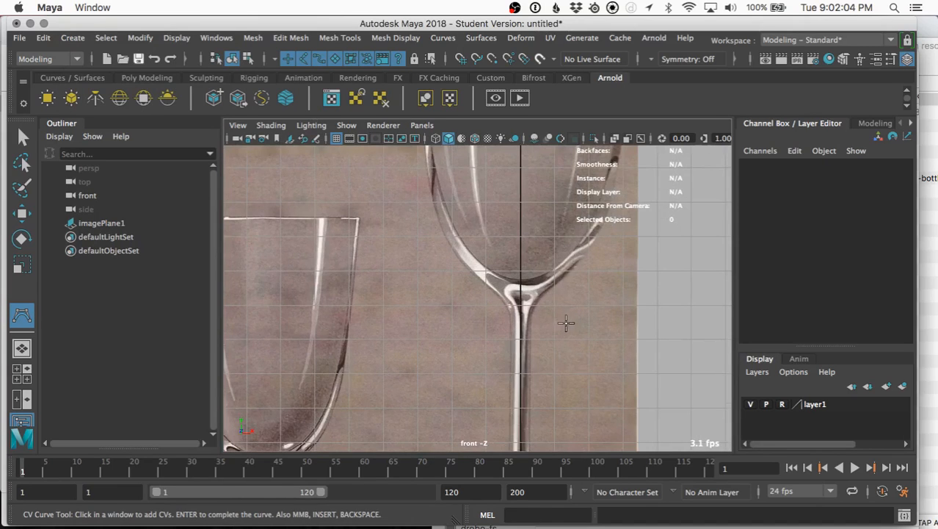
{"action": "scroll", "coordinate": [566, 323], "scroll_direction": "up", "scroll_amount": 1}
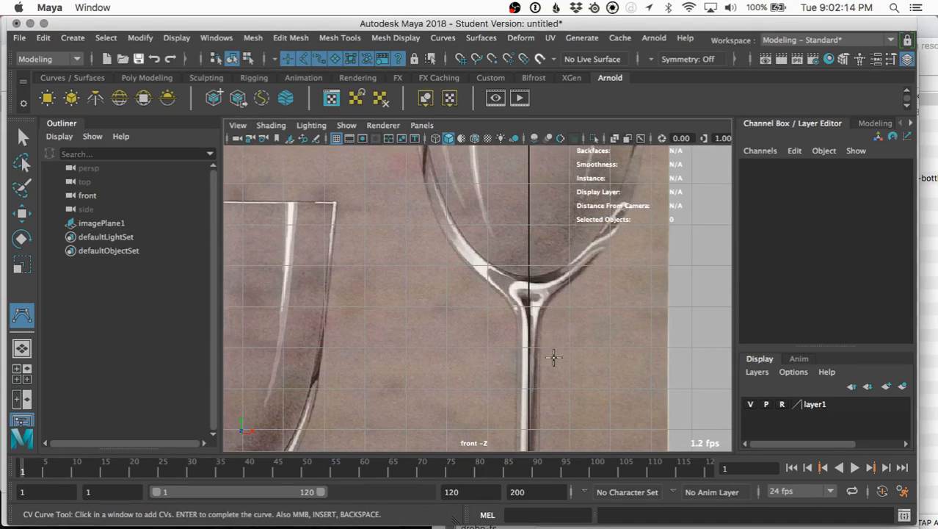
{"action": "middle_click_drag", "start_coordinate": [564, 389], "coordinate": [563, 229], "text": "alt"}
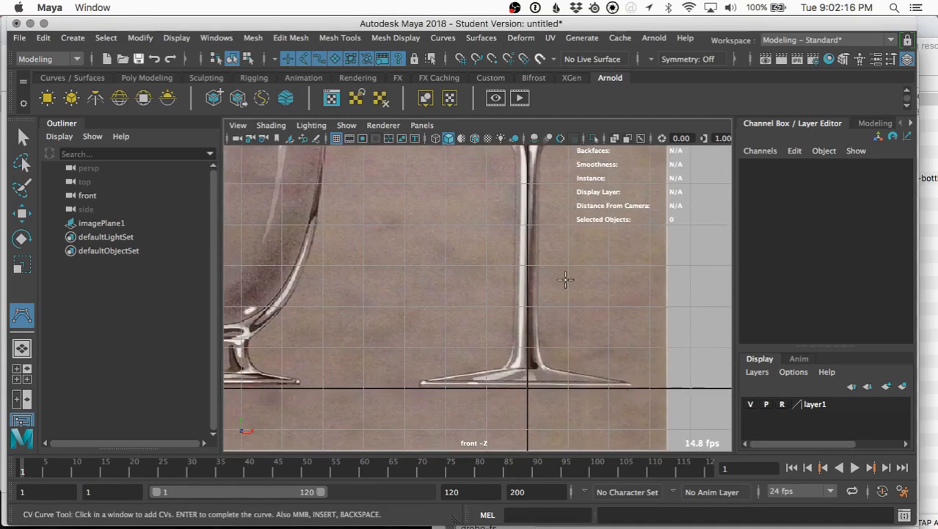
{"action": "middle_click_drag", "start_coordinate": [569, 307], "coordinate": [545, 236], "text": "alt"}
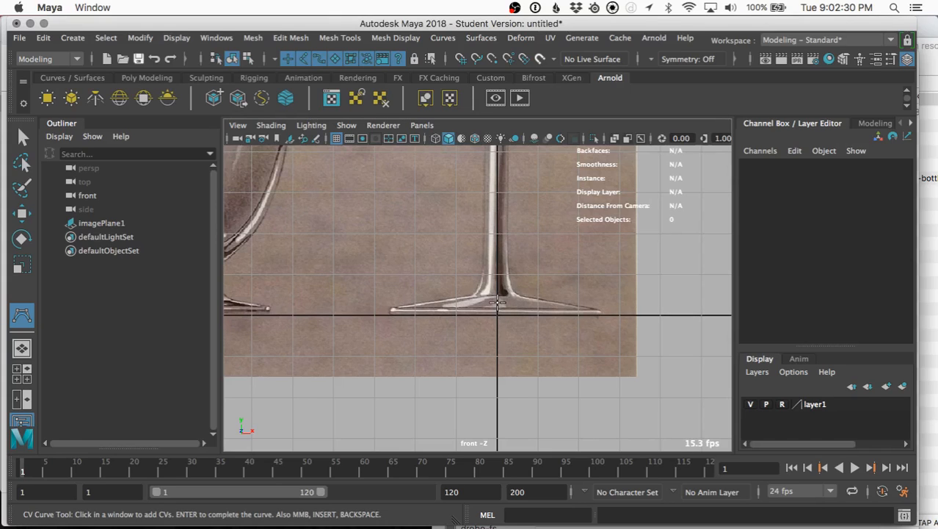
{"action": "left_click", "coordinate": [498, 302]}
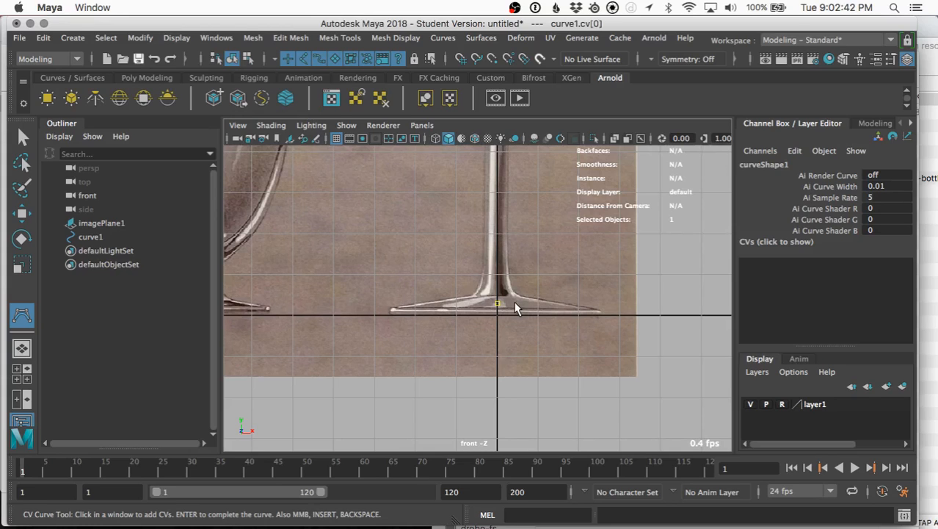
{"action": "left_click", "coordinate": [516, 305]}
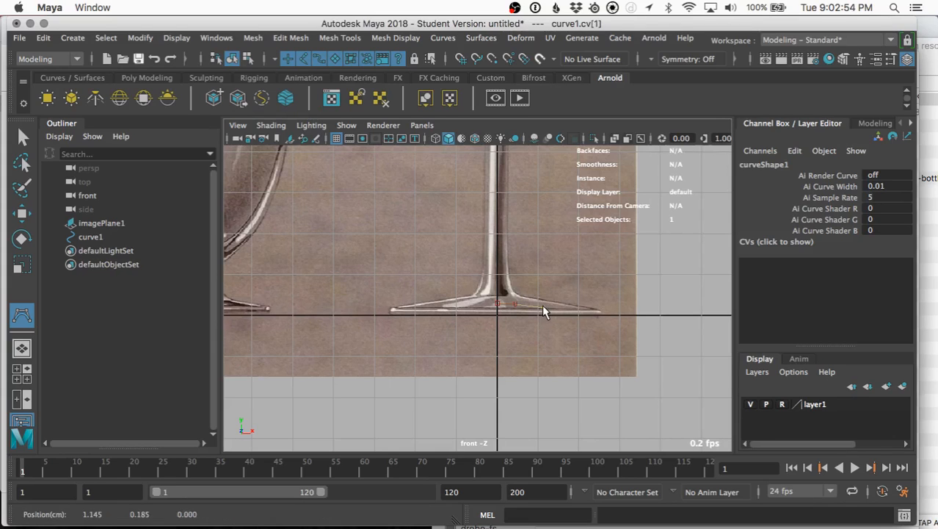
{"action": "left_click", "coordinate": [544, 307]}
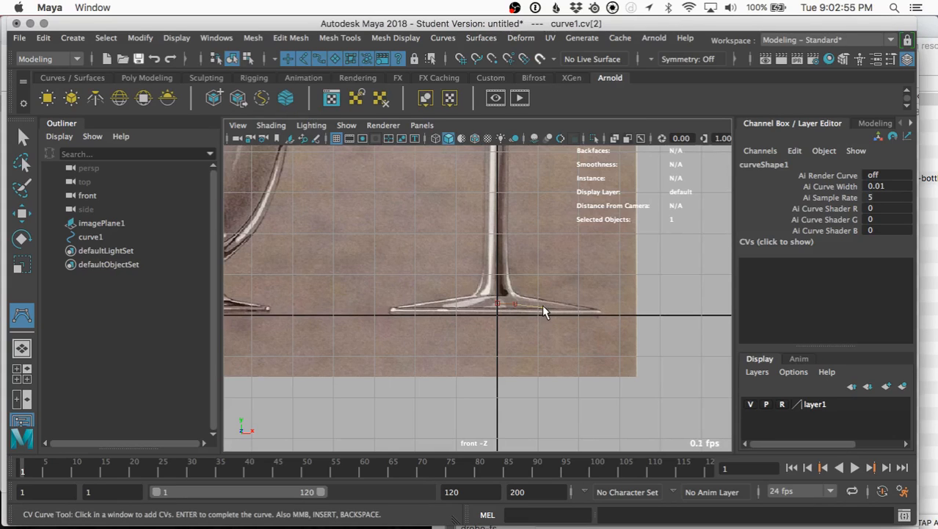
Continue the CV curve around the foot's outer rim and back along its upper surface to the base of the stem.
{"action": "left_click", "coordinate": [592, 317]}
{"action": "left_click", "coordinate": [598, 314]}
{"action": "left_click", "coordinate": [601, 313]}
{"action": "left_click", "coordinate": [593, 311]}
{"action": "left_click", "coordinate": [547, 300]}
{"action": "left_click", "coordinate": [520, 300]}
{"action": "left_click", "coordinate": [512, 290]}
{"action": "left_click", "coordinate": [509, 280]}
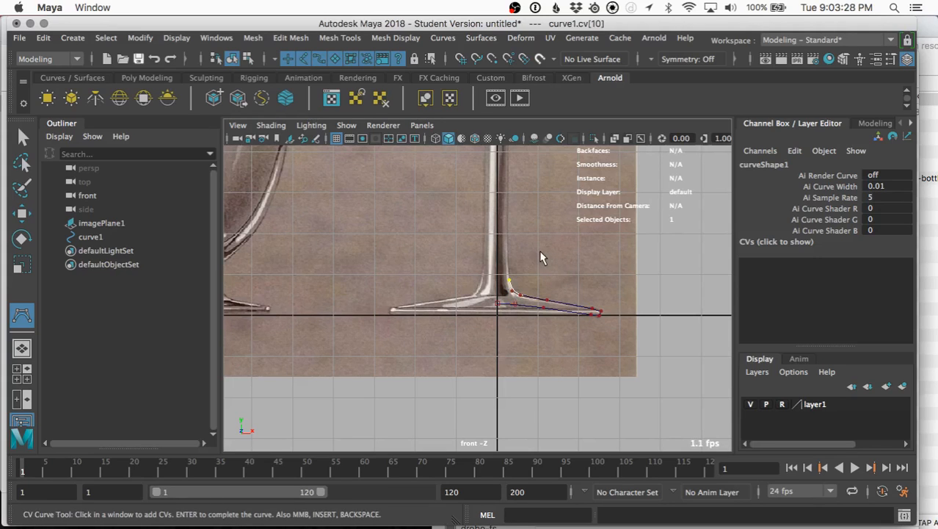
Extend the CV curve up the stem's right side and out onto the flare beneath the bowl.
{"action": "middle_click_drag", "start_coordinate": [530, 239], "coordinate": [524, 369], "text": "alt"}
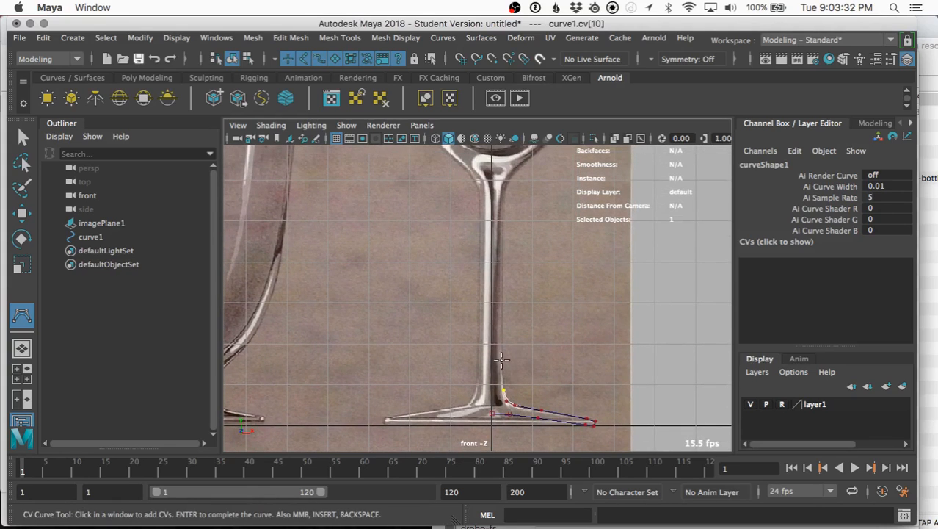
{"action": "left_click", "coordinate": [502, 343]}
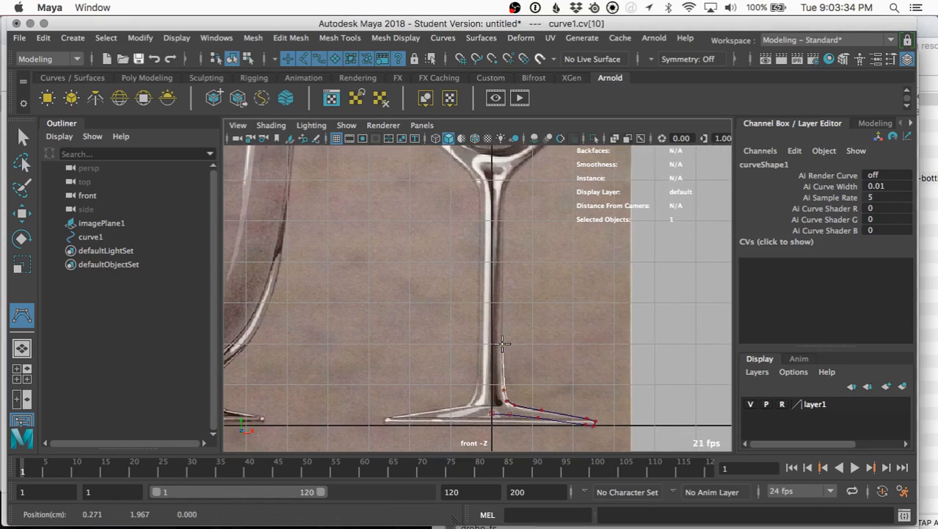
{"action": "mouse_move", "coordinate": [507, 356]}
{"action": "middle_mouse_down"}
{"action": "mouse_move", "coordinate": [554, 318]}
{"action": "mouse_move", "coordinate": [612, 316]}
{"action": "mouse_move", "coordinate": [585, 276]}
{"action": "mouse_move", "coordinate": [503, 339]}
{"action": "middle_mouse_up"}
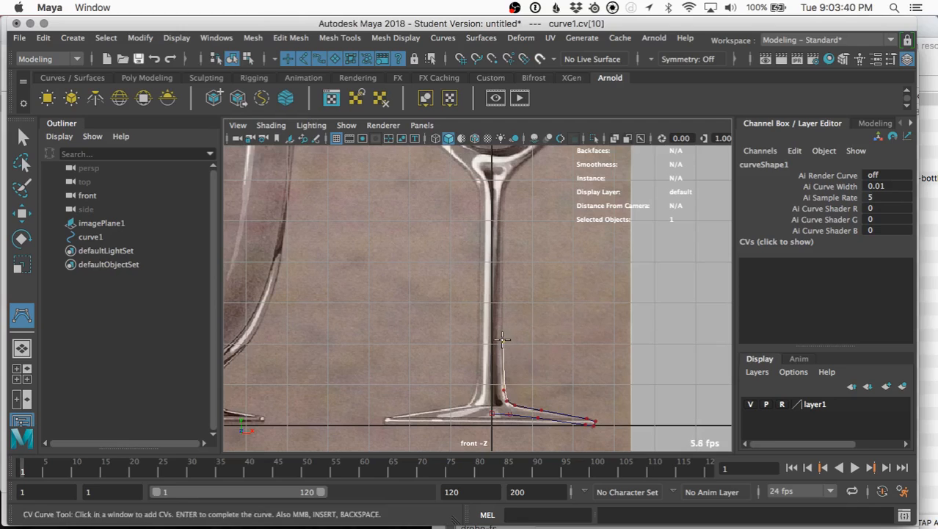
{"action": "left_click", "coordinate": [502, 340]}
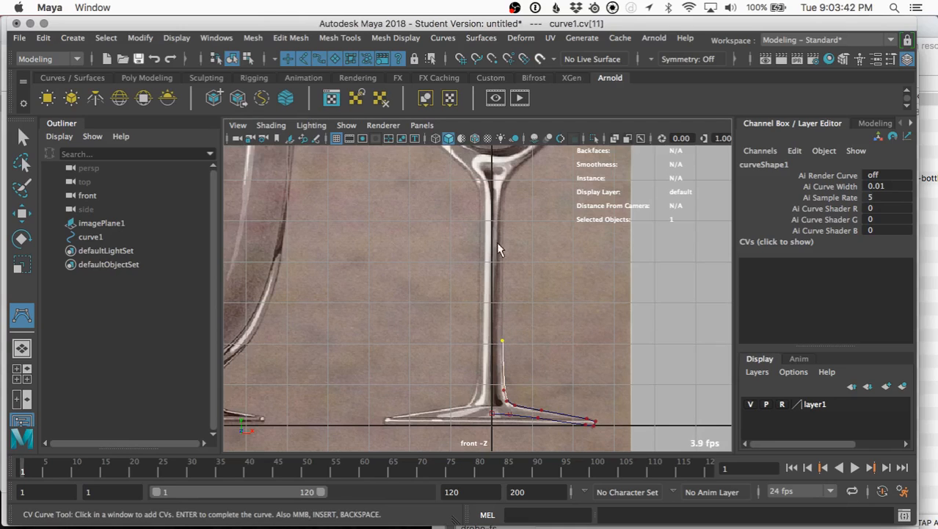
{"action": "left_click", "coordinate": [502, 228]}
{"action": "left_click", "coordinate": [503, 206]}
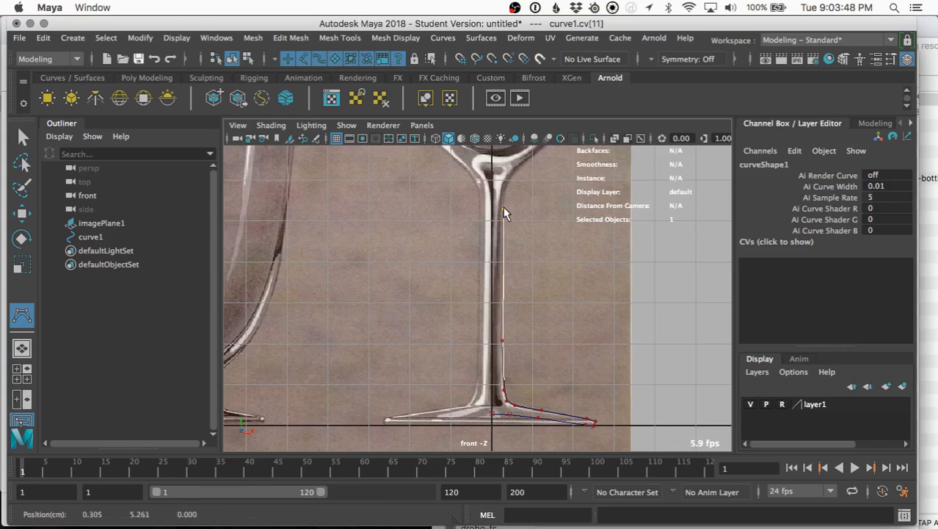
{"action": "left_click", "coordinate": [507, 184]}
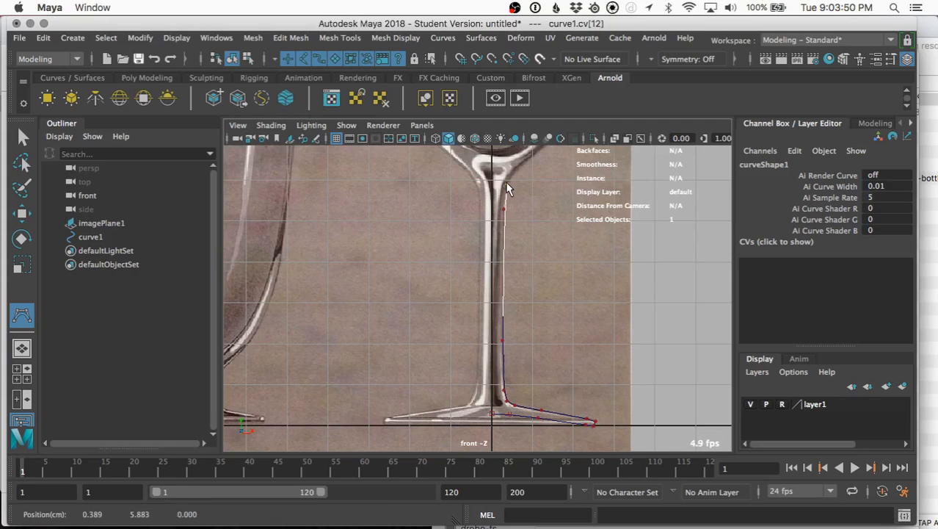
{"action": "left_click", "coordinate": [522, 166]}
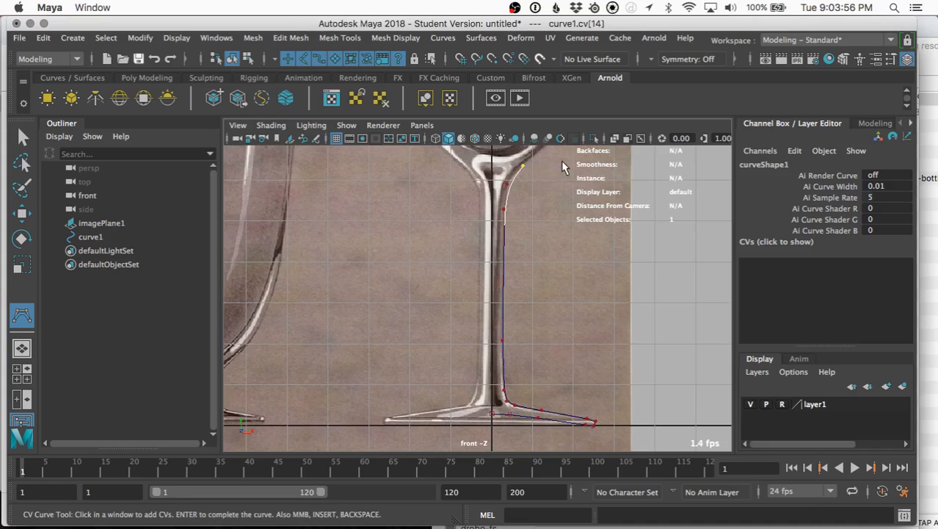
Trace the bowl's lower right outer edge with three more CVs, stopping at the dark reflection partway up the side.
{"action": "middle_click_drag", "start_coordinate": [561, 160], "coordinate": [457, 402], "text": "alt"}
{"action": "left_click", "coordinate": [468, 371]}
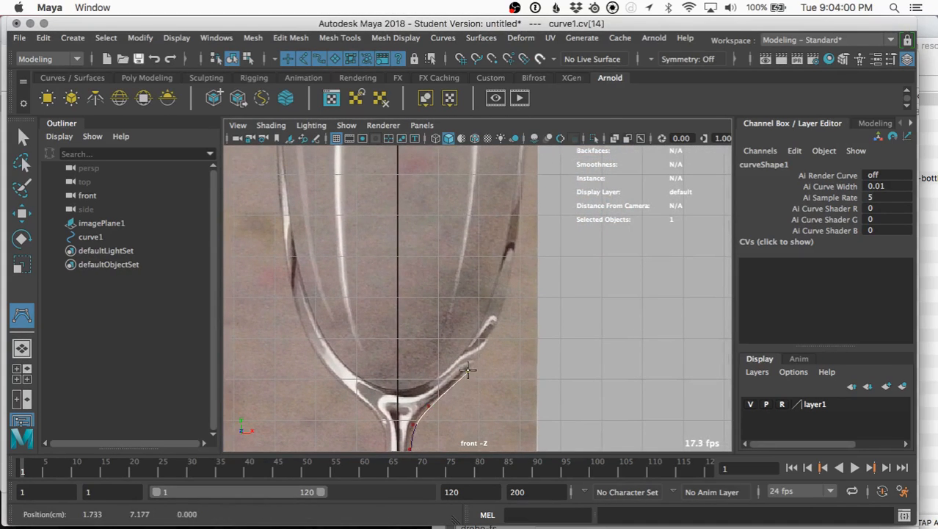
{"action": "left_click", "coordinate": [496, 321]}
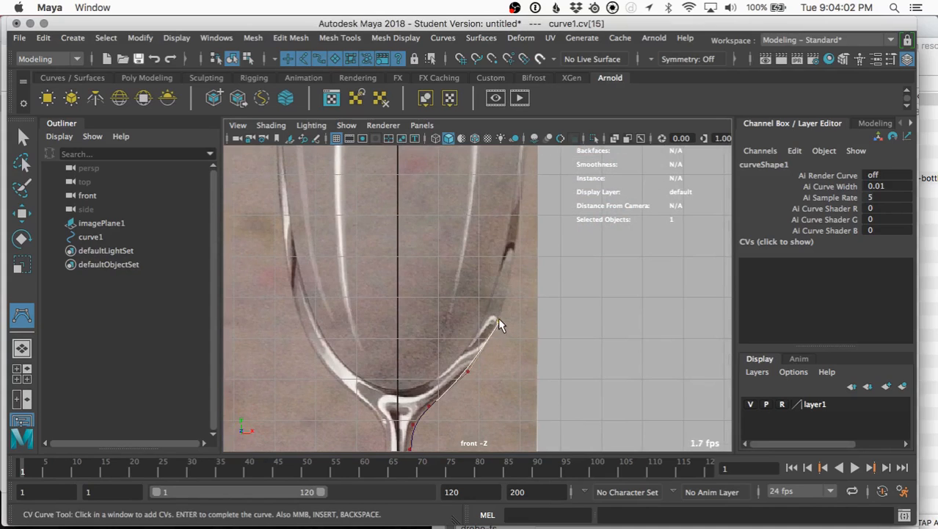
{"action": "left_click", "coordinate": [516, 239]}
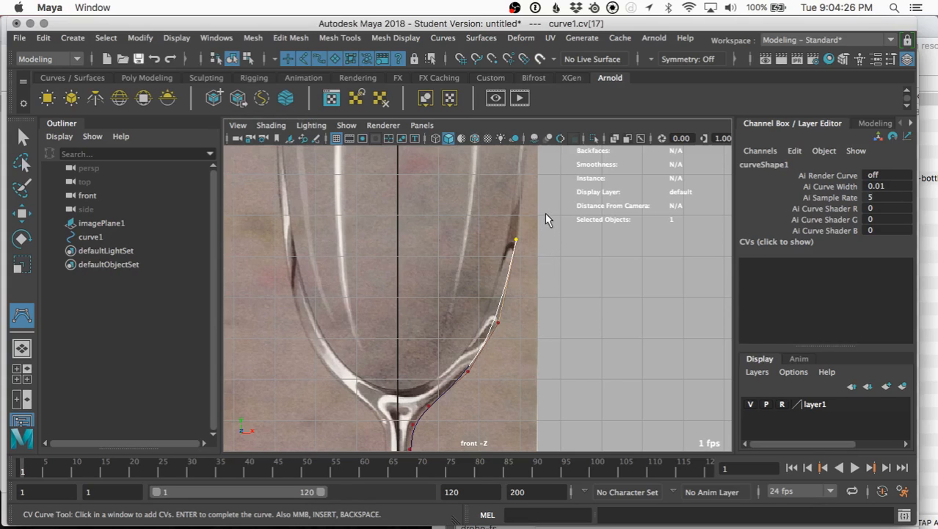
Examine how the curve and its CVs follow the reference outline along the bowl's lower edge and the top of the stem.
{"action": "middle_click_drag", "start_coordinate": [544, 208], "coordinate": [562, 247], "text": "alt"}
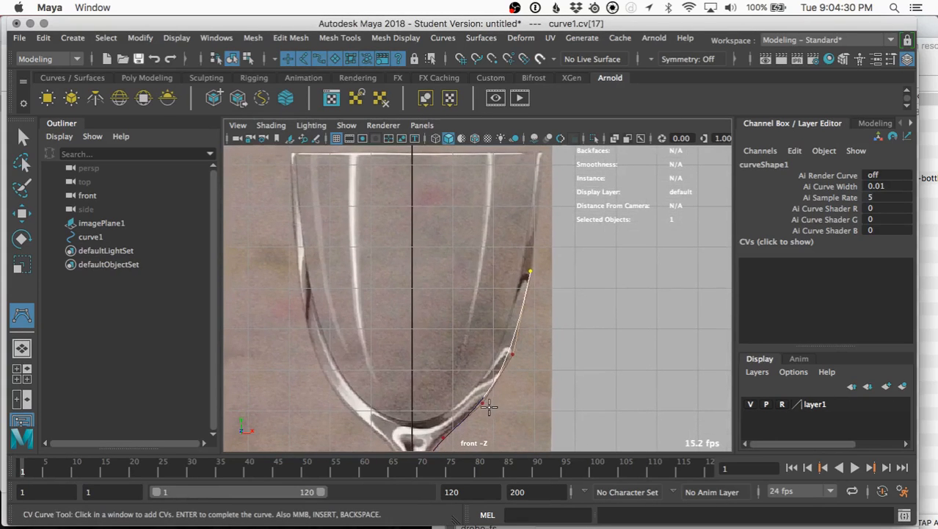
{"action": "scroll", "coordinate": [482, 406], "scroll_direction": "up", "scroll_amount": 3}
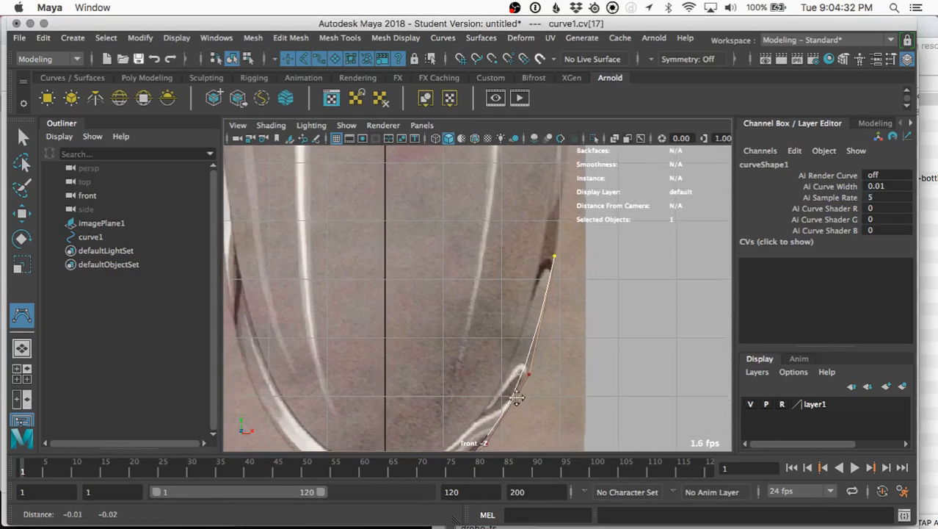
{"action": "middle_click_drag", "start_coordinate": [482, 406], "coordinate": [499, 359], "text": "alt"}
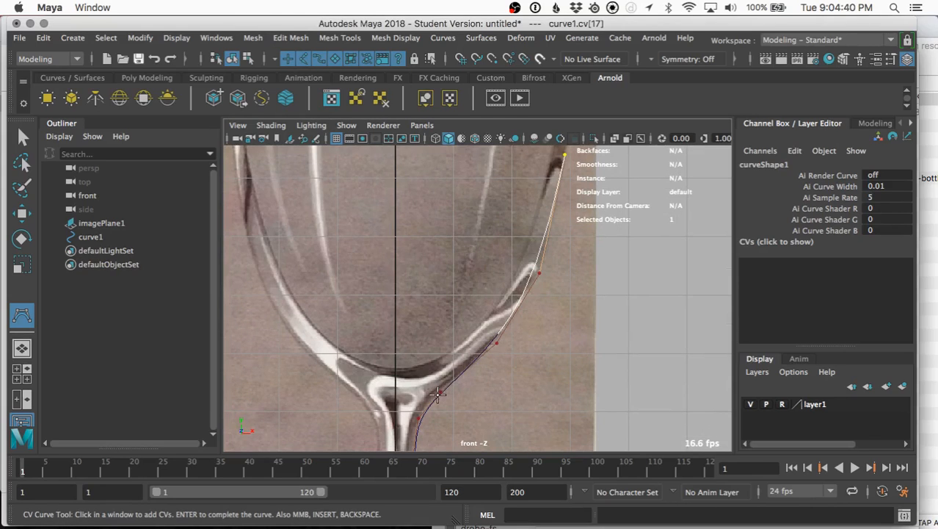
{"action": "scroll", "coordinate": [493, 347], "scroll_direction": "up", "scroll_amount": 5}
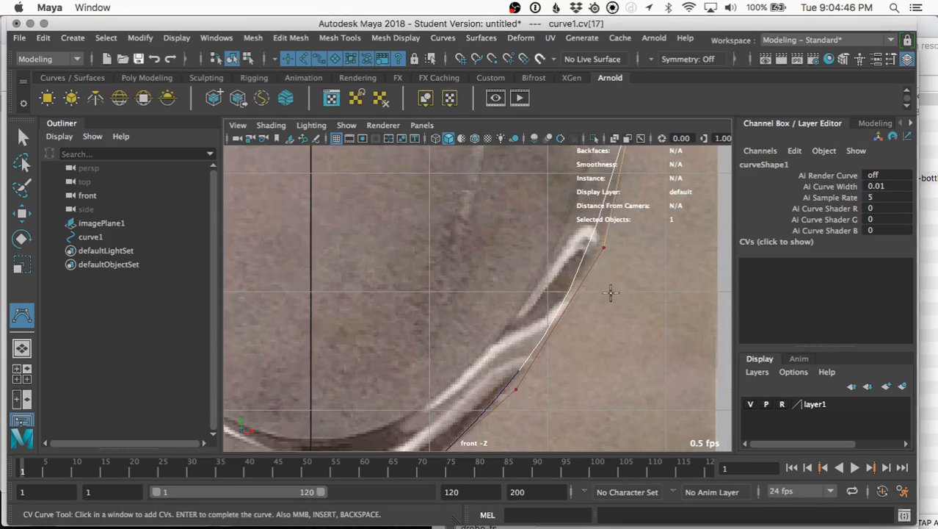
{"action": "middle_click_drag", "start_coordinate": [611, 292], "coordinate": [533, 390], "text": "alt"}
{"action": "middle_click_drag", "start_coordinate": [574, 290], "coordinate": [547, 340], "text": "alt"}
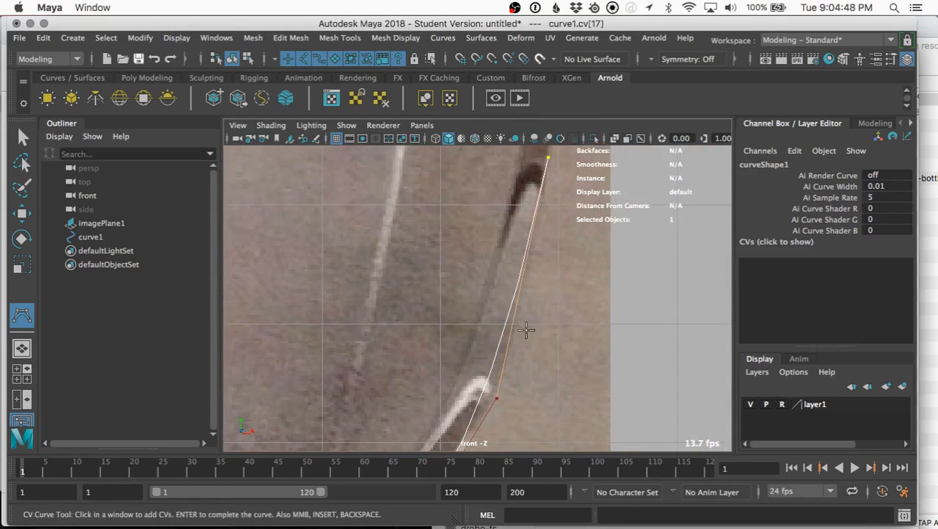
{"action": "mouse_move", "coordinate": [539, 301]}
{"action": "middle_mouse_down", "text": "alt"}
{"action": "mouse_move", "coordinate": [525, 342]}
{"action": "mouse_move", "coordinate": [528, 315]}
{"action": "mouse_move", "coordinate": [536, 317]}
{"action": "middle_mouse_up", "text": "alt"}
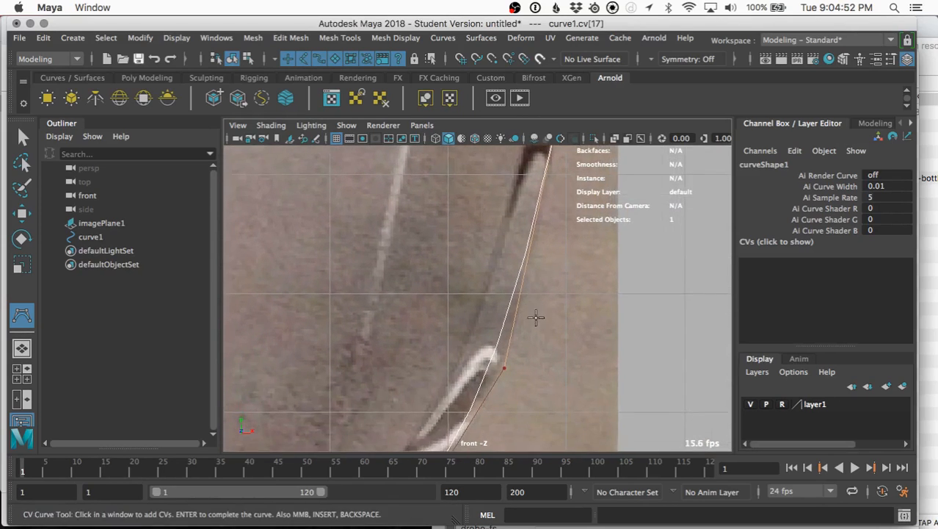
{"action": "scroll", "coordinate": [533, 319], "scroll_direction": "down", "scroll_amount": 5}
{"action": "scroll", "coordinate": [507, 343], "scroll_direction": "up", "scroll_amount": 4}
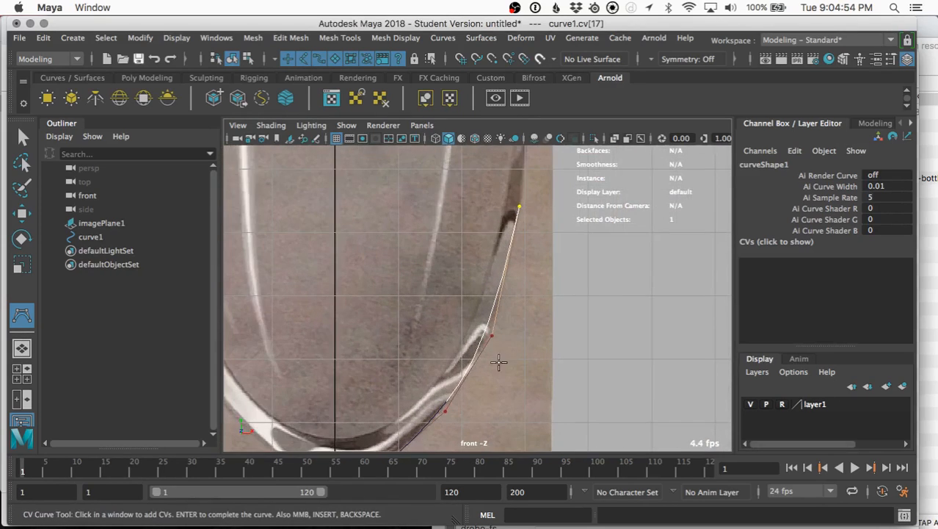
{"action": "middle_click_drag", "start_coordinate": [499, 361], "coordinate": [521, 307], "text": "alt"}
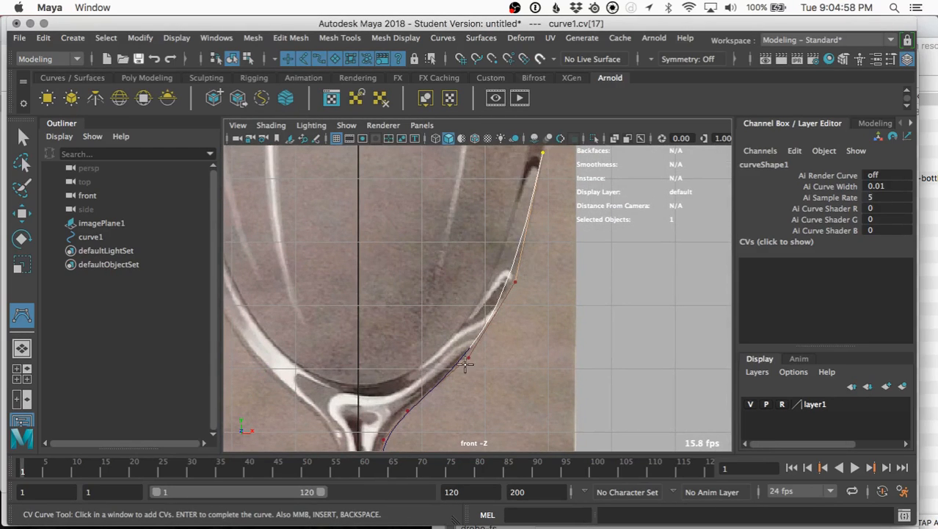
{"action": "middle_click_drag", "start_coordinate": [410, 410], "coordinate": [447, 300], "text": "alt"}
{"action": "left_click", "coordinate": [419, 326]}
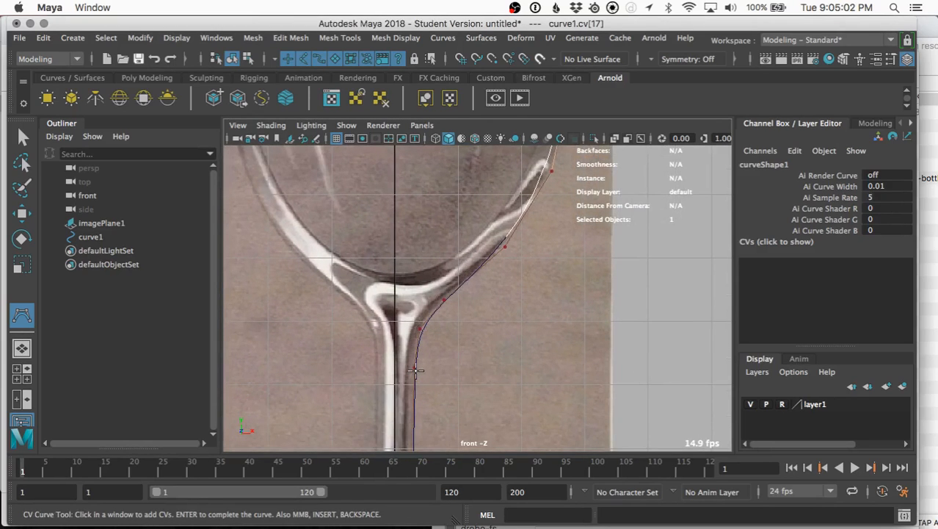
{"action": "left_click", "coordinate": [416, 369]}
{"action": "left_click", "coordinate": [444, 295]}
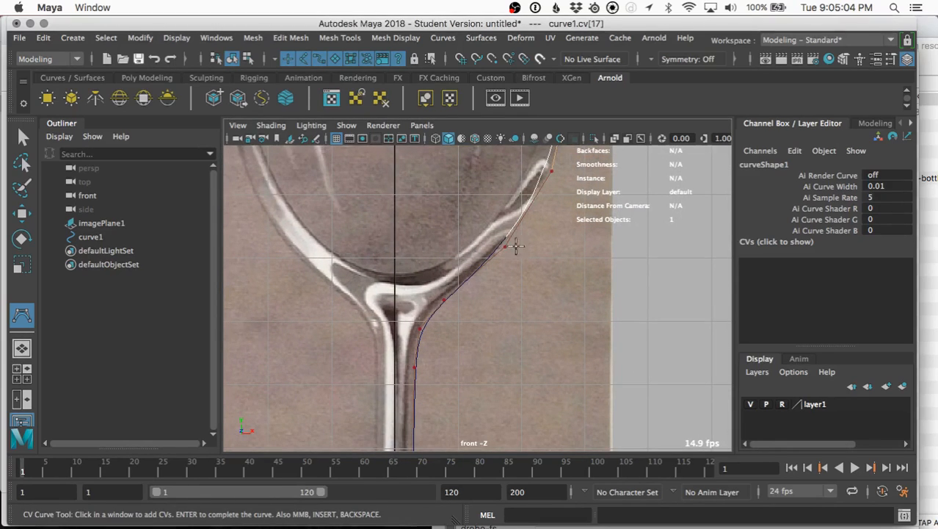
{"action": "middle_click_drag", "start_coordinate": [490, 297], "coordinate": [440, 390], "text": "alt"}
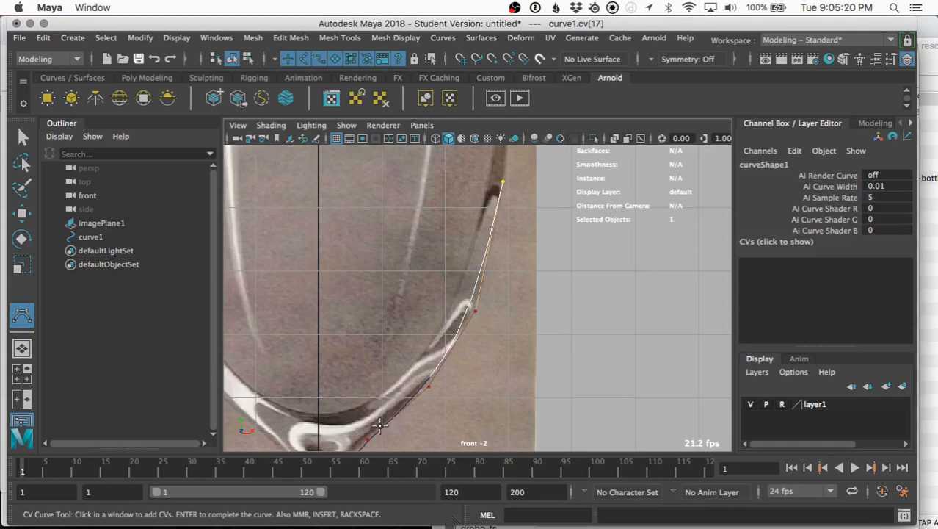
{"action": "middle_click_drag", "start_coordinate": [529, 195], "coordinate": [528, 253], "text": "alt"}
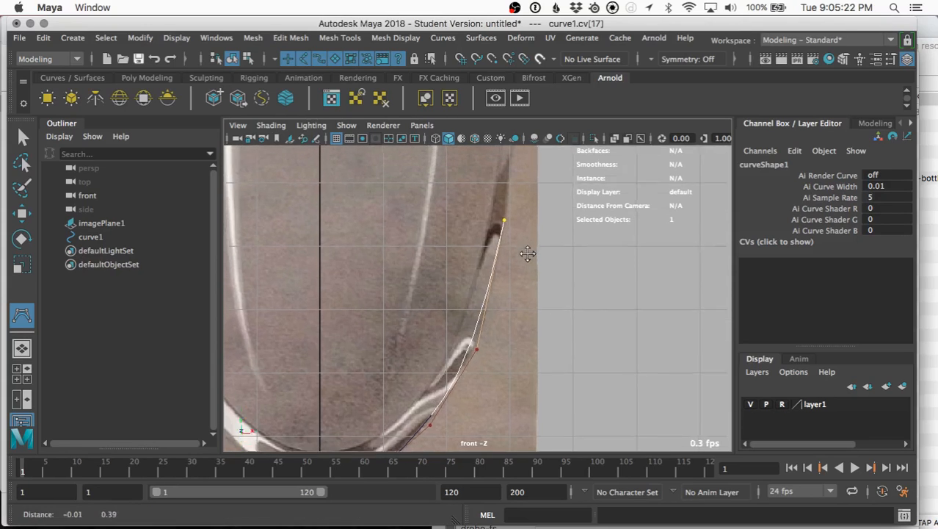
{"action": "middle_click_drag", "start_coordinate": [507, 315], "coordinate": [532, 242], "text": "alt"}
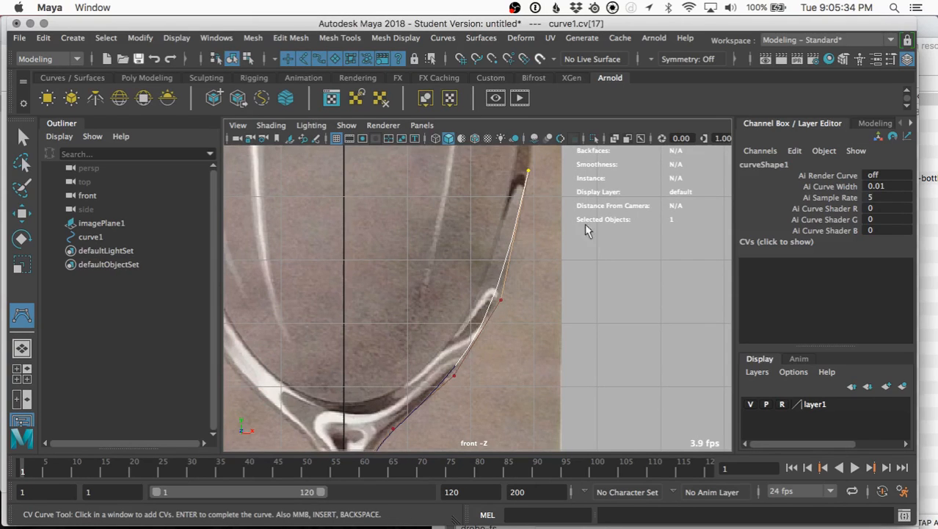
Continue the CV curve up the bowl's right outer edge to the rim, clustering CVs around the corner and across the lip.
{"action": "middle_click_drag", "start_coordinate": [592, 171], "coordinate": [578, 262], "text": "alt"}
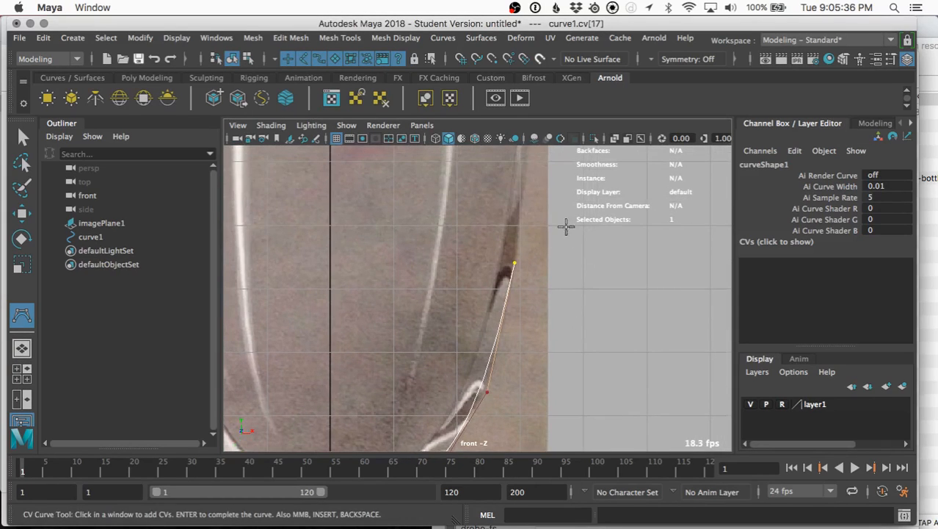
{"action": "middle_click_drag", "start_coordinate": [566, 226], "coordinate": [541, 328], "text": "alt"}
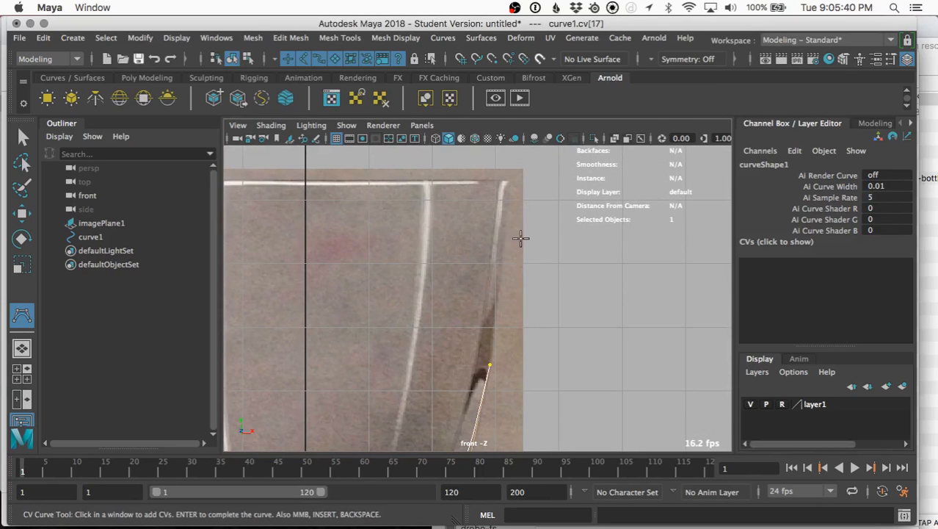
{"action": "left_click", "coordinate": [509, 203]}
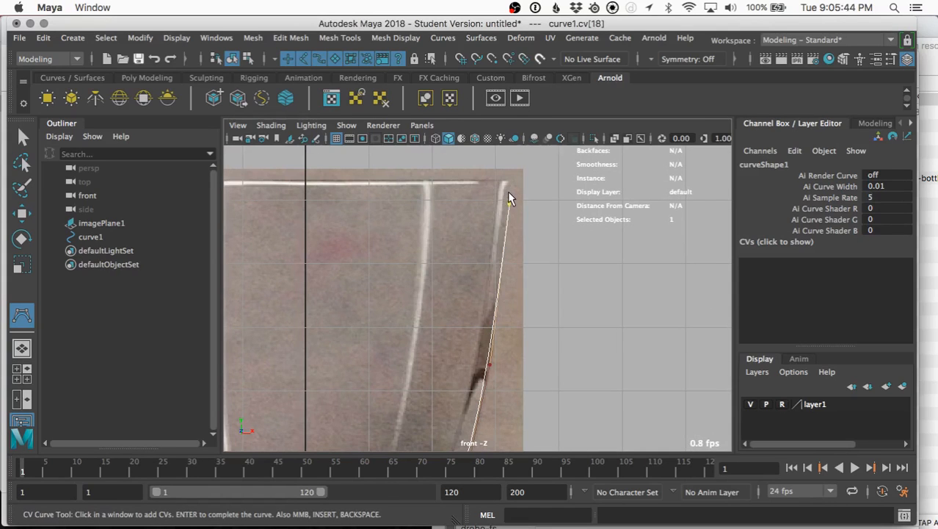
{"action": "left_click", "coordinate": [509, 181]}
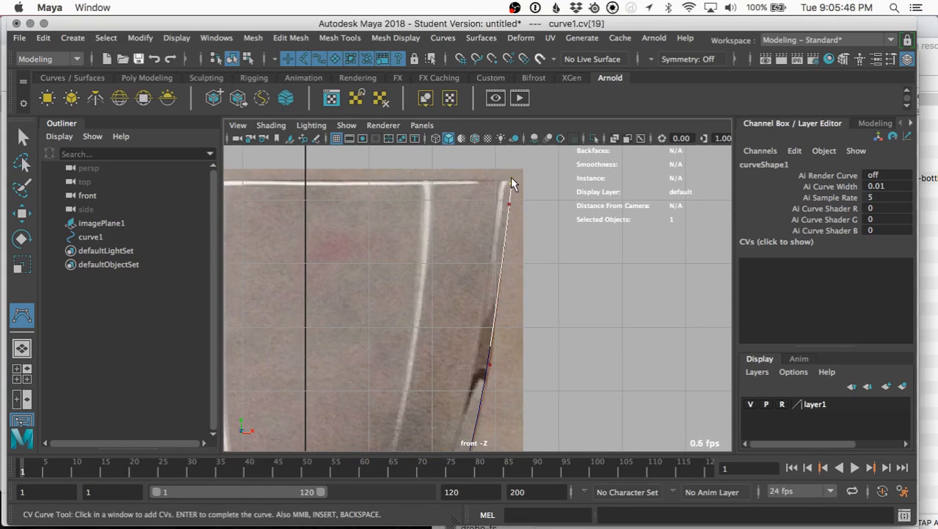
{"action": "left_click", "coordinate": [509, 181]}
{"action": "left_click", "coordinate": [507, 182]}
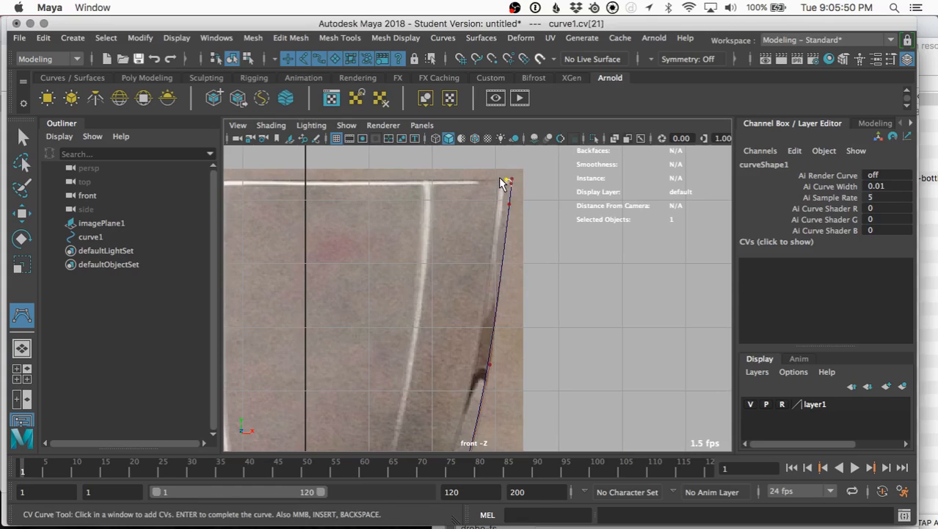
{"action": "left_click", "coordinate": [500, 183]}
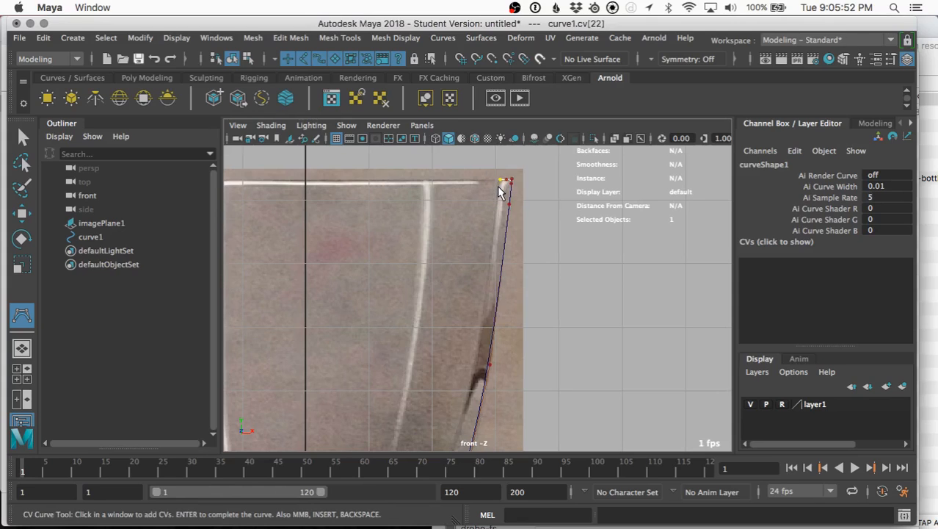
Turn the CV curve over the rim's inner corner and down the inner wall to the level of the dark reflection.
{"action": "left_click", "coordinate": [498, 190]}
{"action": "mouse_move", "coordinate": [498, 189]}
{"action": "left_mouse_down"}
{"action": "mouse_move", "coordinate": [500, 214]}
{"action": "mouse_move", "coordinate": [499, 189]}
{"action": "left_mouse_up"}
{"action": "left_click", "coordinate": [499, 185]}
{"action": "left_click", "coordinate": [498, 204]}
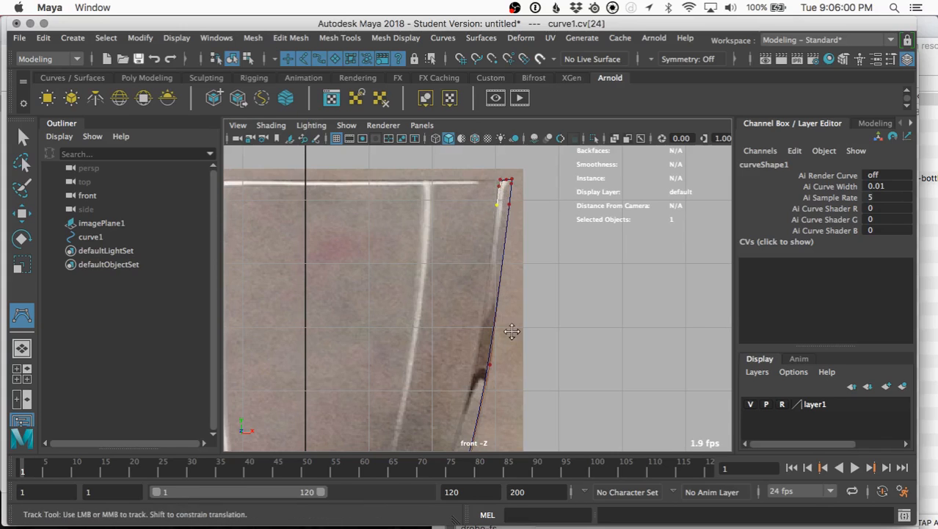
{"action": "middle_click_drag", "start_coordinate": [507, 331], "coordinate": [543, 259], "text": "alt"}
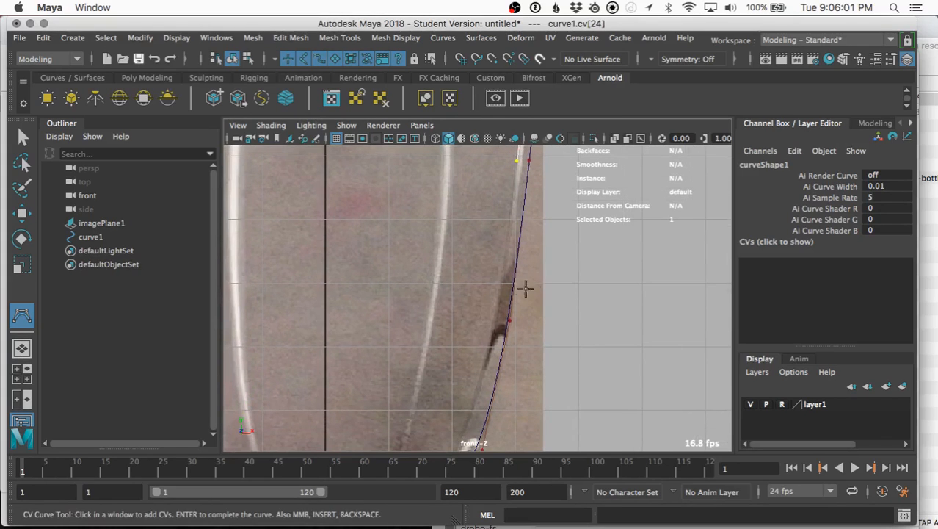
{"action": "left_click", "coordinate": [496, 318]}
Trace the bowl's lower inner wall with further CVs to the vertical centre line and finish the curve.
{"action": "middle_click_drag", "start_coordinate": [496, 318], "coordinate": [563, 224], "text": "alt"}
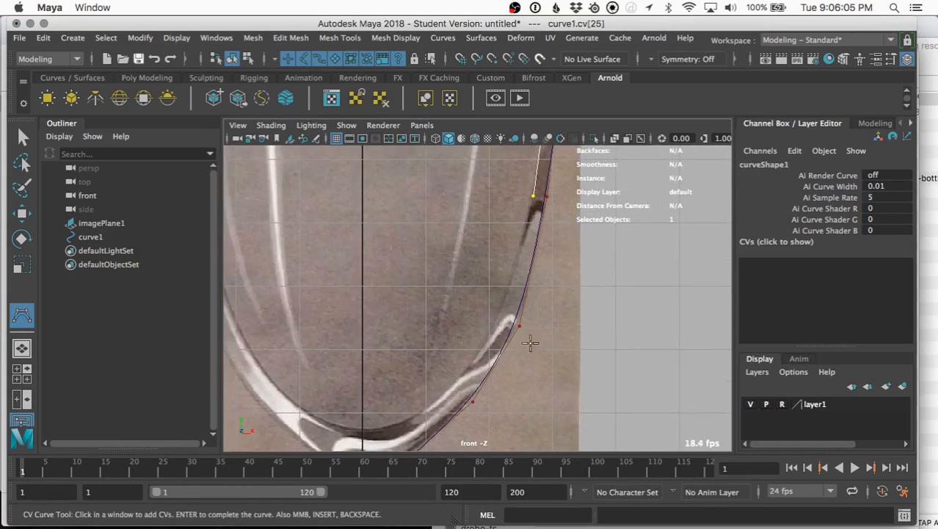
{"action": "left_click", "coordinate": [497, 317]}
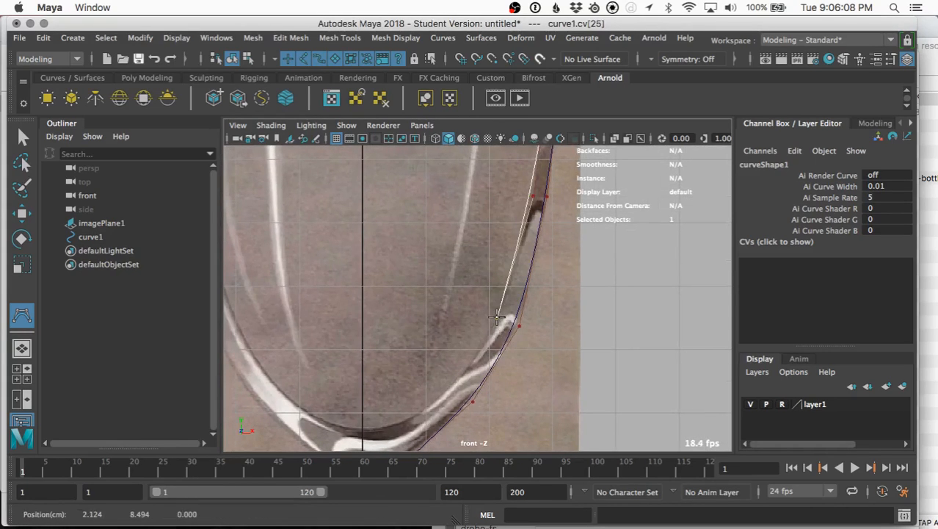
{"action": "left_click", "coordinate": [447, 387]}
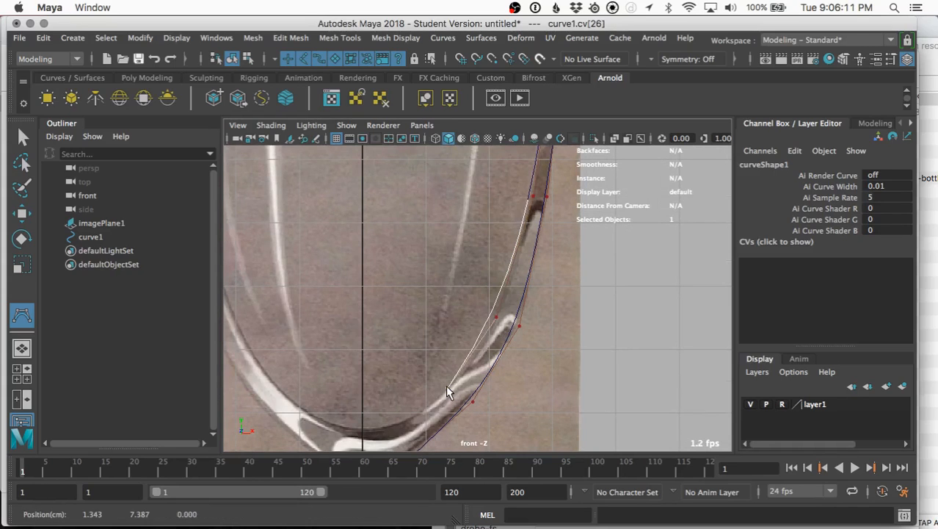
{"action": "left_click", "coordinate": [414, 415]}
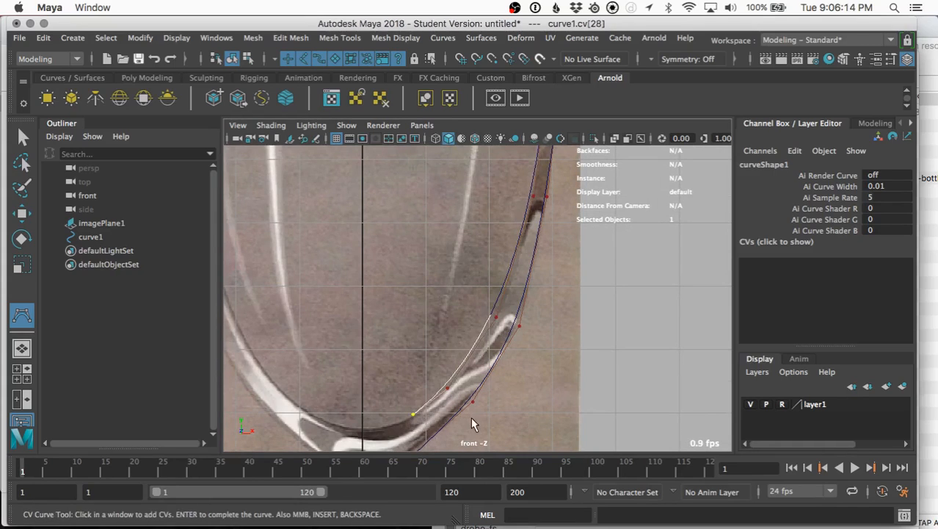
{"action": "middle_click_drag", "start_coordinate": [495, 350], "coordinate": [533, 239], "text": "alt"}
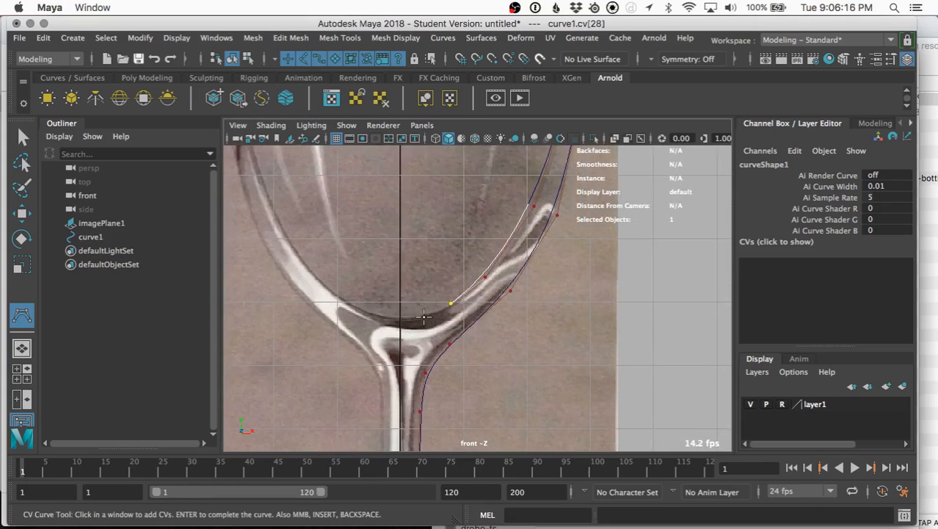
{"action": "left_click", "coordinate": [422, 316]}
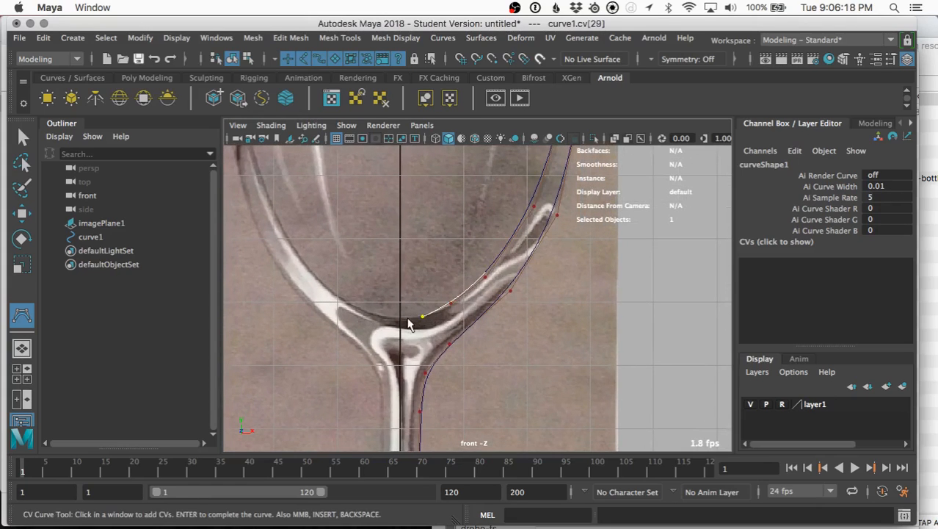
{"action": "left_click", "coordinate": [401, 319]}
{"action": "key", "text": "w"}
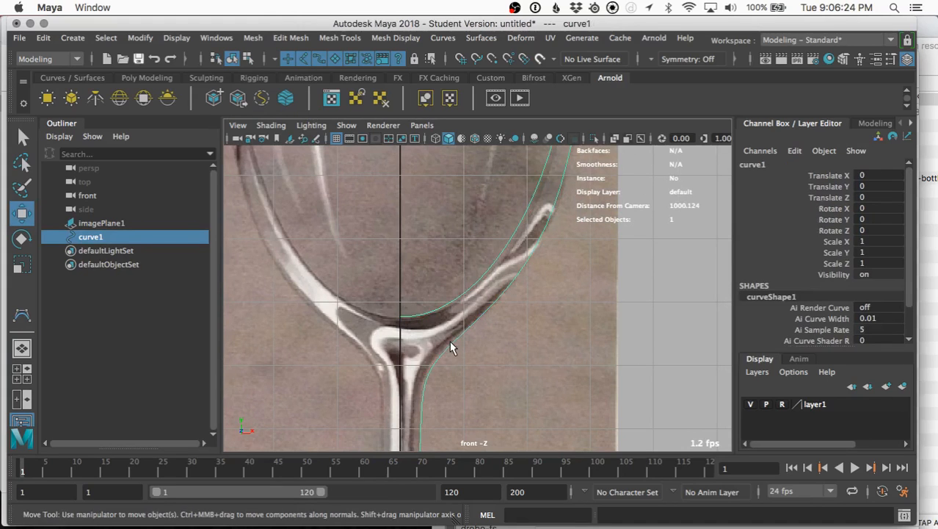
Show the curve's control vertices and snap the end CV at the bowl's inner bottom onto the centre line at X 0.
{"action": "scroll", "coordinate": [464, 347], "scroll_direction": "down", "scroll_amount": 3}
{"action": "scroll", "coordinate": [463, 347], "scroll_direction": "down", "scroll_amount": 1}
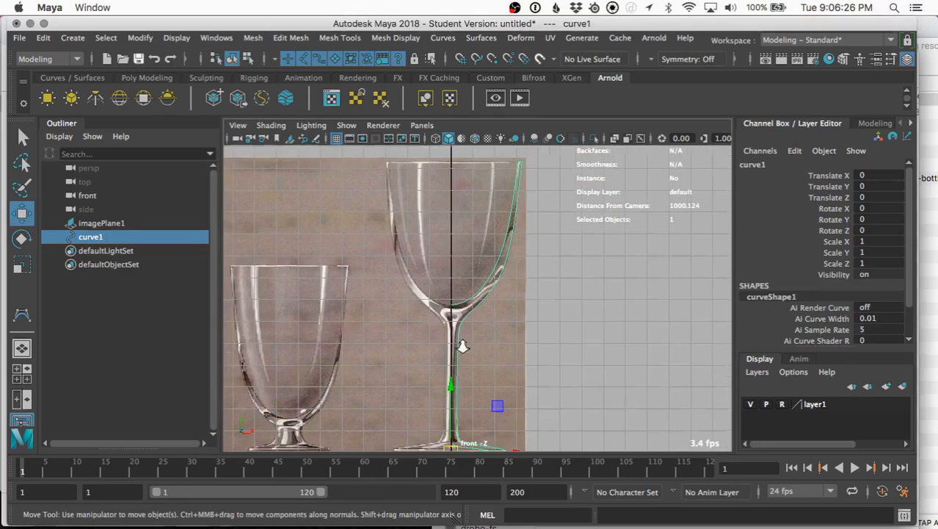
{"action": "scroll", "coordinate": [466, 346], "scroll_direction": "up", "scroll_amount": 5}
{"action": "scroll", "coordinate": [467, 346], "scroll_direction": "up", "scroll_amount": 2}
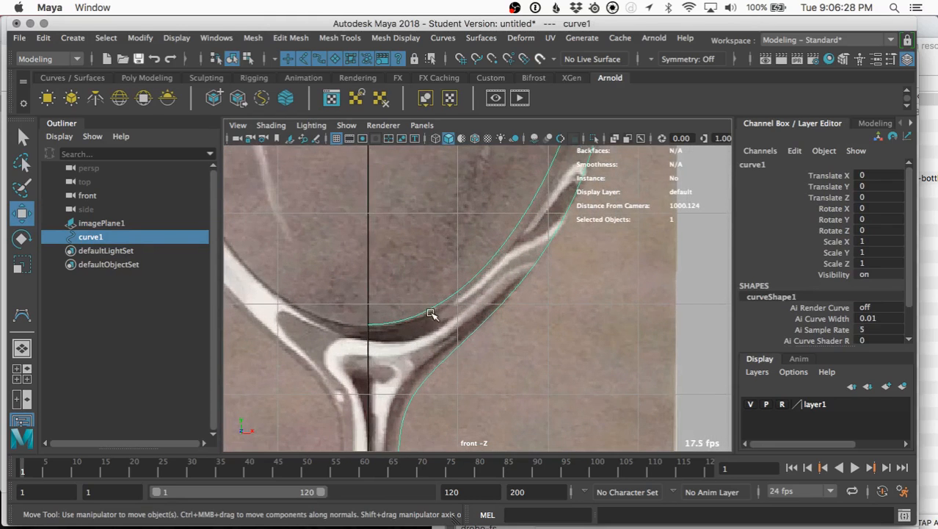
{"action": "right_click_drag", "start_coordinate": [428, 309], "coordinate": [337, 157]}
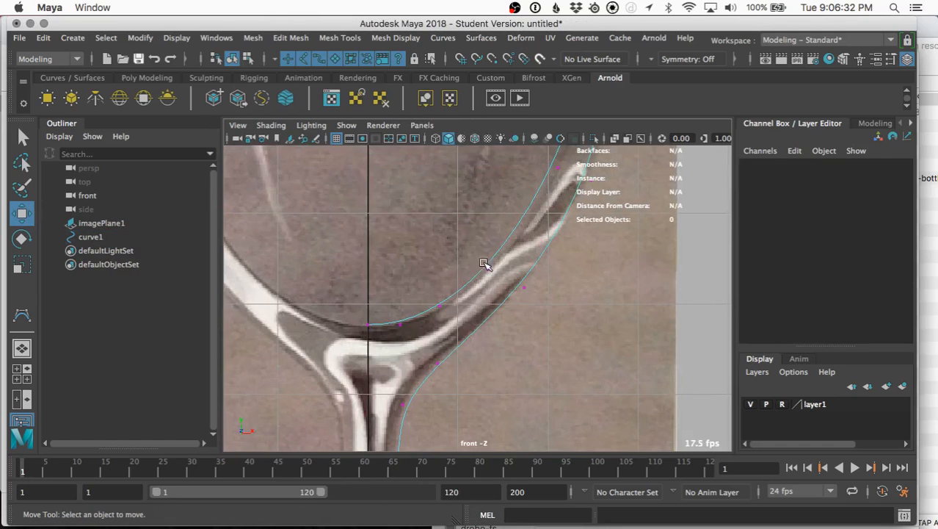
{"action": "left_click", "coordinate": [373, 335]}
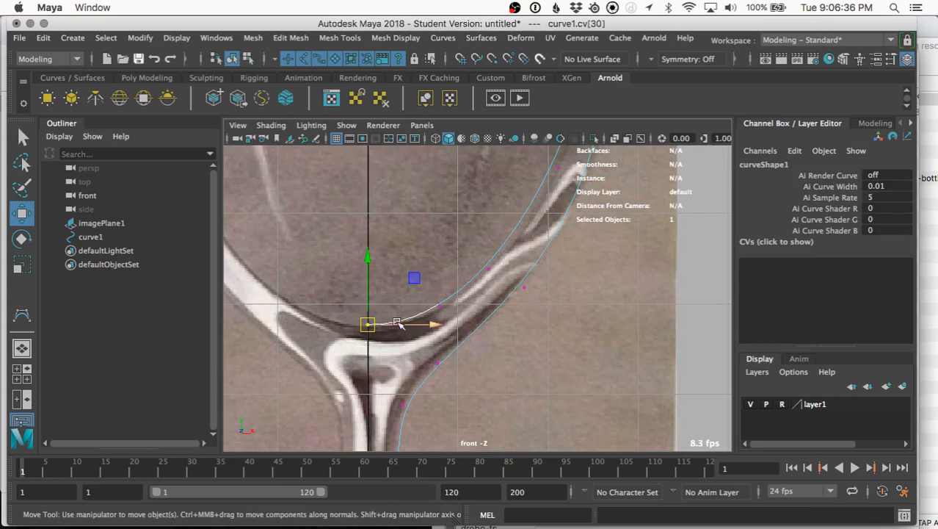
{"action": "mouse_move", "coordinate": [428, 328]}
{"action": "left_mouse_down"}
{"action": "mouse_move", "coordinate": [418, 326]}
{"action": "mouse_move", "coordinate": [438, 328]}
{"action": "left_mouse_up"}
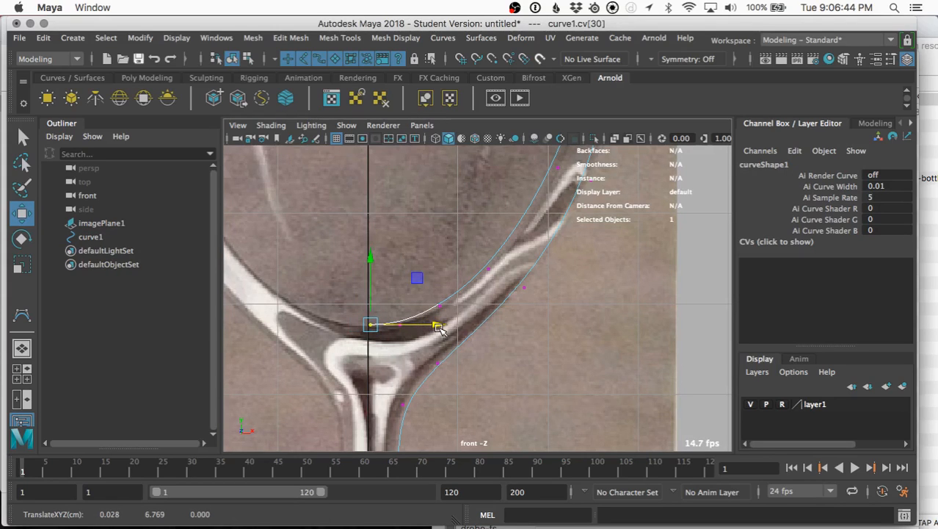
{"action": "key", "text": "v"}
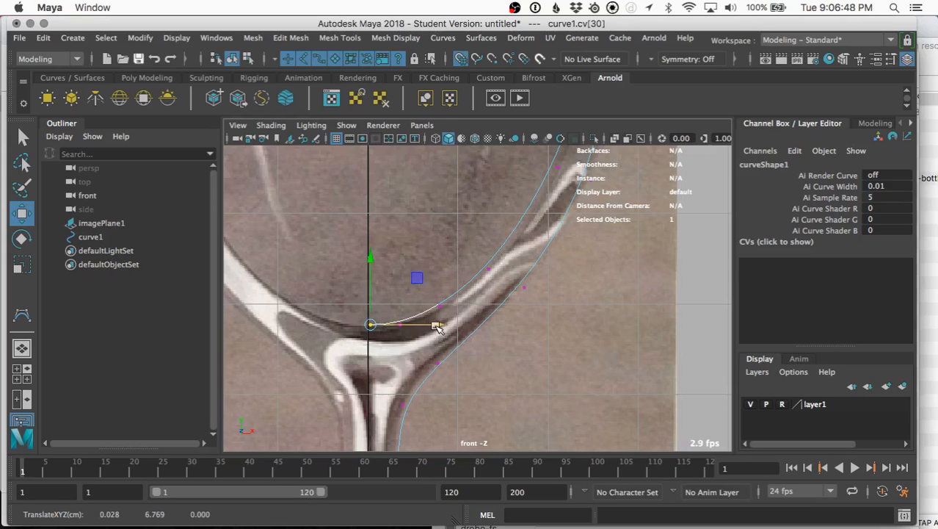
{"action": "mouse_move", "coordinate": [438, 326]}
{"action": "left_mouse_down"}
{"action": "mouse_move", "coordinate": [398, 324]}
{"action": "mouse_move", "coordinate": [431, 329]}
{"action": "left_mouse_up"}
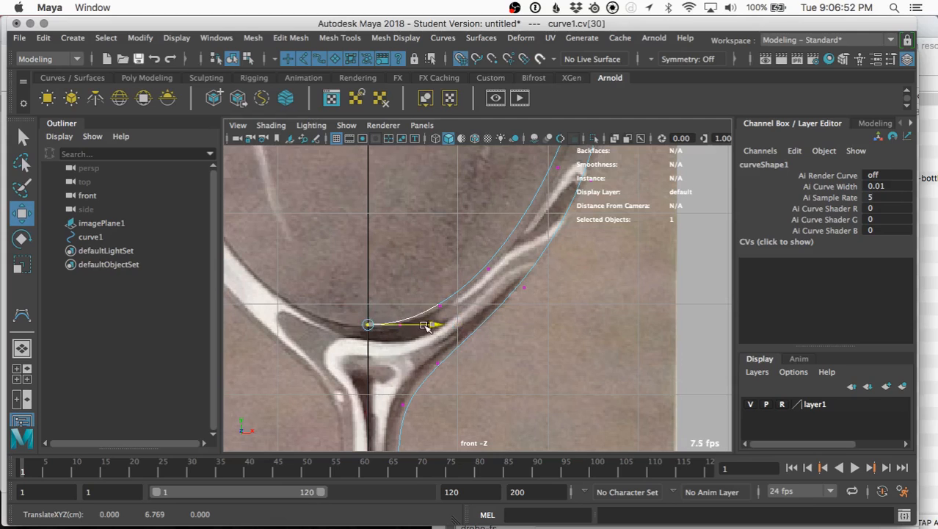
{"action": "mouse_move", "coordinate": [371, 323]}
{"action": "left_mouse_down"}
{"action": "mouse_move", "coordinate": [435, 328]}
{"action": "mouse_move", "coordinate": [373, 321]}
{"action": "left_mouse_up"}
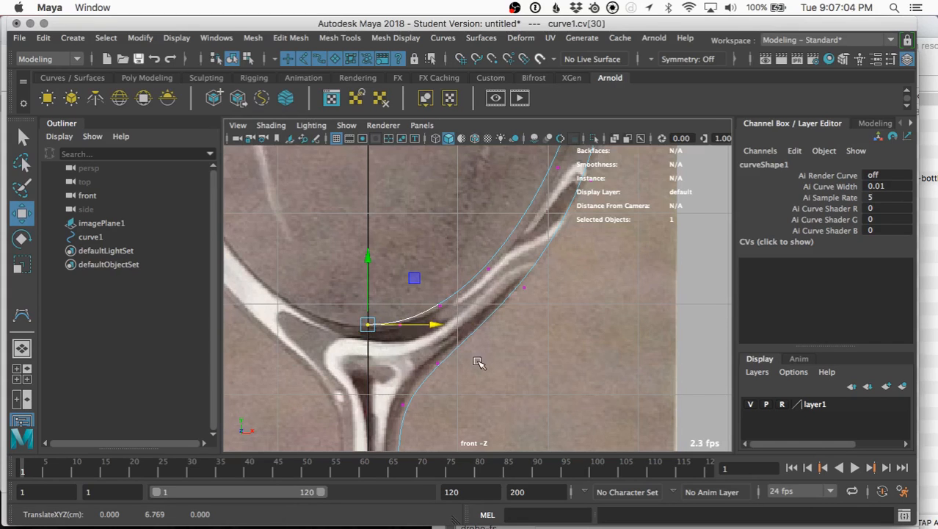
Snap the curve's starting CV beneath the foot horizontally onto the centre line at X 0.
{"action": "scroll", "coordinate": [479, 361], "scroll_direction": "down", "scroll_amount": 3}
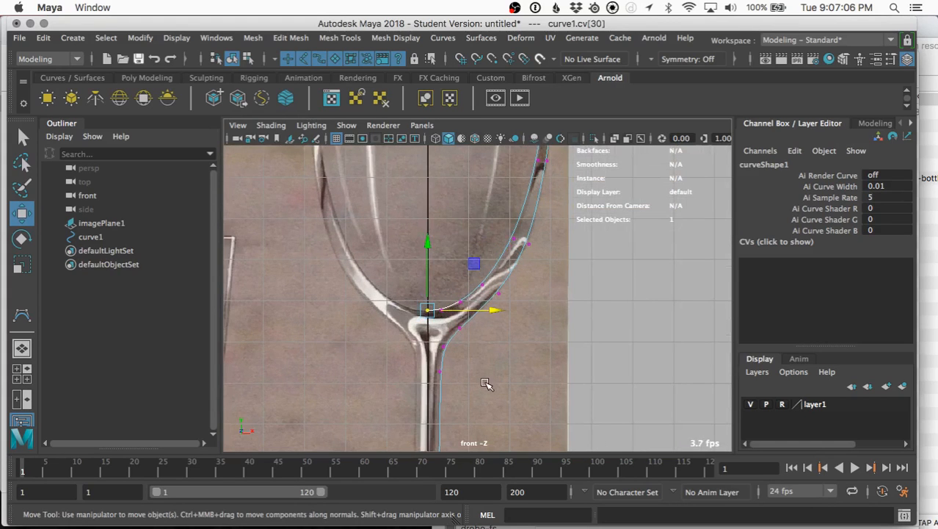
{"action": "middle_click_drag", "start_coordinate": [489, 403], "coordinate": [450, 320], "text": "alt"}
{"action": "scroll", "coordinate": [449, 321], "scroll_direction": "up", "scroll_amount": 4}
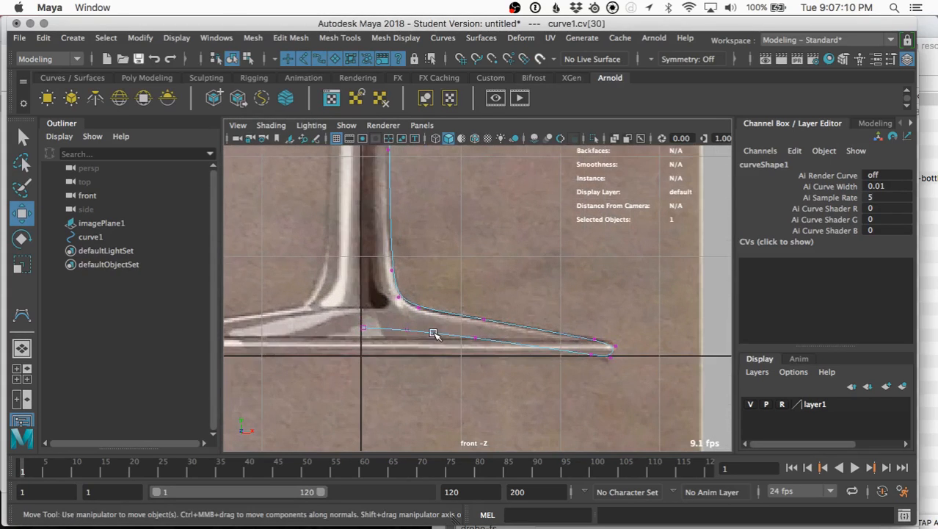
{"action": "left_click", "coordinate": [363, 328]}
{"action": "left_click", "coordinate": [430, 328]}
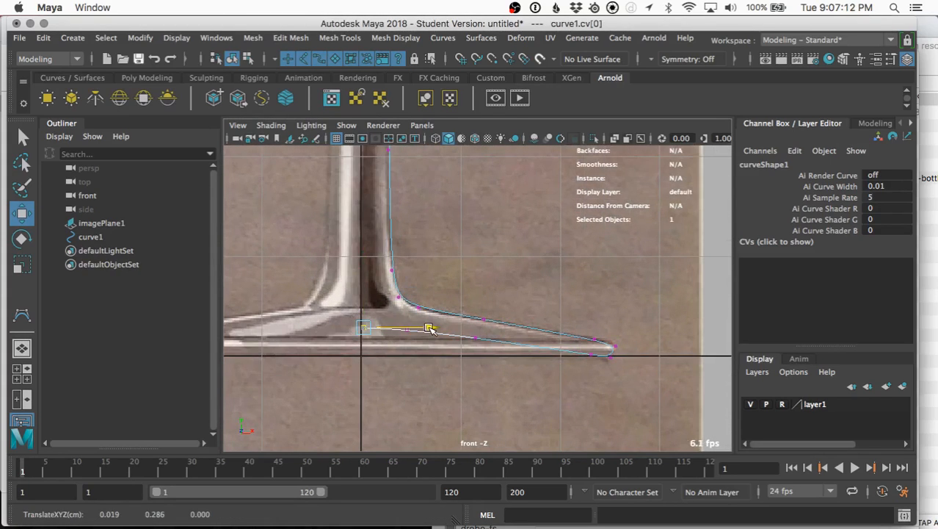
{"action": "key", "text": "x"}
{"action": "left_click_drag", "start_coordinate": [430, 328], "coordinate": [373, 328]}
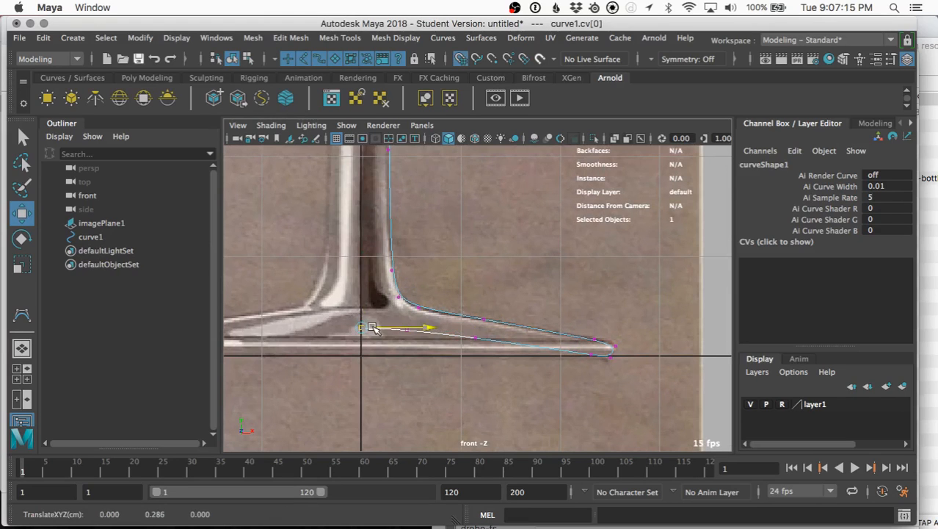
Reposition the CVs around the foot's outer rim to round its edge, placing the inner underside CV at about X 2.326, Y 0.003.
{"action": "left_click", "coordinate": [404, 361]}
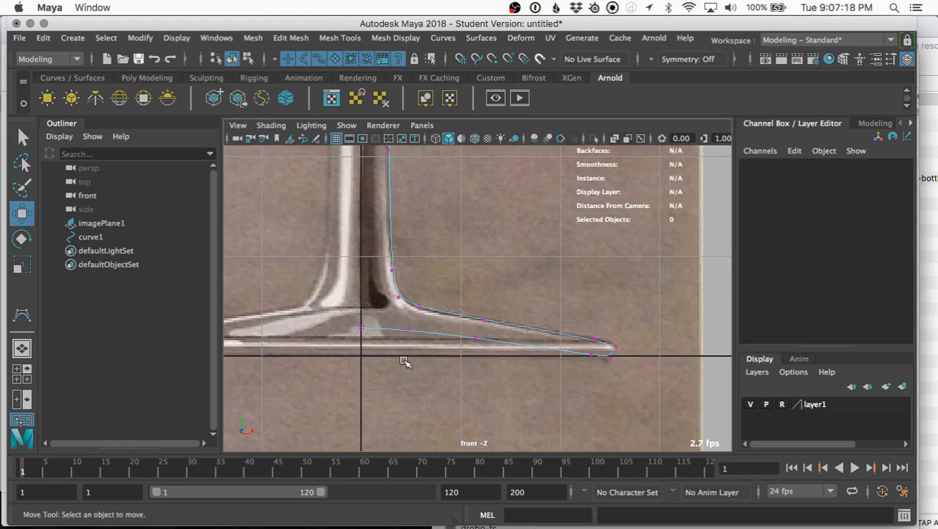
{"action": "left_click_drag", "start_coordinate": [598, 346], "coordinate": [614, 356]}
{"action": "left_click", "coordinate": [615, 347]}
{"action": "left_click", "coordinate": [608, 359]}
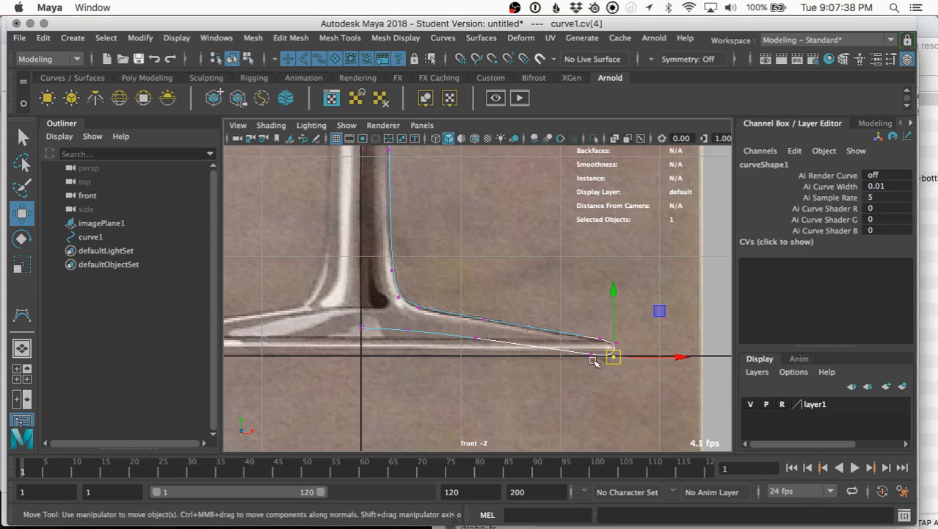
{"action": "left_click", "coordinate": [595, 360]}
{"action": "left_click_drag", "start_coordinate": [592, 356], "coordinate": [594, 355]}
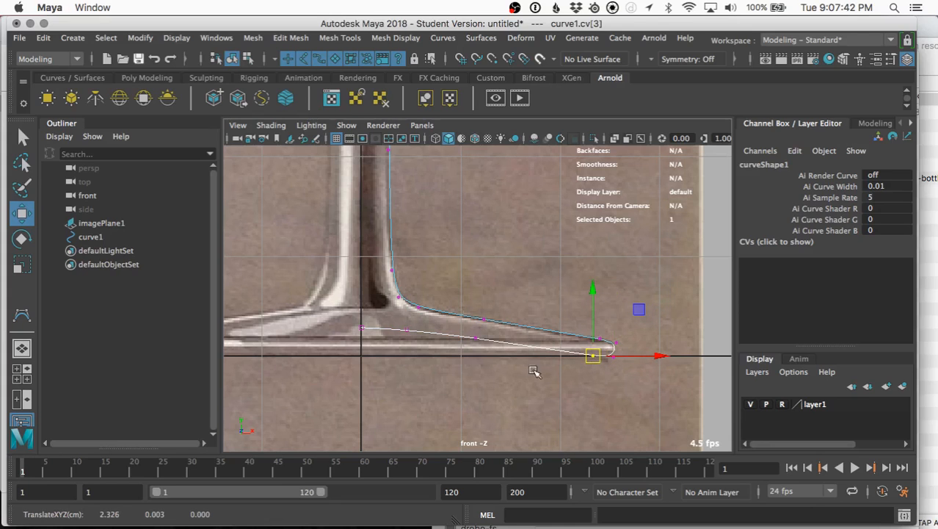
Move the CV on the stem's lower right side inward to about X 0.251, Y 2.061 to follow the outline.
{"action": "middle_click_drag", "start_coordinate": [486, 278], "coordinate": [426, 271], "text": "alt"}
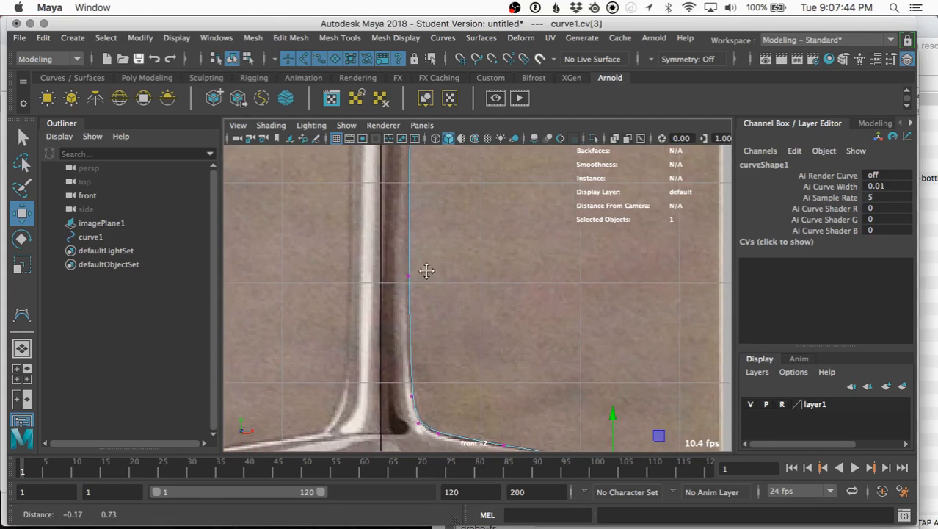
{"action": "left_click", "coordinate": [408, 276]}
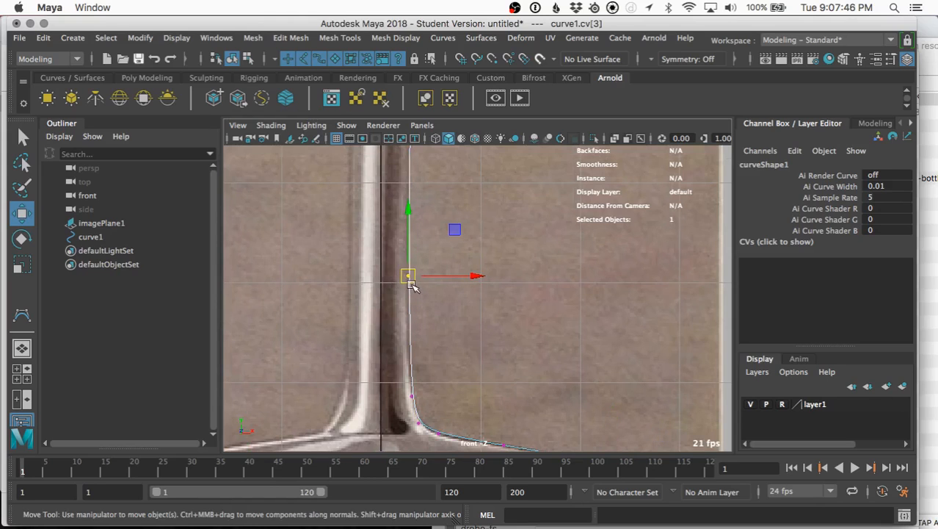
{"action": "left_click_drag", "start_coordinate": [411, 284], "coordinate": [408, 279]}
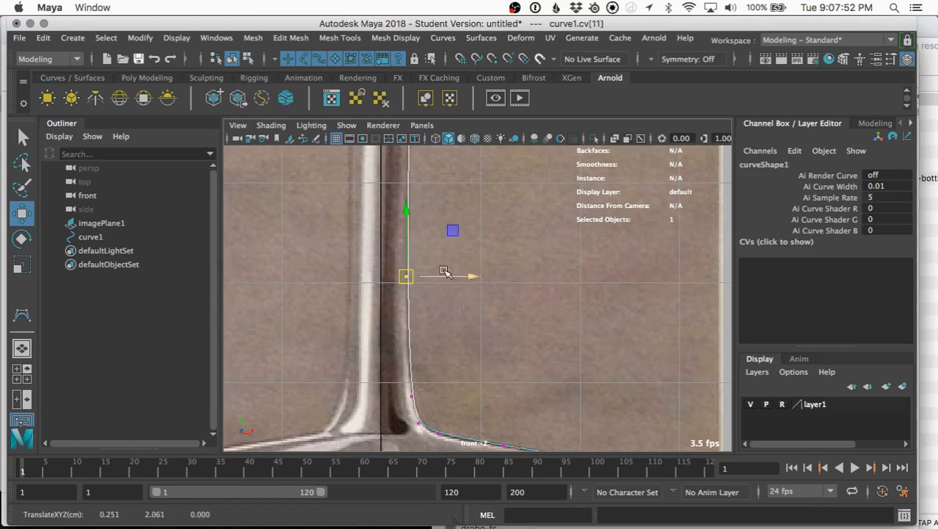
Raise the CV where the stem begins to flare beneath the bowl, and select the next CV up the flare.
{"action": "middle_click_drag", "start_coordinate": [536, 255], "coordinate": [496, 289]}
{"action": "left_click", "coordinate": [443, 252]}
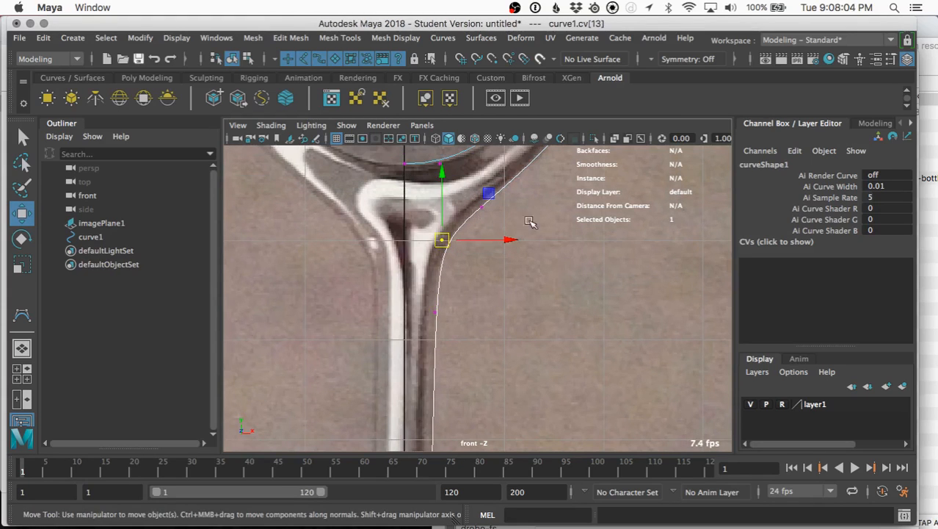
{"action": "left_click", "coordinate": [482, 207]}
{"action": "middle_click_drag", "start_coordinate": [555, 277], "coordinate": [506, 366]}
{"action": "middle_click_drag", "start_coordinate": [571, 242], "coordinate": [559, 269], "text": "alt"}
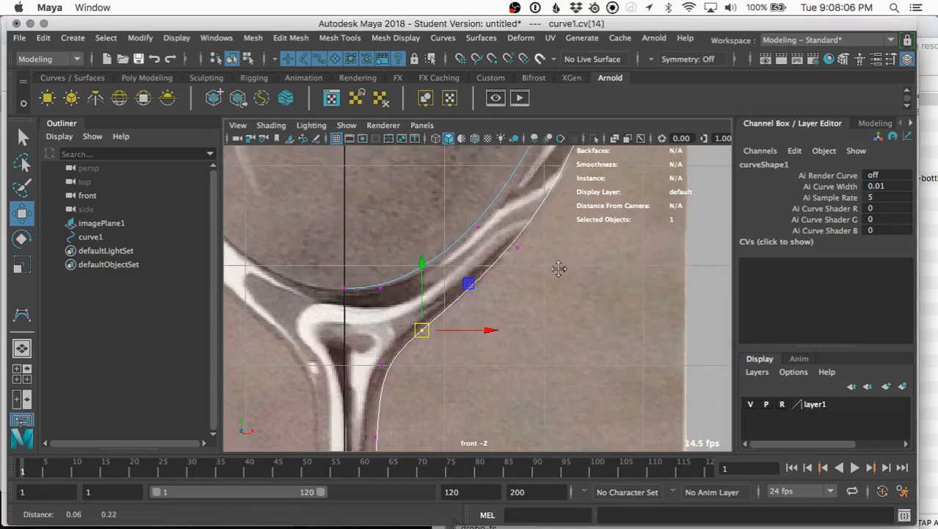
Move the CV on the bowl's lower outer side slightly outward to follow the glass outline.
{"action": "key", "text": "Right"}
{"action": "middle_click_drag", "start_coordinate": [582, 239], "coordinate": [531, 370], "text": "alt"}
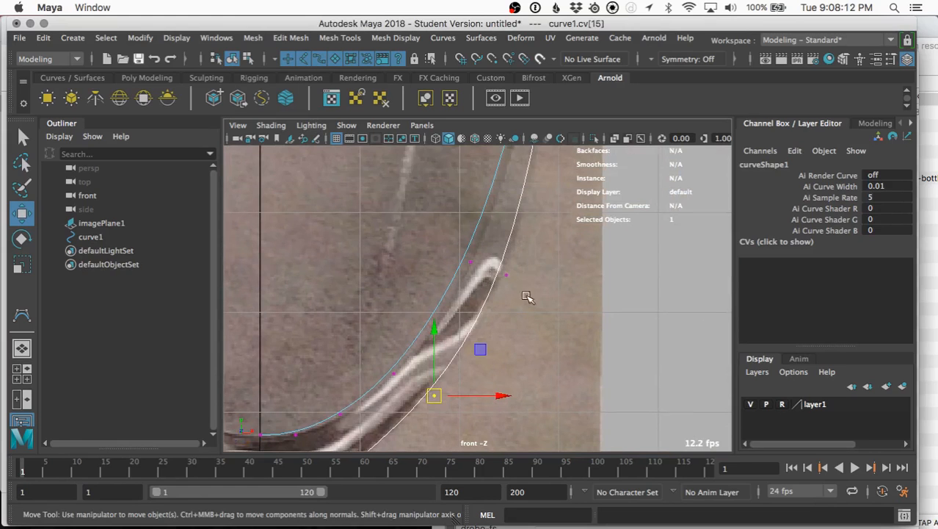
{"action": "key", "text": "Right"}
{"action": "middle_click_drag", "start_coordinate": [541, 304], "coordinate": [522, 342]}
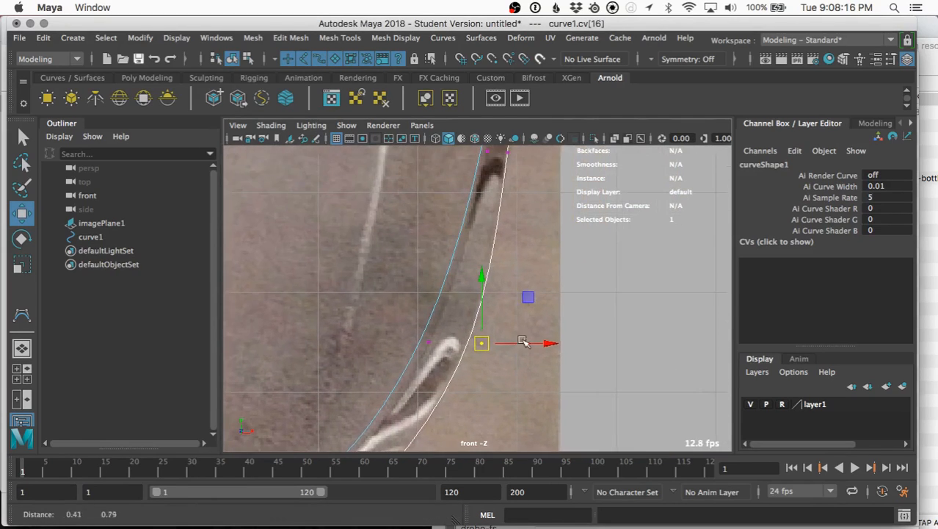
{"action": "middle_click_drag", "start_coordinate": [538, 226], "coordinate": [512, 356], "text": "alt"}
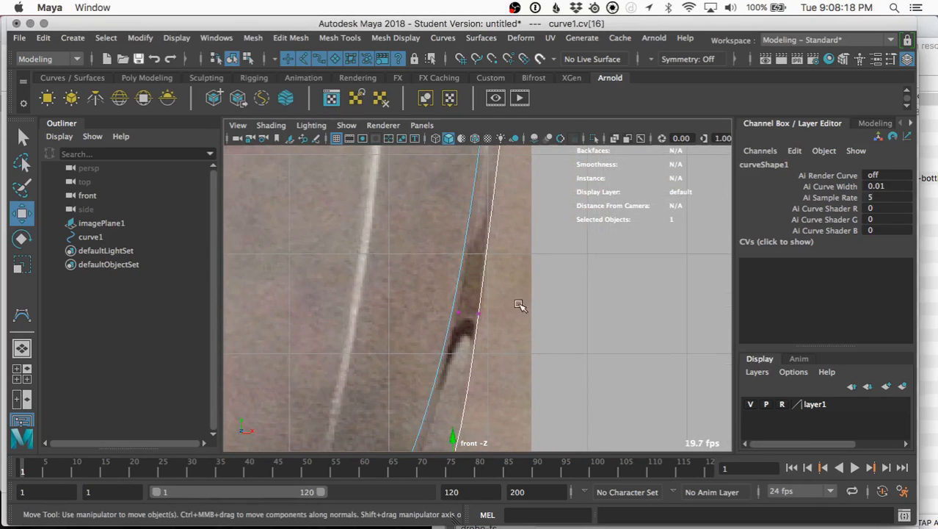
{"action": "middle_click_drag", "start_coordinate": [493, 298], "coordinate": [535, 188], "text": "alt"}
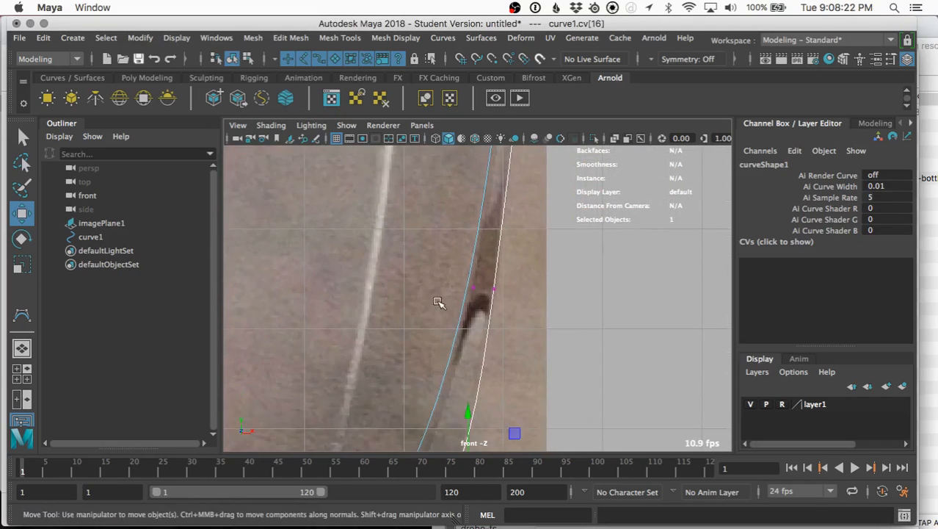
Reposition the inner-wall CVs along the bowl's side to match the inner edge in the reference image.
{"action": "left_click_drag", "start_coordinate": [464, 276], "coordinate": [485, 299]}
{"action": "middle_click_drag", "start_coordinate": [557, 307], "coordinate": [507, 292]}
{"action": "left_click_drag", "start_coordinate": [464, 304], "coordinate": [523, 340]}
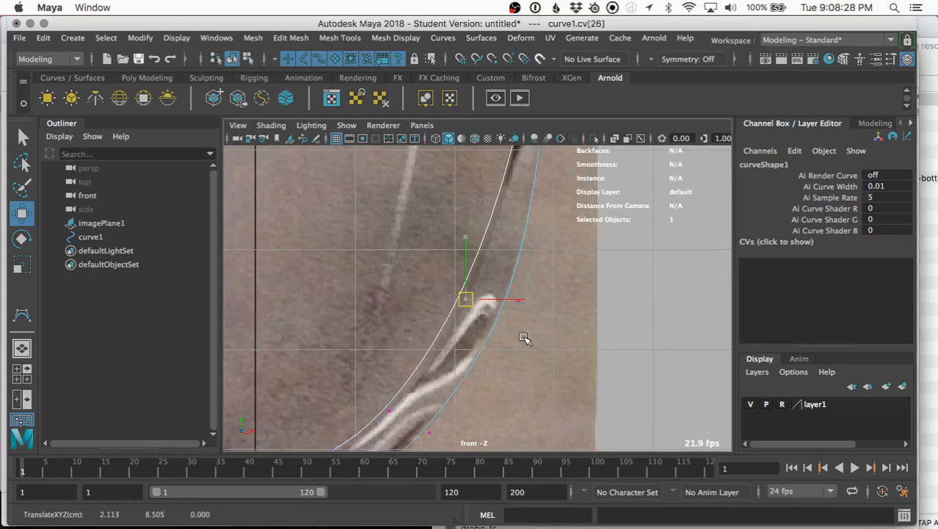
{"action": "middle_click_drag", "start_coordinate": [524, 340], "coordinate": [593, 302]}
Refine the inner CVs along the bowl's bottom, placing them at about X 0.835, Y 6.926 and X 0.466, Y 6.775.
{"action": "left_click_drag", "start_coordinate": [412, 308], "coordinate": [466, 357]}
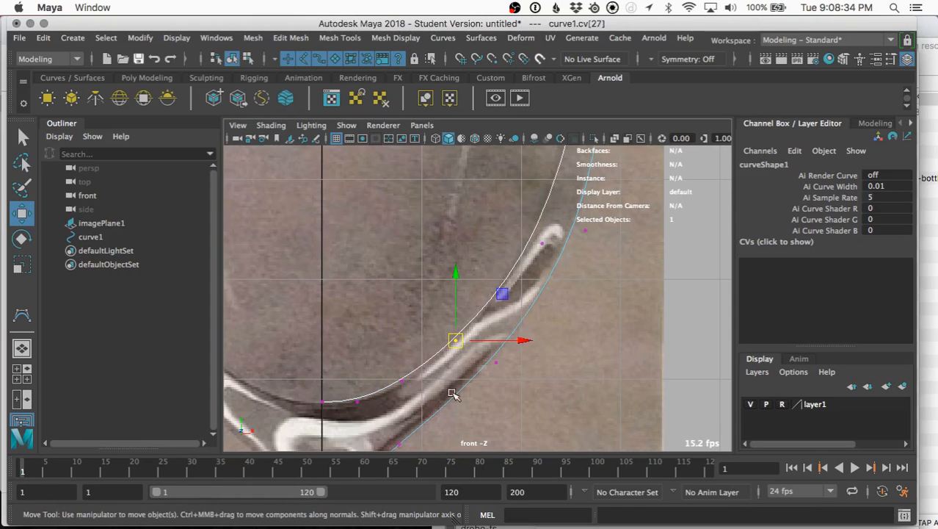
{"action": "left_click_drag", "start_coordinate": [386, 368], "coordinate": [404, 396]}
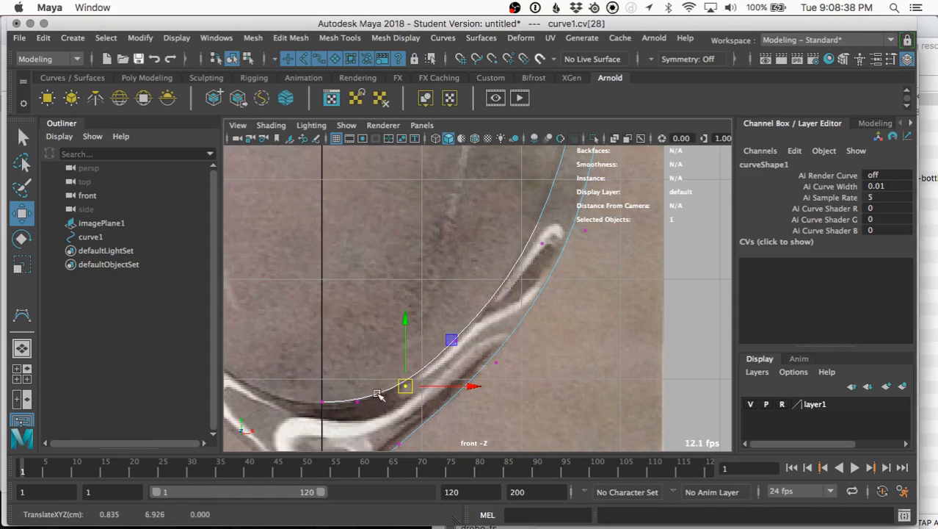
{"action": "left_click_drag", "start_coordinate": [345, 388], "coordinate": [383, 420]}
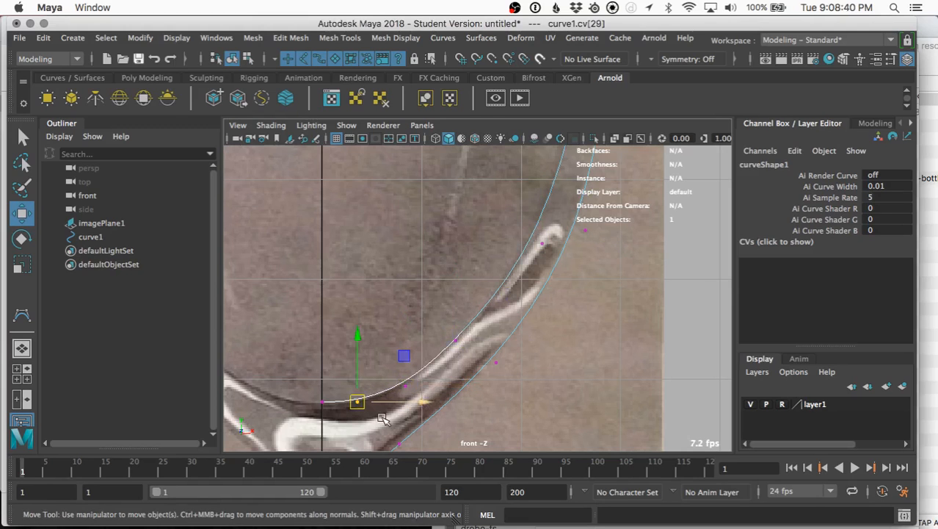
{"action": "middle_click_drag", "start_coordinate": [384, 420], "coordinate": [394, 420]}
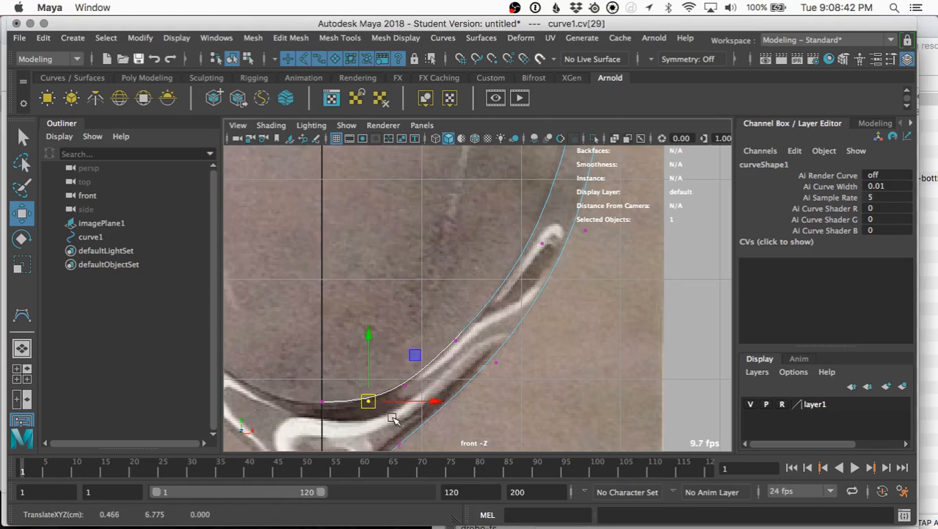
{"action": "scroll", "coordinate": [478, 373], "scroll_direction": "down", "scroll_amount": 6}
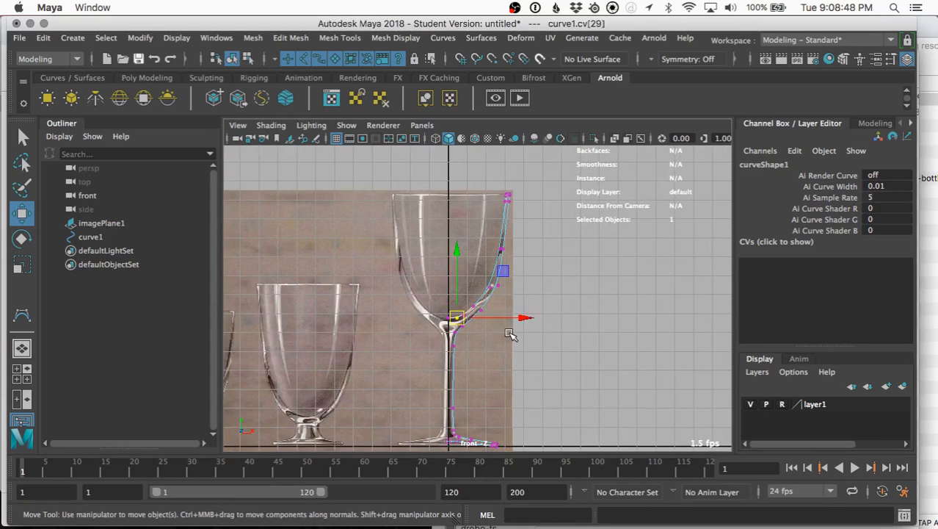
Leave CV editing and return to object selection with the whole profile curve selected.
{"action": "key", "text": "q"}
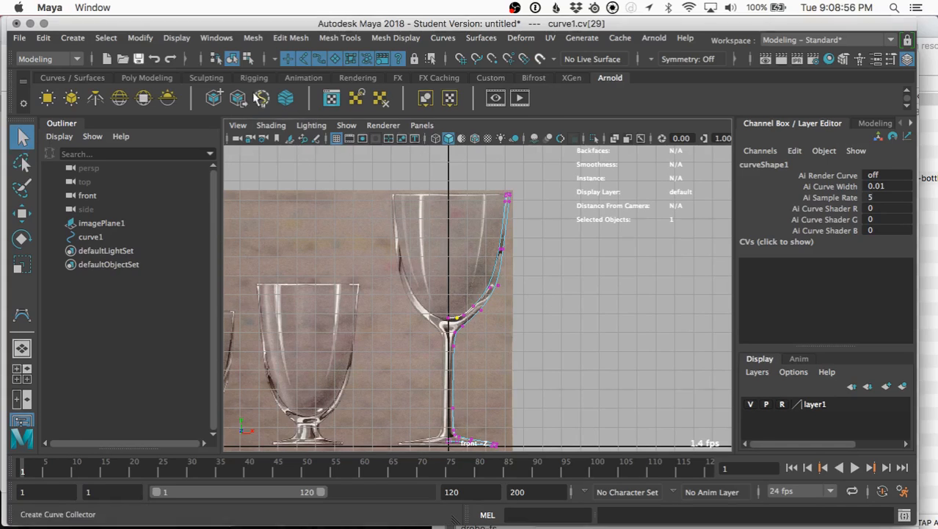
{"action": "left_click", "coordinate": [231, 59]}
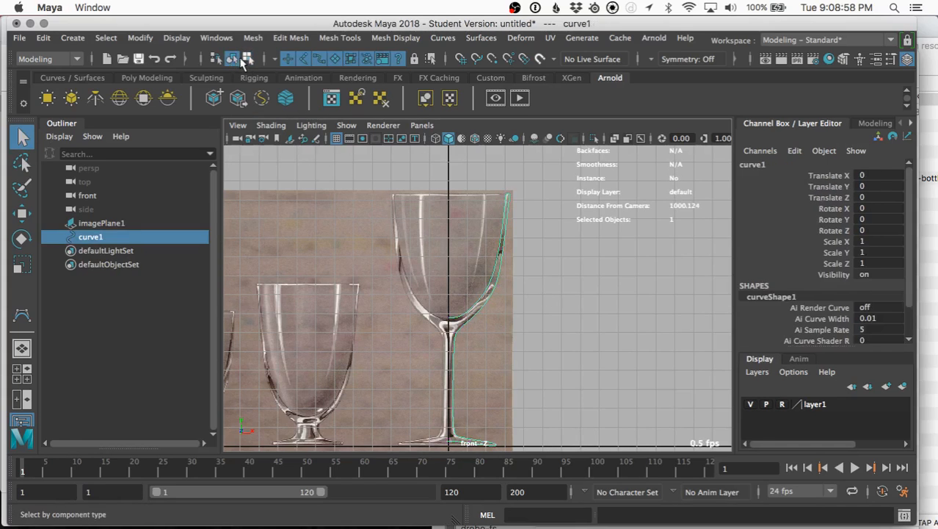
{"action": "left_click", "coordinate": [249, 60]}
{"action": "left_click", "coordinate": [233, 59]}
Enlarge the perspective view around the tall glass and show the curve's Move manipulator at its pivot.
{"action": "key", "text": "space"}
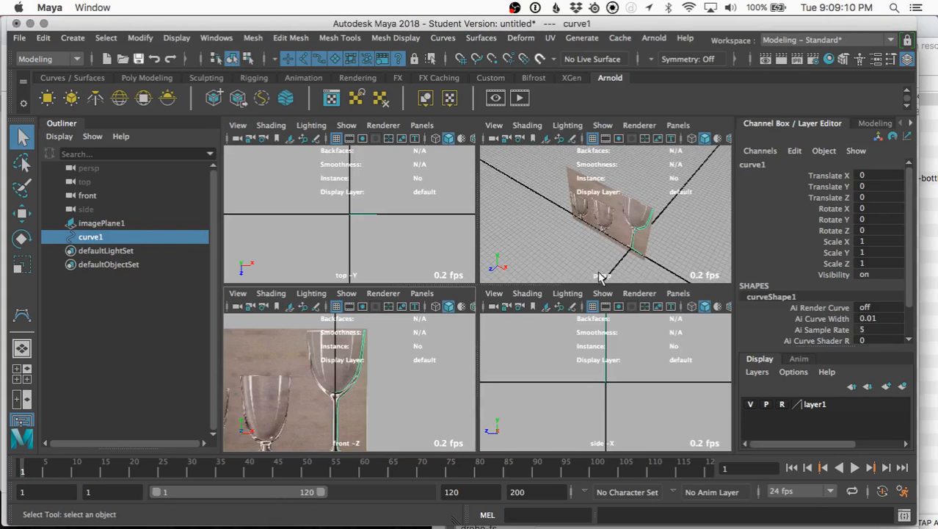
{"action": "key", "text": "space"}
{"action": "left_click_drag", "start_coordinate": [586, 333], "coordinate": [564, 328], "text": "alt"}
{"action": "scroll", "coordinate": [615, 318], "scroll_direction": "up", "scroll_amount": 3}
{"action": "scroll", "coordinate": [615, 318], "scroll_direction": "up", "scroll_amount": 2}
{"action": "scroll", "coordinate": [614, 315], "scroll_direction": "down", "scroll_amount": 2}
{"action": "scroll", "coordinate": [564, 328], "scroll_direction": "up", "scroll_amount": 3}
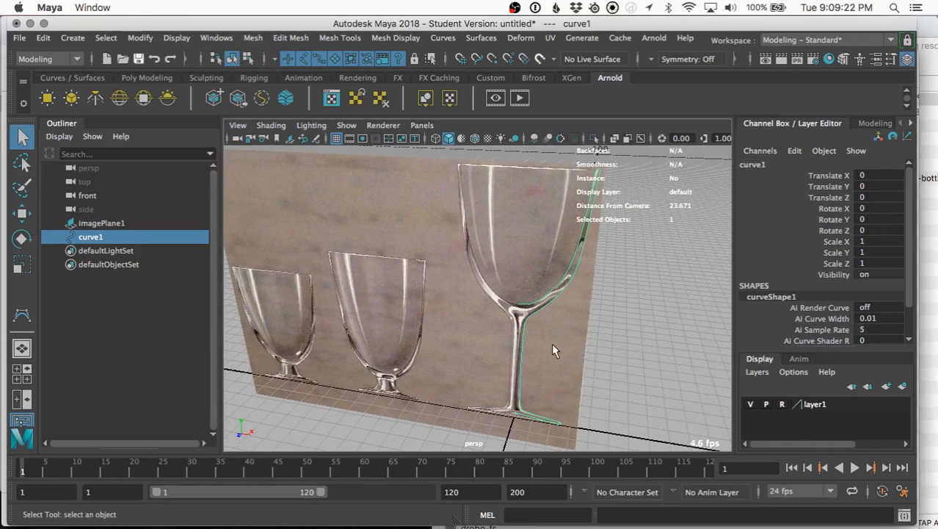
{"action": "key", "text": "w"}
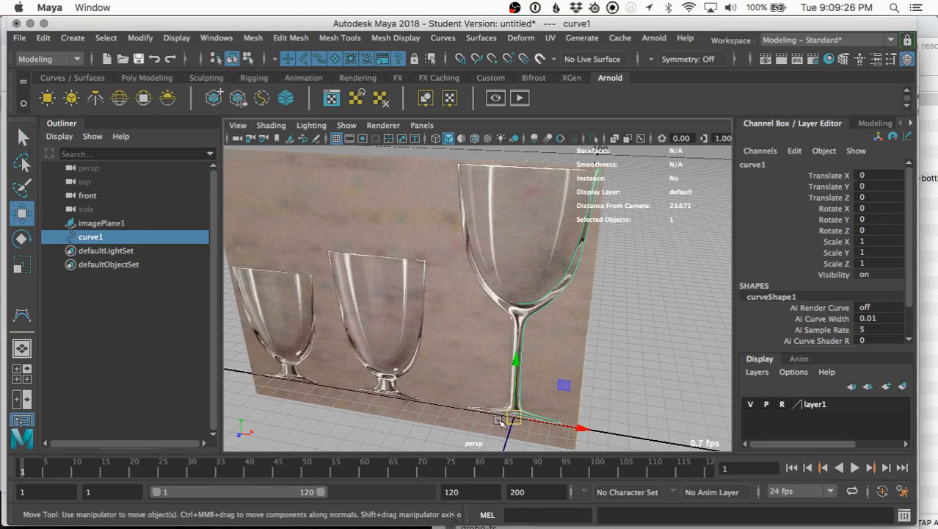
{"action": "left_click", "coordinate": [512, 420]}
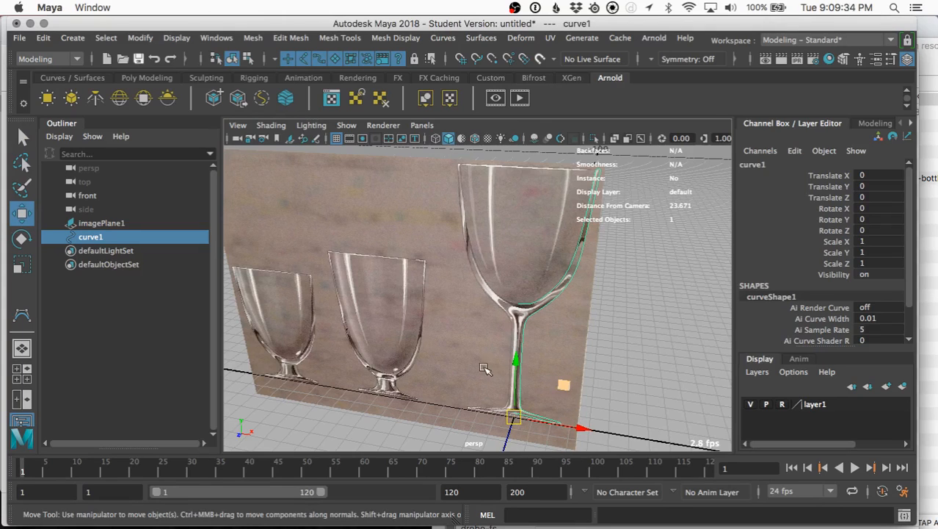
{"action": "left_click", "coordinate": [515, 417]}
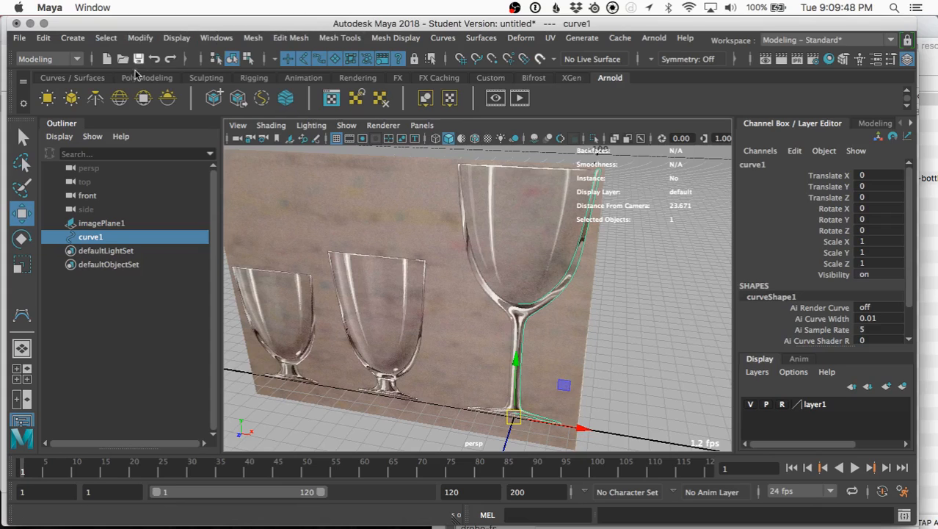
Move the curve to about X 5.079 and revolve it 360° around Y as a NURBS surface with 8 segments.
{"action": "left_click", "coordinate": [46, 60]}
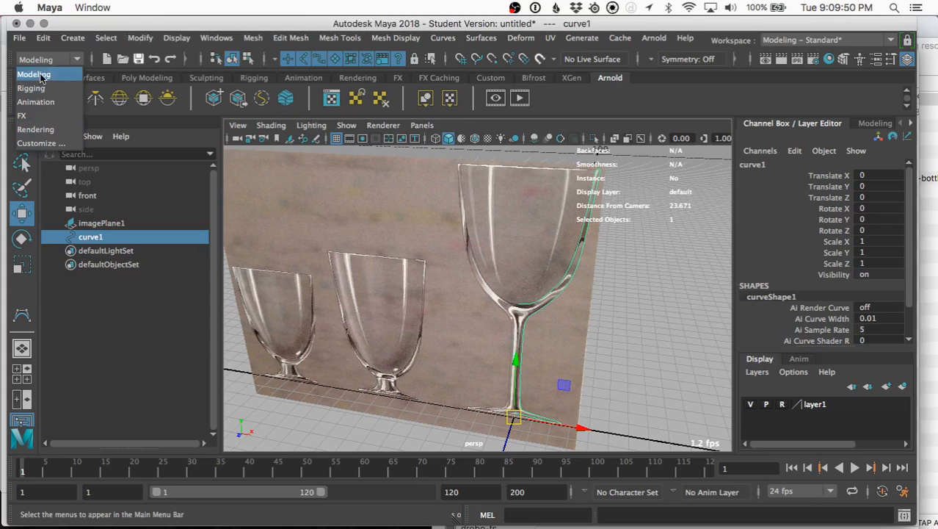
{"action": "left_click", "coordinate": [41, 75]}
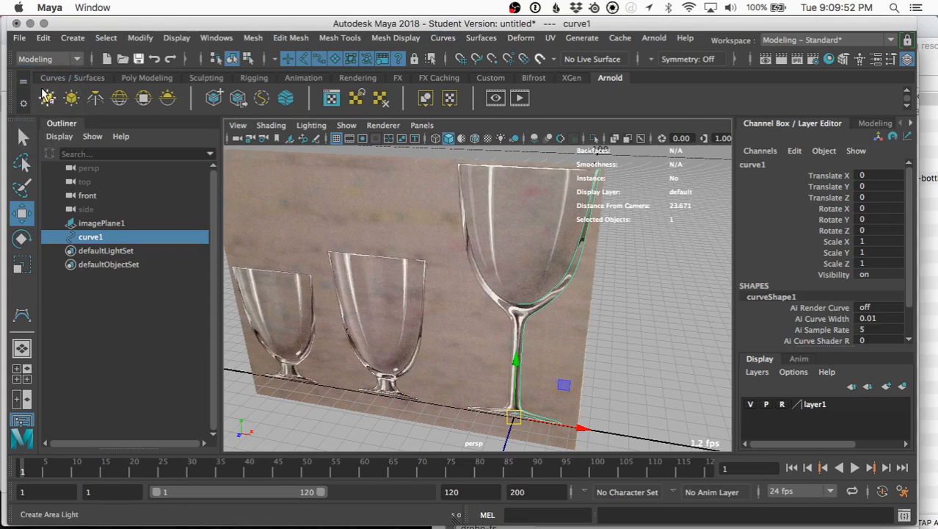
{"action": "left_click", "coordinate": [486, 38]}
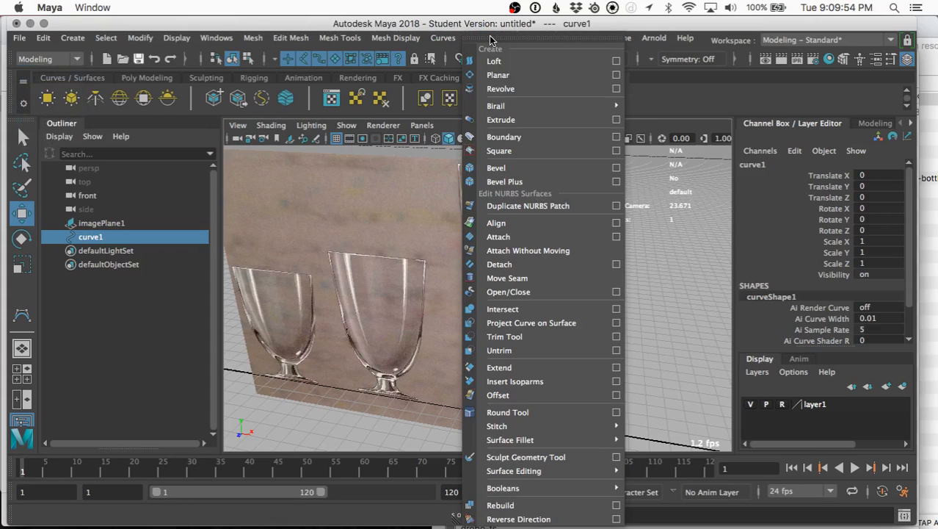
{"action": "left_click", "coordinate": [616, 89]}
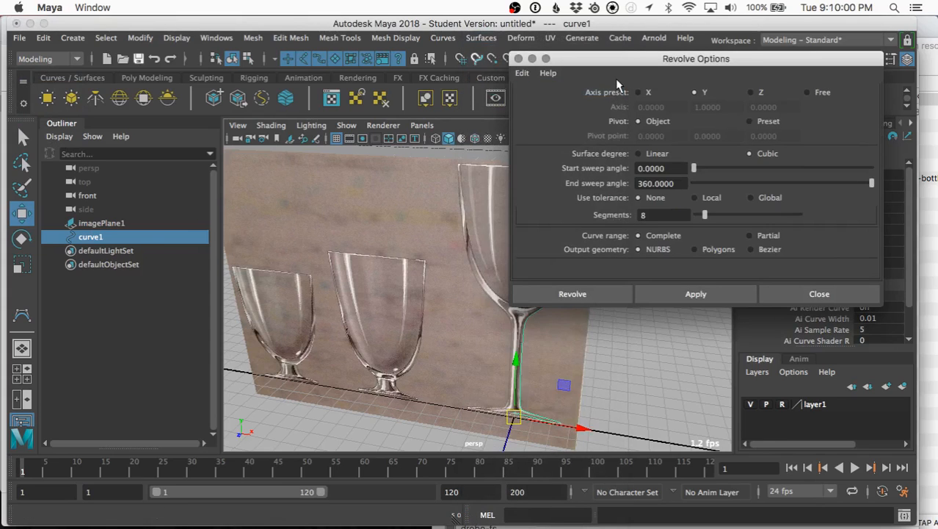
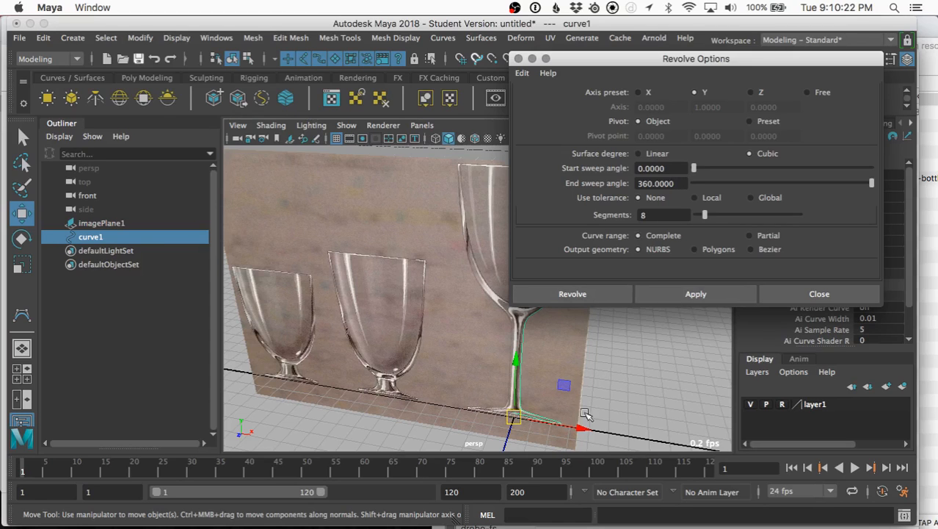
{"action": "left_click", "coordinate": [593, 431]}
{"action": "left_click_drag", "start_coordinate": [594, 431], "coordinate": [692, 443]}
{"action": "left_click", "coordinate": [727, 293]}
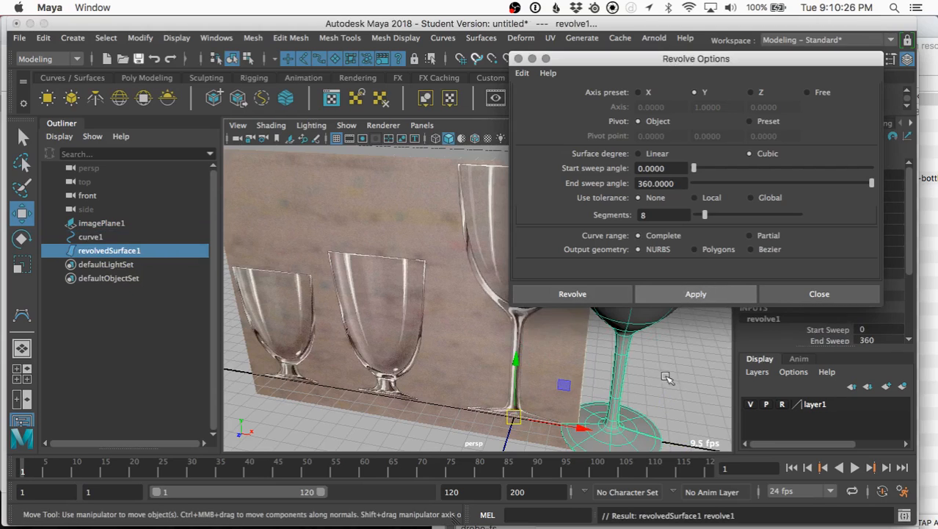
Undo the full revolve, then revolve the curve with an end sweep angle of 170.8949 and inspect the partial glass.
{"action": "left_click_drag", "start_coordinate": [629, 53], "coordinate": [600, 58]}
{"action": "key", "text": "super+z"}
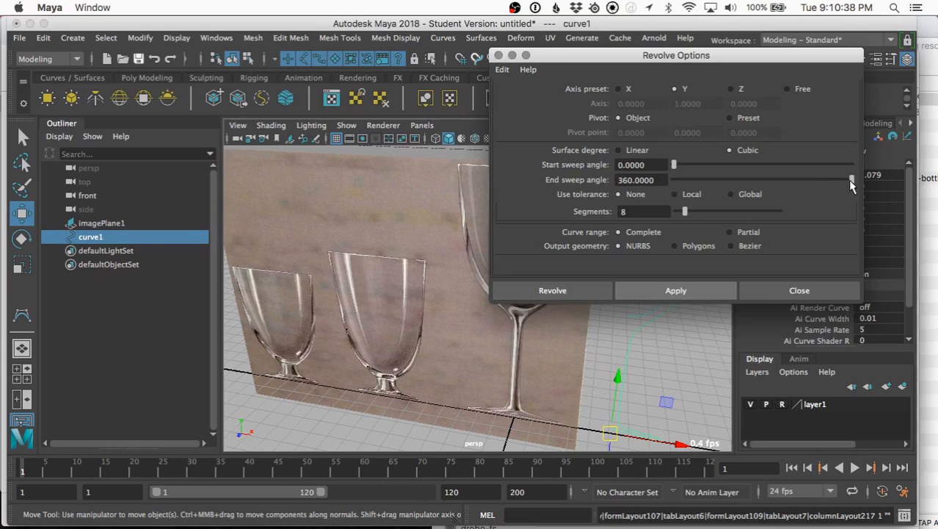
{"action": "left_click_drag", "start_coordinate": [852, 182], "coordinate": [760, 182]}
{"action": "left_click", "coordinate": [669, 291]}
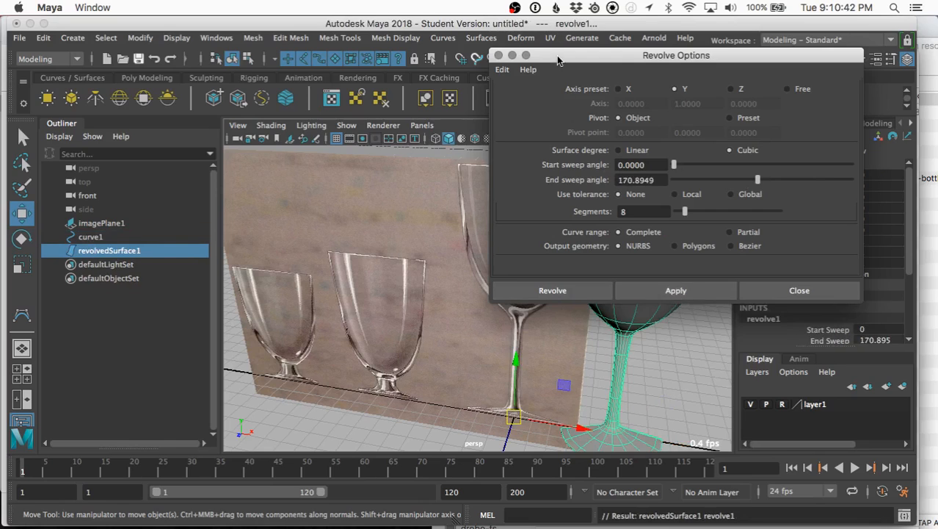
{"action": "key", "text": "f"}
{"action": "left_click_drag", "start_coordinate": [558, 57], "coordinate": [177, 191]}
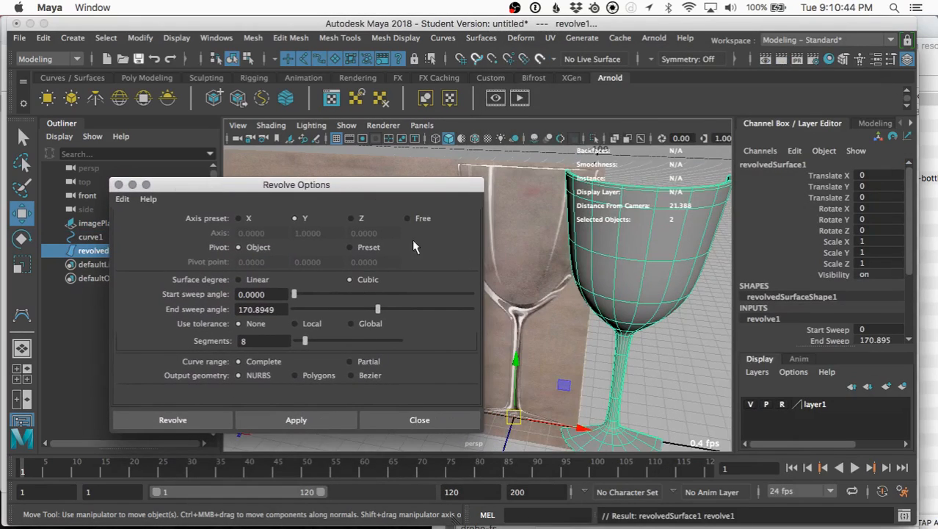
{"action": "left_click_drag", "start_coordinate": [562, 249], "coordinate": [568, 236], "text": "alt"}
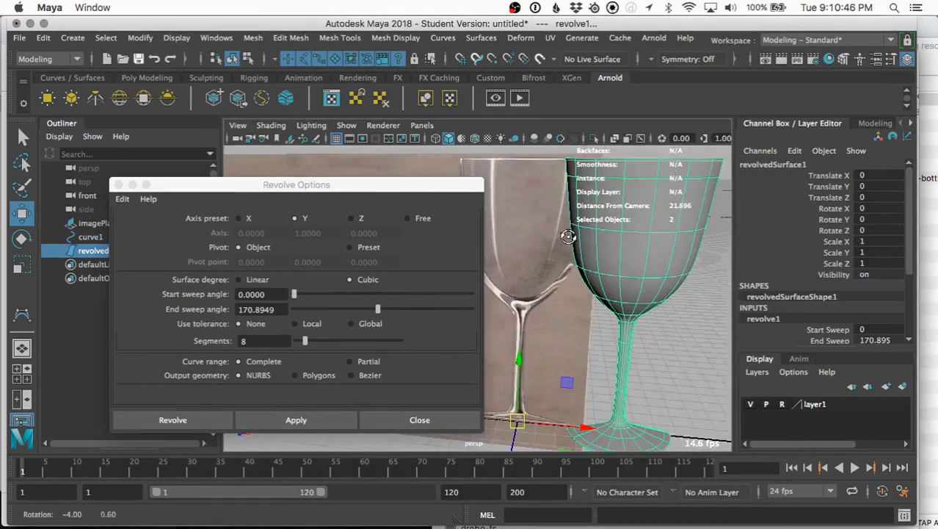
{"action": "left_click", "coordinate": [588, 248]}
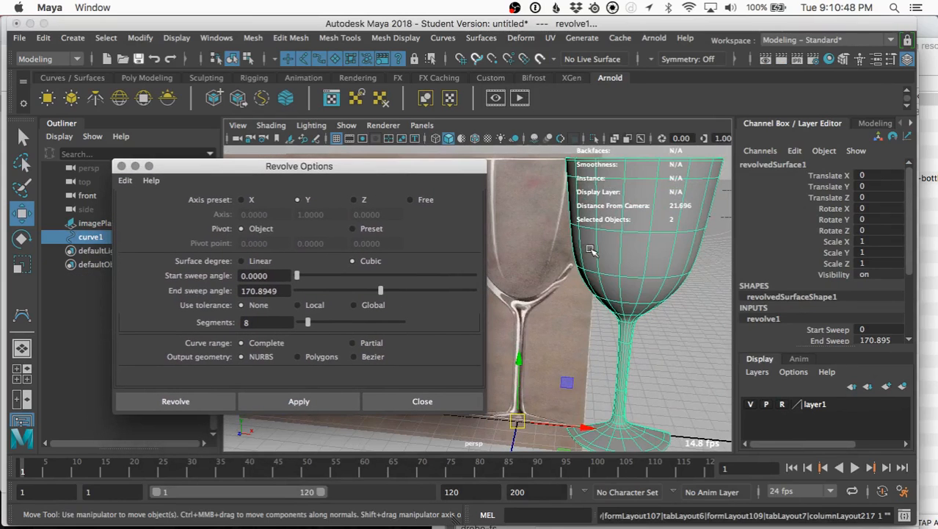
Undo the partial revolve and revolve the curve again with the end sweep angle set to 360, as NURBS geometry.
{"action": "key", "text": "ctrl+z"}
{"action": "left_click_drag", "start_coordinate": [320, 169], "coordinate": [297, 96]}
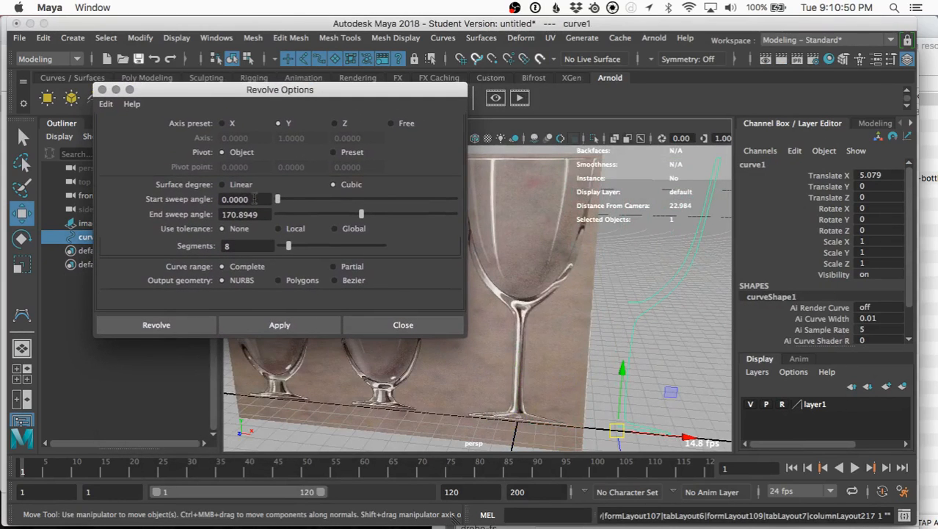
{"action": "left_click_drag", "start_coordinate": [360, 215], "coordinate": [472, 219]}
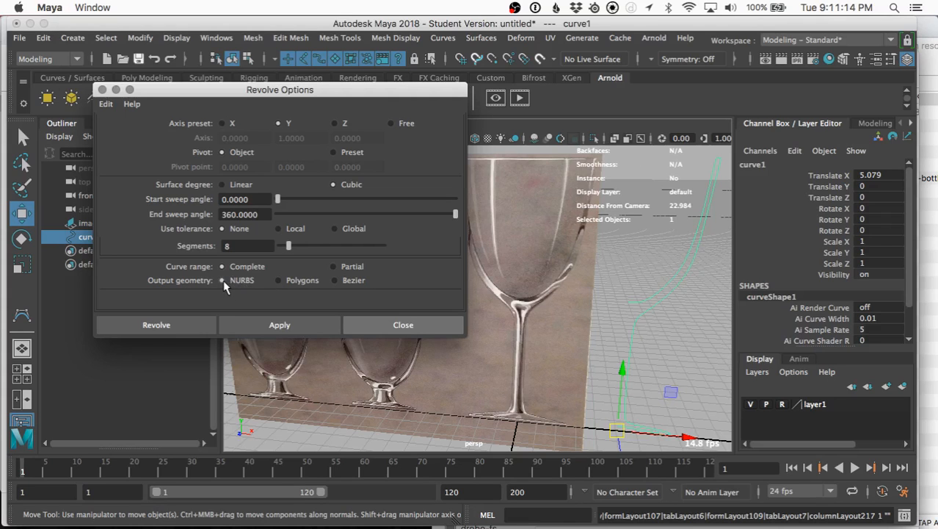
{"action": "left_click", "coordinate": [169, 327]}
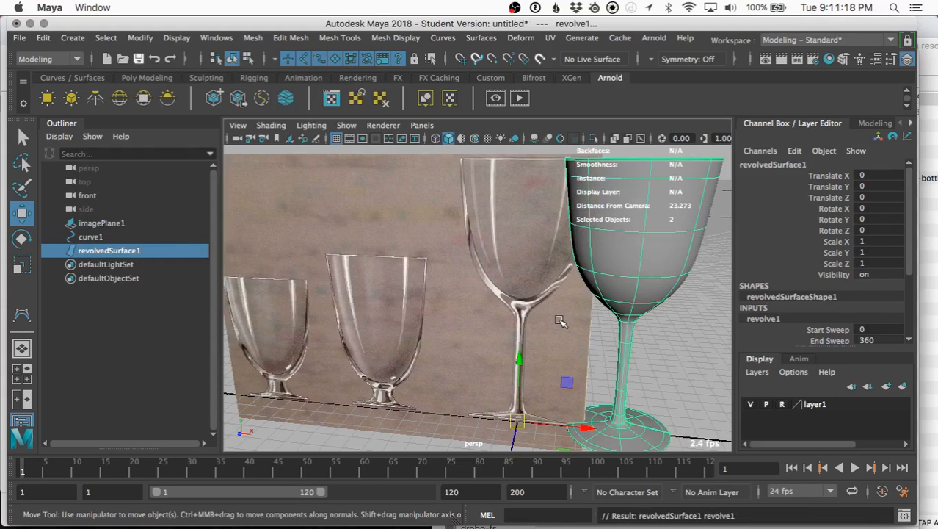
{"action": "mouse_move", "coordinate": [559, 321]}
{"action": "left_mouse_down", "text": "alt"}
{"action": "mouse_move", "coordinate": [556, 310]}
{"action": "mouse_move", "coordinate": [566, 332]}
{"action": "left_mouse_up", "text": "alt"}
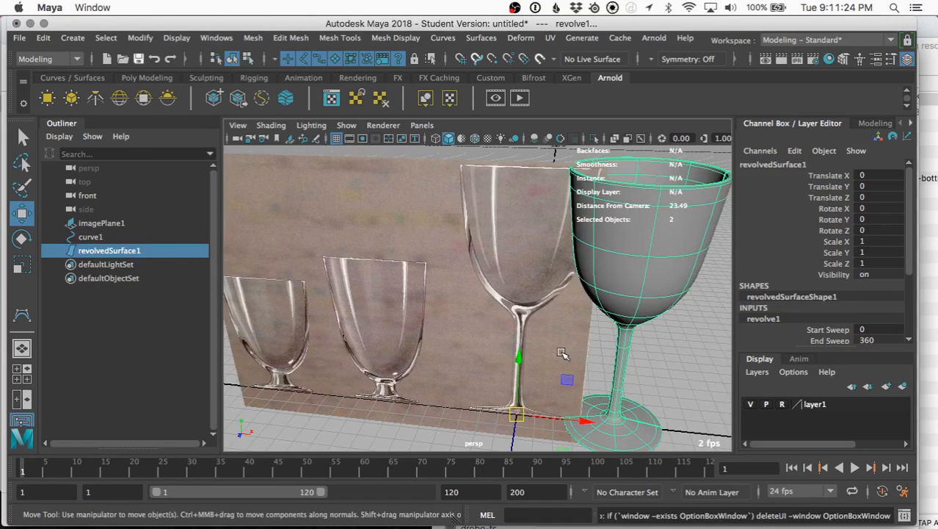
Undo the full revolve and reposition the profile curve along X to about 4.617, beside the reference image.
{"action": "key", "text": "ctrl+z"}
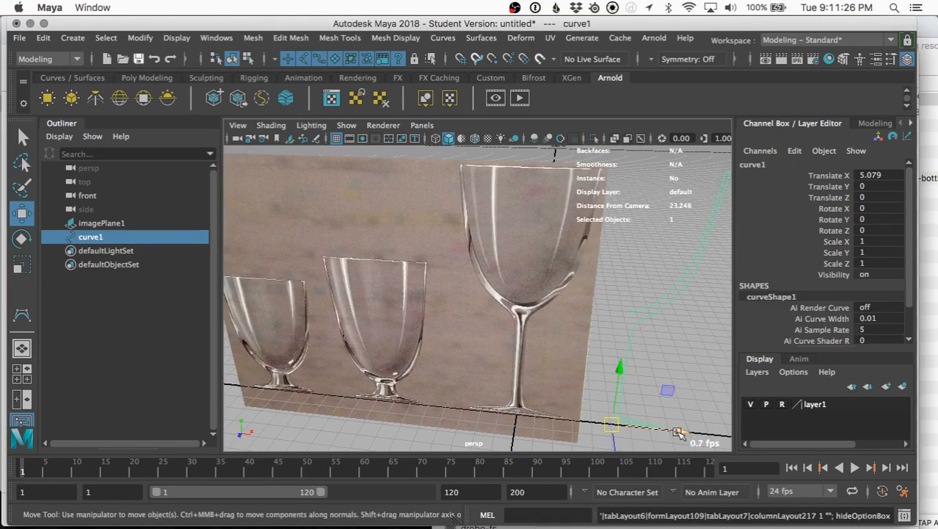
{"action": "left_click_drag", "start_coordinate": [679, 433], "coordinate": [589, 396]}
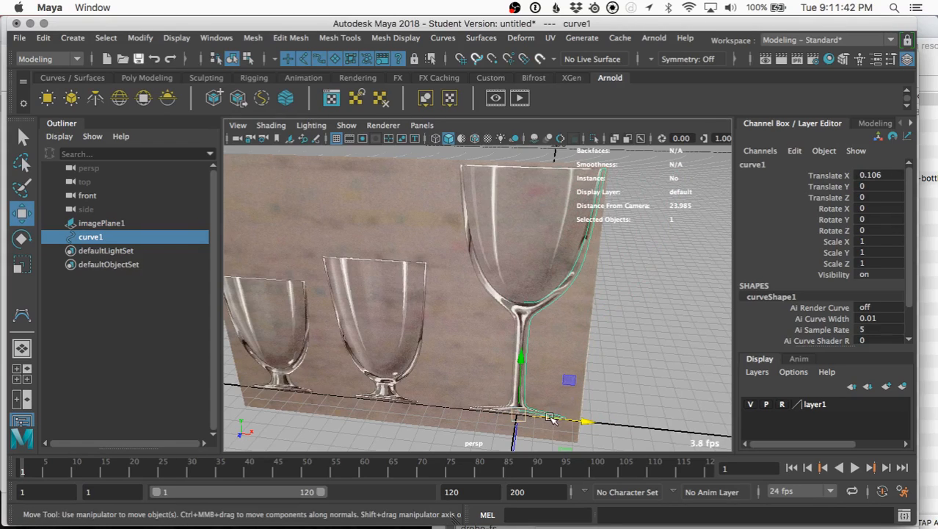
{"action": "left_click_drag", "start_coordinate": [535, 419], "coordinate": [624, 440]}
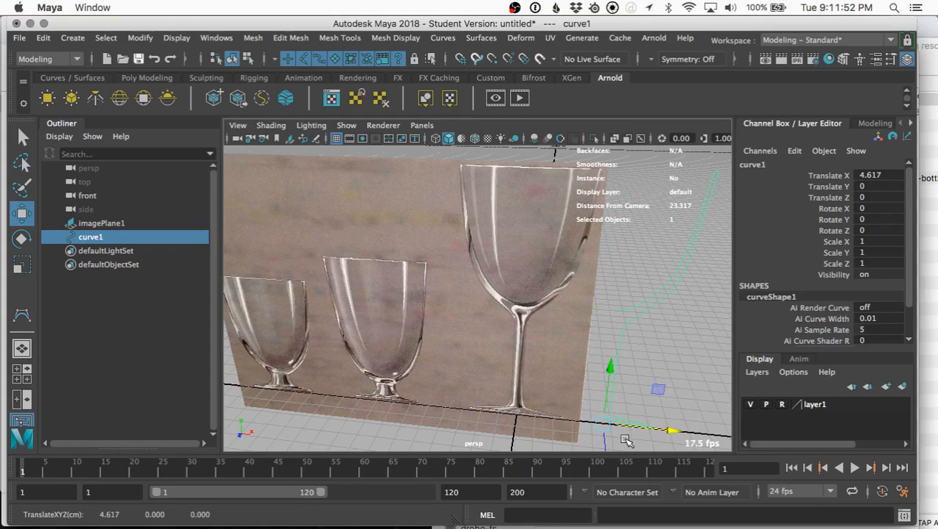
Snap the profile curve back to the origin along X and revolve it 360° around Y as a NURBS surface.
{"action": "key", "text": "x"}
{"action": "middle_click_drag", "start_coordinate": [565, 418], "coordinate": [542, 417]}
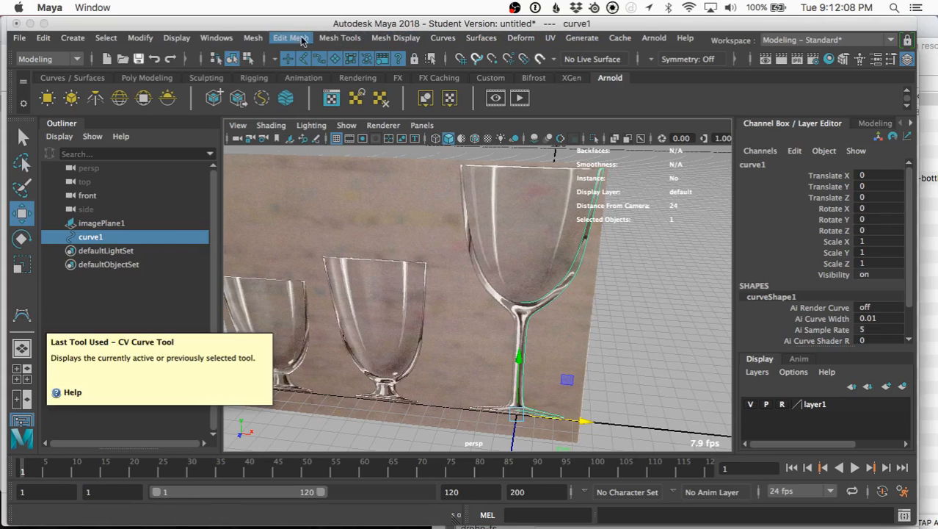
{"action": "left_click", "coordinate": [481, 37]}
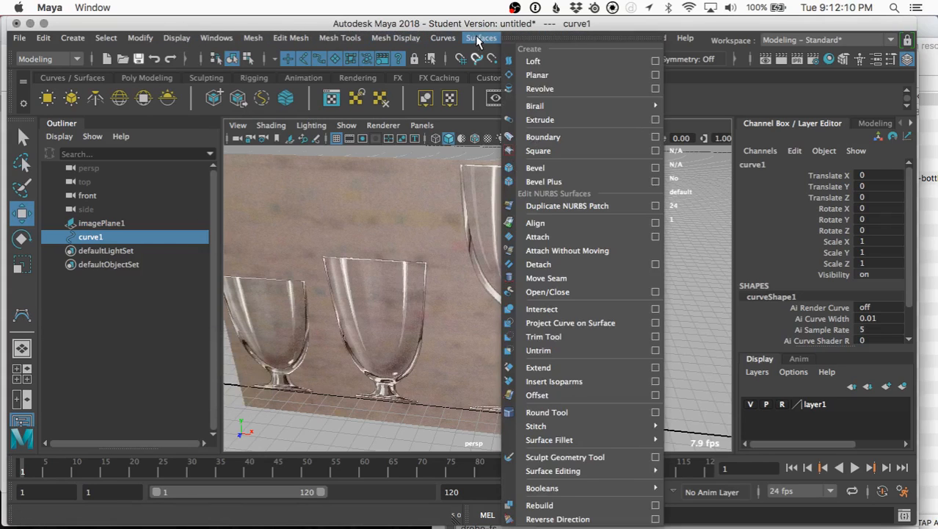
{"action": "left_click", "coordinate": [553, 89]}
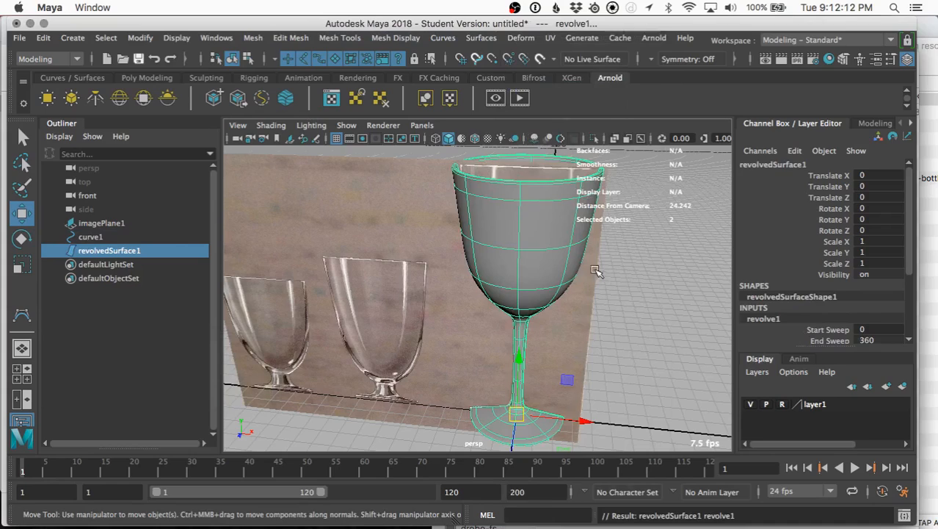
{"action": "mouse_move", "coordinate": [597, 272]}
{"action": "left_mouse_down", "text": "alt"}
{"action": "mouse_move", "coordinate": [586, 318]}
{"action": "mouse_move", "coordinate": [592, 241]}
{"action": "mouse_move", "coordinate": [605, 223]}
{"action": "mouse_move", "coordinate": [593, 259]}
{"action": "left_mouse_up", "text": "alt"}
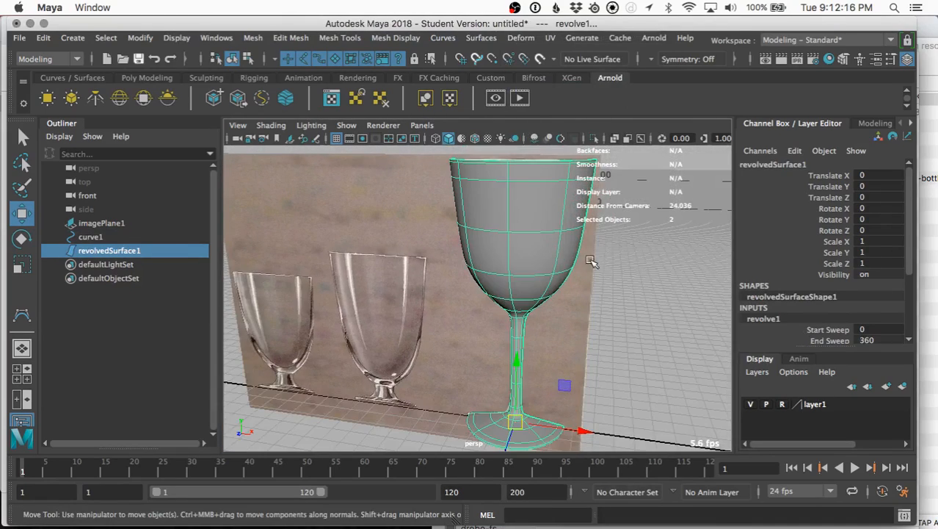
Hide layer1 containing the reference image and inspect the revolved glass on its own.
{"action": "left_click", "coordinate": [749, 404]}
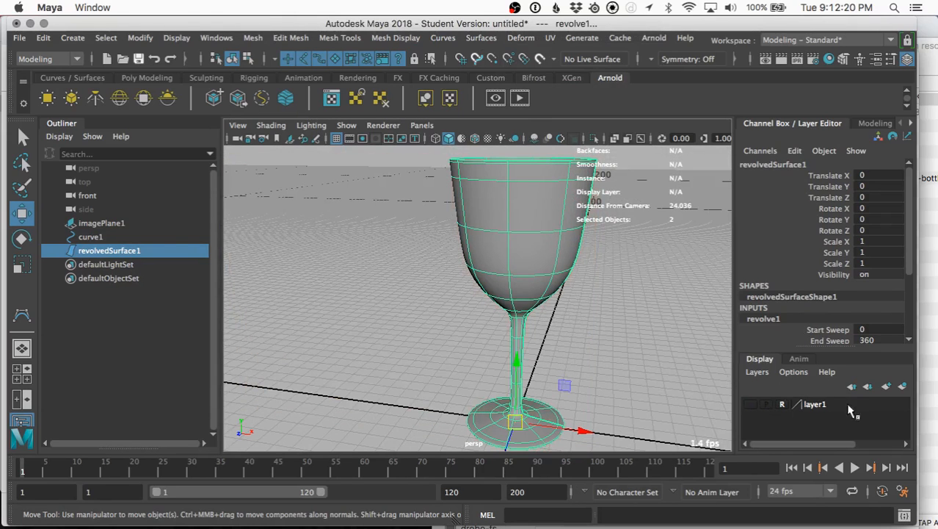
{"action": "left_click_drag", "start_coordinate": [592, 319], "coordinate": [560, 343], "text": "alt"}
{"action": "left_click_drag", "start_coordinate": [509, 306], "coordinate": [535, 303], "text": "alt"}
{"action": "left_click_drag", "start_coordinate": [593, 279], "coordinate": [592, 282], "text": "alt"}
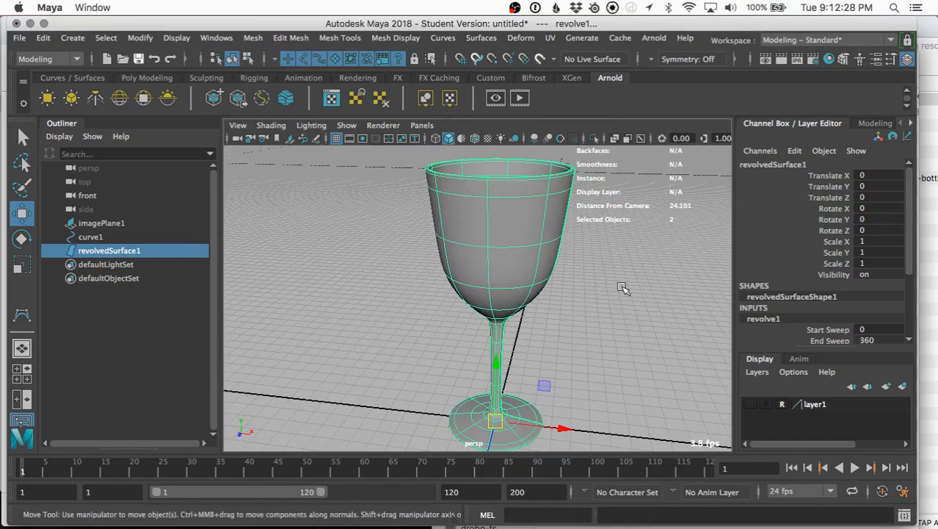
Try a partial revolve by lowering the glass's End Sweep to about 10.496, and restore it to 360.
{"action": "scroll", "coordinate": [859, 294], "scroll_direction": "down", "scroll_amount": 5}
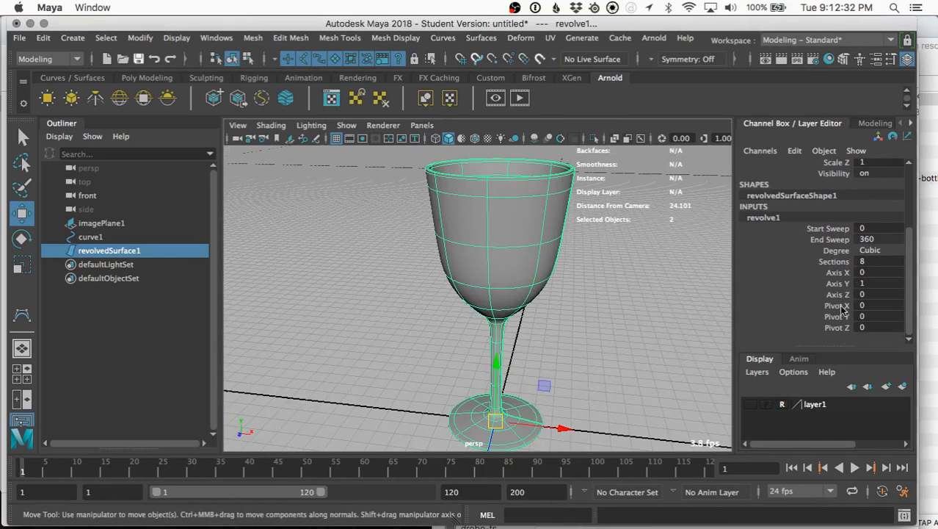
{"action": "left_click", "coordinate": [841, 241]}
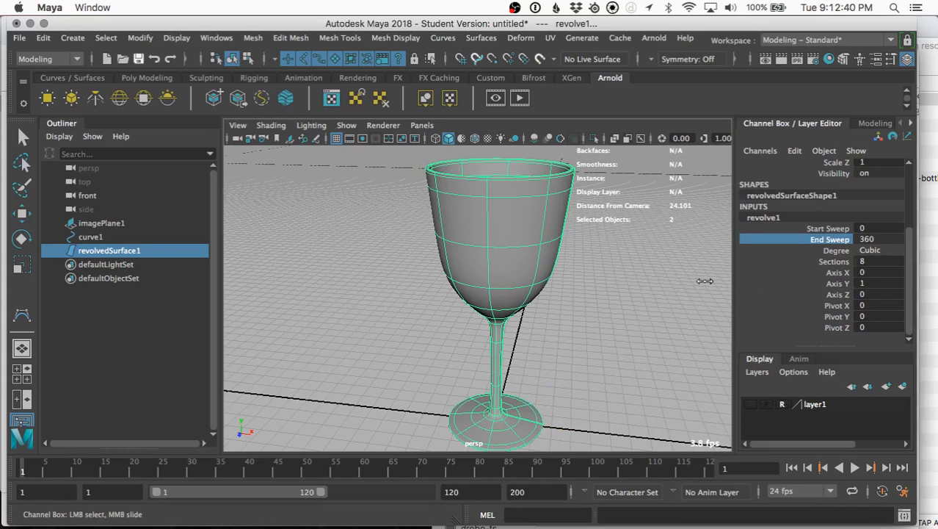
{"action": "middle_click_drag", "start_coordinate": [705, 281], "coordinate": [496, 329]}
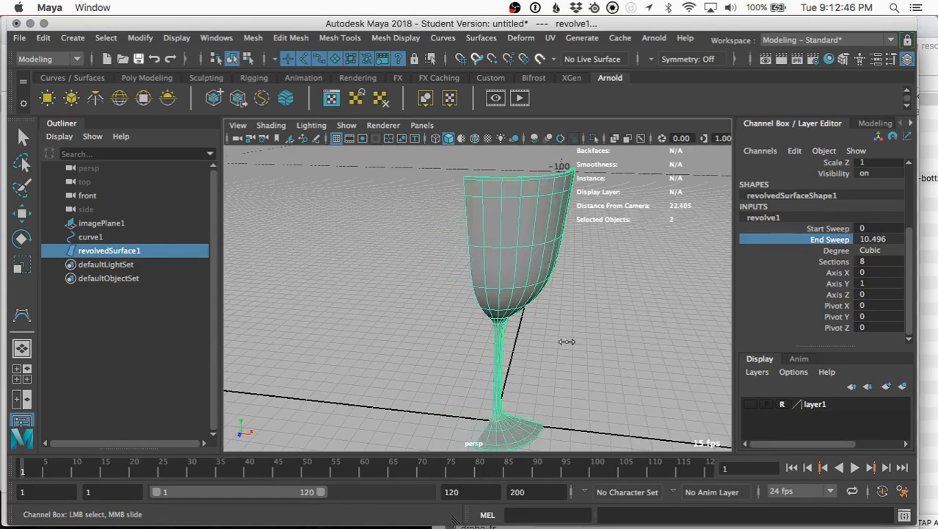
{"action": "middle_click_drag", "start_coordinate": [567, 342], "coordinate": [766, 354]}
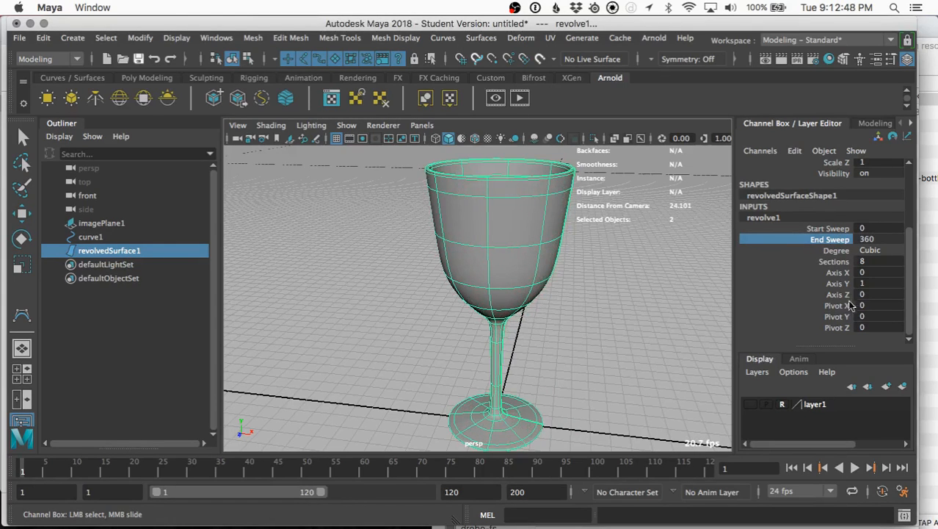
Compare the Linear degree on the revolve, restore Cubic, and try varying the Sections before returning to 8.
{"action": "left_click", "coordinate": [867, 250]}
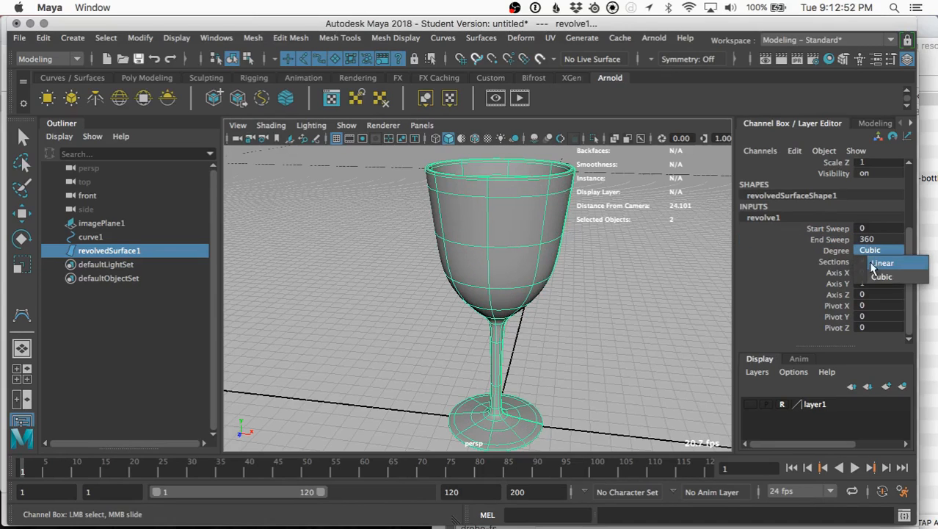
{"action": "left_click", "coordinate": [881, 264]}
{"action": "left_click", "coordinate": [872, 253]}
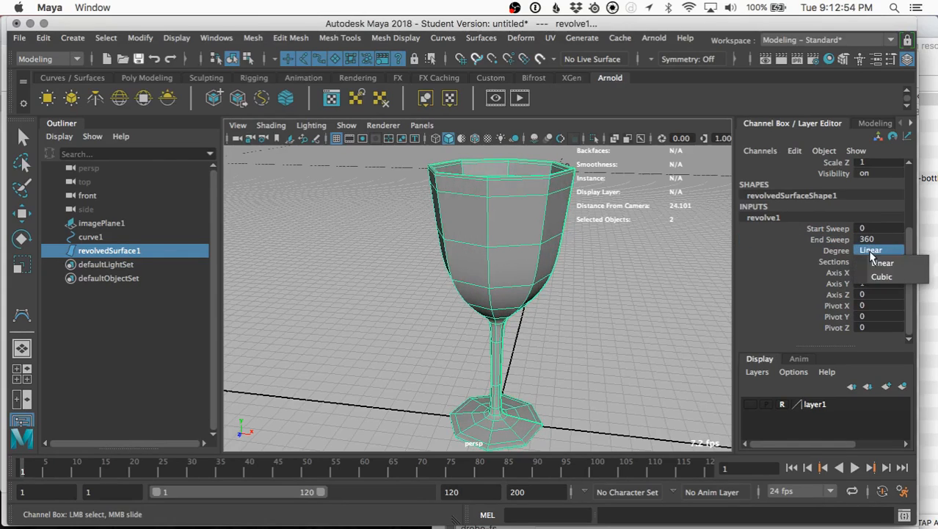
{"action": "left_click", "coordinate": [879, 274]}
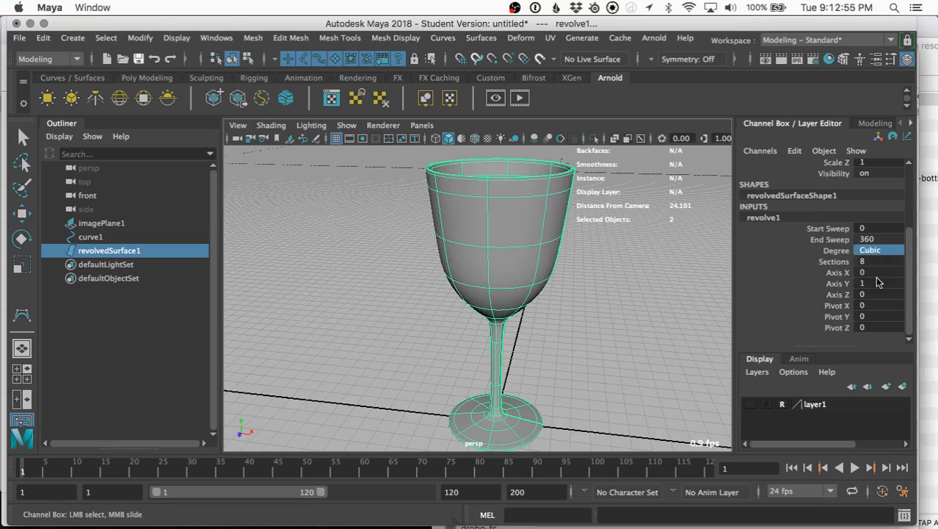
{"action": "left_click", "coordinate": [837, 262]}
{"action": "middle_click_drag", "start_coordinate": [673, 318], "coordinate": [646, 368]}
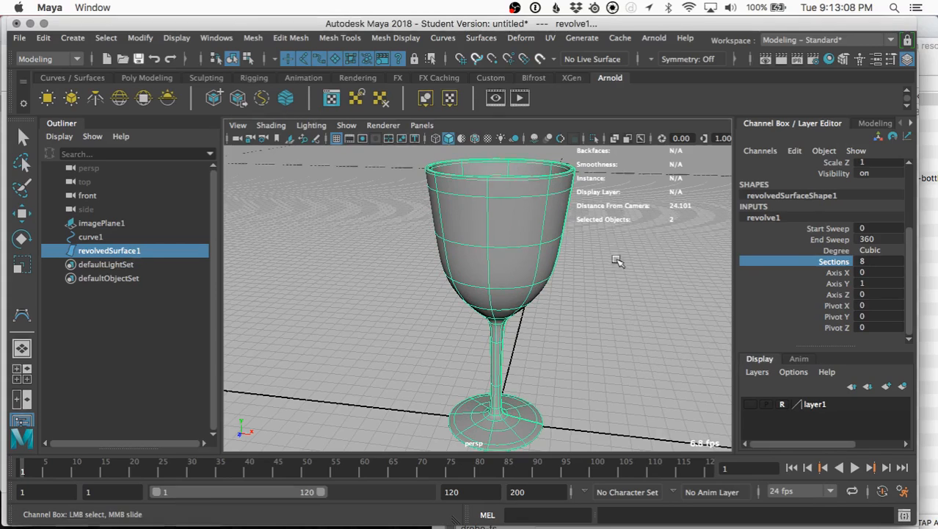
Try pulling the rim's control vertices on one side of the glass outward along X, and undo the move.
{"action": "mouse_move", "coordinate": [618, 260]}
{"action": "left_mouse_down", "text": "alt"}
{"action": "mouse_move", "coordinate": [604, 337]}
{"action": "mouse_move", "coordinate": [610, 279]}
{"action": "mouse_move", "coordinate": [628, 250]}
{"action": "left_mouse_up", "text": "alt"}
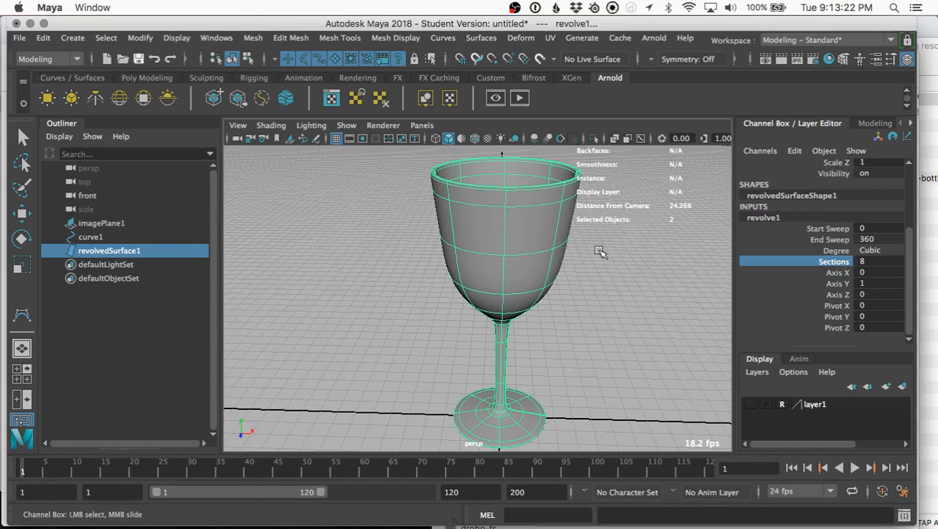
{"action": "right_click_drag", "start_coordinate": [533, 202], "coordinate": [481, 147]}
{"action": "left_click_drag", "start_coordinate": [524, 189], "coordinate": [564, 241], "text": "alt"}
{"action": "left_click_drag", "start_coordinate": [631, 201], "coordinate": [688, 244]}
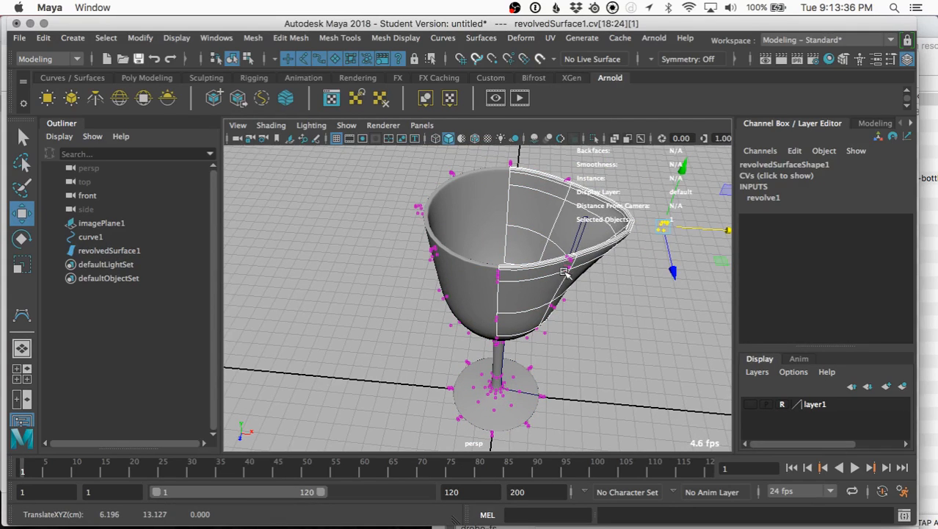
{"action": "key", "text": "z"}
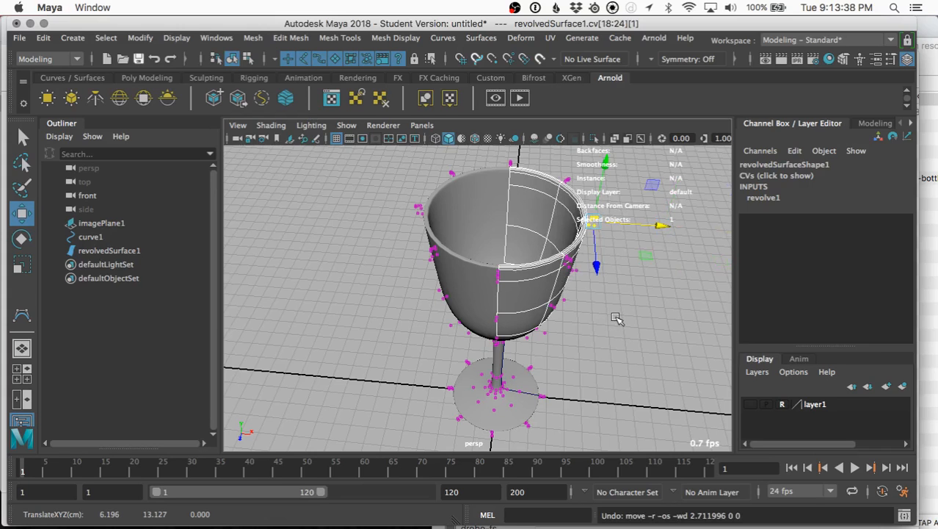
{"action": "key", "text": "z"}
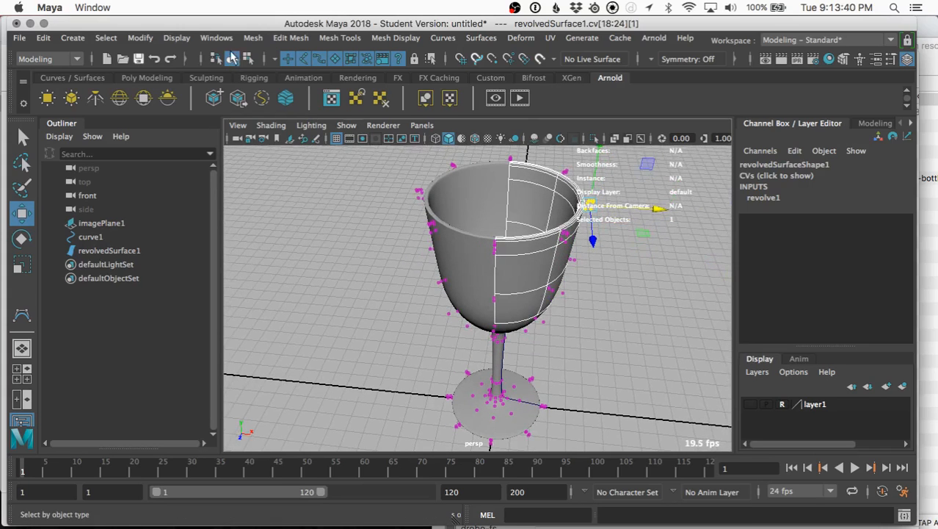
Return to whole-object selection and select the revolved glass with the Select tool.
{"action": "left_click", "coordinate": [233, 59]}
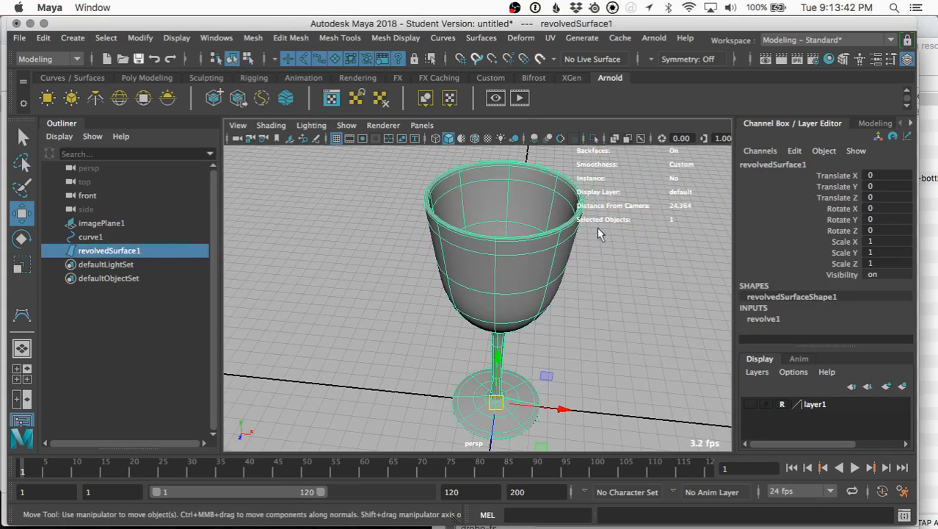
{"action": "left_click", "coordinate": [617, 285]}
{"action": "left_click", "coordinate": [564, 291]}
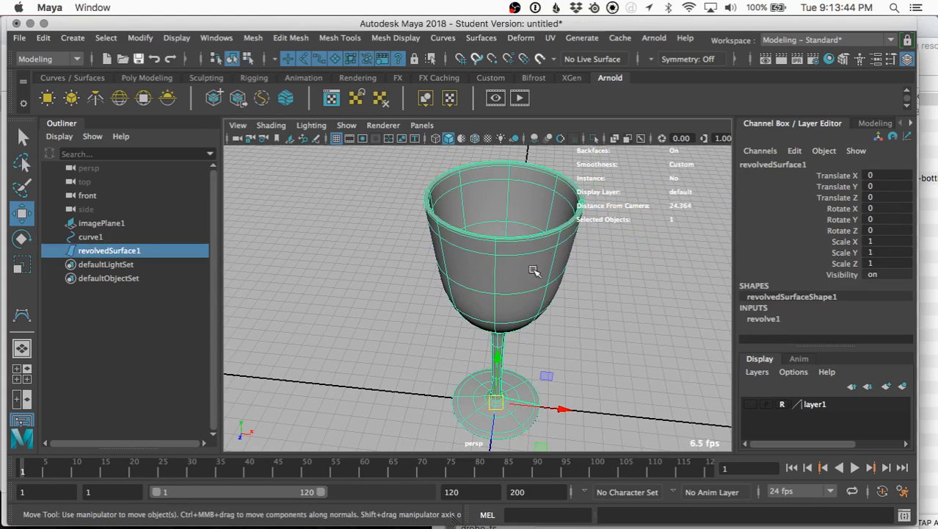
{"action": "key", "text": "q"}
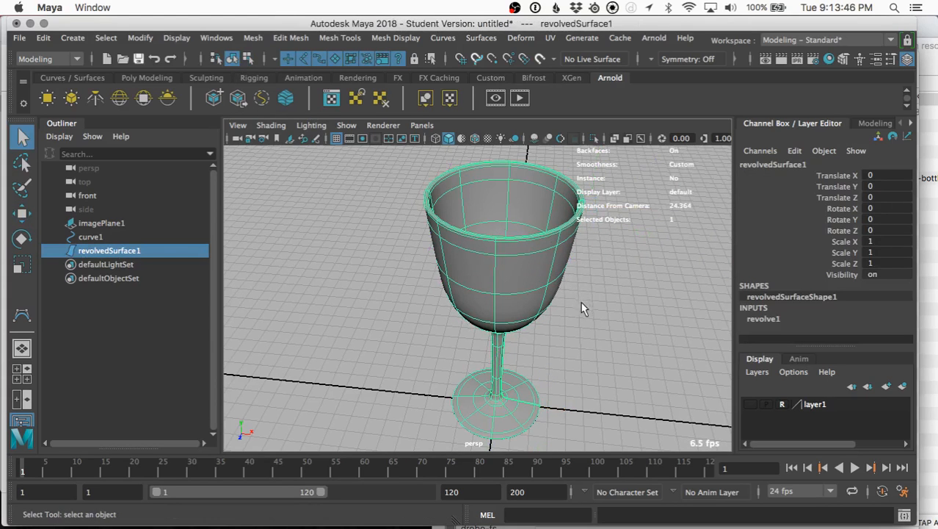
{"action": "left_click_drag", "start_coordinate": [581, 309], "coordinate": [584, 288], "text": "alt"}
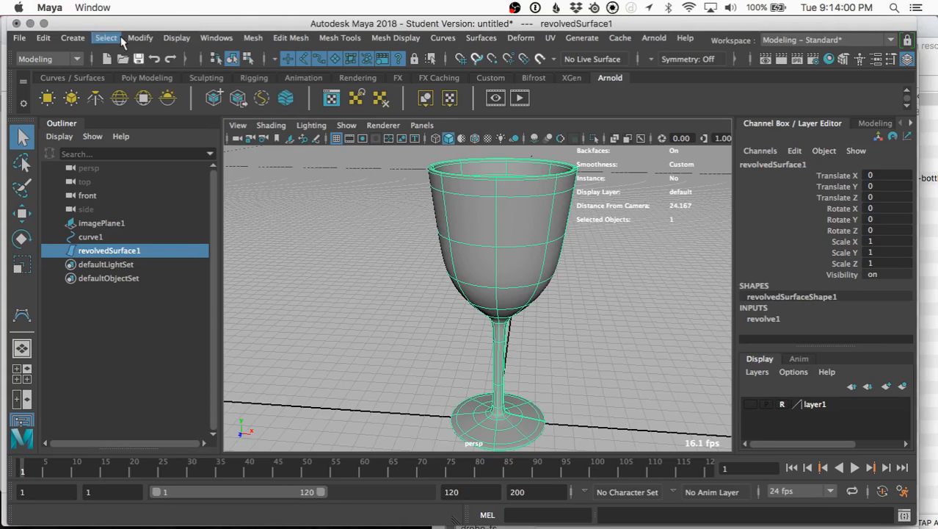
Create a NURBS plane under the glass and scale it uniformly to about 63.704 as a ground surface.
{"action": "left_click", "coordinate": [71, 38]}
{"action": "mouse_move", "coordinate": [221, 72]}
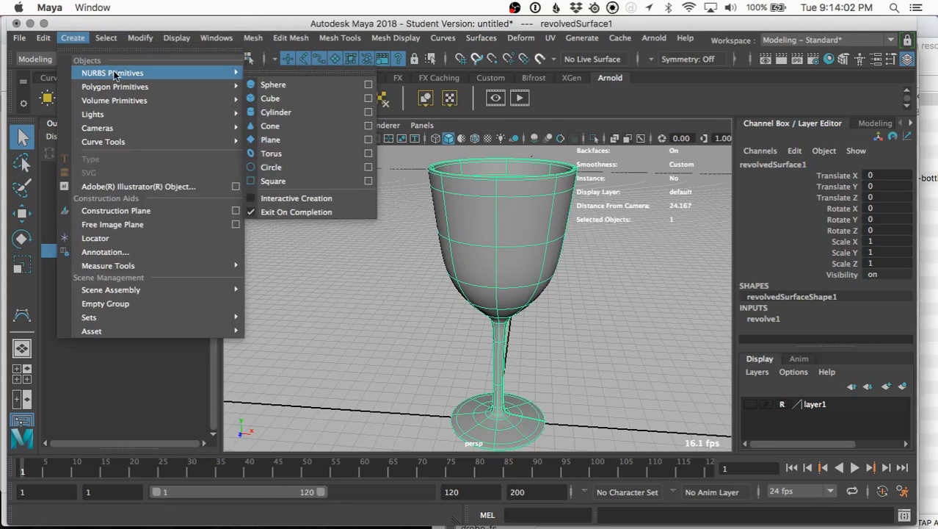
{"action": "left_click", "coordinate": [262, 138]}
{"action": "scroll", "coordinate": [380, 217], "scroll_direction": "down", "scroll_amount": 5}
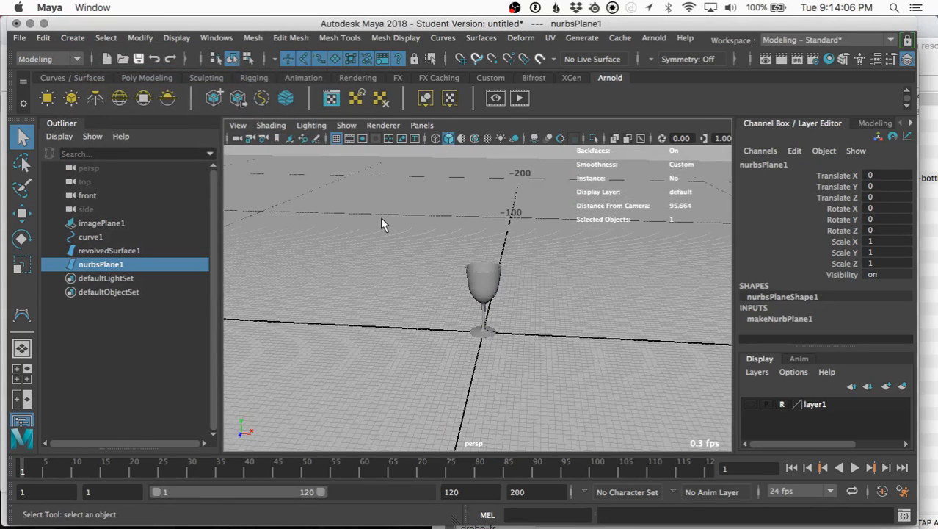
{"action": "key", "text": "r"}
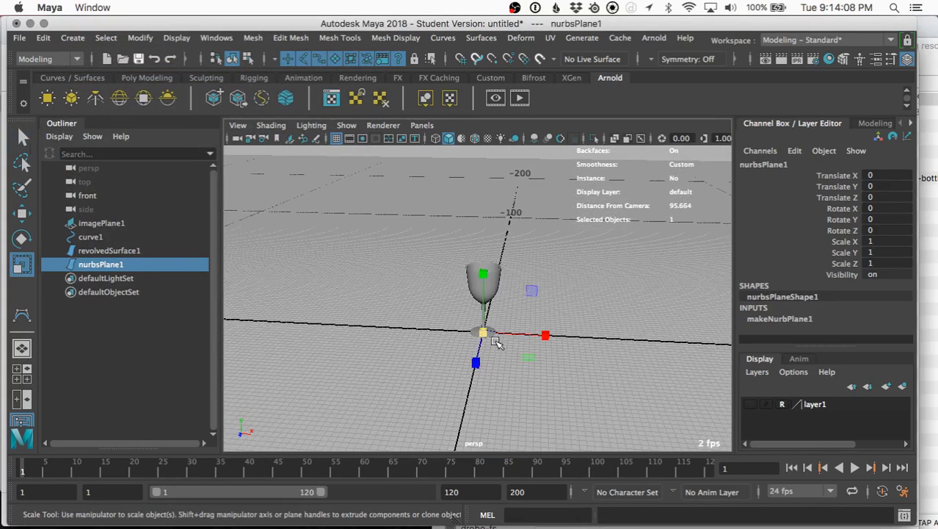
{"action": "left_click_drag", "start_coordinate": [487, 334], "coordinate": [724, 340]}
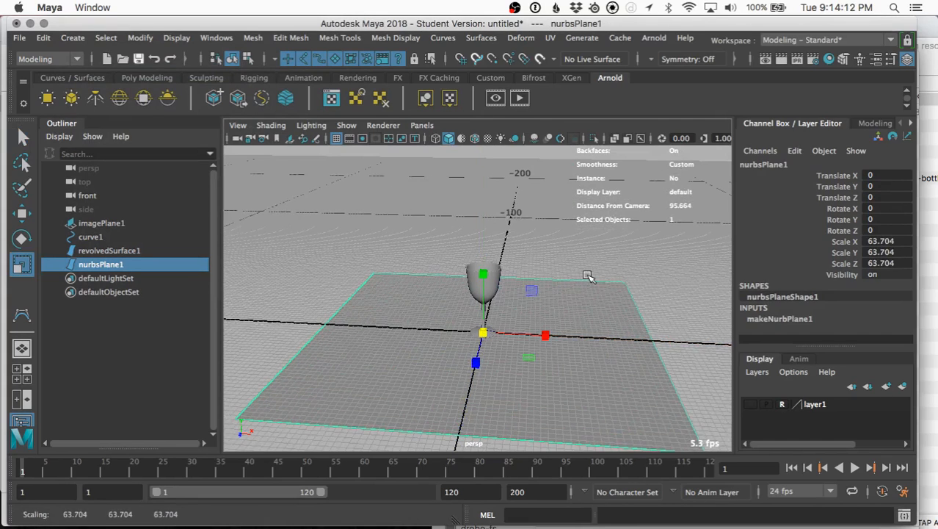
Assign a new Blinn material to the ground plane.
{"action": "key", "text": "space"}
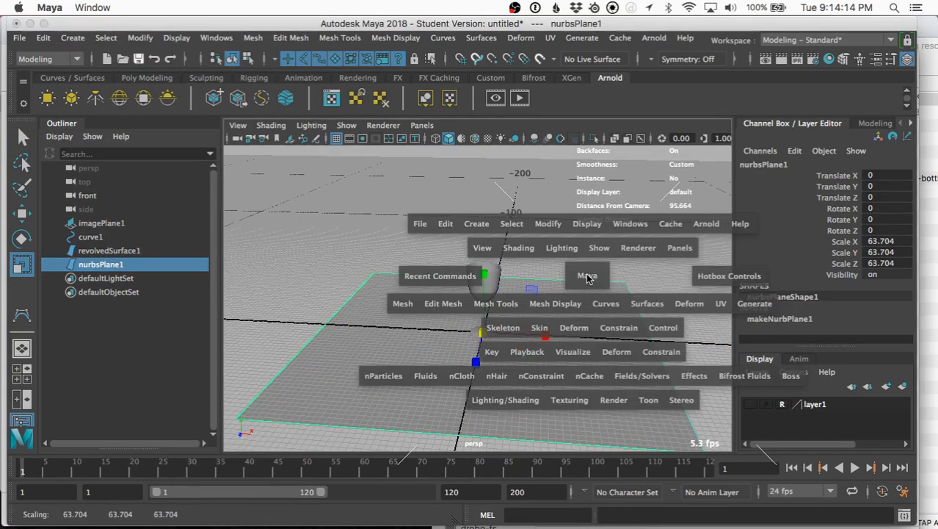
{"action": "left_click", "coordinate": [534, 401]}
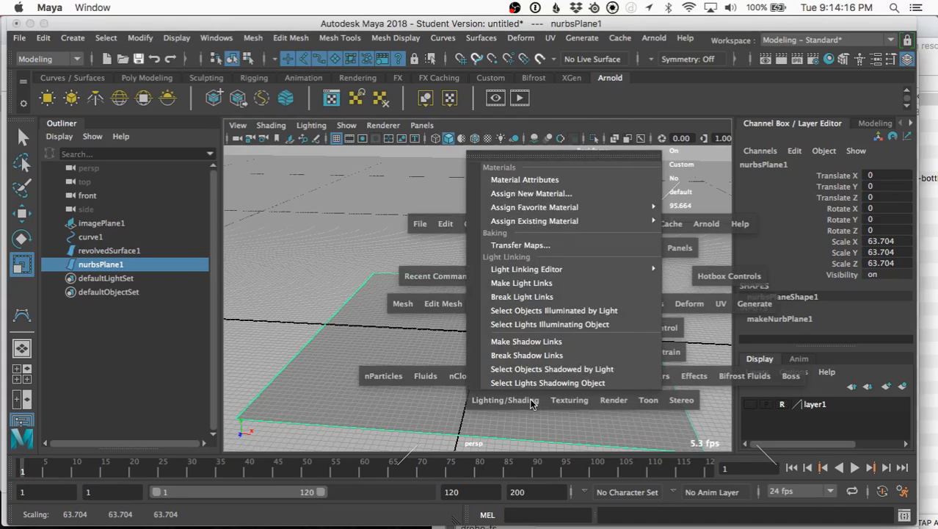
{"action": "mouse_move", "coordinate": [557, 228]}
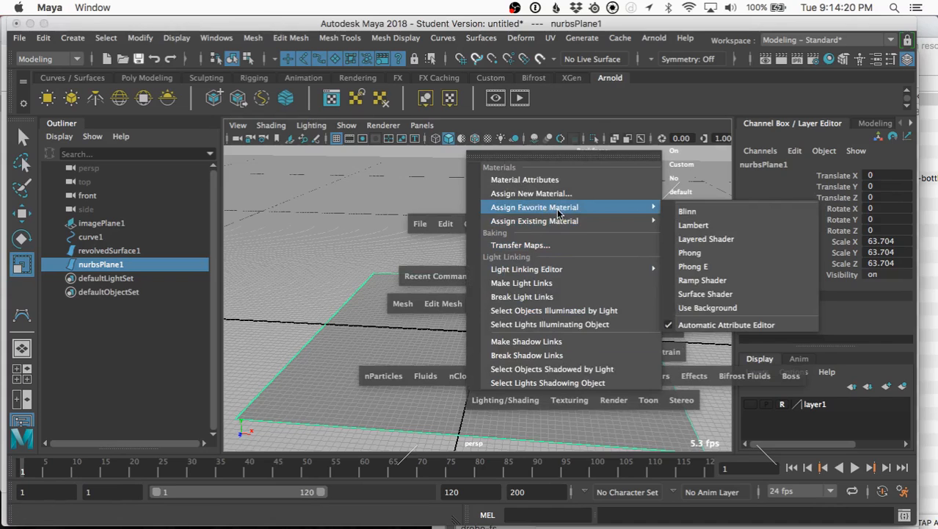
{"action": "mouse_move", "coordinate": [561, 210]}
{"action": "left_click", "coordinate": [688, 211]}
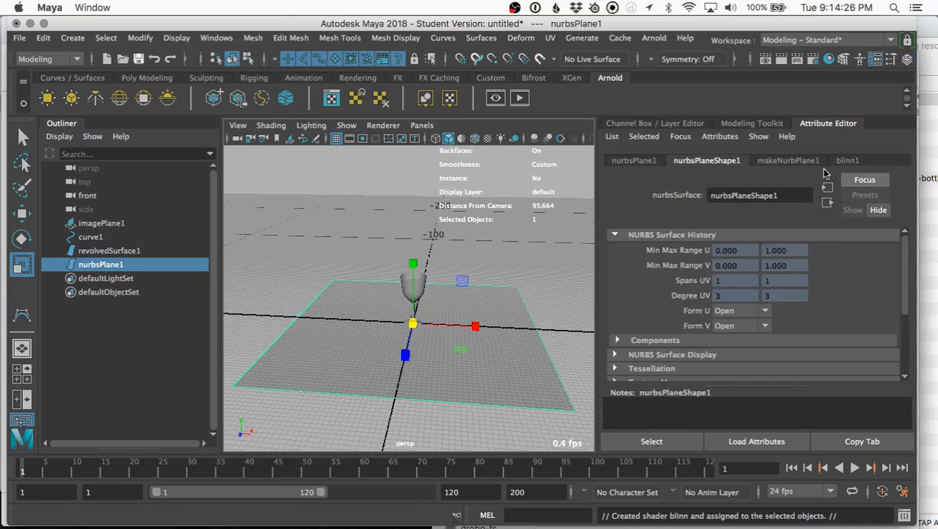
Change the ground plane material's type from Blinn to Ai Standard Surface.
{"action": "left_click", "coordinate": [846, 161]}
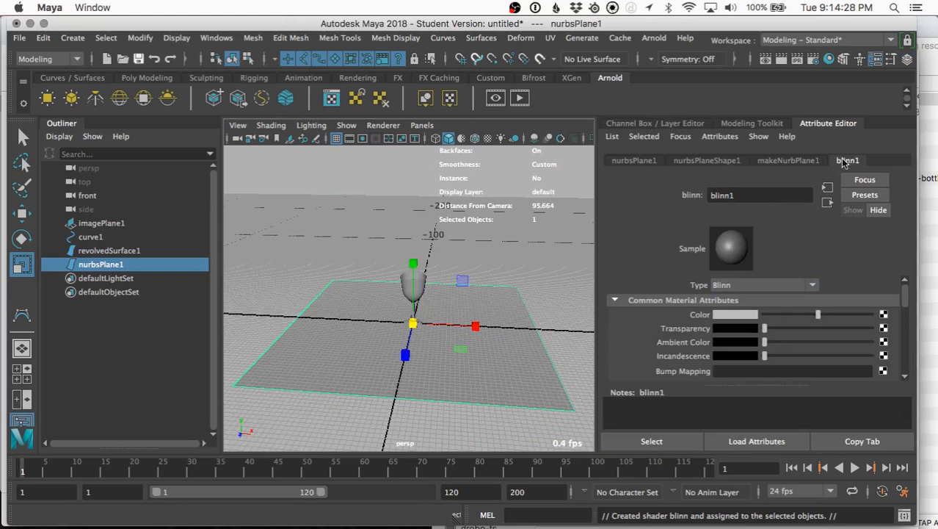
{"action": "left_click", "coordinate": [762, 286]}
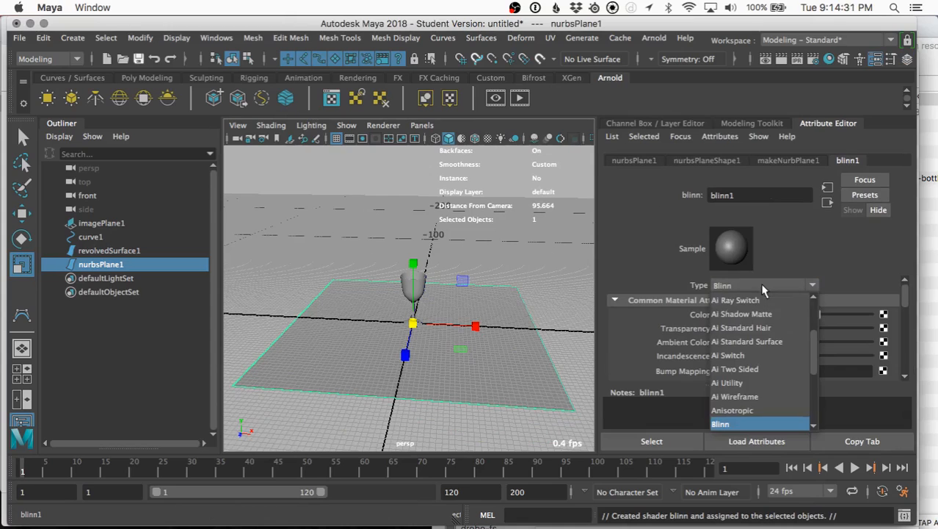
{"action": "left_click", "coordinate": [762, 342]}
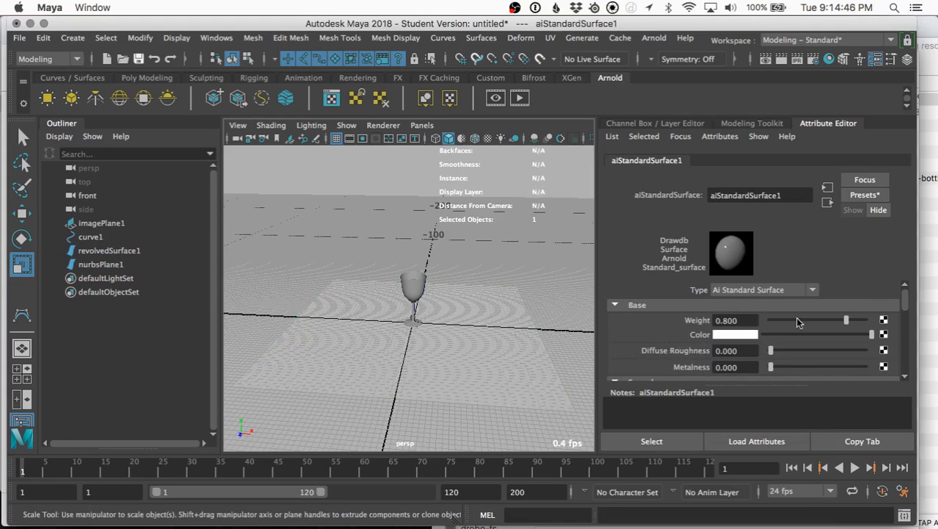
Browse the material presets available for the ground plane's Ai Standard Surface shader.
{"action": "scroll", "coordinate": [795, 317], "scroll_direction": "down", "scroll_amount": 3}
{"action": "scroll", "coordinate": [798, 319], "scroll_direction": "up", "scroll_amount": 3}
{"action": "left_click", "coordinate": [861, 196]}
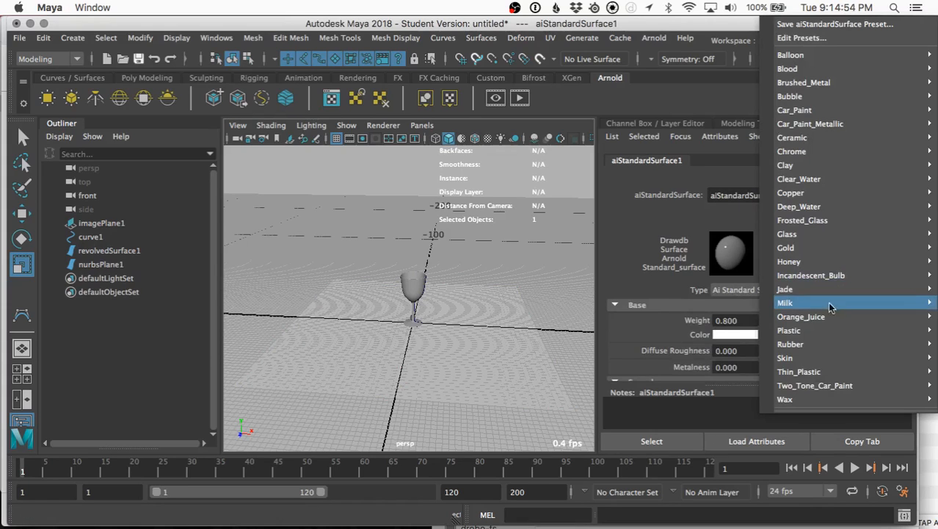
{"action": "mouse_move", "coordinate": [836, 275]}
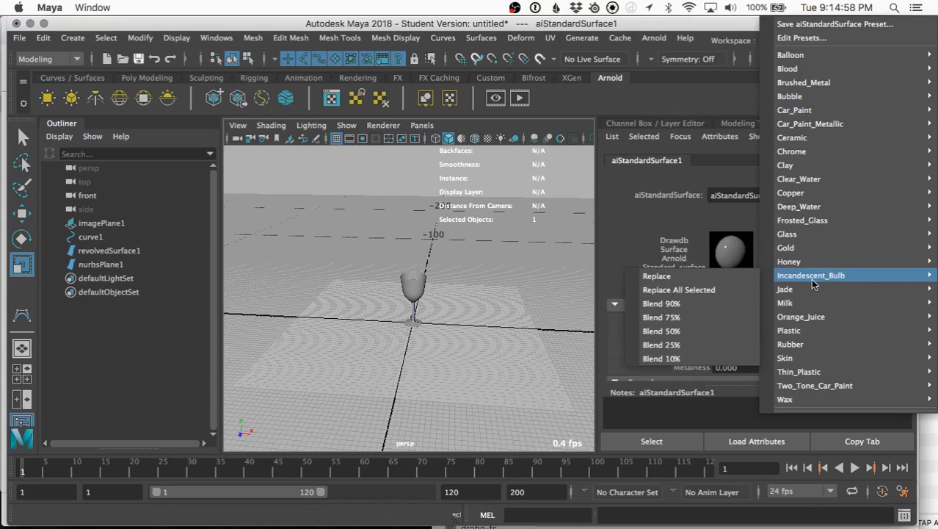
{"action": "mouse_move", "coordinate": [783, 345]}
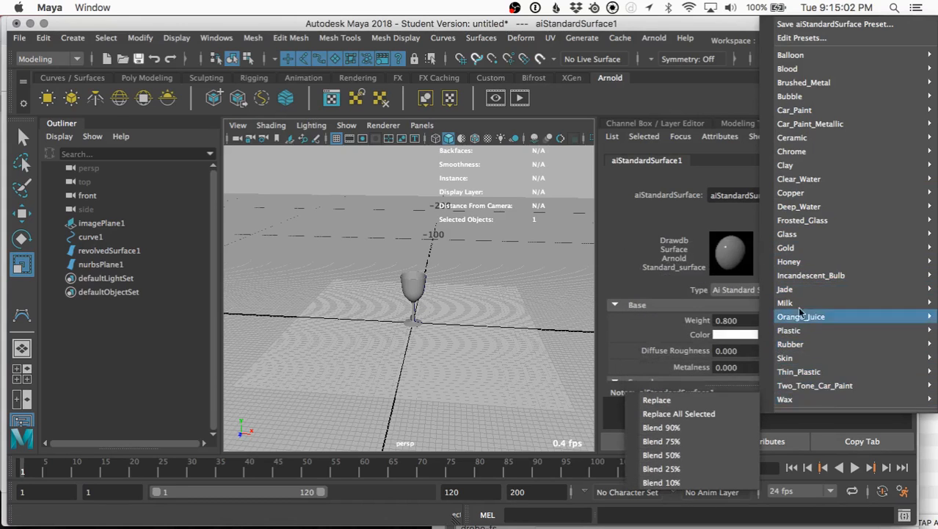
{"action": "mouse_move", "coordinate": [812, 71]}
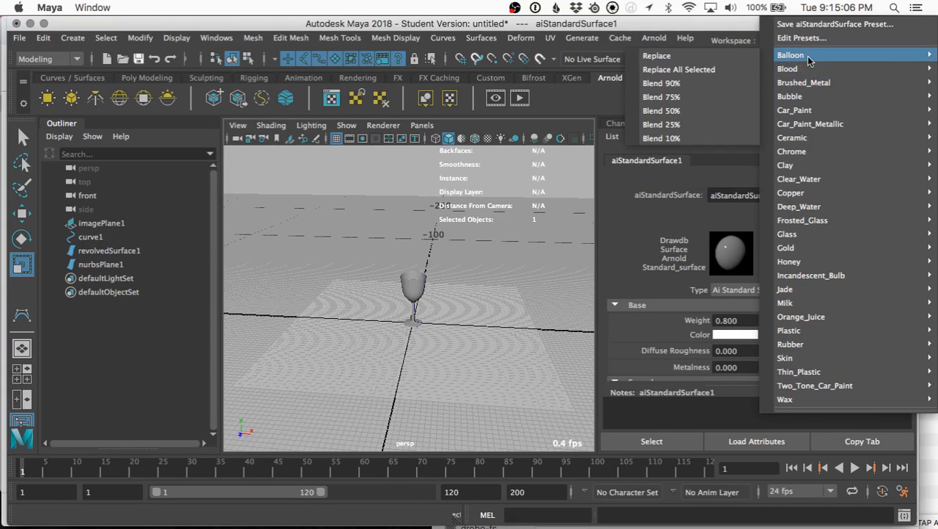
{"action": "mouse_move", "coordinate": [813, 98]}
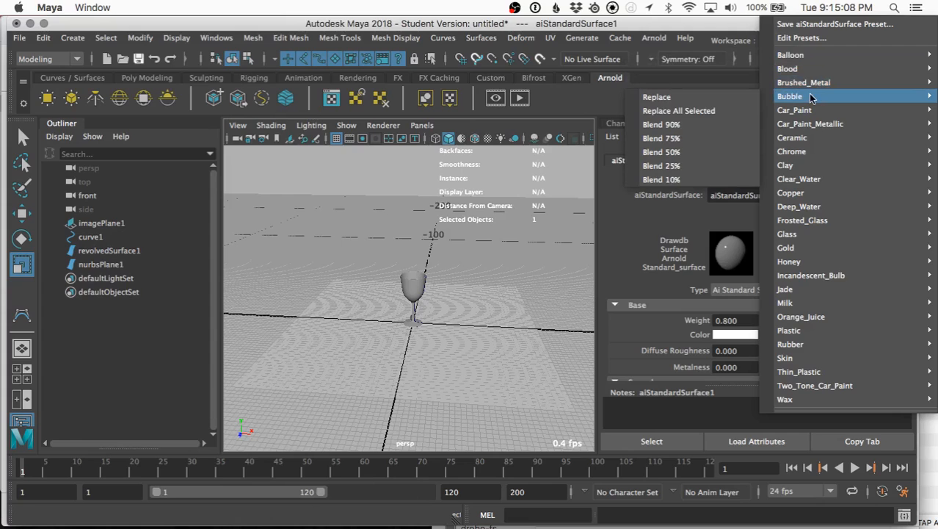
Replace the ground plane material's settings with the Brushed_Metal preset.
{"action": "mouse_move", "coordinate": [812, 158]}
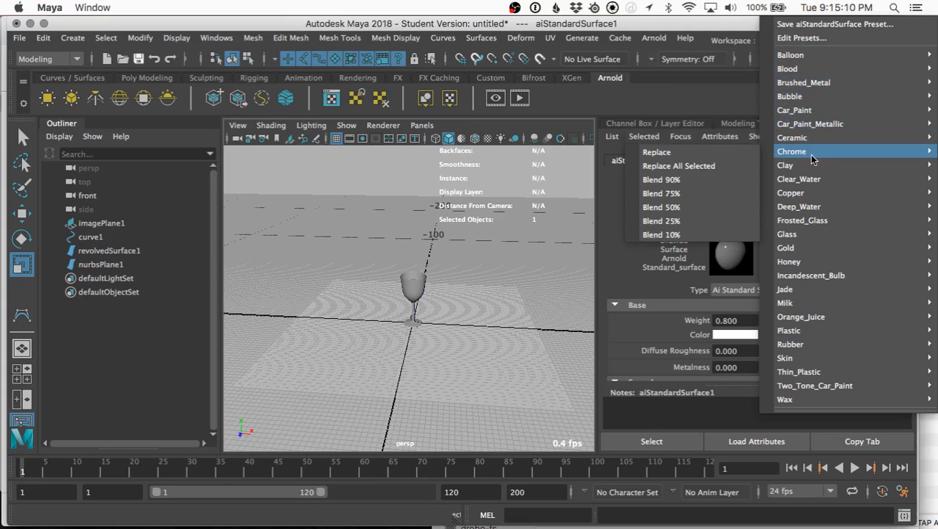
{"action": "mouse_move", "coordinate": [811, 186]}
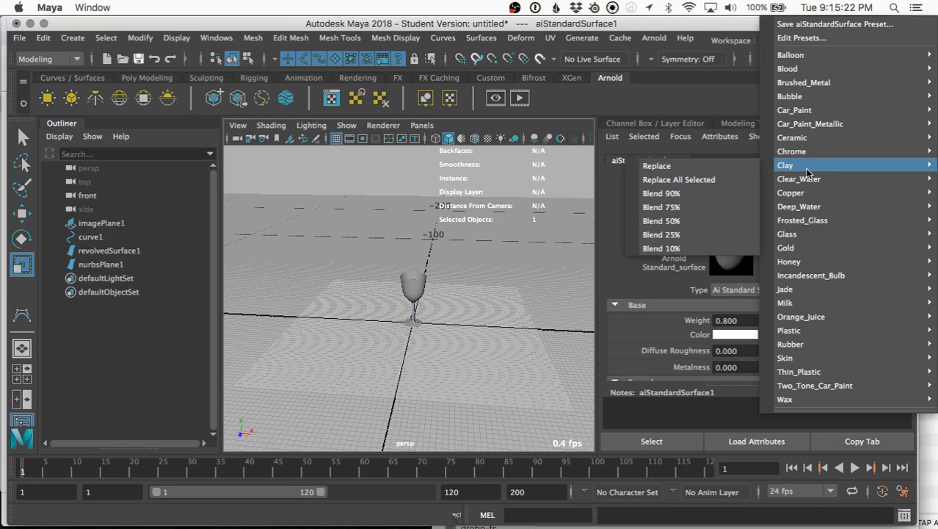
{"action": "mouse_move", "coordinate": [815, 374]}
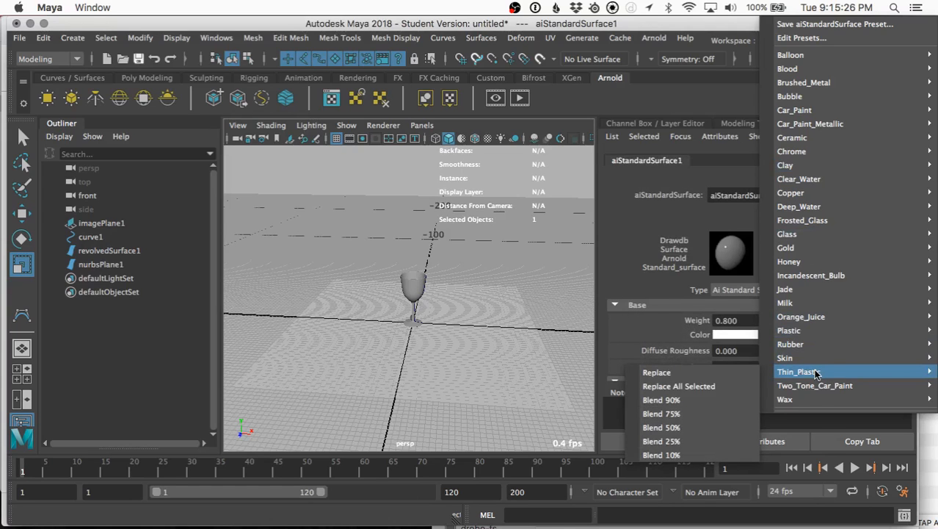
{"action": "mouse_move", "coordinate": [812, 354]}
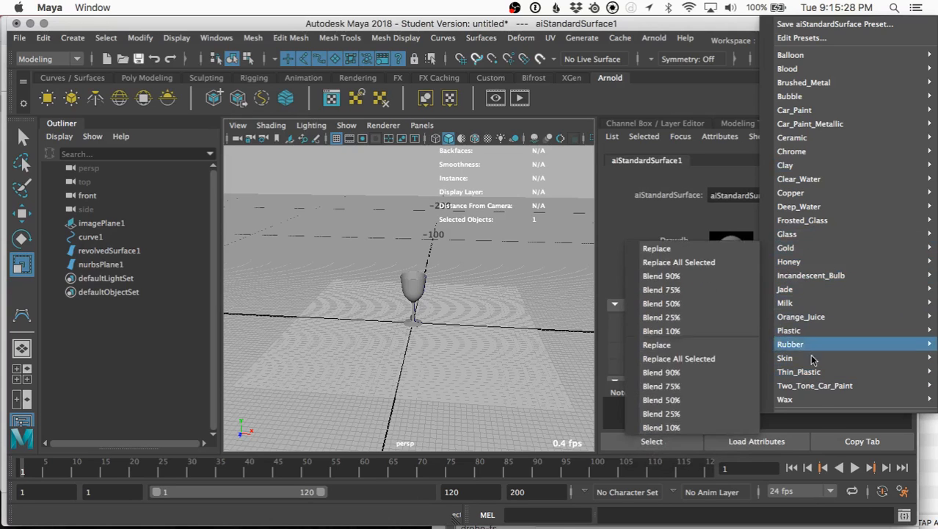
{"action": "mouse_move", "coordinate": [806, 257]}
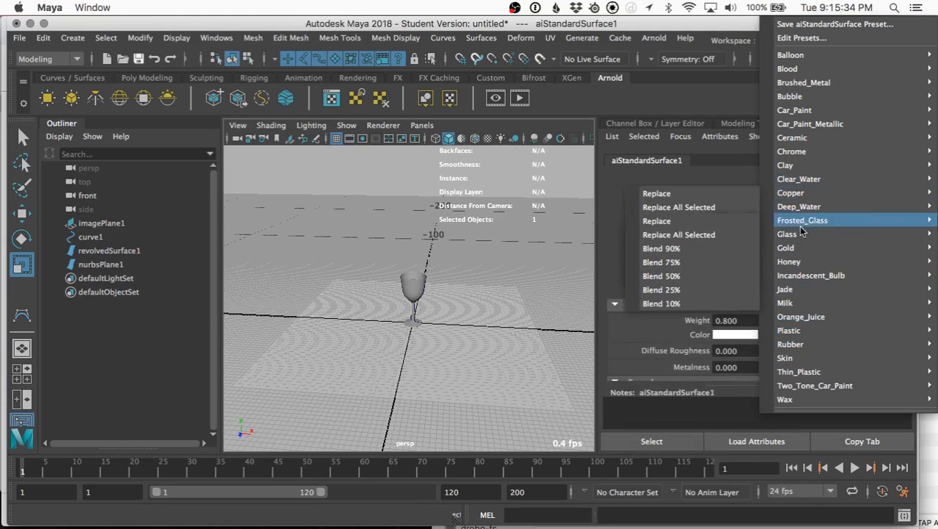
{"action": "mouse_move", "coordinate": [807, 278]}
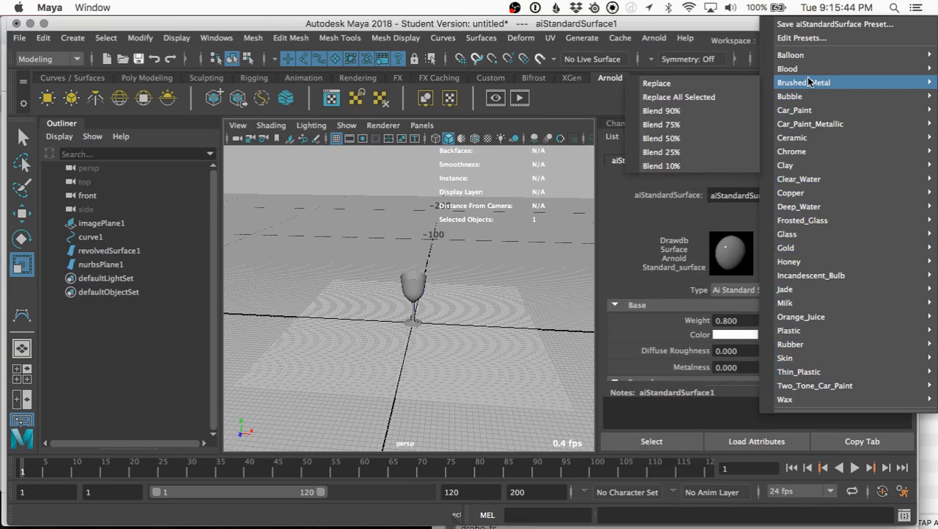
{"action": "left_click", "coordinate": [732, 85]}
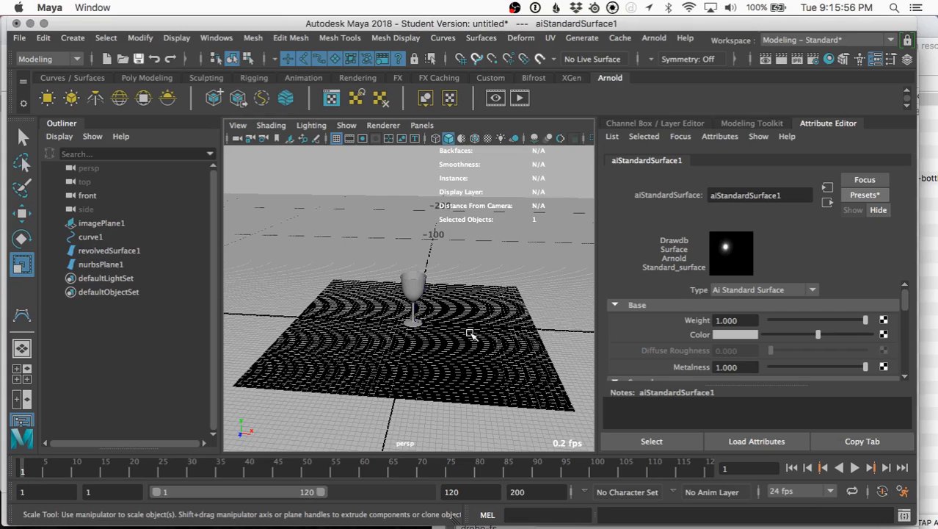
Display the viewport with all lights, and add an Arnold area light scaled uniformly to about 15.28.
{"action": "key", "text": "7"}
{"action": "left_click_drag", "start_coordinate": [465, 334], "coordinate": [456, 340], "text": "alt"}
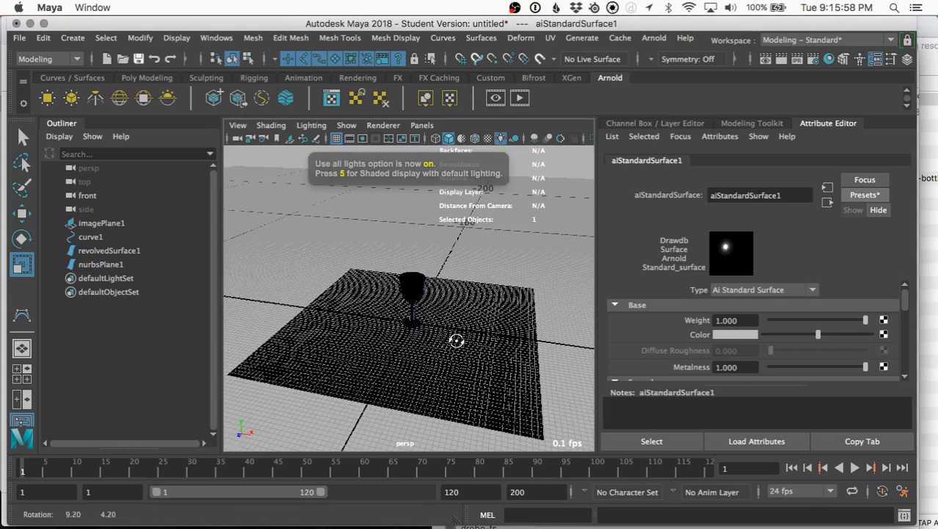
{"action": "left_click", "coordinate": [47, 97]}
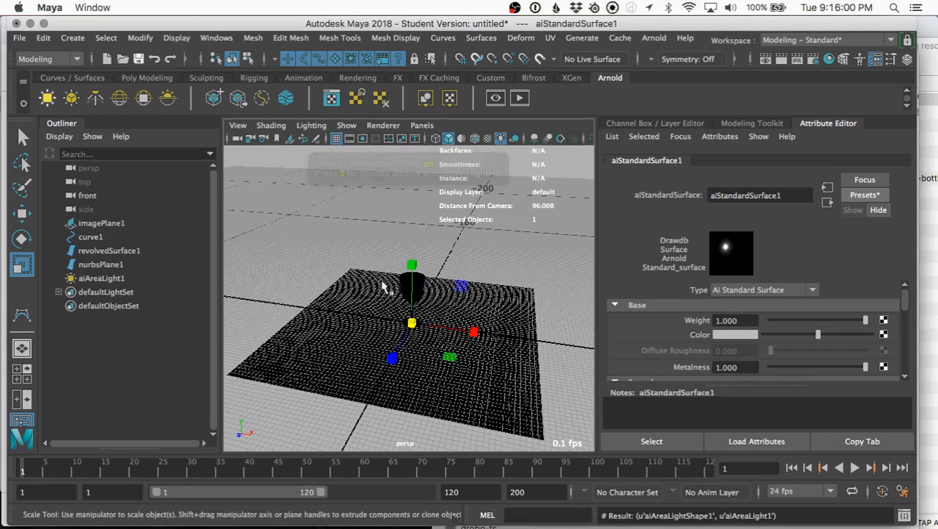
{"action": "left_click_drag", "start_coordinate": [413, 323], "coordinate": [509, 328]}
{"action": "left_click_drag", "start_coordinate": [478, 358], "coordinate": [270, 269], "text": "alt"}
Position the area light above the ground plane beside the wine glass and rotate it to aim down toward the glass.
{"action": "key", "text": "w"}
{"action": "key", "text": "e"}
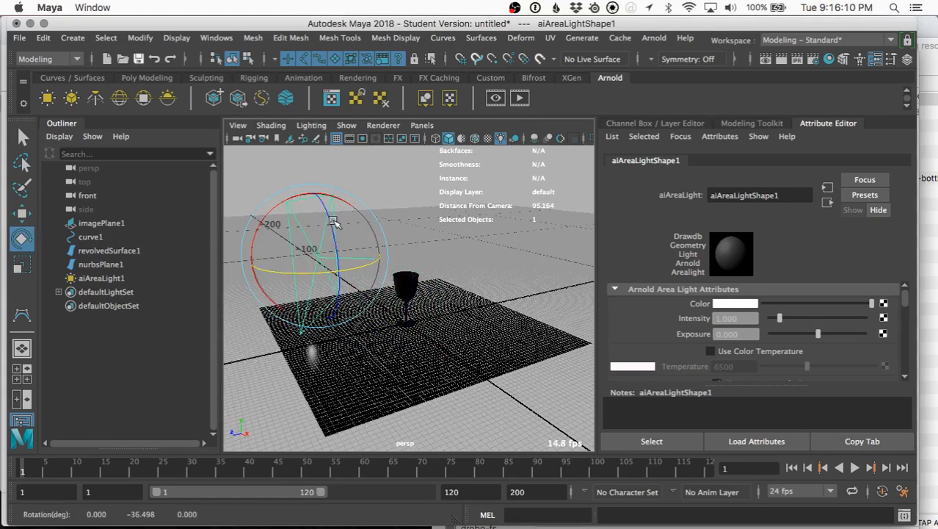
{"action": "mouse_move", "coordinate": [334, 222]}
{"action": "left_mouse_down"}
{"action": "mouse_move", "coordinate": [354, 244]}
{"action": "mouse_move", "coordinate": [330, 261]}
{"action": "mouse_move", "coordinate": [360, 276]}
{"action": "mouse_move", "coordinate": [344, 235]}
{"action": "mouse_move", "coordinate": [316, 224]}
{"action": "mouse_move", "coordinate": [332, 211]}
{"action": "left_mouse_up"}
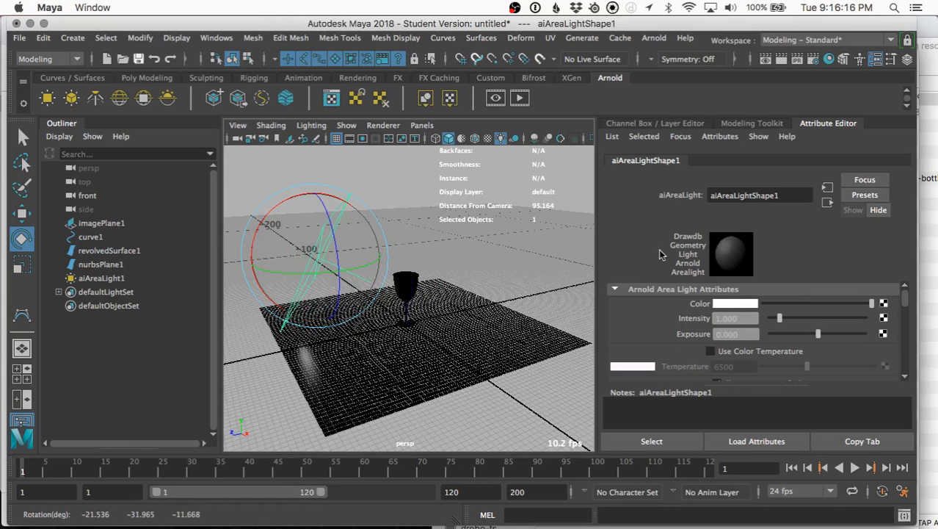
Change the area light's shape to disk.
{"action": "left_click", "coordinate": [345, 217]}
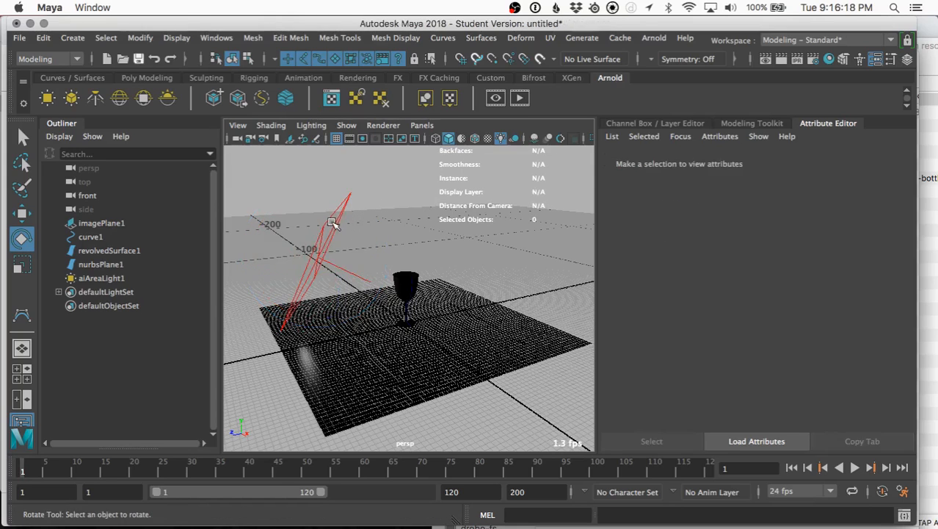
{"action": "left_click", "coordinate": [335, 210]}
{"action": "scroll", "coordinate": [692, 342], "scroll_direction": "down", "scroll_amount": 3}
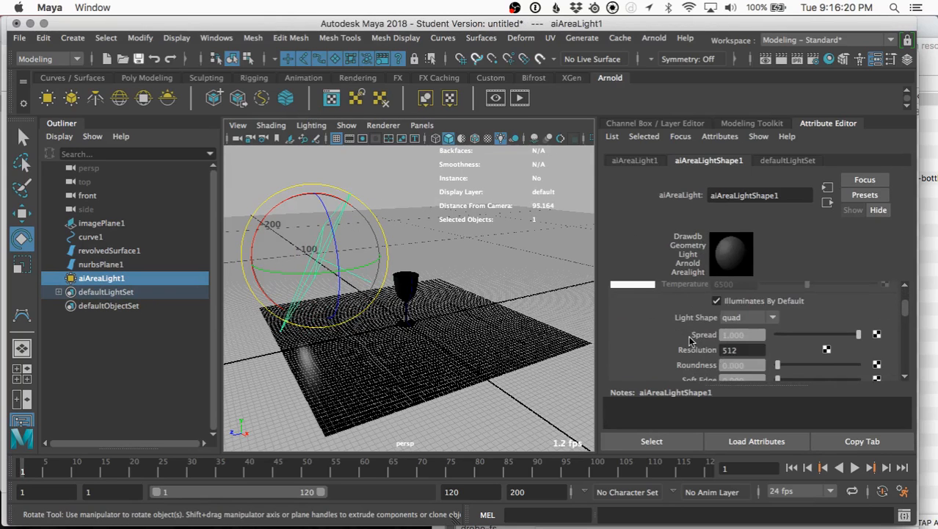
{"action": "left_click", "coordinate": [731, 317]}
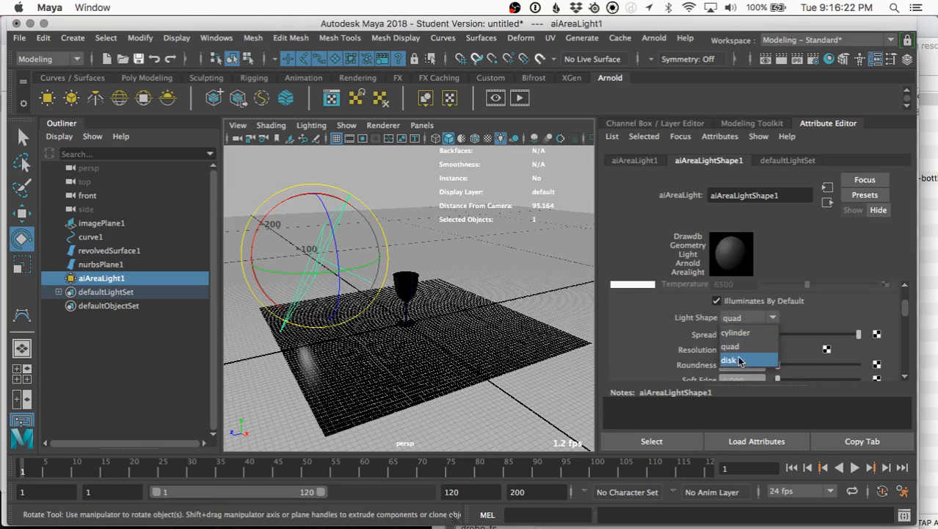
{"action": "left_click", "coordinate": [739, 362]}
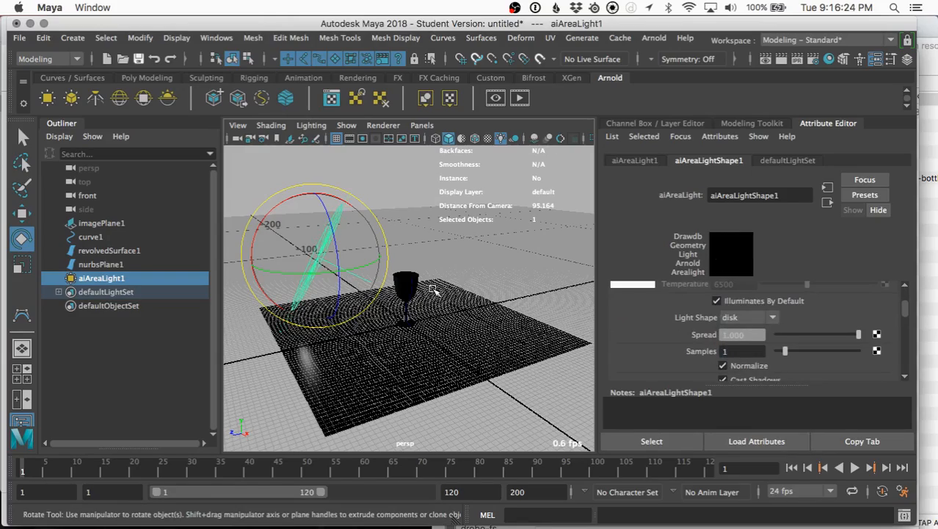
Examine the disk light's effect in the lit view and look through its visibility, transform and area light attributes.
{"action": "mouse_move", "coordinate": [436, 291]}
{"action": "left_mouse_down", "text": "alt"}
{"action": "mouse_move", "coordinate": [398, 305]}
{"action": "mouse_move", "coordinate": [518, 310]}
{"action": "mouse_move", "coordinate": [512, 304]}
{"action": "left_mouse_up", "text": "alt"}
{"action": "key", "text": "7"}
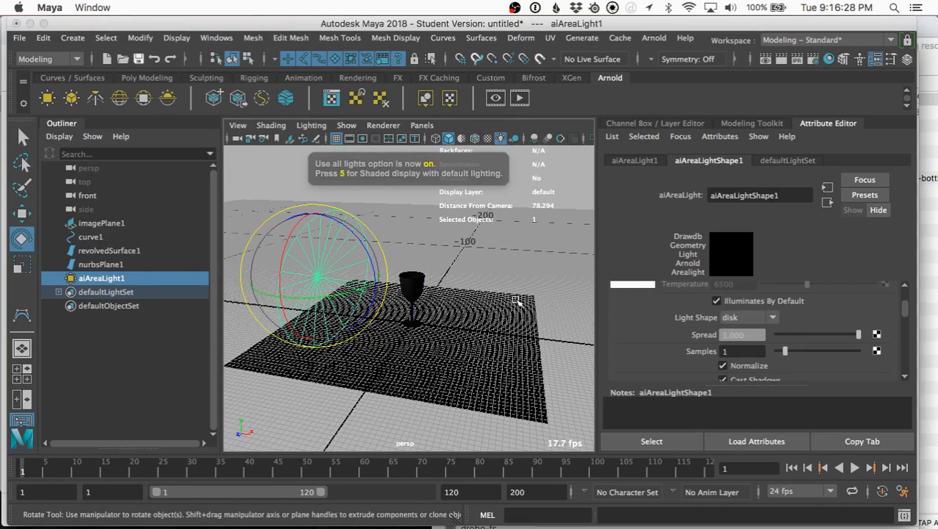
{"action": "scroll", "coordinate": [723, 292], "scroll_direction": "down", "scroll_amount": 2}
{"action": "scroll", "coordinate": [724, 323], "scroll_direction": "down", "scroll_amount": 3}
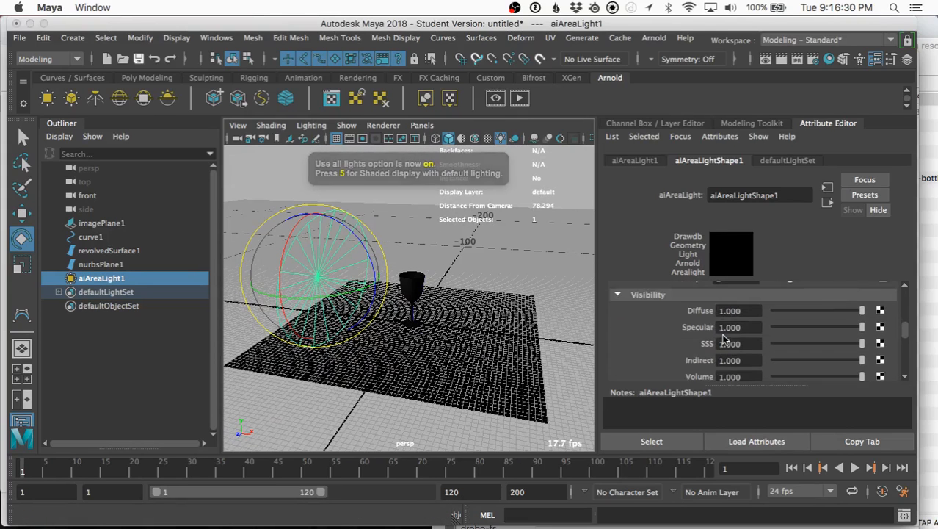
{"action": "scroll", "coordinate": [724, 336], "scroll_direction": "down", "scroll_amount": 3}
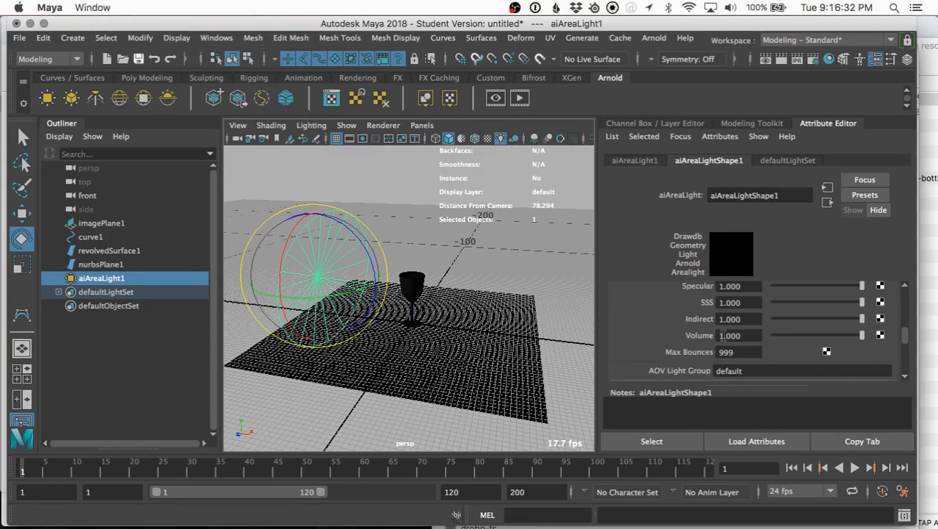
{"action": "scroll", "coordinate": [724, 335], "scroll_direction": "up", "scroll_amount": 8}
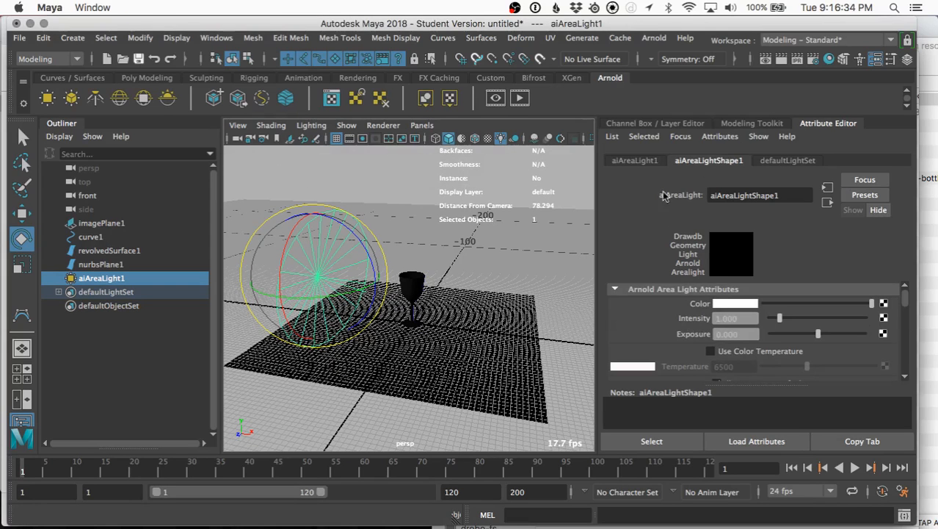
{"action": "left_click", "coordinate": [635, 163]}
{"action": "scroll", "coordinate": [683, 294], "scroll_direction": "down", "scroll_amount": 2}
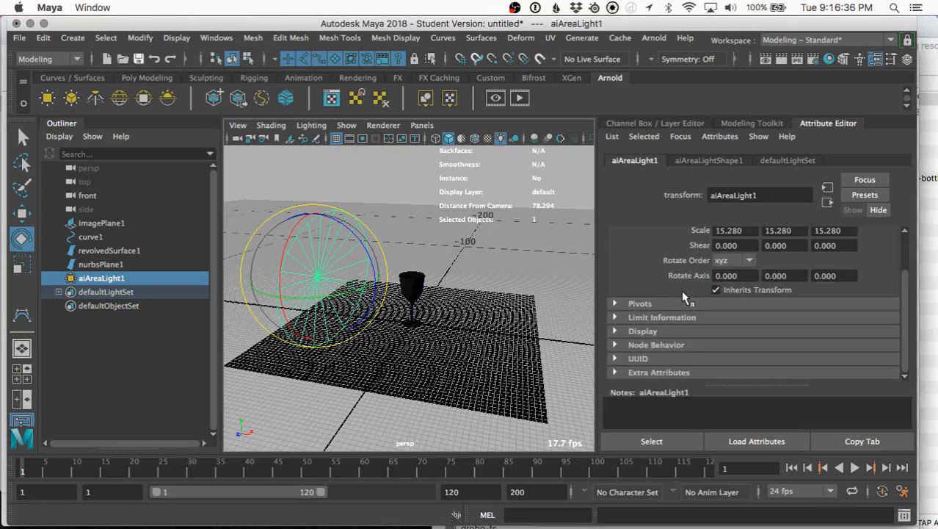
{"action": "left_click", "coordinate": [686, 160]}
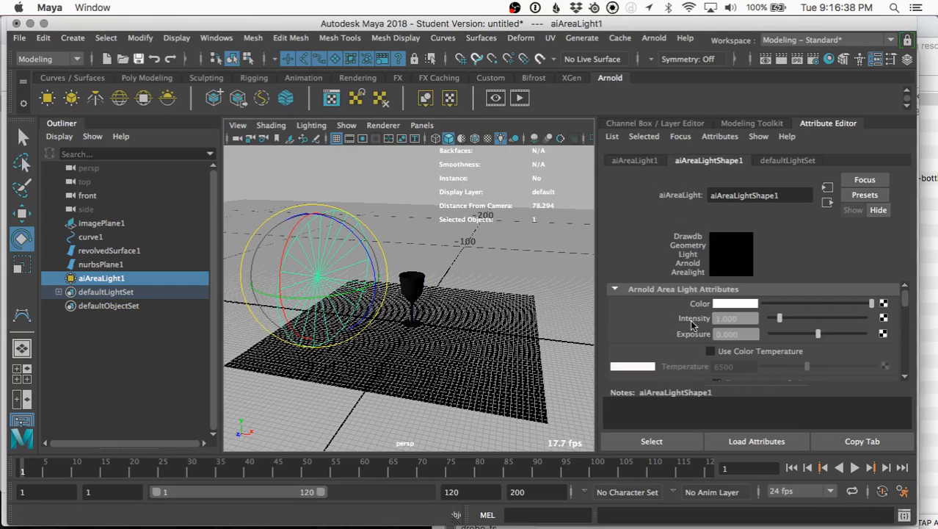
Set the area light's intensity to 1000.
{"action": "left_click", "coordinate": [739, 318]}
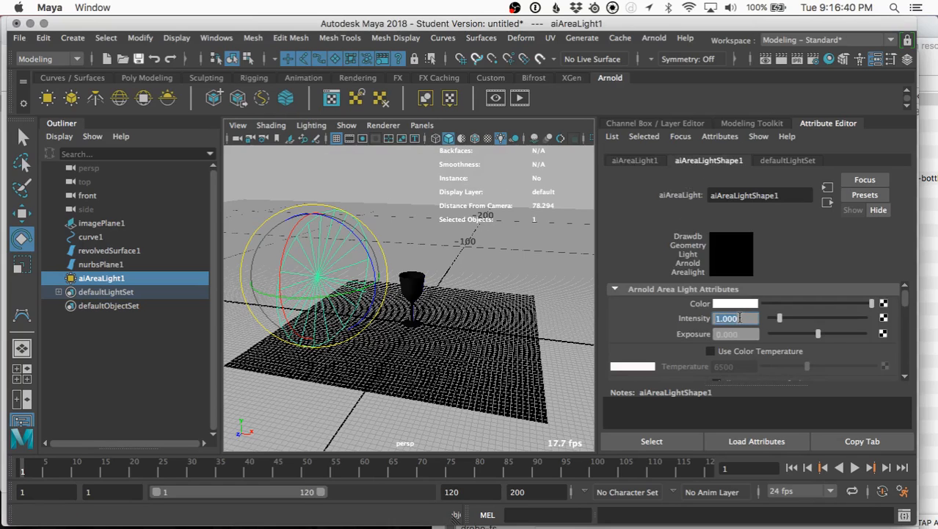
{"action": "type", "text": "1000"}
{"action": "key", "text": "Return"}
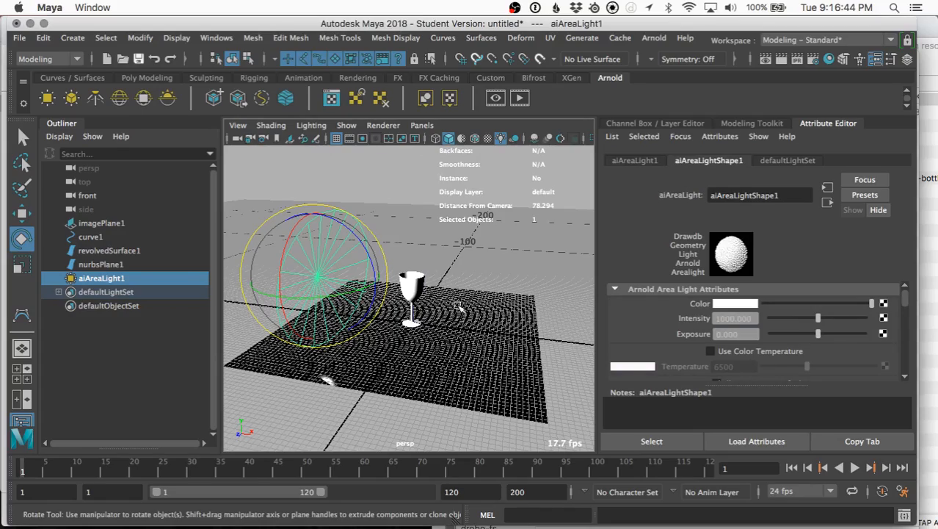
Assign a new Blinn material to the wine glass and change its type to Ai Standard Surface.
{"action": "left_click_drag", "start_coordinate": [457, 307], "coordinate": [413, 298], "text": "alt"}
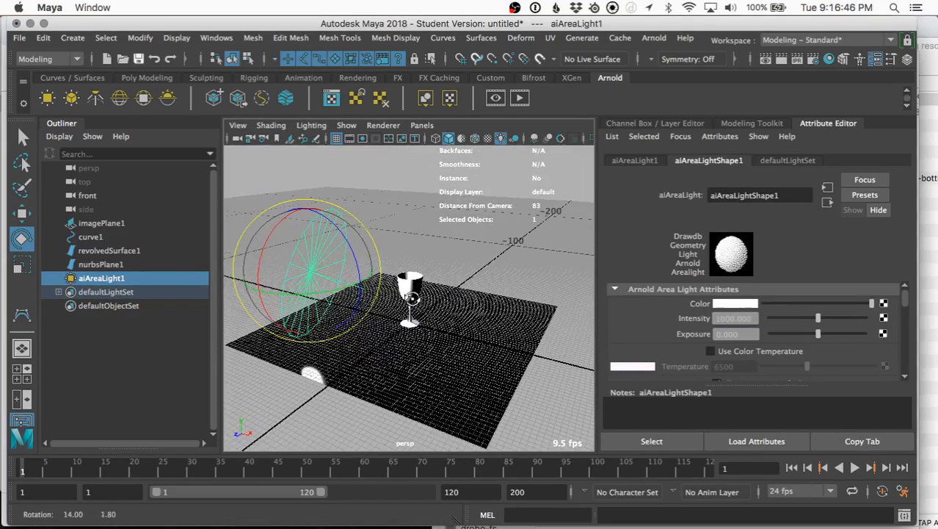
{"action": "left_click", "coordinate": [413, 294]}
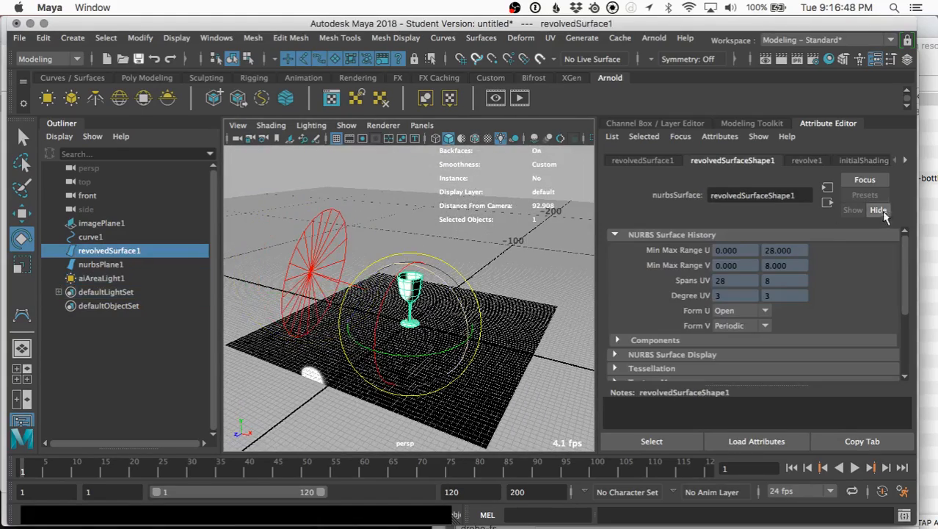
{"action": "key", "text": "space"}
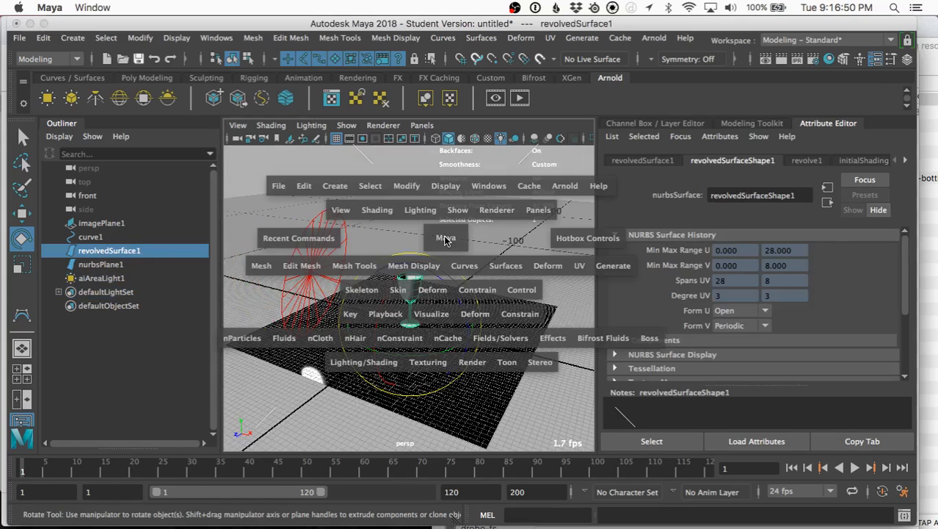
{"action": "left_click", "coordinate": [353, 369]}
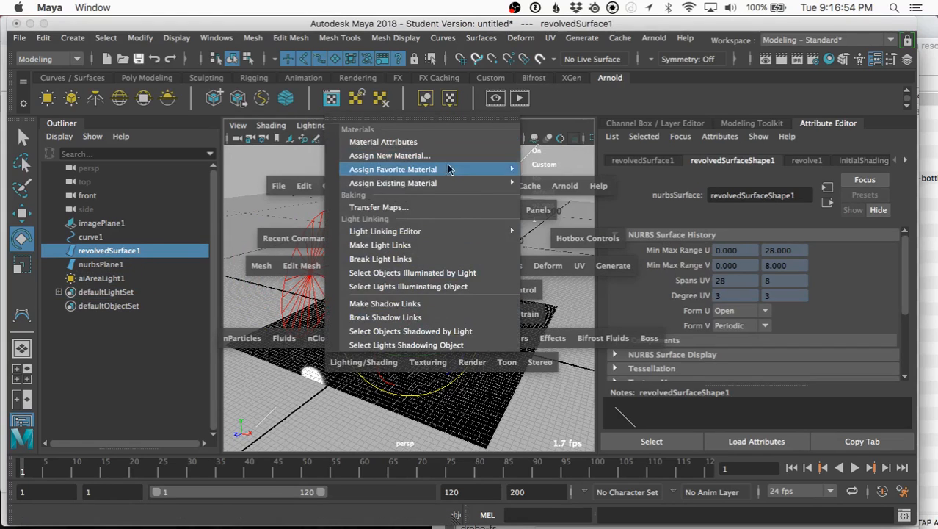
{"action": "mouse_move", "coordinate": [449, 172]}
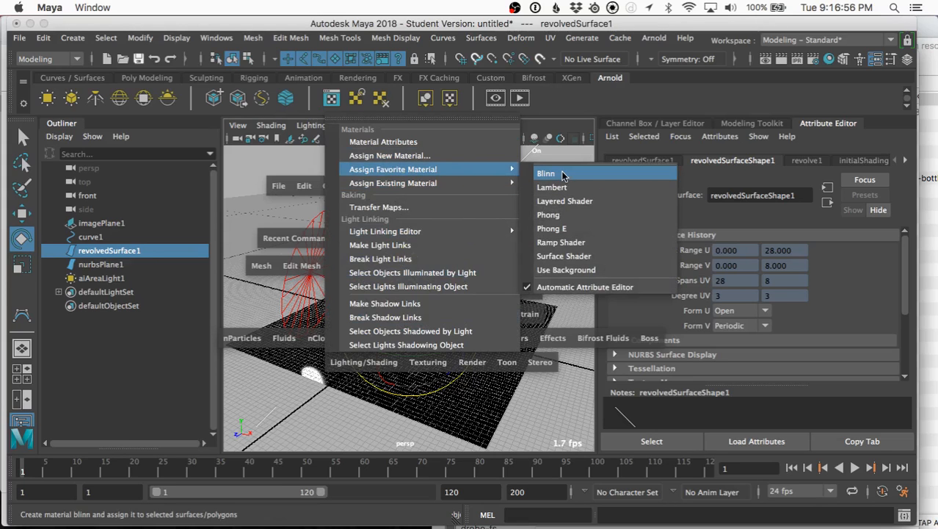
{"action": "left_click", "coordinate": [563, 175]}
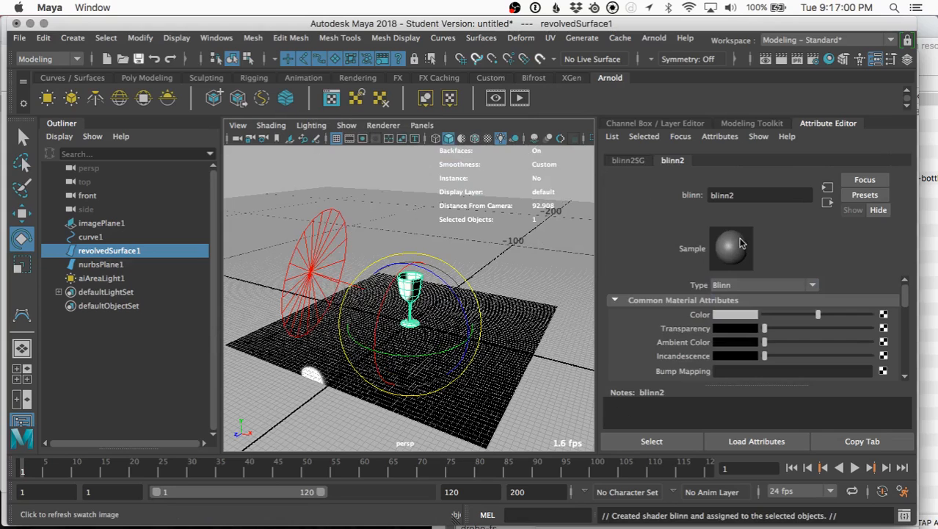
{"action": "left_click", "coordinate": [772, 286]}
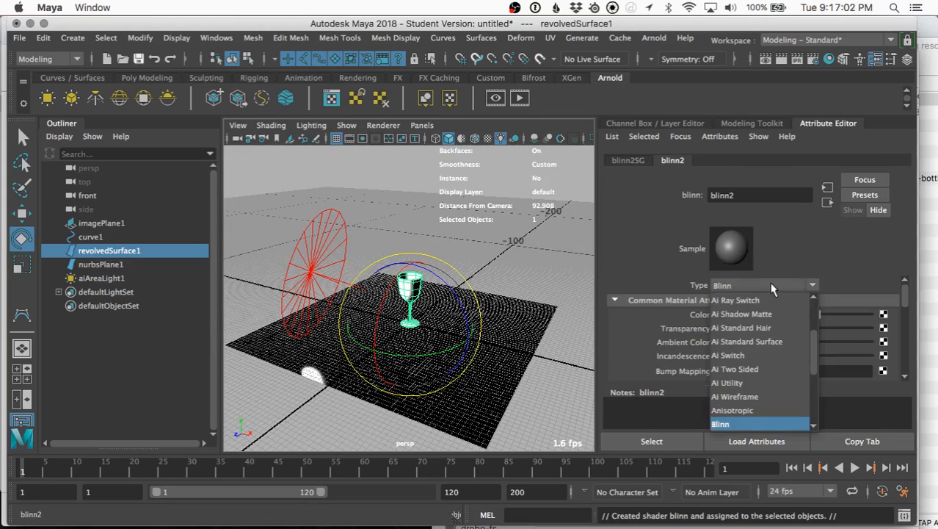
{"action": "left_click", "coordinate": [753, 341]}
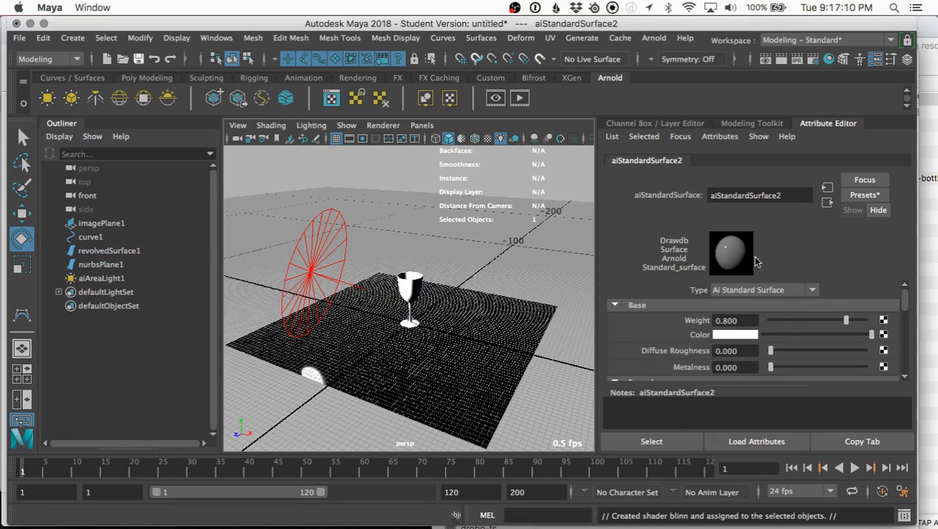
Replace the wine glass material's settings with the Glass preset, and display the view with textures and all lights.
{"action": "left_click", "coordinate": [863, 197]}
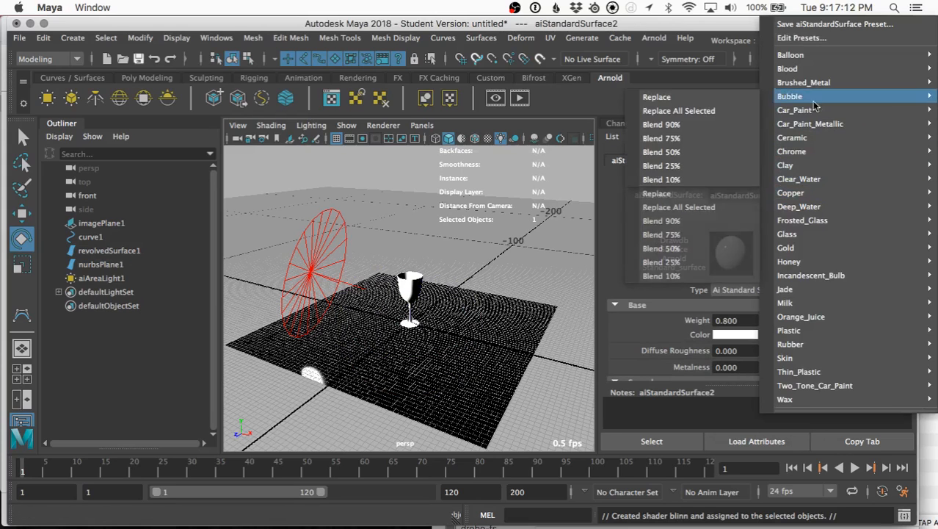
{"action": "mouse_move", "coordinate": [830, 238]}
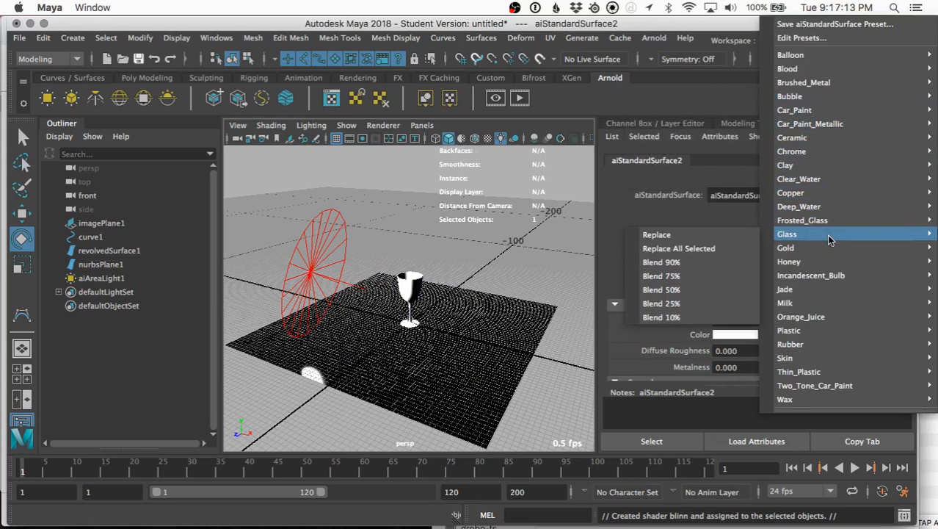
{"action": "left_click", "coordinate": [727, 236]}
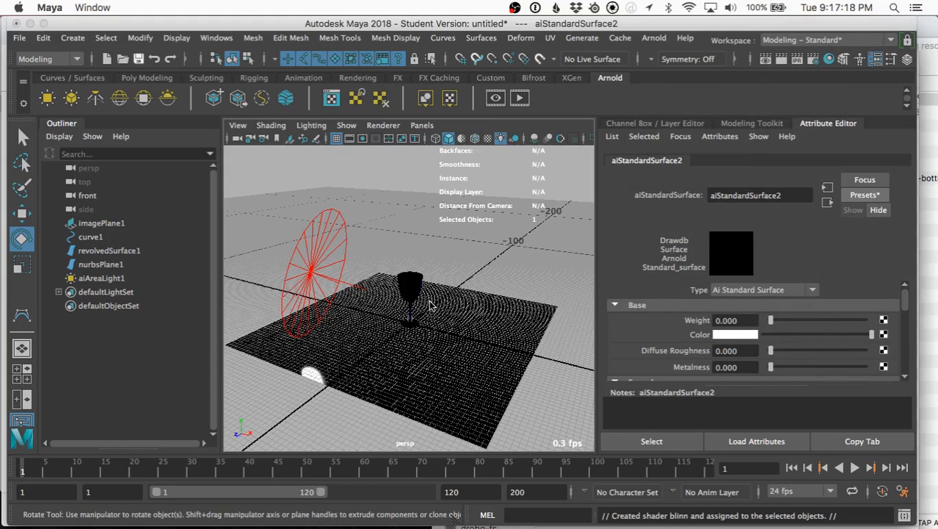
{"action": "key", "text": "6"}
{"action": "key", "text": "7"}
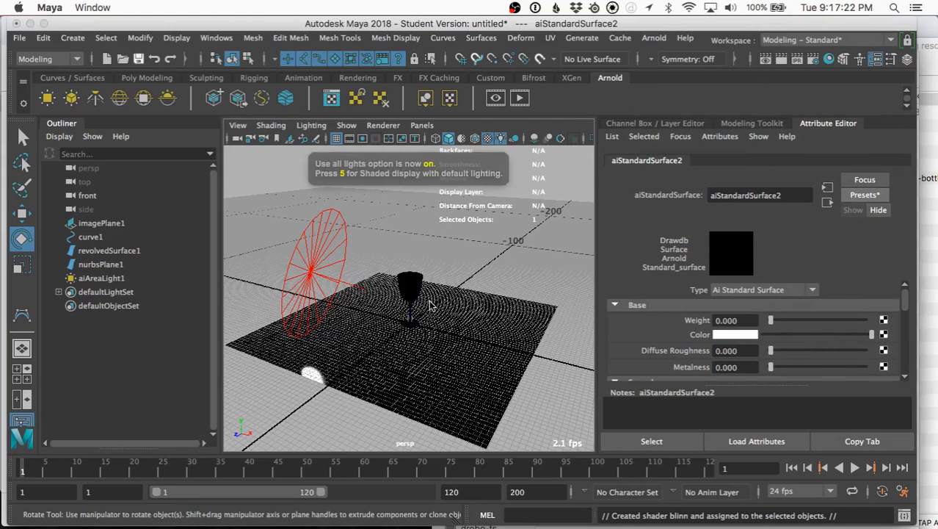
Turn off hardware texturing in the perspective view.
{"action": "left_click_drag", "start_coordinate": [452, 314], "coordinate": [465, 308], "text": "alt"}
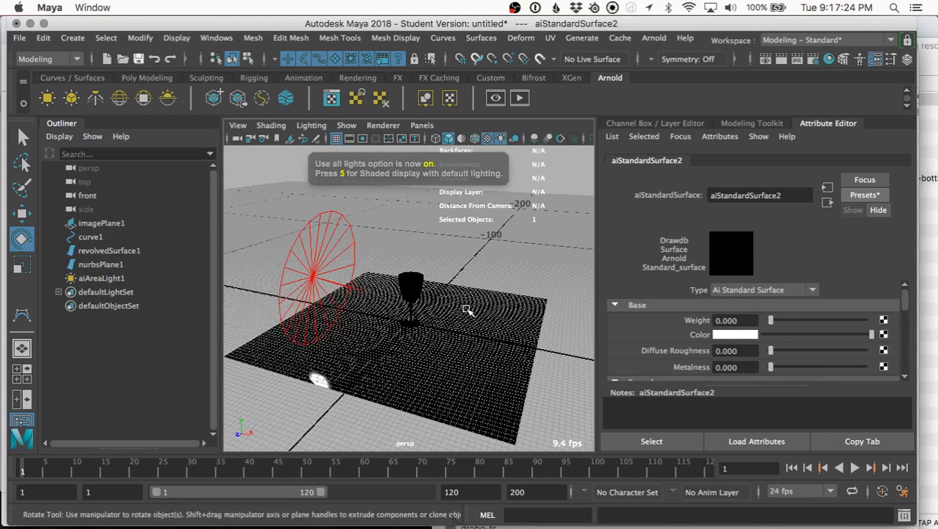
{"action": "left_click", "coordinate": [389, 125]}
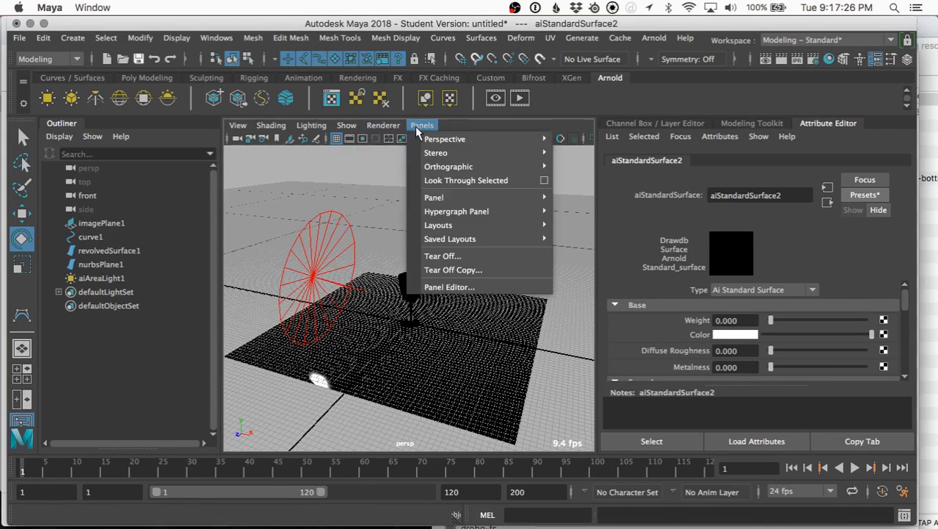
{"action": "mouse_move", "coordinate": [342, 129]}
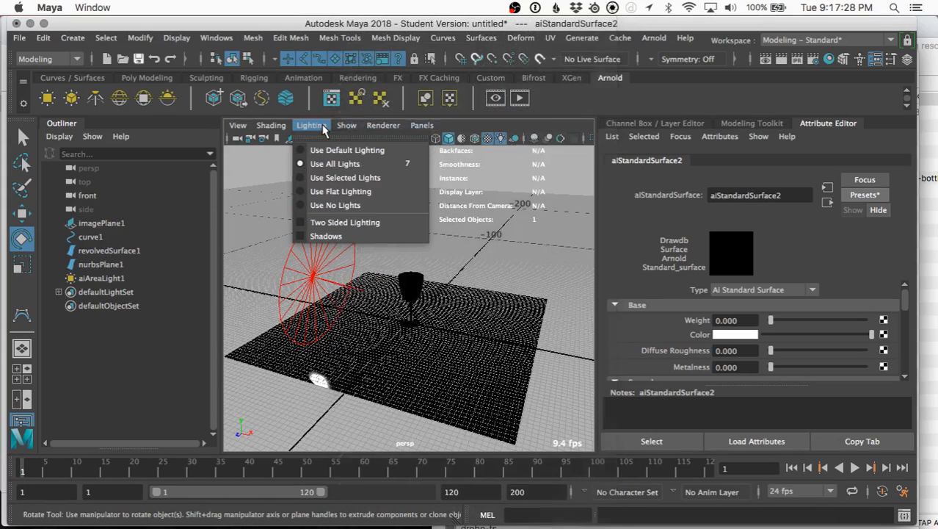
{"action": "mouse_move", "coordinate": [268, 129]}
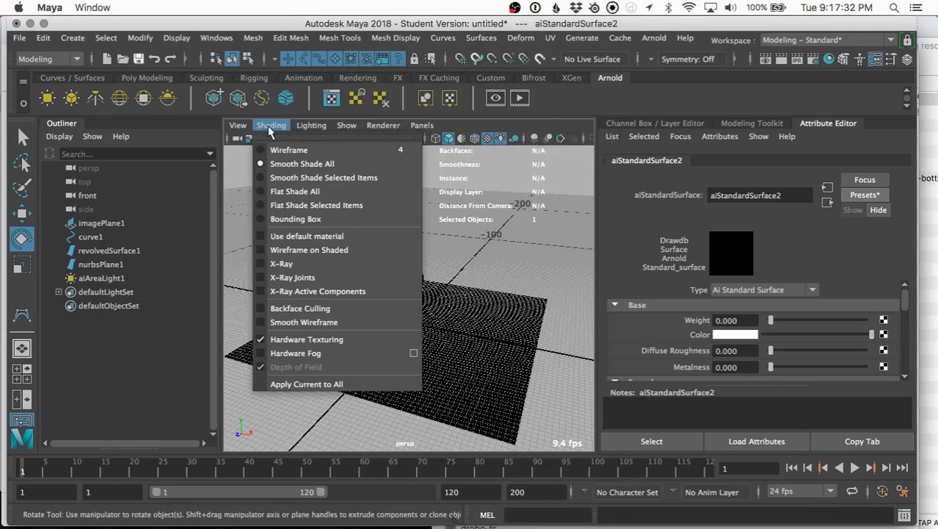
{"action": "left_click", "coordinate": [260, 341]}
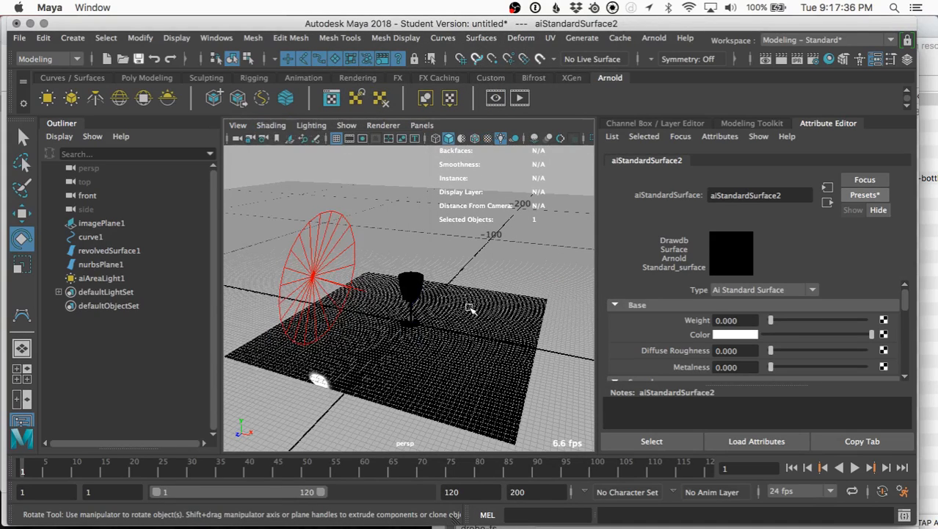
{"action": "mouse_move", "coordinate": [470, 304]}
{"action": "left_mouse_down", "text": "alt"}
{"action": "mouse_move", "coordinate": [448, 317]}
{"action": "mouse_move", "coordinate": [464, 313]}
{"action": "left_mouse_up", "text": "alt"}
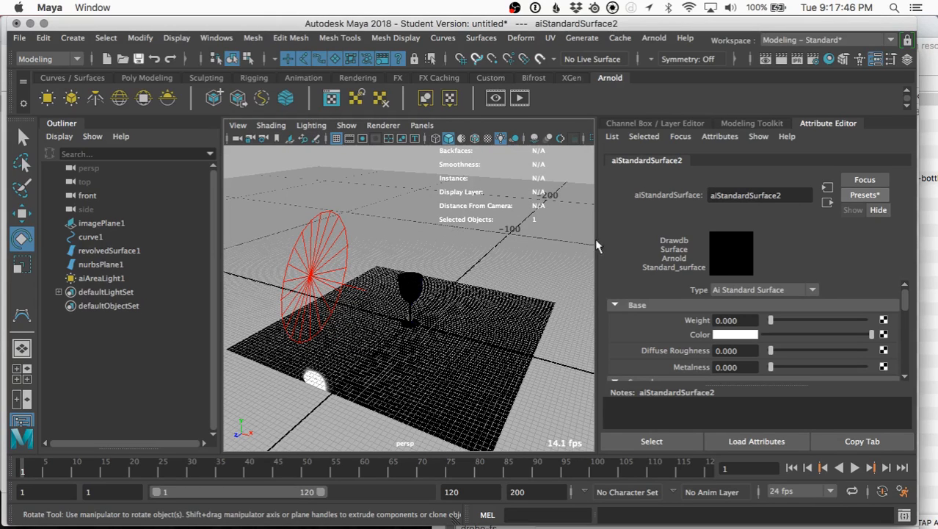
Select the wine glass and look through its transform, NURBS surface and revolve history attributes.
{"action": "scroll", "coordinate": [712, 344], "scroll_direction": "down", "scroll_amount": 3}
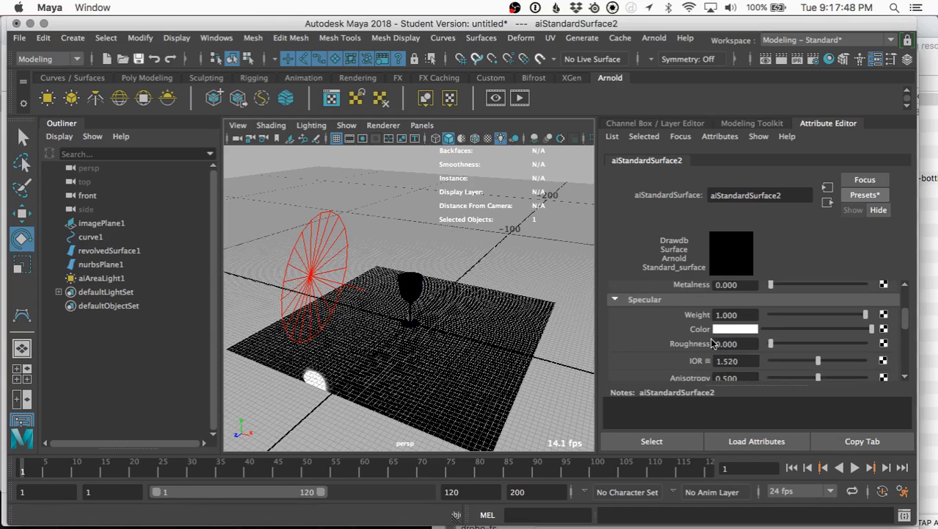
{"action": "scroll", "coordinate": [702, 332], "scroll_direction": "up", "scroll_amount": 3}
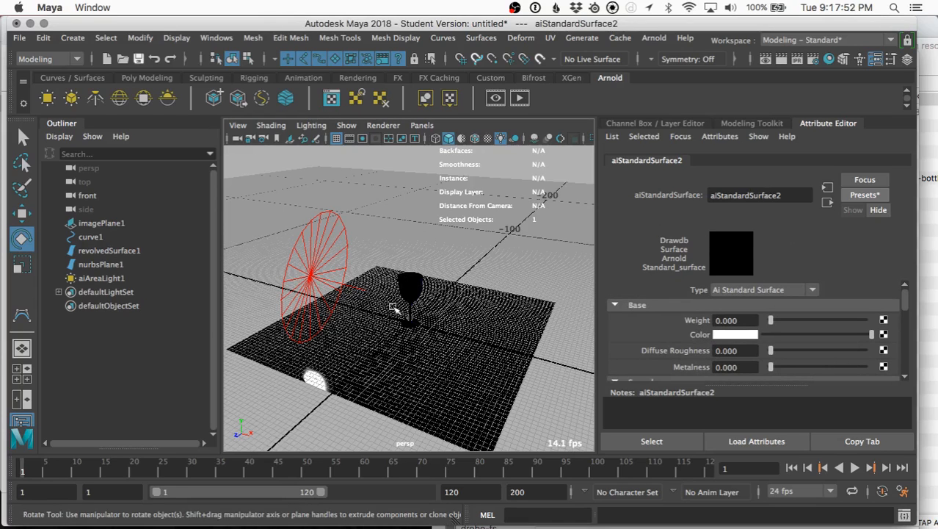
{"action": "left_click", "coordinate": [407, 294]}
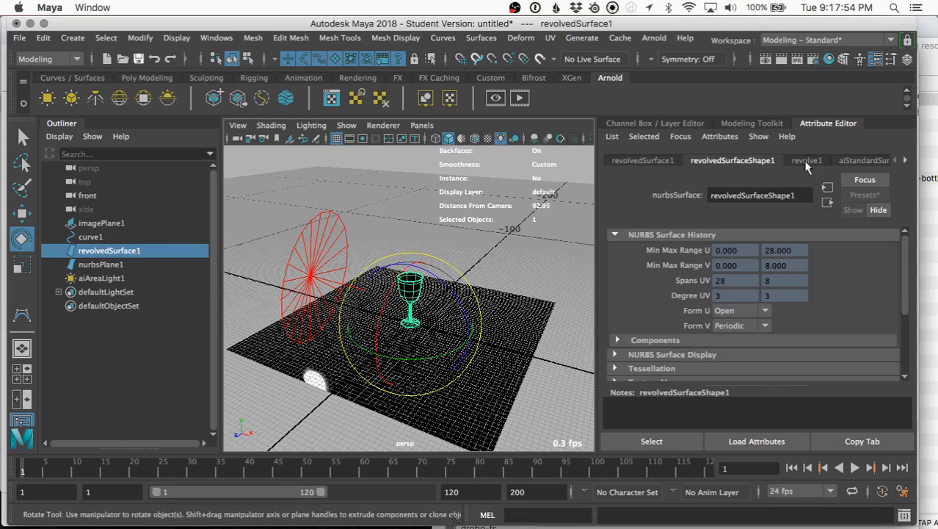
{"action": "left_click", "coordinate": [903, 159]}
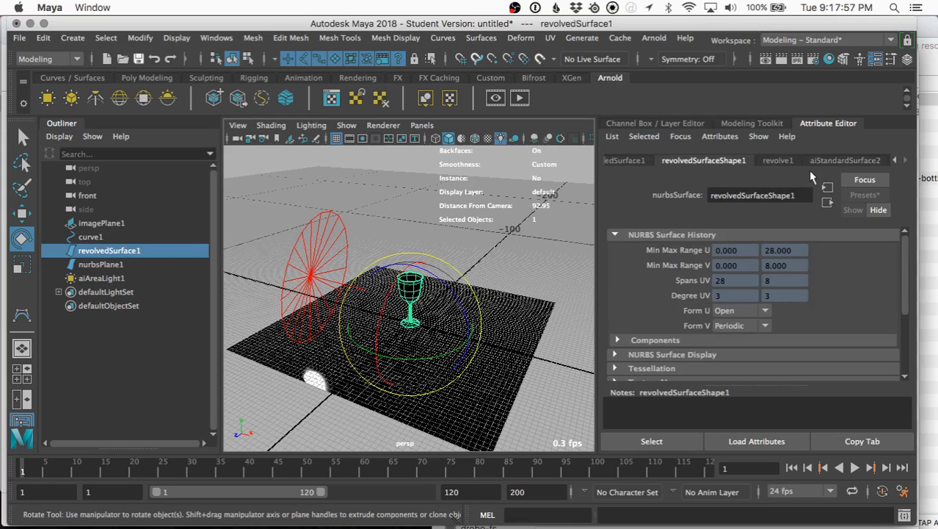
{"action": "left_click", "coordinate": [895, 160]}
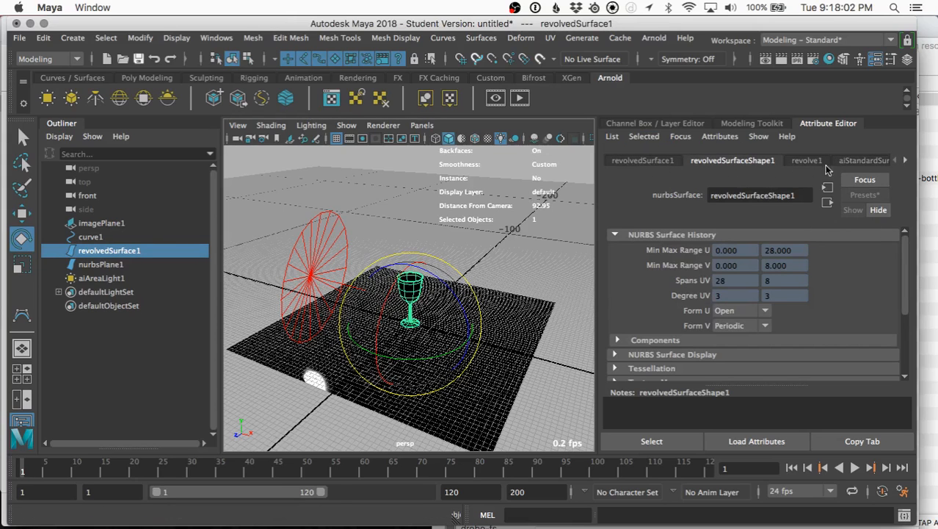
{"action": "left_click", "coordinate": [652, 163]}
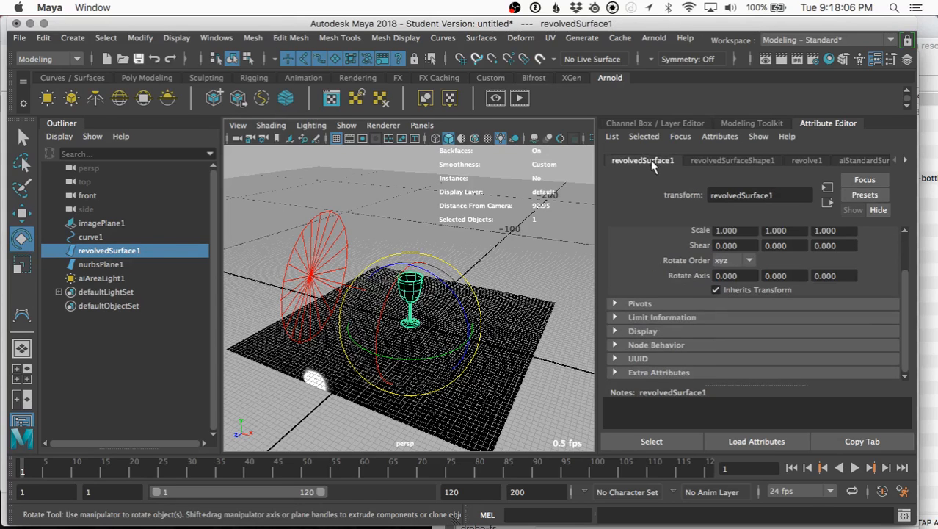
{"action": "scroll", "coordinate": [640, 257], "scroll_direction": "up", "scroll_amount": 2}
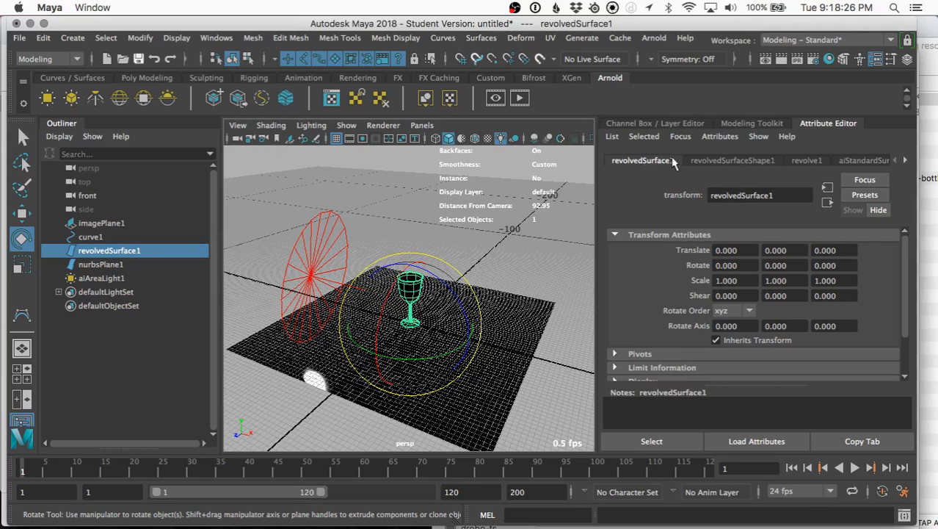
{"action": "left_click", "coordinate": [718, 162]}
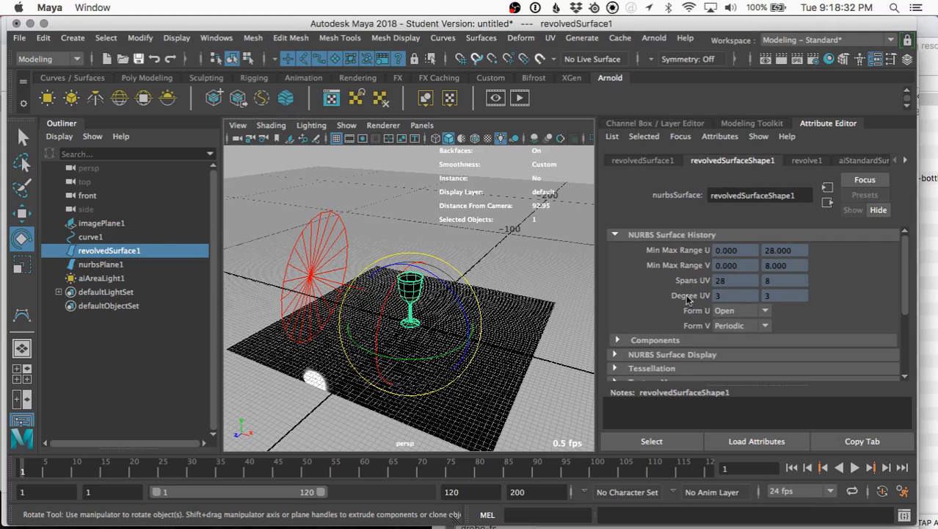
{"action": "left_click", "coordinate": [616, 235]}
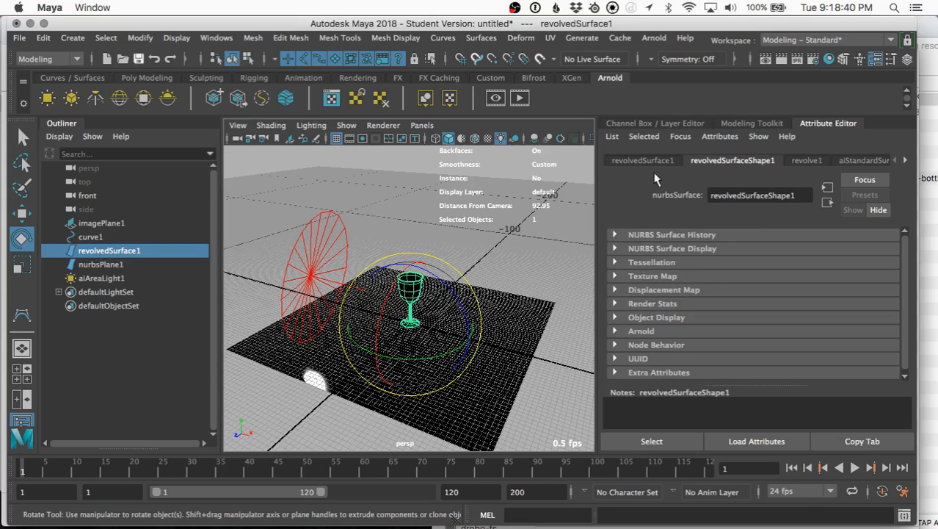
{"action": "left_click", "coordinate": [799, 157]}
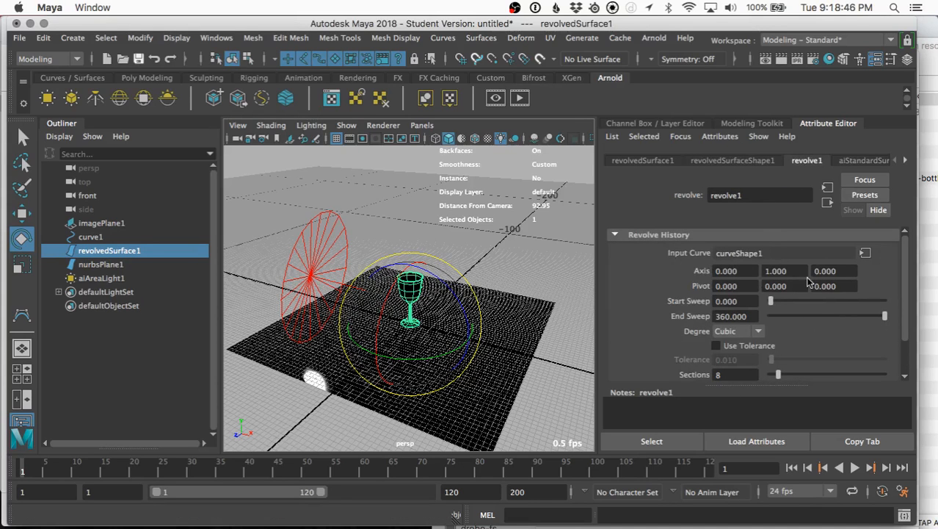
Examine the wine glass material's base, specular and transmission settings, as well as its advanced caustics and internal reflection options.
{"action": "left_click", "coordinate": [847, 161]}
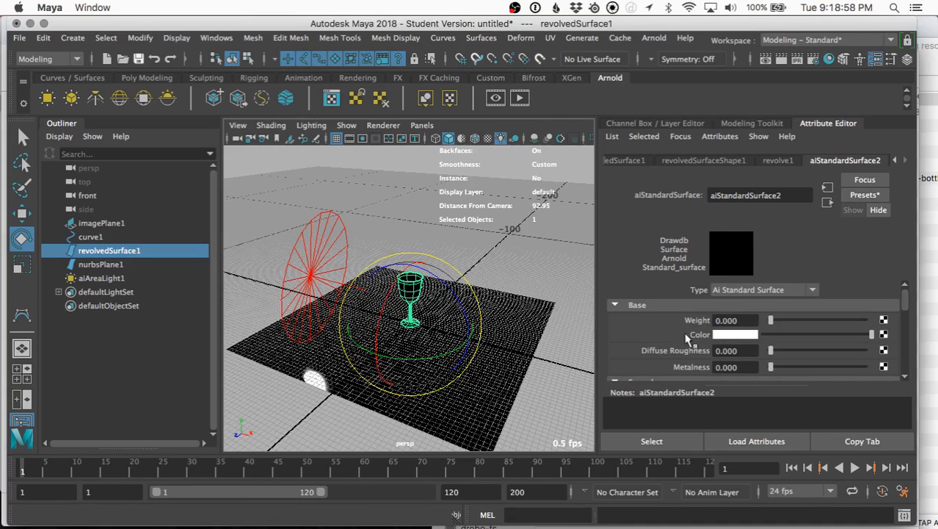
{"action": "scroll", "coordinate": [699, 362], "scroll_direction": "down", "scroll_amount": 2}
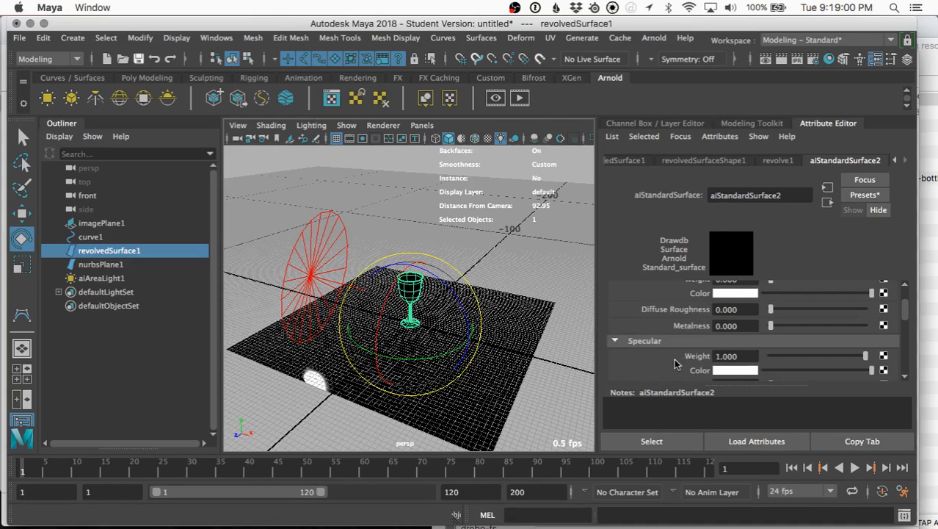
{"action": "scroll", "coordinate": [705, 323], "scroll_direction": "down", "scroll_amount": 4}
{"action": "scroll", "coordinate": [716, 314], "scroll_direction": "up", "scroll_amount": 2}
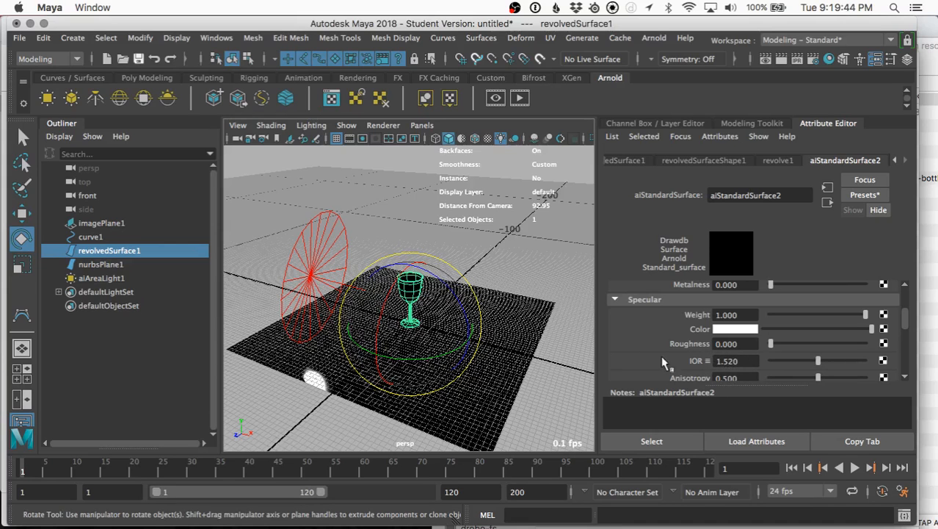
{"action": "scroll", "coordinate": [725, 340], "scroll_direction": "down", "scroll_amount": 2}
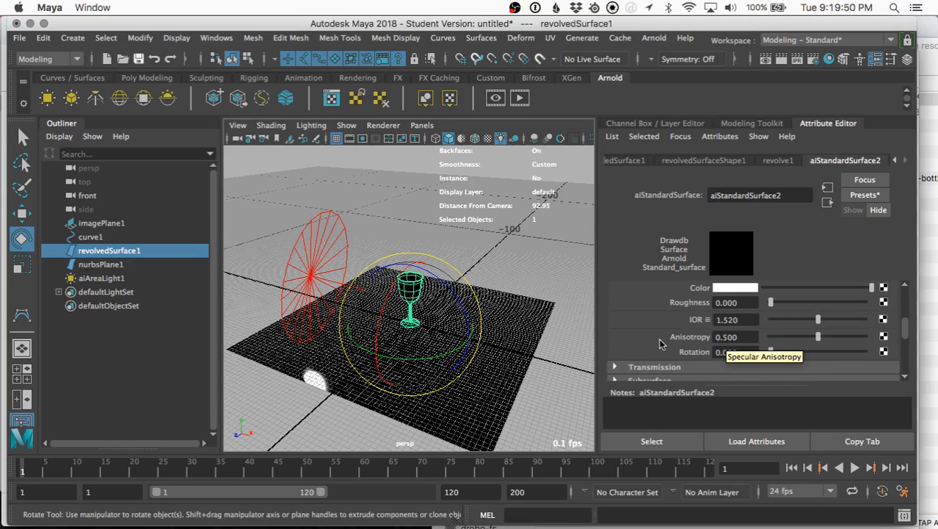
{"action": "scroll", "coordinate": [645, 345], "scroll_direction": "down", "scroll_amount": 2}
{"action": "left_click", "coordinate": [616, 326]}
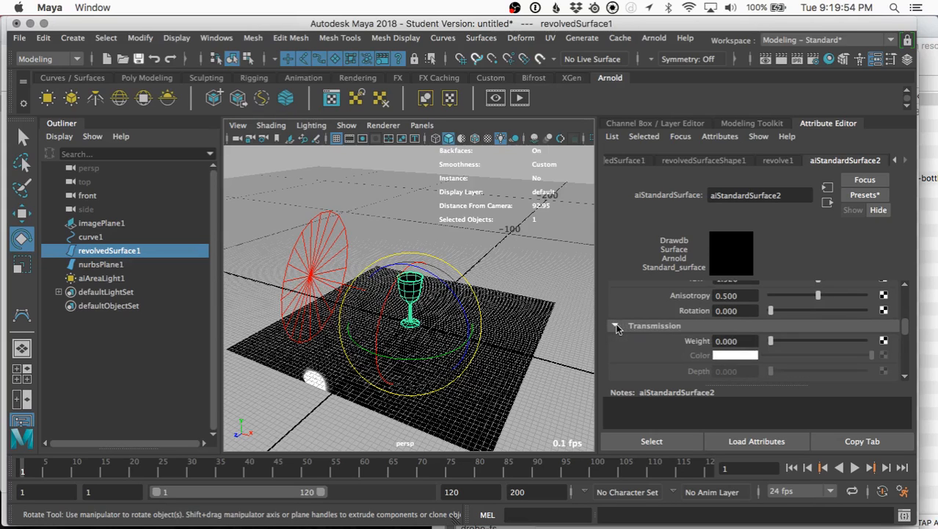
{"action": "left_click", "coordinate": [616, 326]}
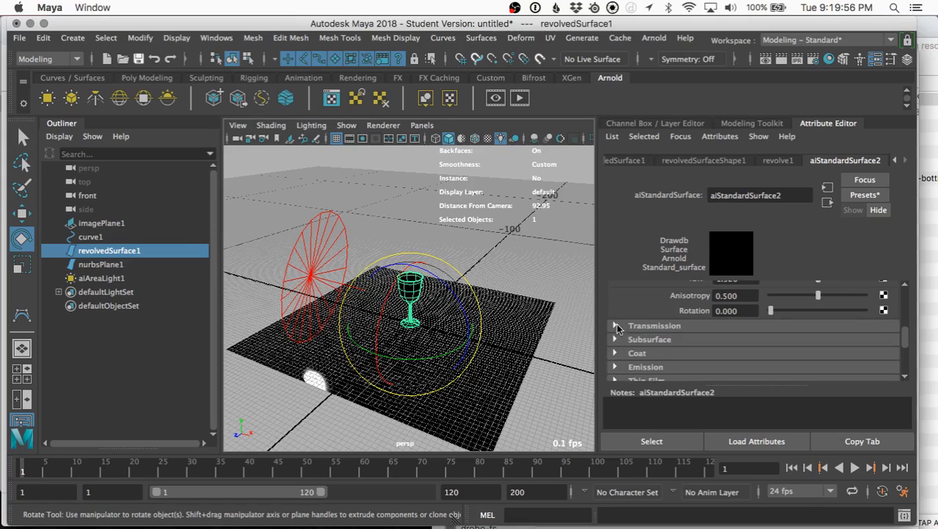
{"action": "left_click", "coordinate": [617, 326]}
{"action": "left_click", "coordinate": [617, 326]}
{"action": "left_click", "coordinate": [616, 326]}
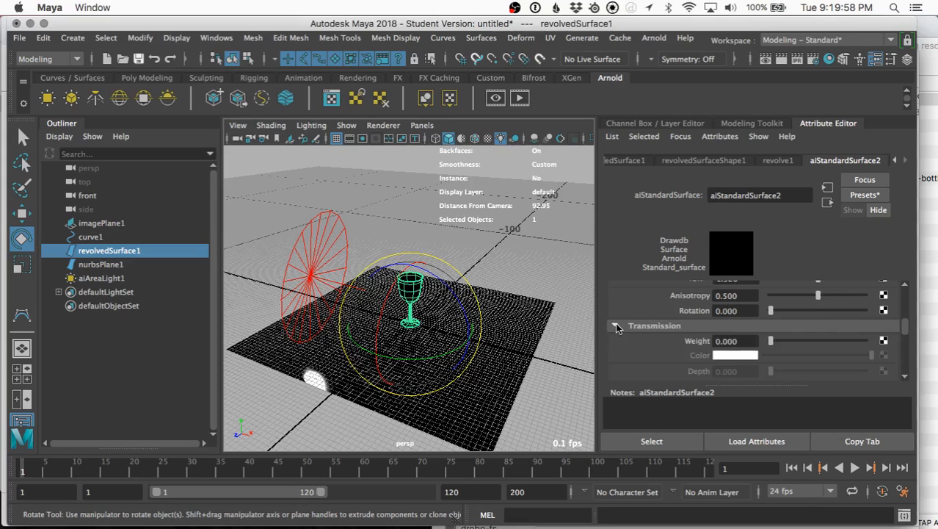
{"action": "left_click", "coordinate": [616, 326]}
{"action": "left_click", "coordinate": [616, 326]}
{"action": "left_click", "coordinate": [616, 326]}
{"action": "scroll", "coordinate": [628, 331], "scroll_direction": "down", "scroll_amount": 3}
{"action": "scroll", "coordinate": [677, 363], "scroll_direction": "down", "scroll_amount": 2}
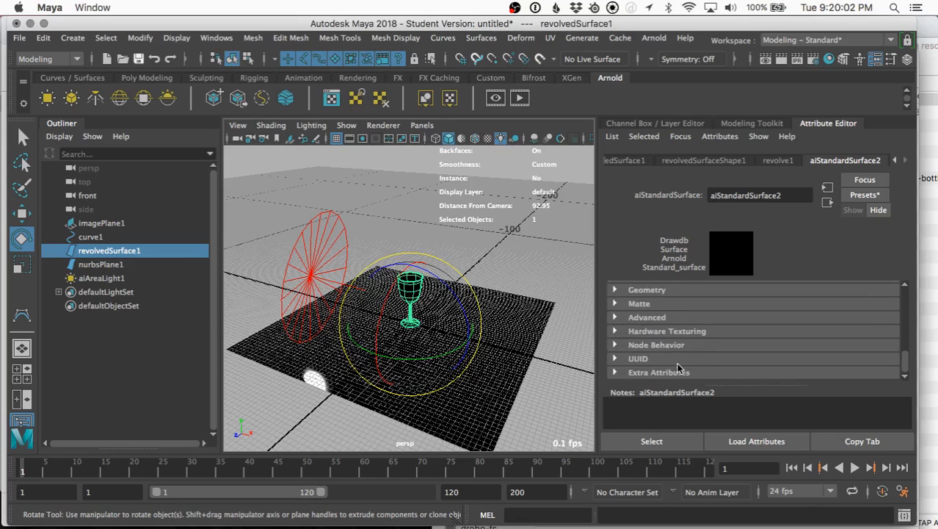
{"action": "left_click", "coordinate": [616, 318]}
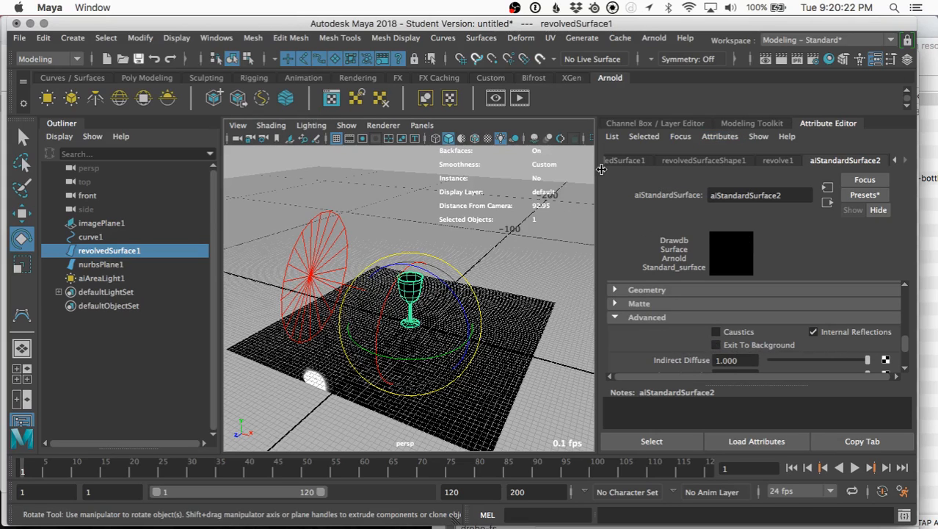
Examine the Arnold opaque, matte and visibility options in the wine glass's shape attributes.
{"action": "left_click", "coordinate": [628, 161]}
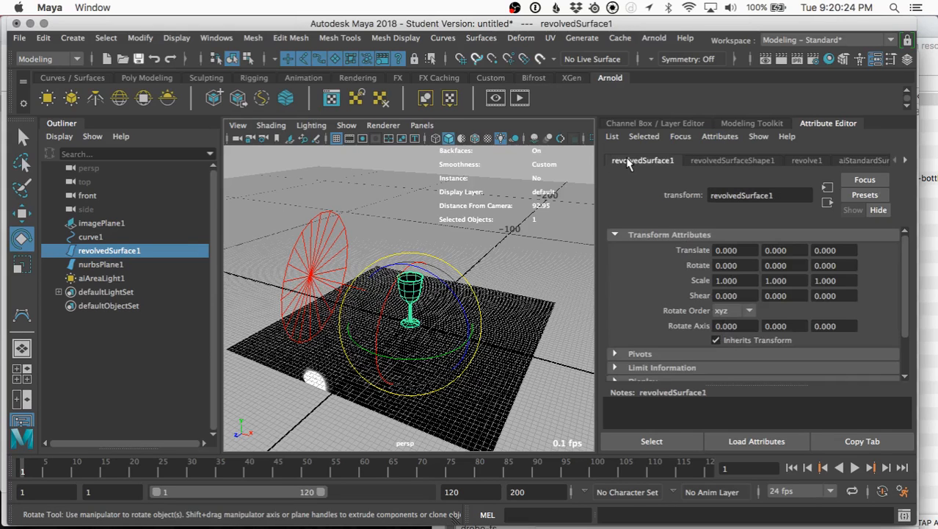
{"action": "left_click", "coordinate": [710, 161]}
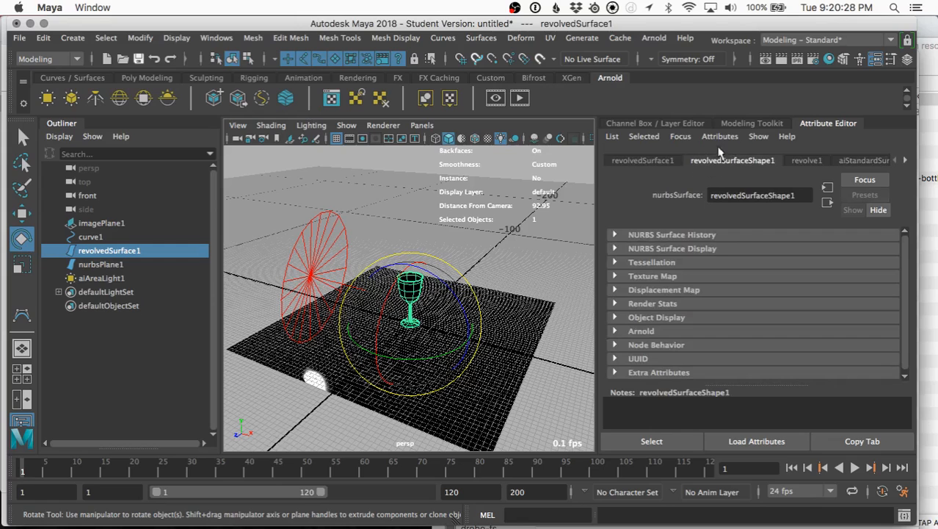
{"action": "left_click", "coordinate": [615, 331]}
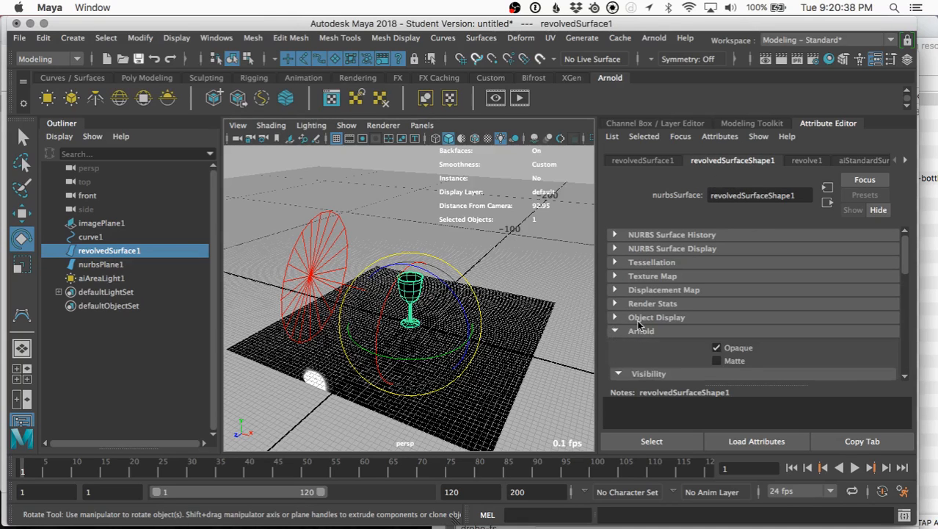
{"action": "scroll", "coordinate": [639, 325], "scroll_direction": "down", "scroll_amount": 2}
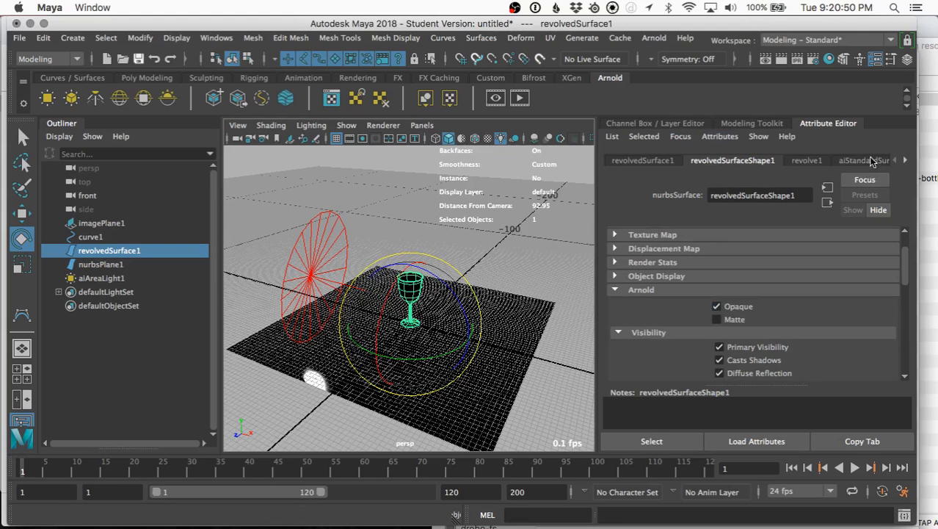
Start an IPR render of the scene through the persp camera.
{"action": "left_click", "coordinate": [766, 60]}
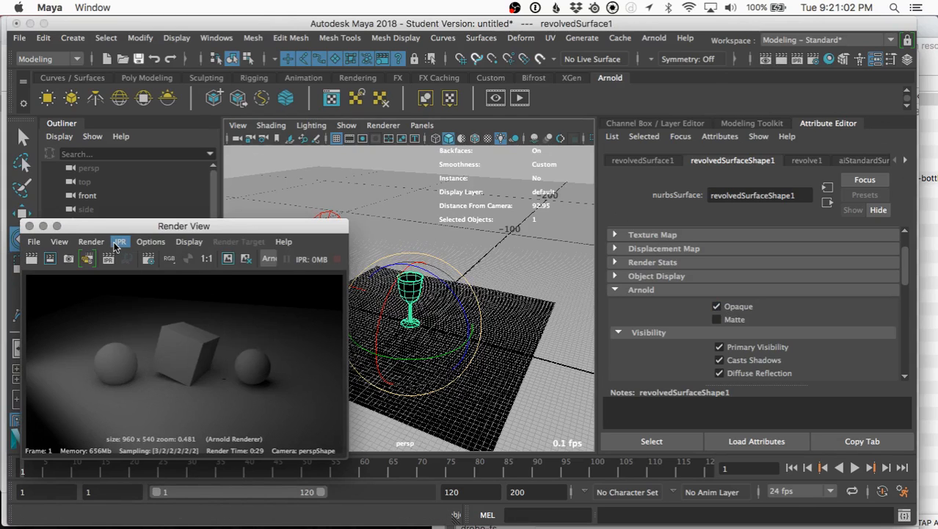
{"action": "left_click", "coordinate": [115, 248]}
{"action": "mouse_move", "coordinate": [136, 284]}
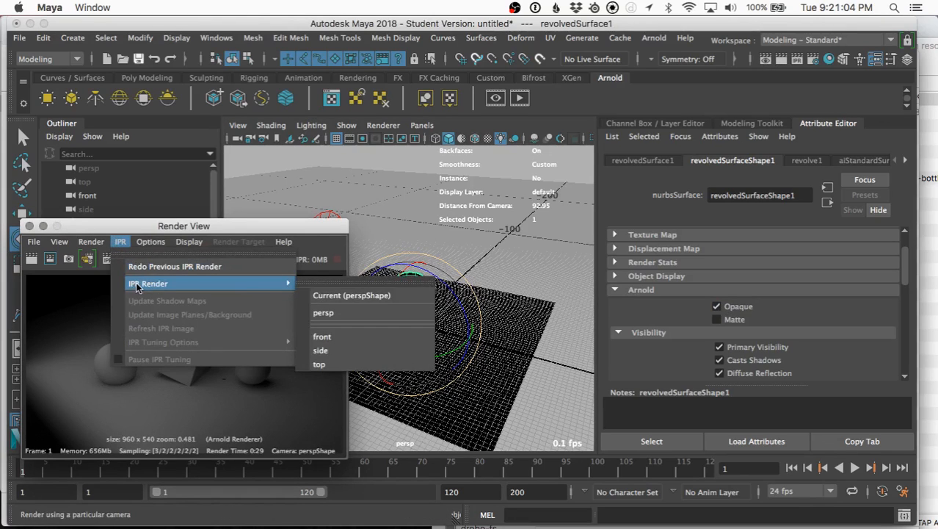
{"action": "left_click", "coordinate": [321, 314]}
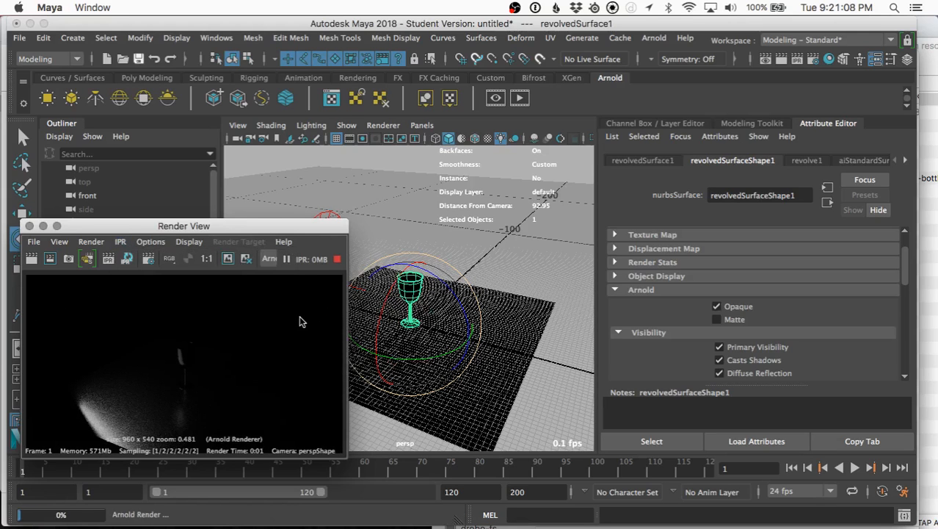
Frame the whole wine glass in the perspective view and move the Render View window clear of it.
{"action": "key", "text": "f"}
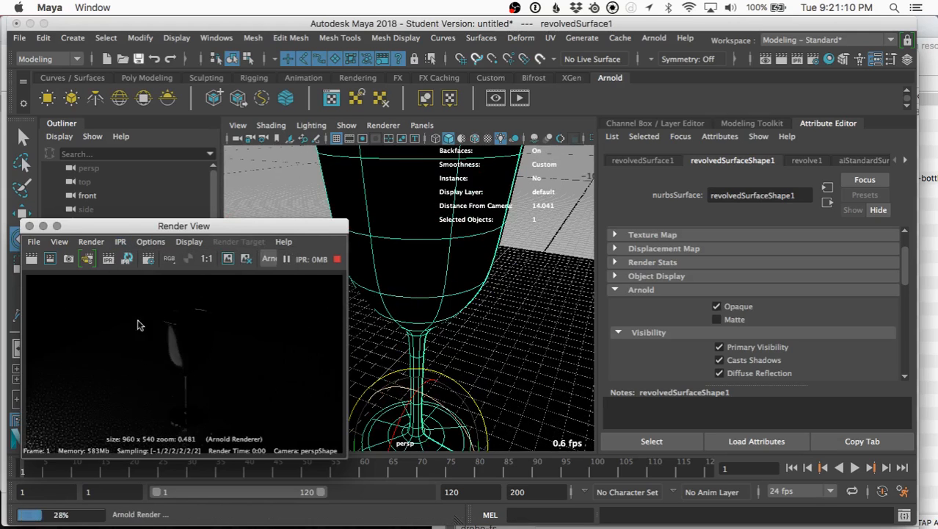
{"action": "key", "text": "e"}
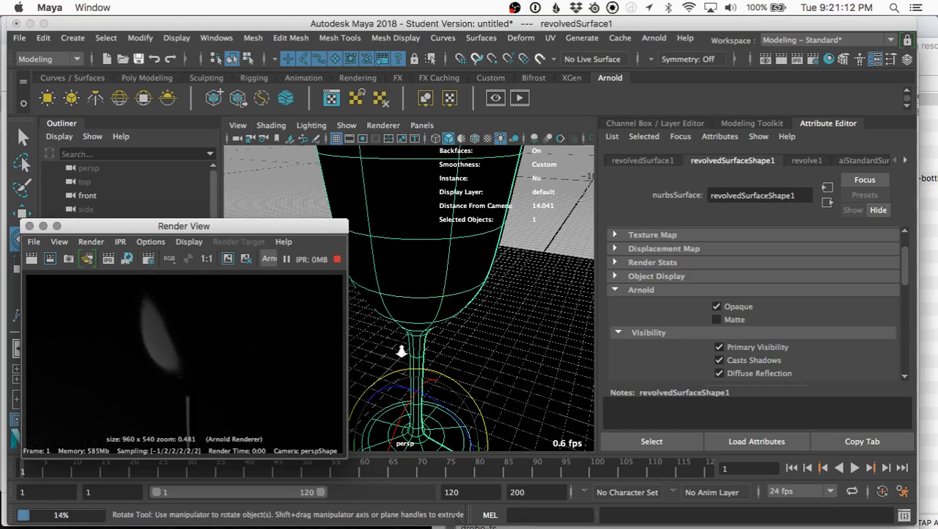
{"action": "scroll", "coordinate": [401, 351], "scroll_direction": "down", "scroll_amount": 5}
{"action": "left_click_drag", "start_coordinate": [252, 231], "coordinate": [261, 150]}
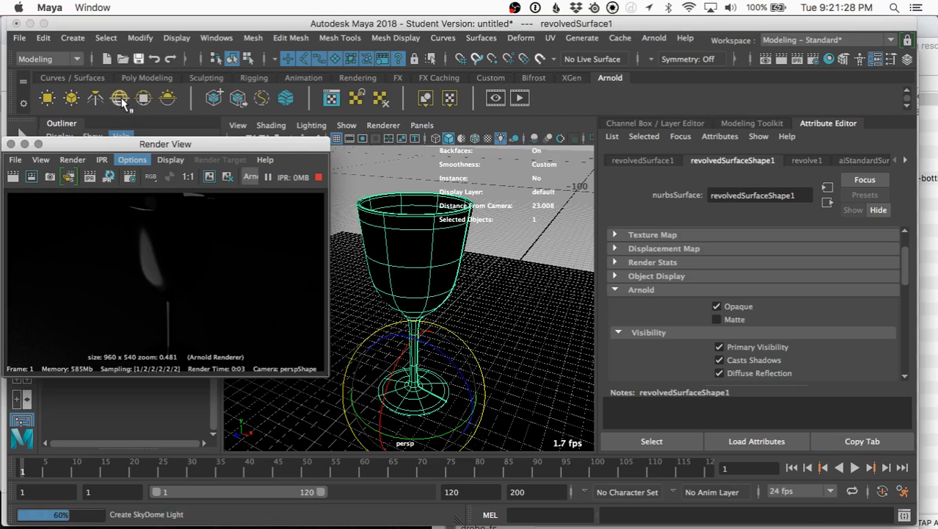
Add an Arnold SkyDome light to the scene and turn off Opaque on the wine glass shape, refreshing the IPR render.
{"action": "left_click", "coordinate": [122, 103]}
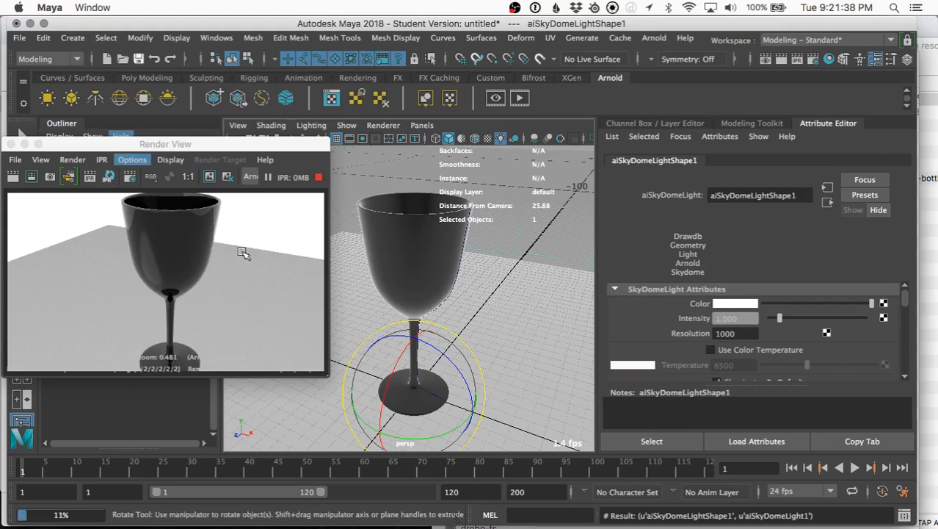
{"action": "left_click", "coordinate": [456, 266]}
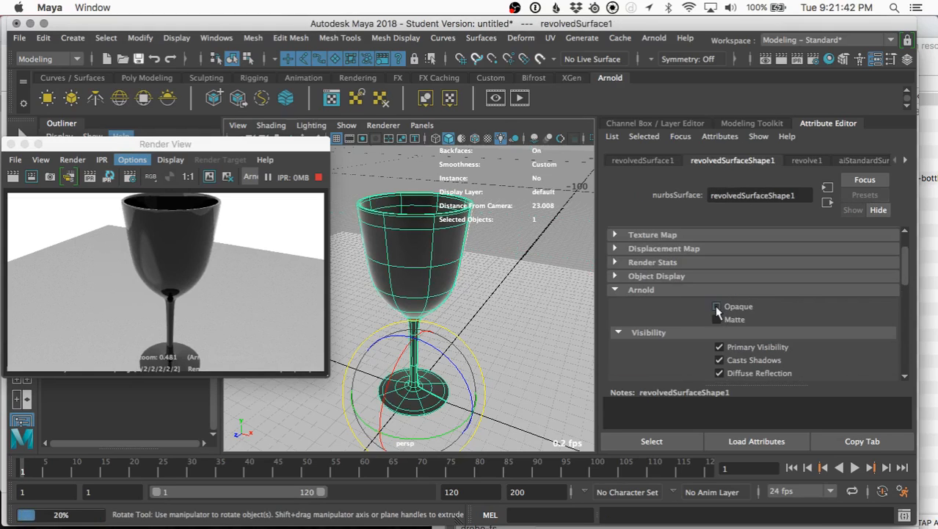
{"action": "left_click", "coordinate": [716, 307]}
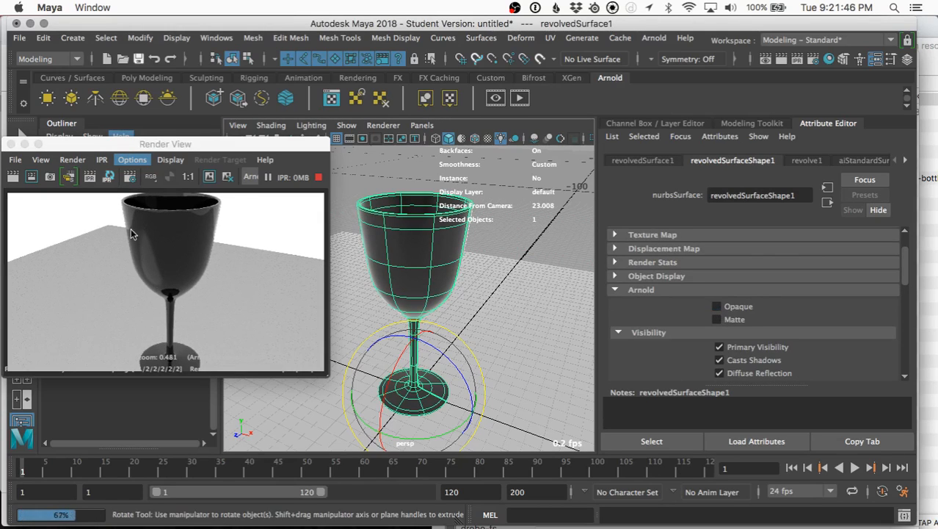
{"action": "left_click", "coordinate": [108, 180]}
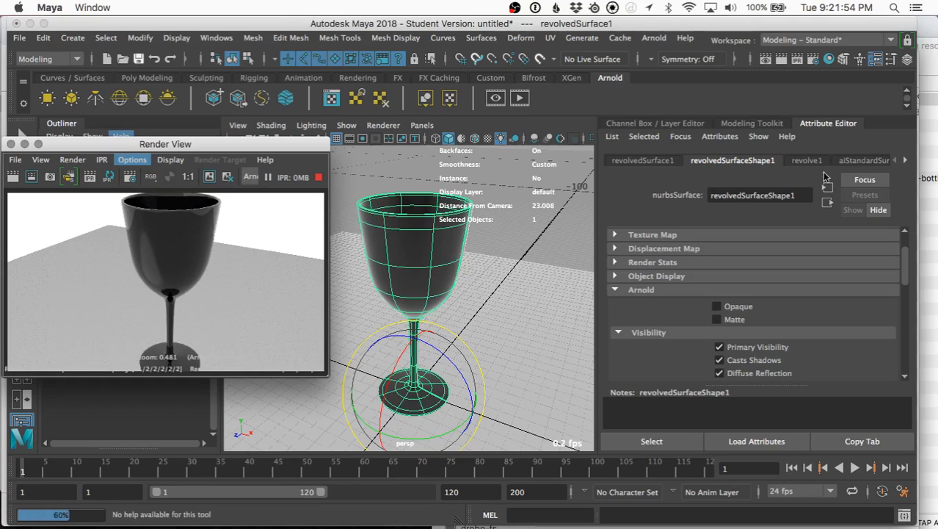
Set the transmission weight of the wine glass's aiStandardSurface2 material to 1.000.
{"action": "left_click", "coordinate": [864, 161]}
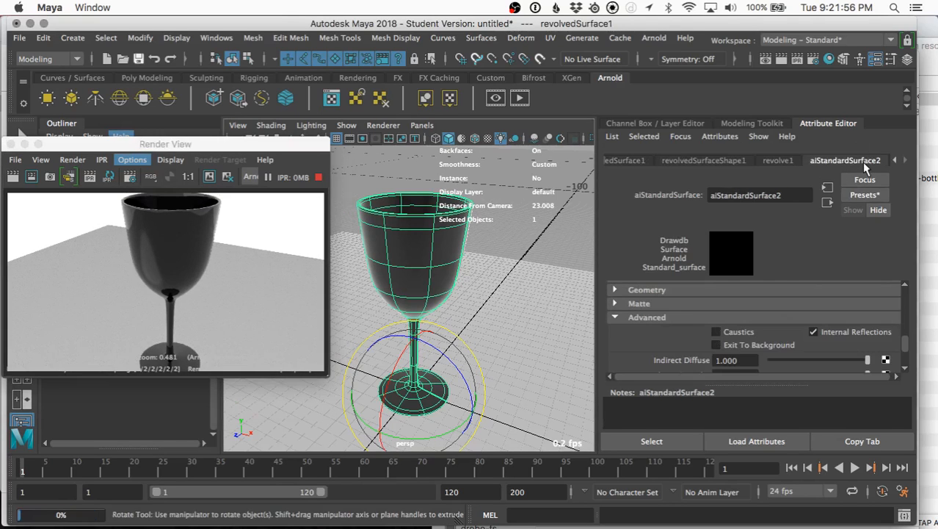
{"action": "scroll", "coordinate": [629, 302], "scroll_direction": "up", "scroll_amount": 5}
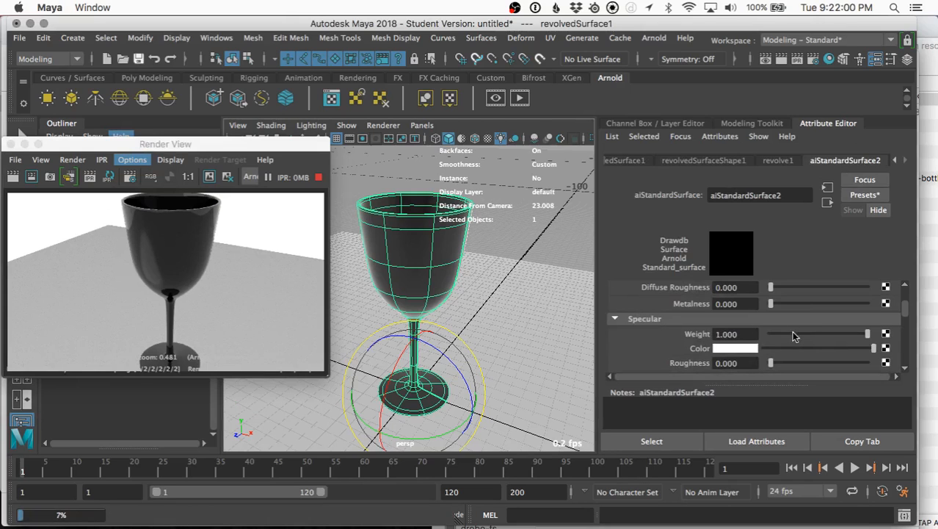
{"action": "scroll", "coordinate": [679, 307], "scroll_direction": "up", "scroll_amount": 3}
{"action": "scroll", "coordinate": [678, 310], "scroll_direction": "up", "scroll_amount": 1}
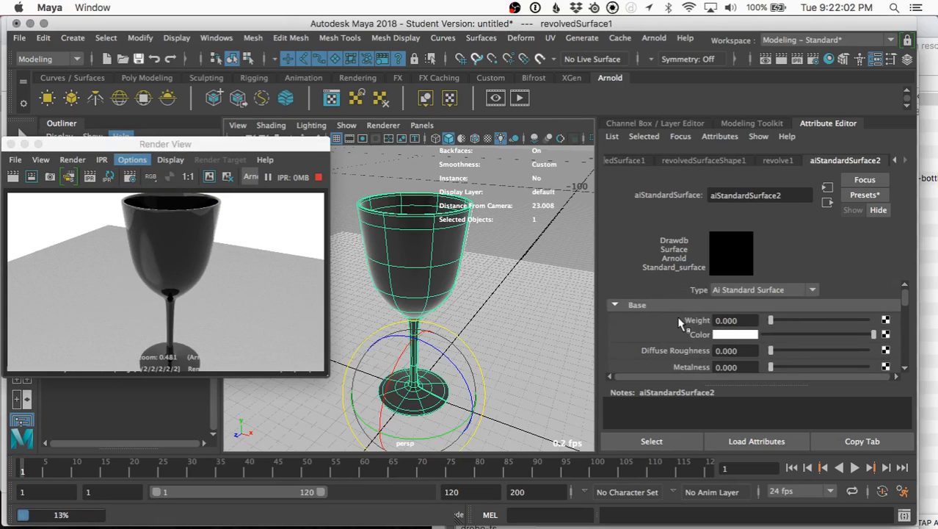
{"action": "scroll", "coordinate": [677, 316], "scroll_direction": "down", "scroll_amount": 6}
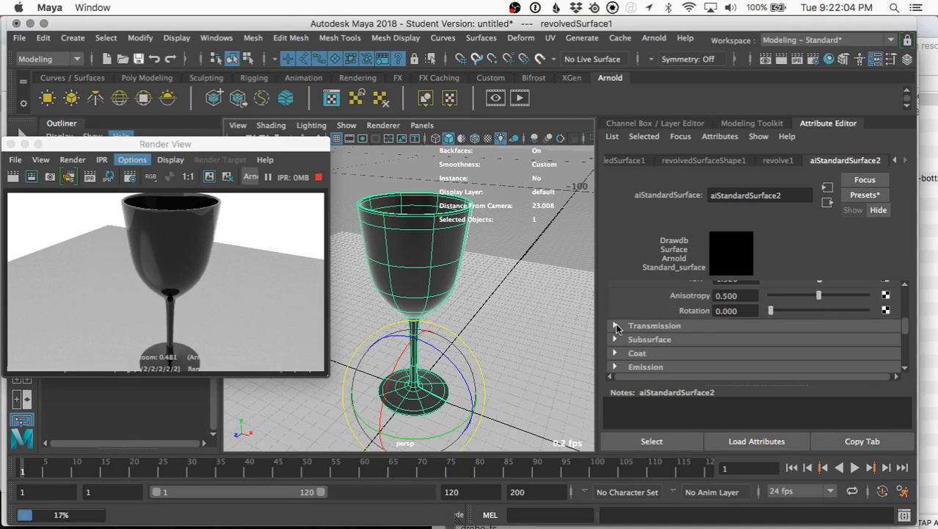
{"action": "left_click", "coordinate": [615, 326]}
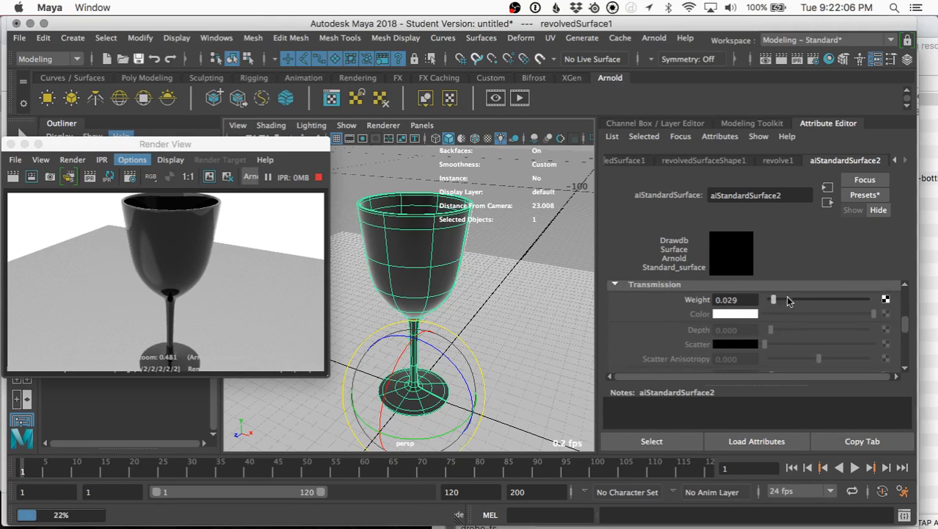
{"action": "left_click_drag", "start_coordinate": [787, 299], "coordinate": [878, 300]}
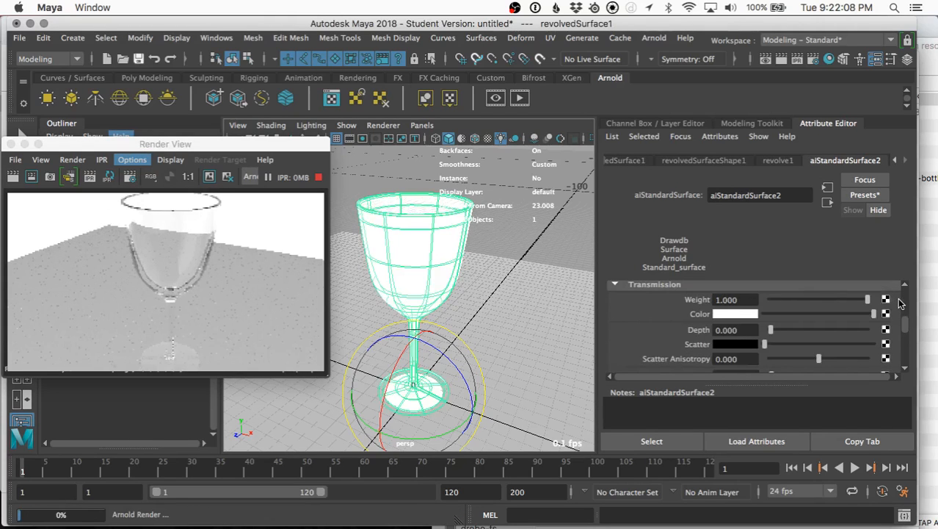
{"action": "left_click_drag", "start_coordinate": [868, 300], "coordinate": [889, 310]}
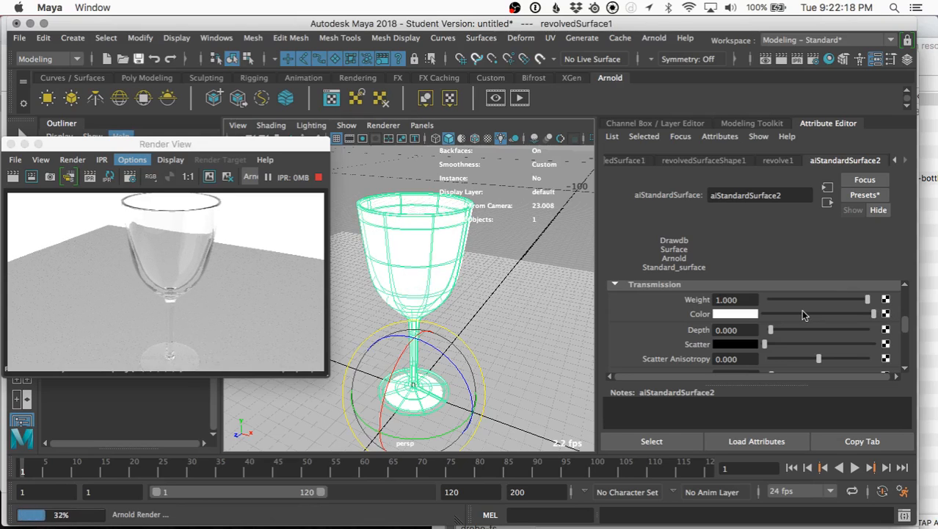
Tint the glass transmission light blue with hue about 201, saturation about 0.46 and value about 0.93, and set its depth to about 2.158.
{"action": "left_click", "coordinate": [735, 314]}
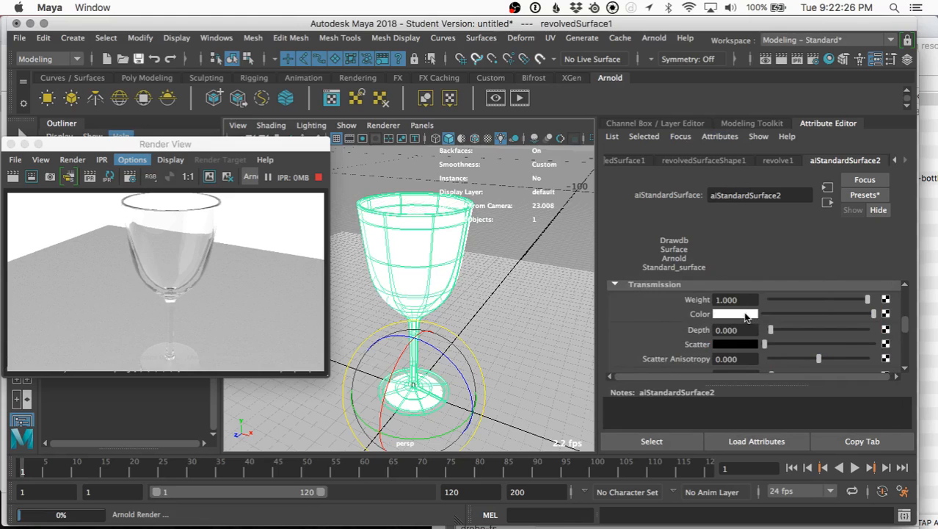
{"action": "left_click", "coordinate": [747, 316]}
{"action": "left_click", "coordinate": [816, 344]}
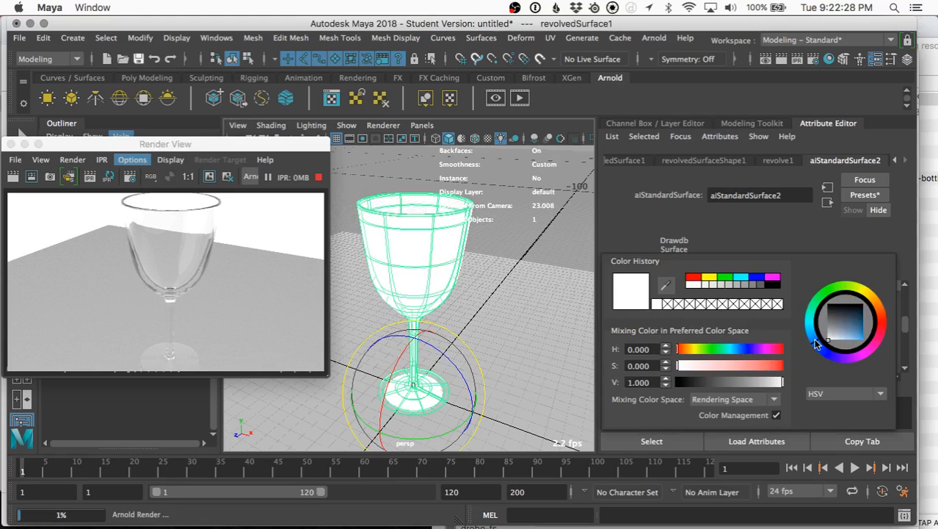
{"action": "left_click", "coordinate": [841, 337]}
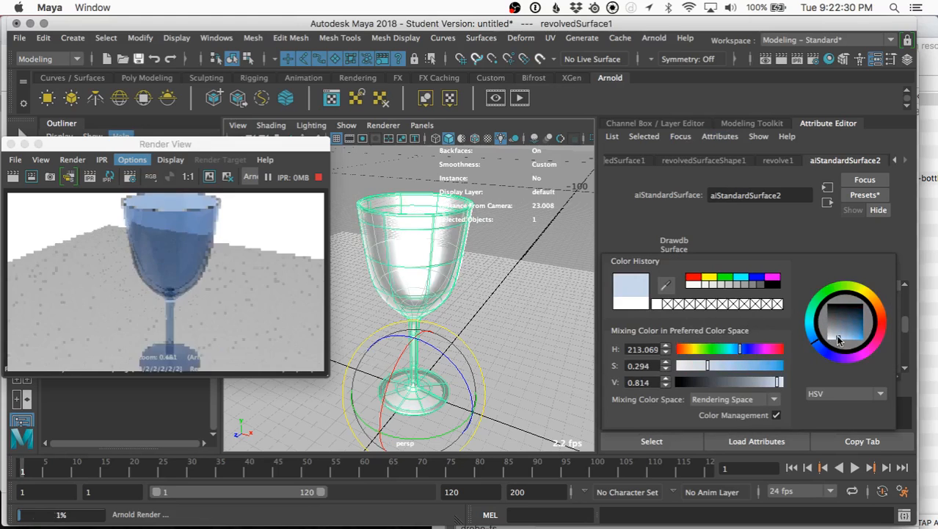
{"action": "left_click", "coordinate": [839, 333]}
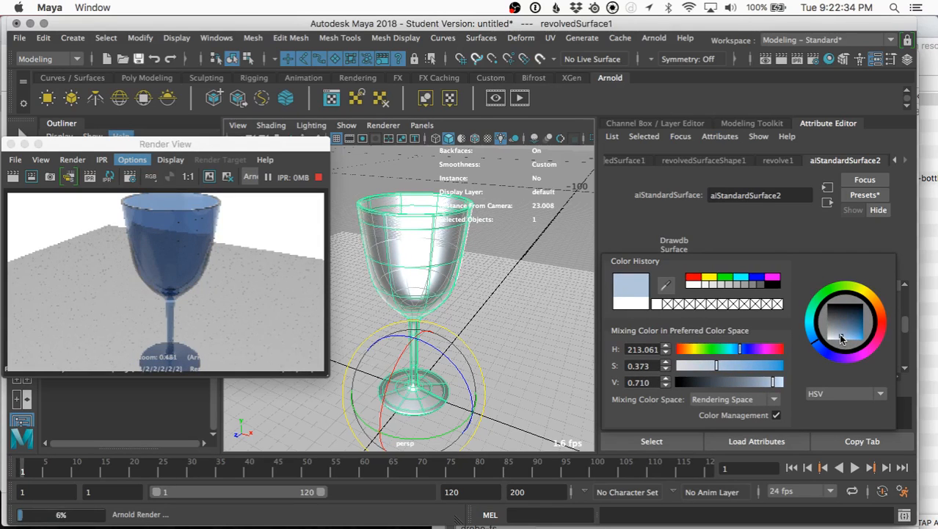
{"action": "left_click_drag", "start_coordinate": [840, 334], "coordinate": [849, 340]}
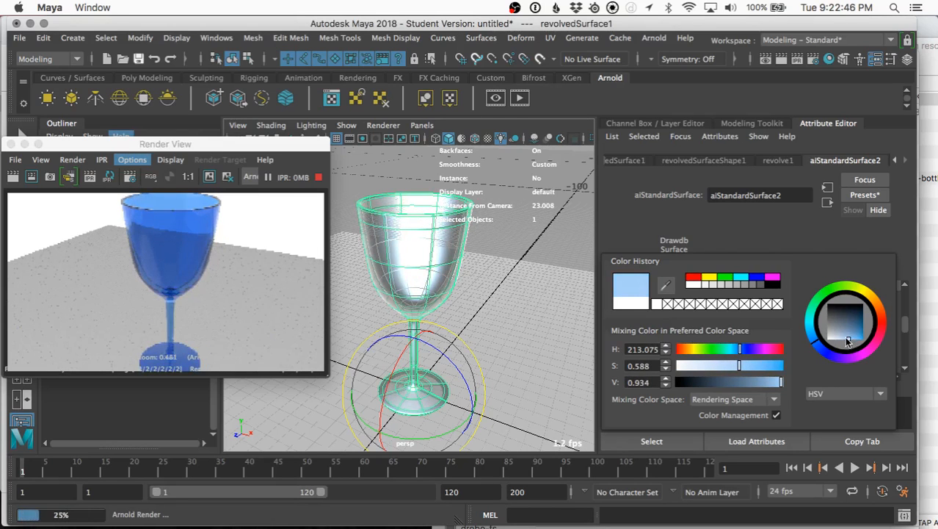
{"action": "left_click_drag", "start_coordinate": [741, 350], "coordinate": [736, 350]}
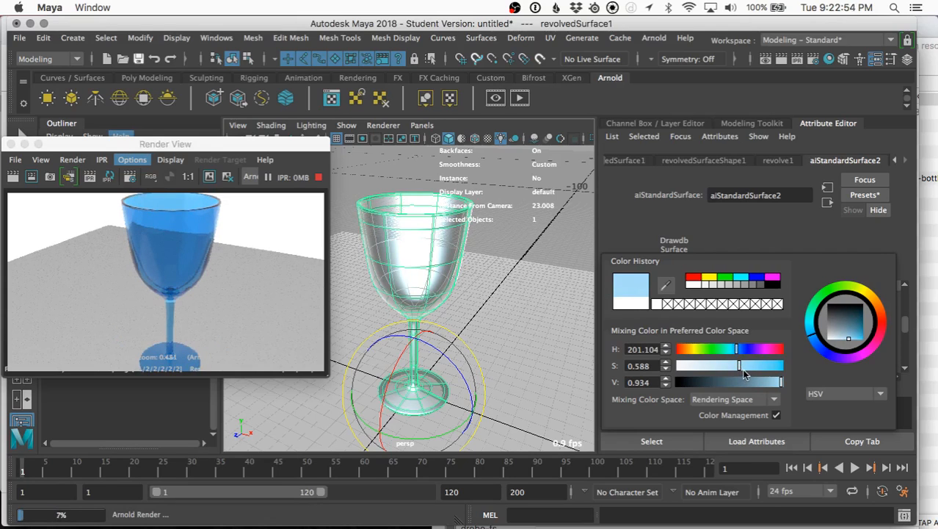
{"action": "mouse_move", "coordinate": [732, 370]}
{"action": "left_mouse_down"}
{"action": "mouse_move", "coordinate": [725, 364]}
{"action": "mouse_move", "coordinate": [748, 368]}
{"action": "mouse_move", "coordinate": [719, 369]}
{"action": "left_mouse_up"}
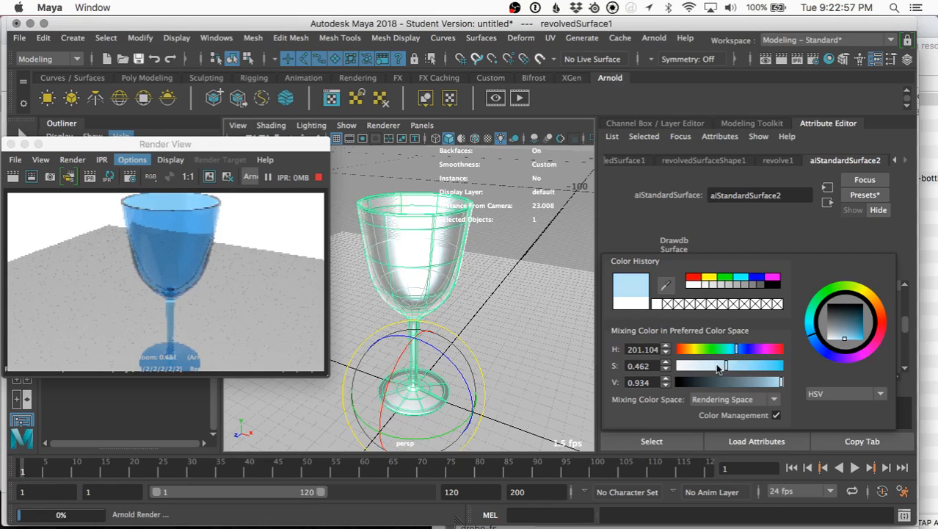
{"action": "left_click", "coordinate": [625, 234]}
{"action": "left_click_drag", "start_coordinate": [763, 331], "coordinate": [772, 335]}
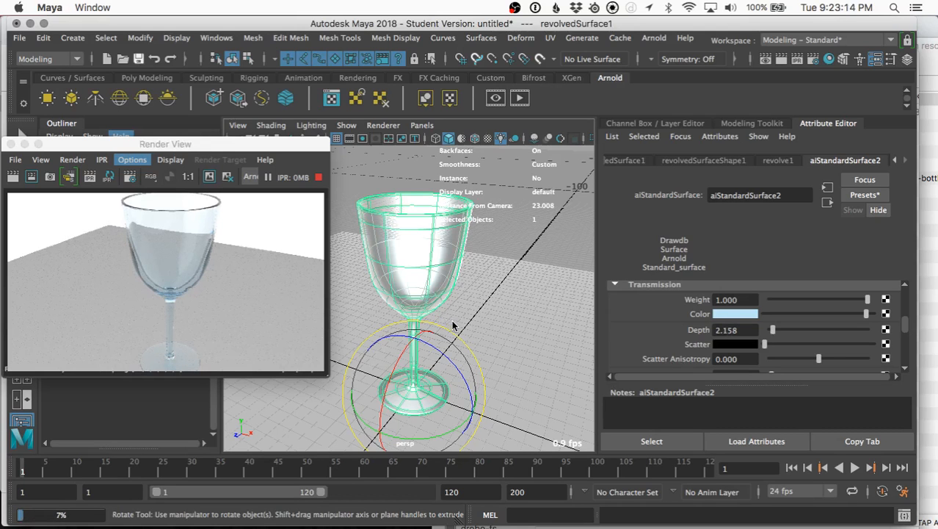
Reframe the whole wine glass in the perspective view and show the render at real size in an enlarged Render View window.
{"action": "mouse_move", "coordinate": [447, 320]}
{"action": "right_mouse_down", "text": "shift"}
{"action": "mouse_move", "coordinate": [445, 311]}
{"action": "mouse_move", "coordinate": [442, 331]}
{"action": "right_mouse_up", "text": "shift"}
{"action": "mouse_move", "coordinate": [442, 331]}
{"action": "left_mouse_down", "text": "alt"}
{"action": "mouse_move", "coordinate": [437, 318]}
{"action": "mouse_move", "coordinate": [450, 324]}
{"action": "left_mouse_up", "text": "alt"}
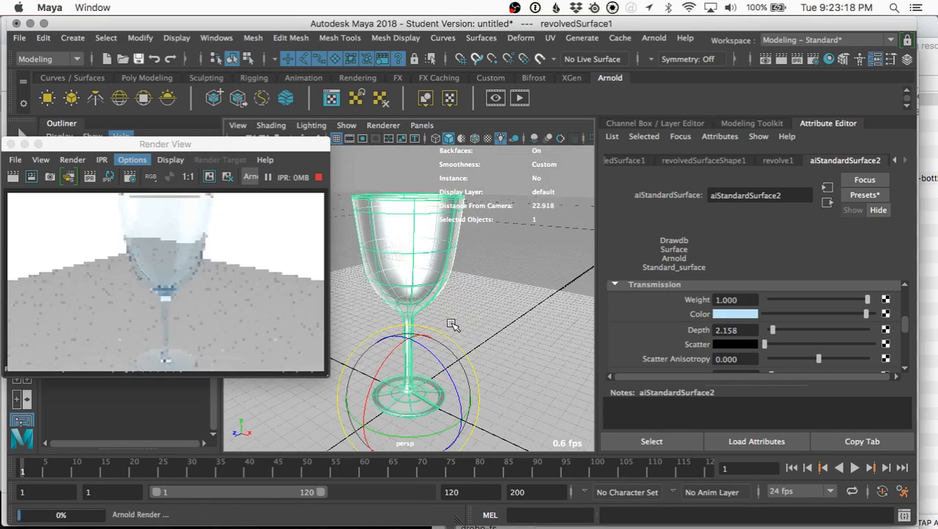
{"action": "scroll", "coordinate": [449, 324], "scroll_direction": "down", "scroll_amount": 5}
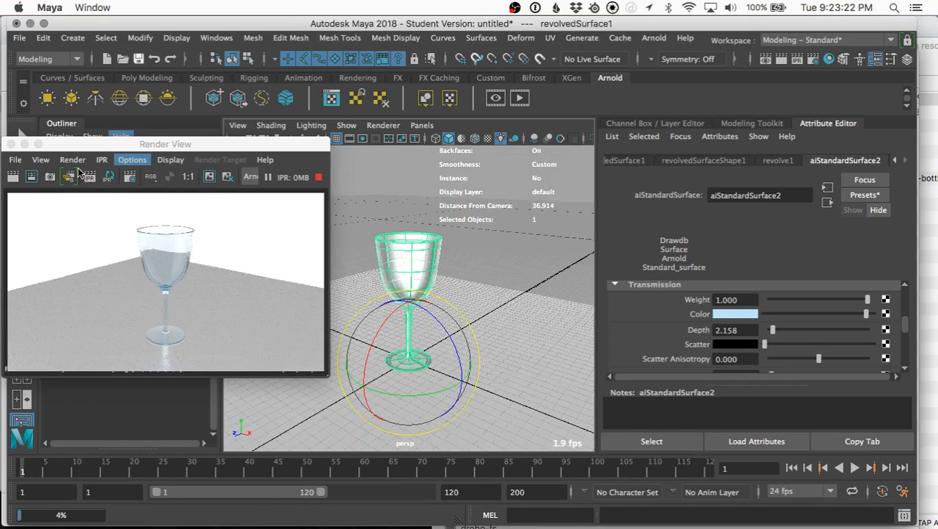
{"action": "left_click", "coordinate": [188, 177]}
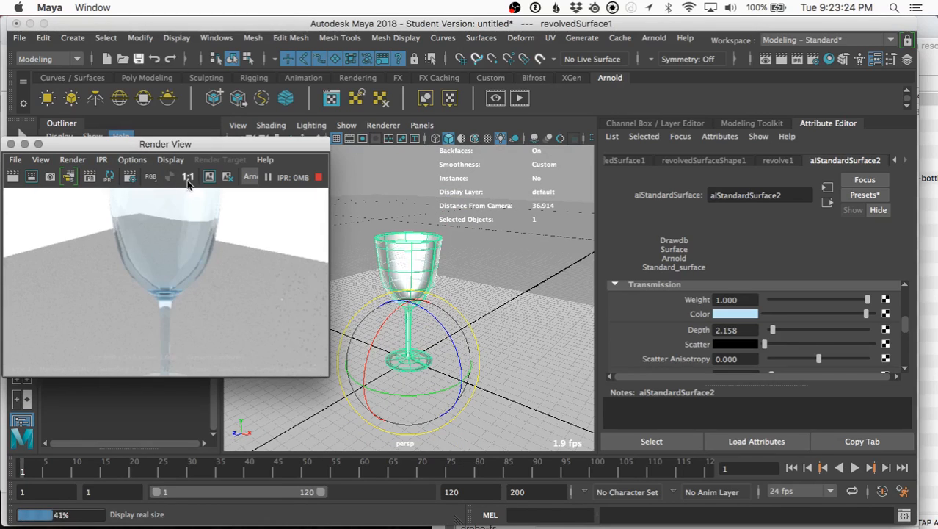
{"action": "left_click_drag", "start_coordinate": [328, 376], "coordinate": [445, 451]}
{"action": "left_click_drag", "start_coordinate": [338, 145], "coordinate": [233, 79]}
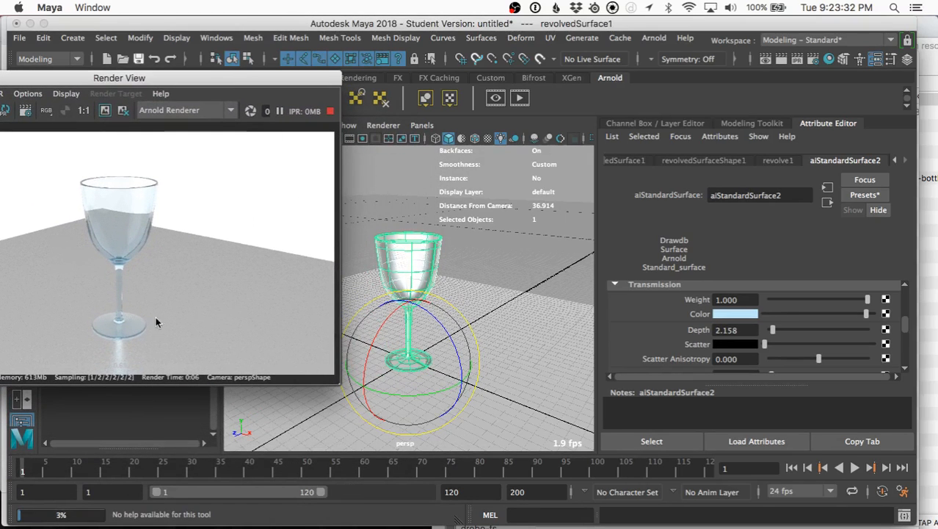
{"action": "left_click", "coordinate": [369, 315]}
{"action": "scroll", "coordinate": [409, 318], "scroll_direction": "up", "scroll_amount": 3}
{"action": "scroll", "coordinate": [423, 324], "scroll_direction": "up", "scroll_amount": 5}
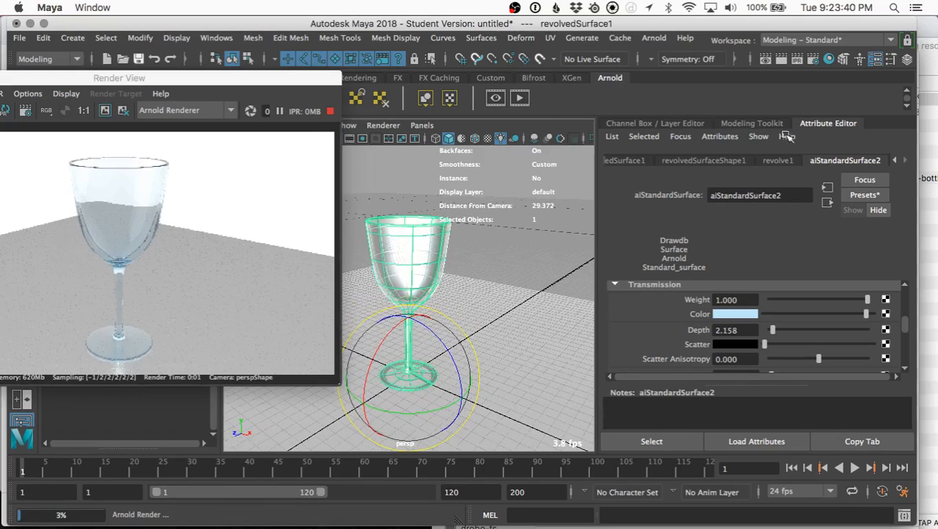
Select the persp camera and set its focal length to 50.
{"action": "left_click_drag", "start_coordinate": [274, 86], "coordinate": [276, 169]}
{"action": "left_click", "coordinate": [237, 124]}
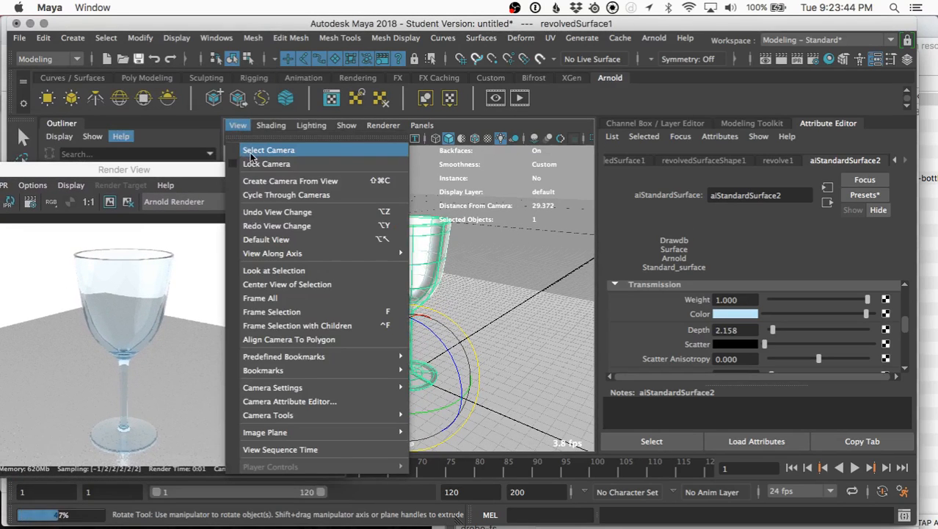
{"action": "left_click", "coordinate": [250, 151]}
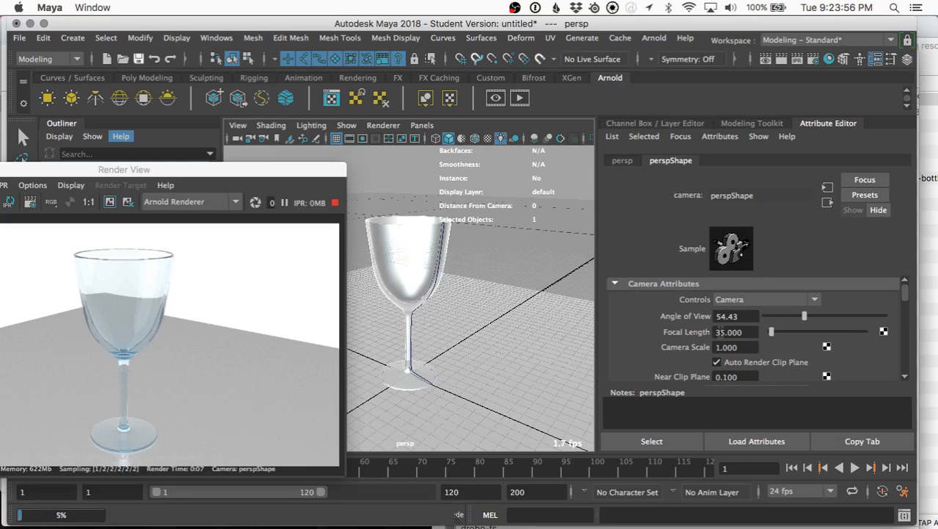
{"action": "double_click", "coordinate": [717, 332]}
{"action": "left_click", "coordinate": [735, 332]}
{"action": "double_click", "coordinate": [740, 332]}
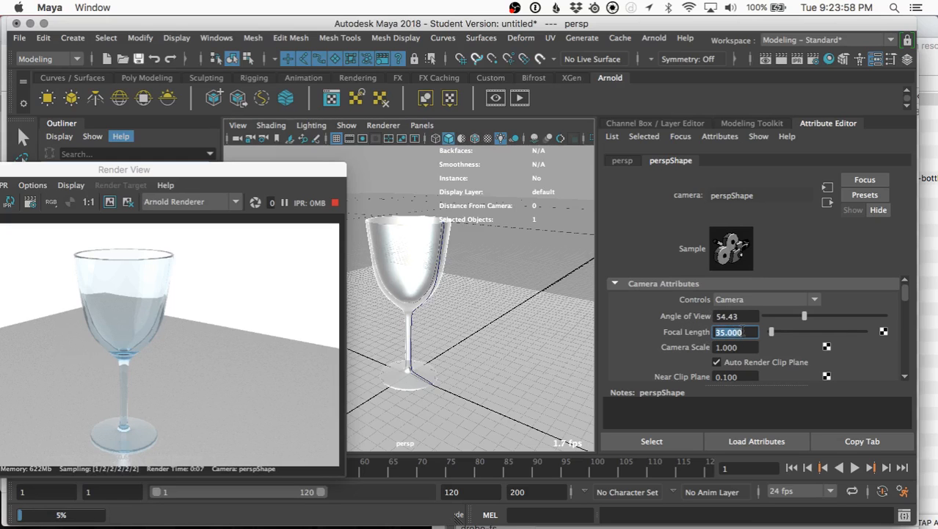
{"action": "type", "text": "50"}
{"action": "key", "text": "Return"}
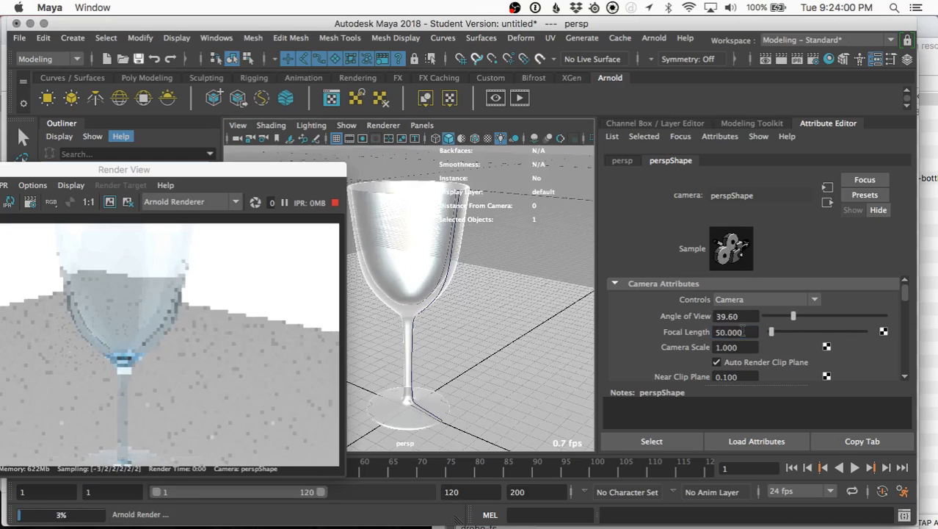
Reframe the perspective view so the camera looks down on the whole wine glass from a higher angle and farther back.
{"action": "right_click", "coordinate": [500, 320]}
{"action": "left_click", "coordinate": [401, 288]}
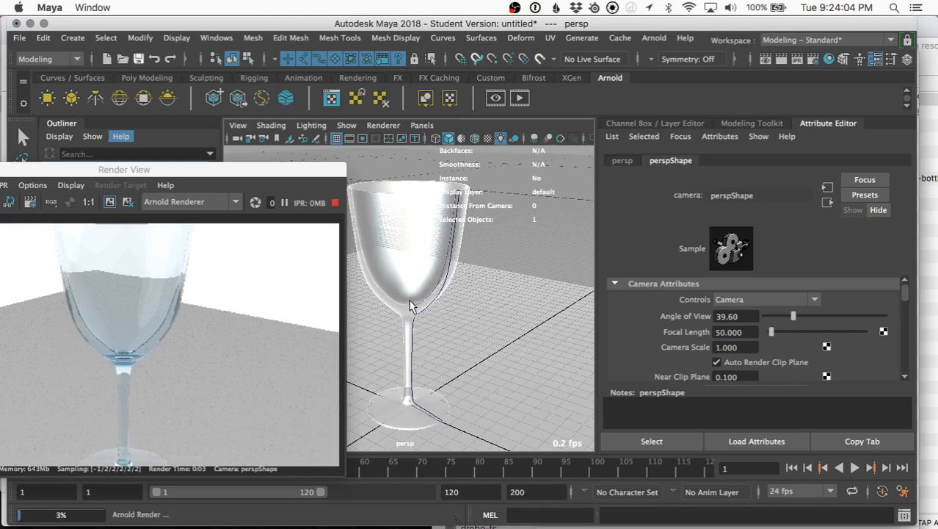
{"action": "key", "text": "f"}
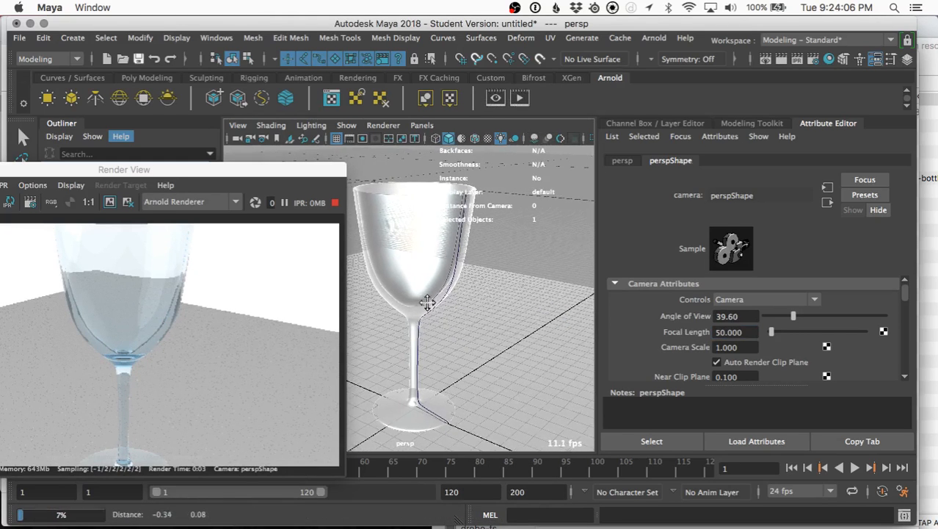
{"action": "right_click", "coordinate": [434, 304]}
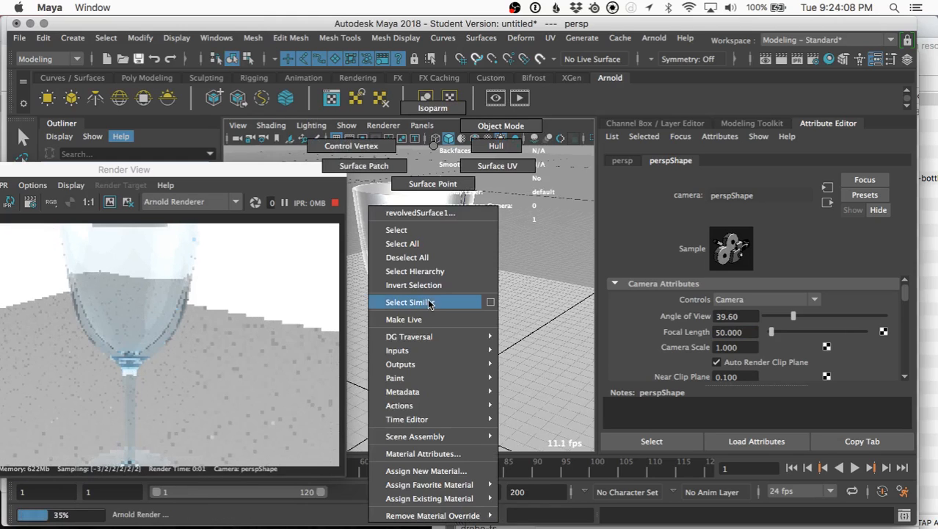
{"action": "left_click", "coordinate": [350, 310]}
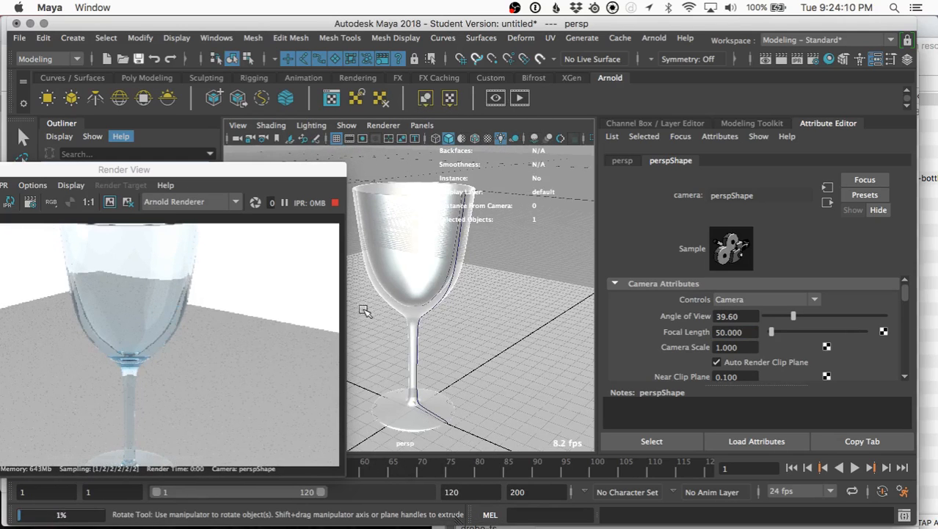
{"action": "left_click_drag", "start_coordinate": [444, 314], "coordinate": [423, 310], "text": "alt"}
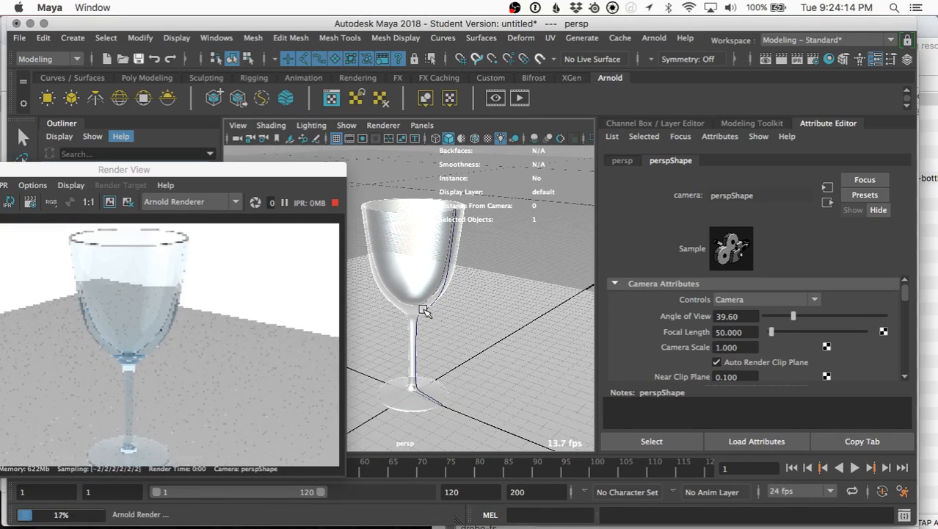
{"action": "key", "text": "e"}
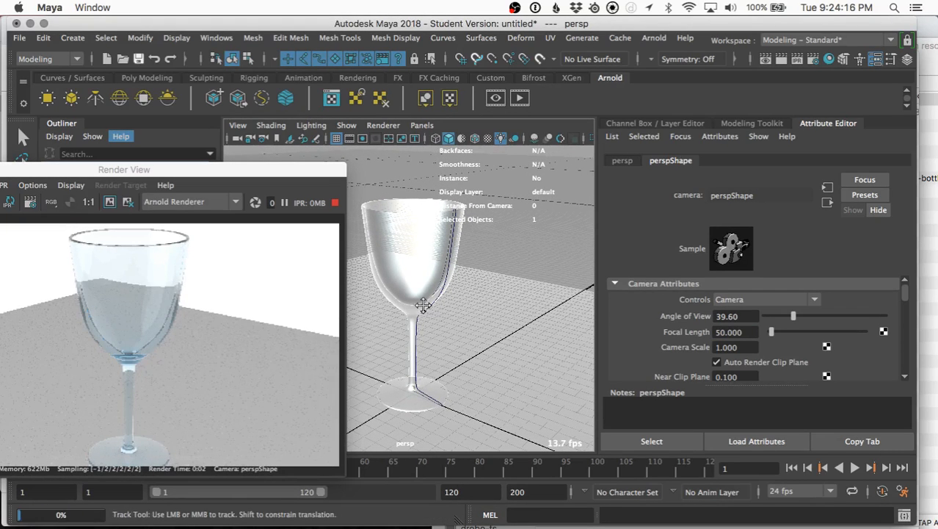
{"action": "left_click_drag", "start_coordinate": [424, 307], "coordinate": [452, 324], "text": "alt"}
{"action": "scroll", "coordinate": [452, 323], "scroll_direction": "down", "scroll_amount": 3}
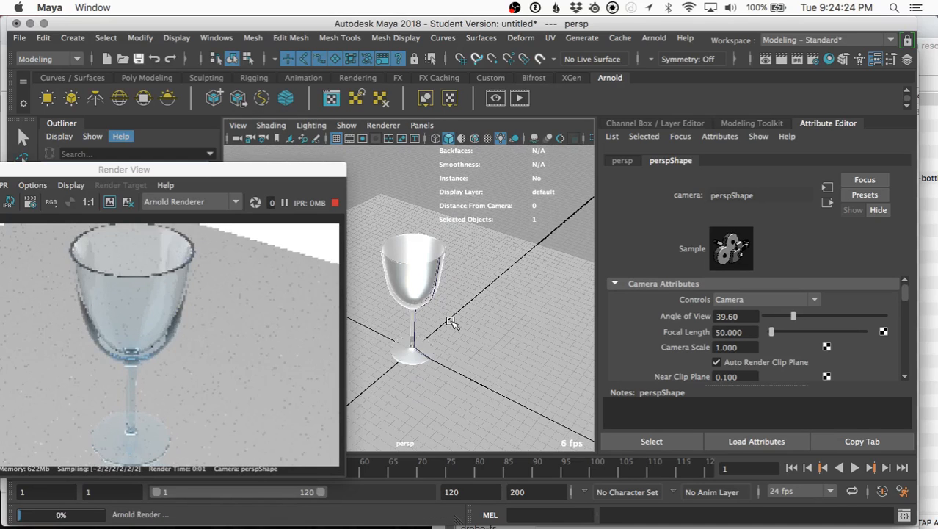
Bring the perspective camera closer to the wine glass and inspect the smoothness of its rim in the Render View.
{"action": "right_click_drag", "start_coordinate": [447, 318], "coordinate": [497, 331], "text": "alt"}
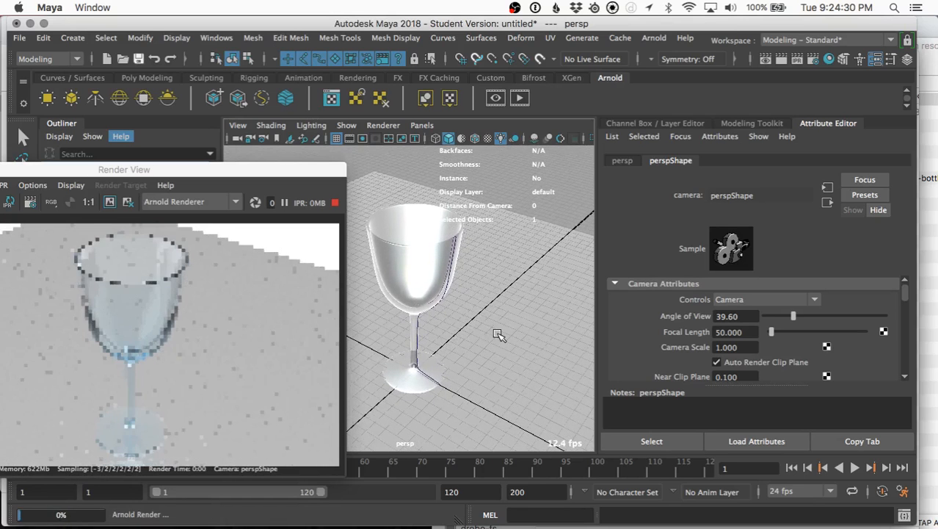
{"action": "left_click_drag", "start_coordinate": [291, 171], "coordinate": [387, 168]}
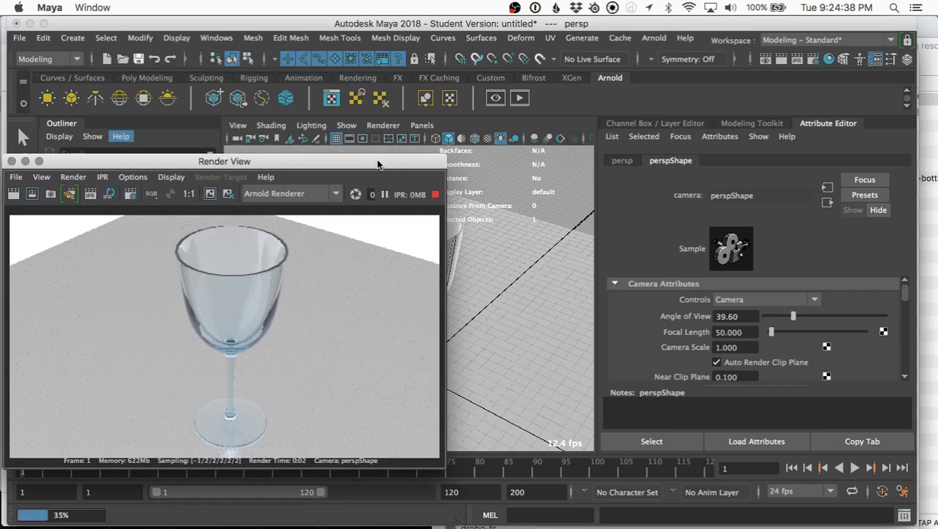
{"action": "left_click_drag", "start_coordinate": [378, 164], "coordinate": [350, 148]}
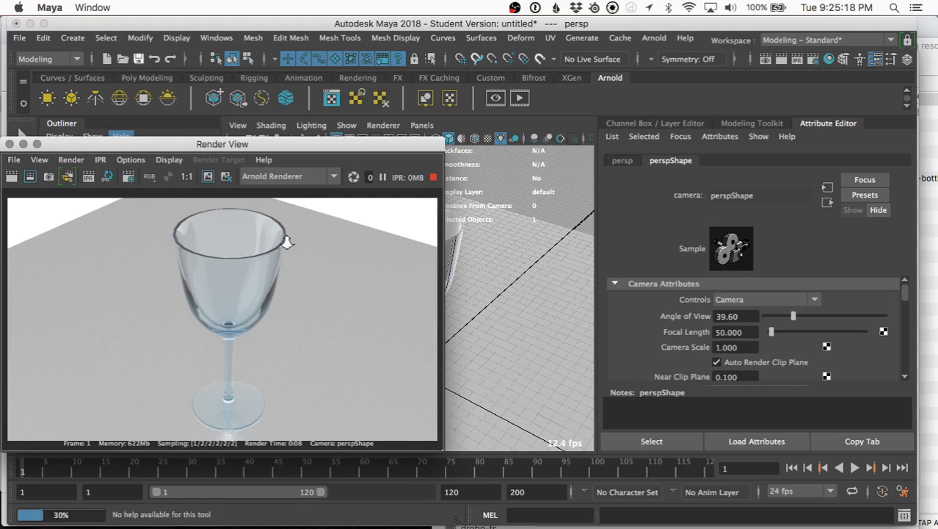
{"action": "scroll", "coordinate": [287, 243], "scroll_direction": "up", "scroll_amount": 5}
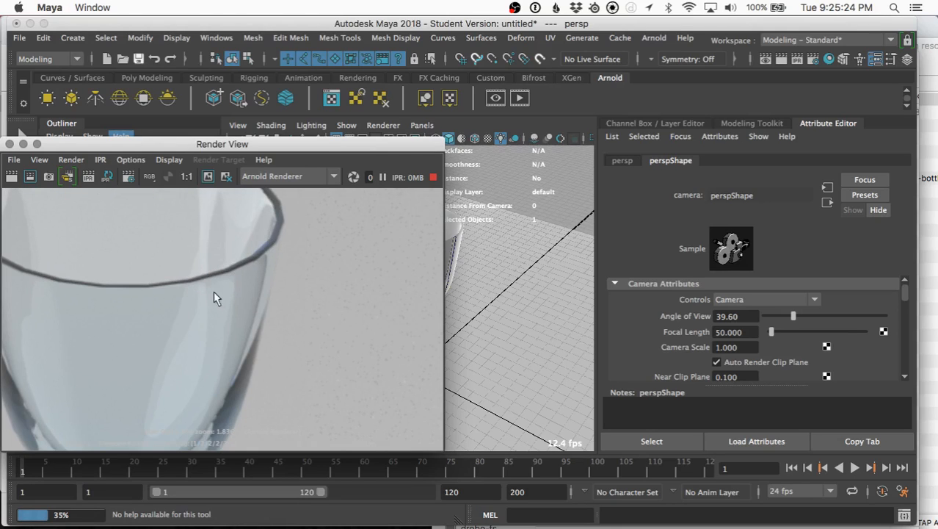
{"action": "scroll", "coordinate": [220, 293], "scroll_direction": "down", "scroll_amount": 5}
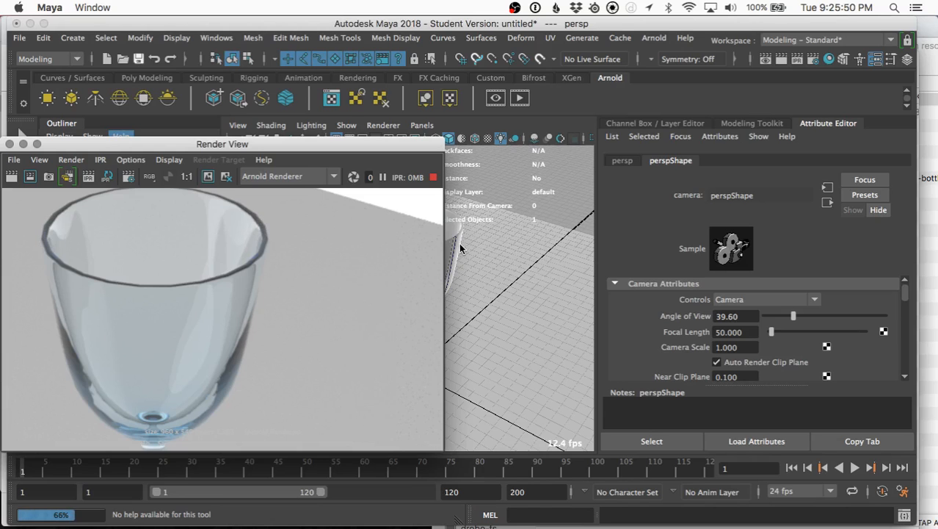
Select the wine glass surface and enable advanced tessellation on its shape node.
{"action": "left_click_drag", "start_coordinate": [339, 149], "coordinate": [292, 198]}
{"action": "left_click", "coordinate": [446, 264]}
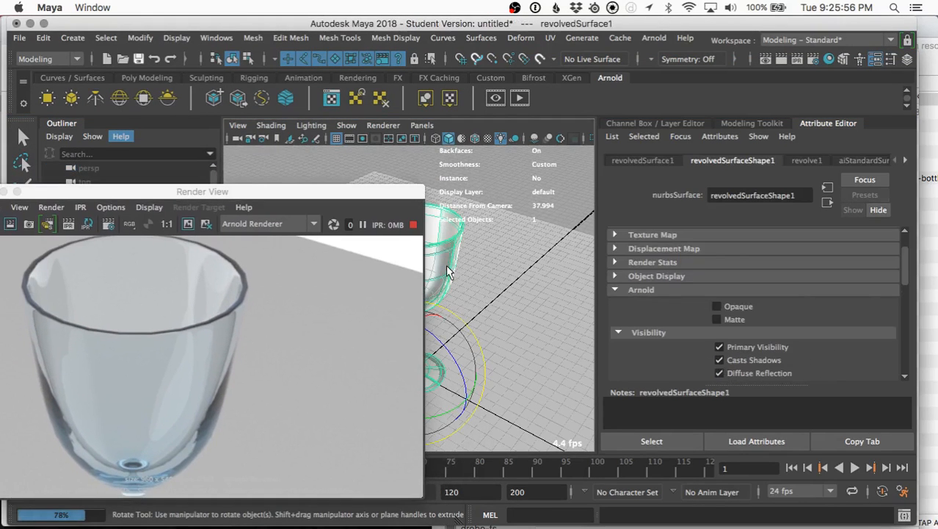
{"action": "scroll", "coordinate": [659, 263], "scroll_direction": "down", "scroll_amount": 2}
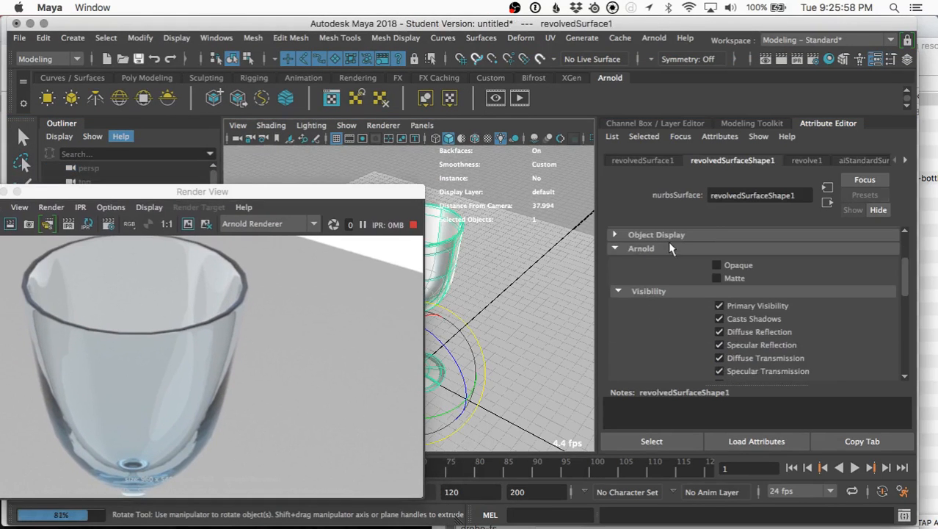
{"action": "scroll", "coordinate": [630, 300], "scroll_direction": "down", "scroll_amount": 6}
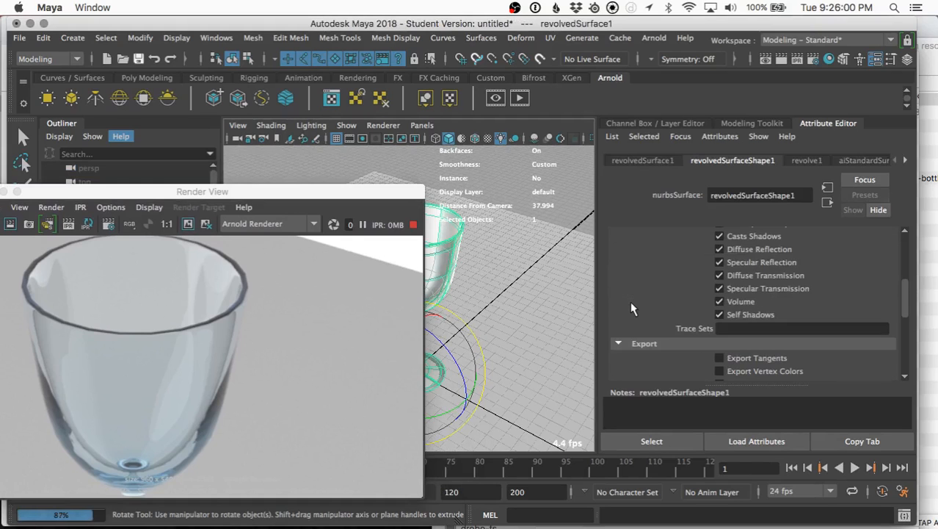
{"action": "scroll", "coordinate": [630, 307], "scroll_direction": "down", "scroll_amount": 2}
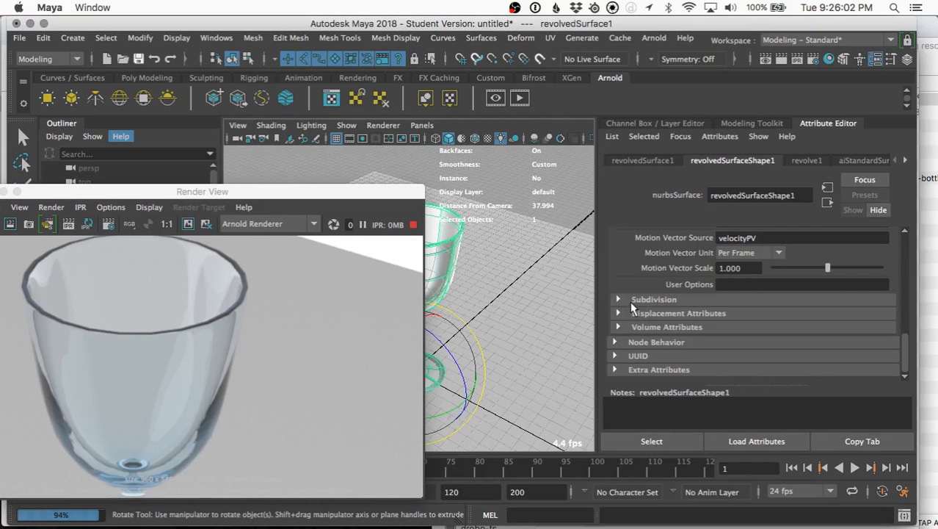
{"action": "scroll", "coordinate": [629, 326], "scroll_direction": "up", "scroll_amount": 10}
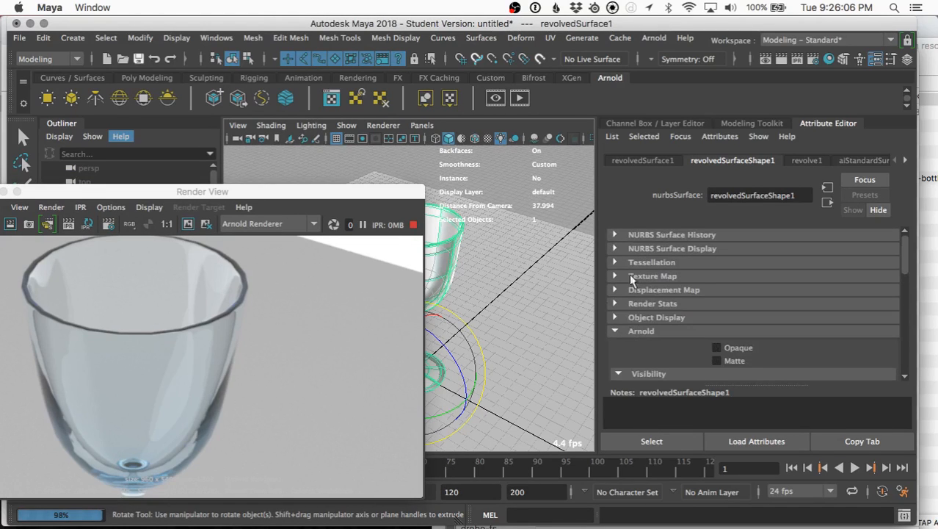
{"action": "left_click", "coordinate": [616, 263]}
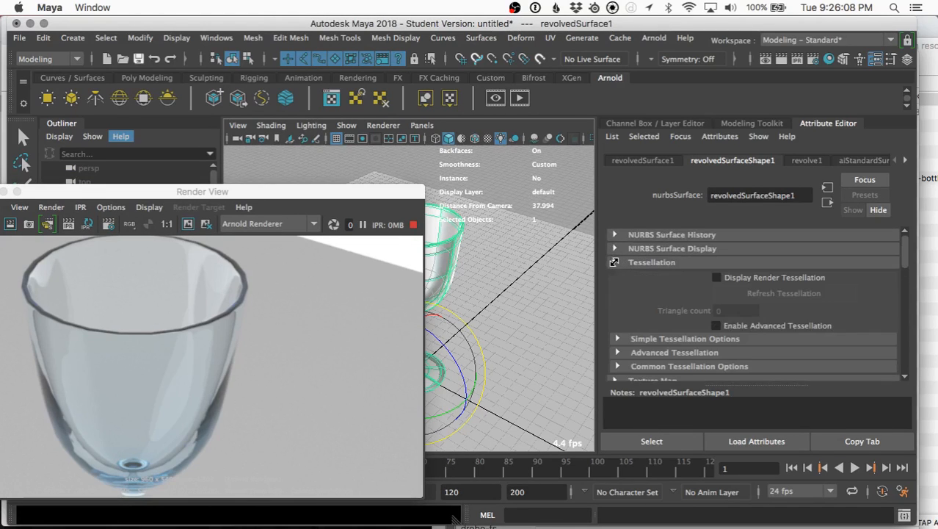
{"action": "left_click", "coordinate": [717, 326]}
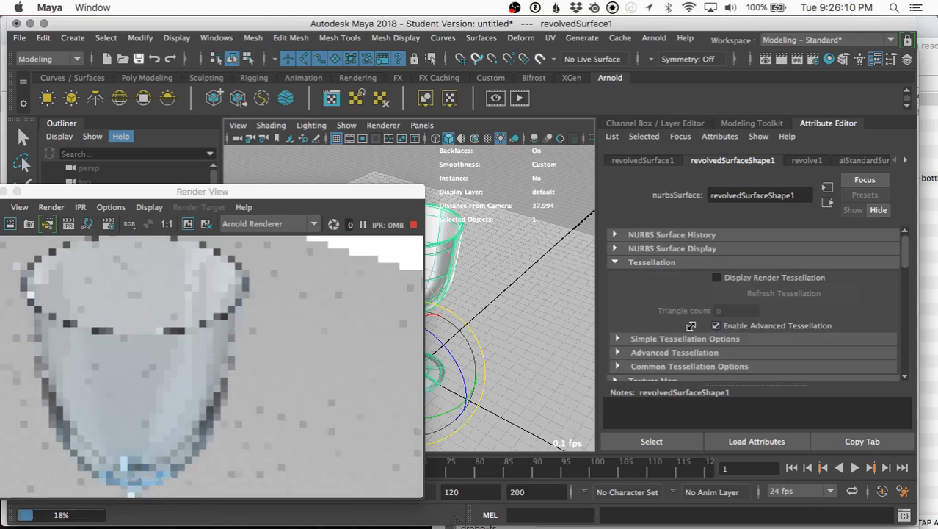
Set the wine glass's primary tessellation to 8 for both Number U and Number V.
{"action": "scroll", "coordinate": [661, 312], "scroll_direction": "down", "scroll_amount": 2}
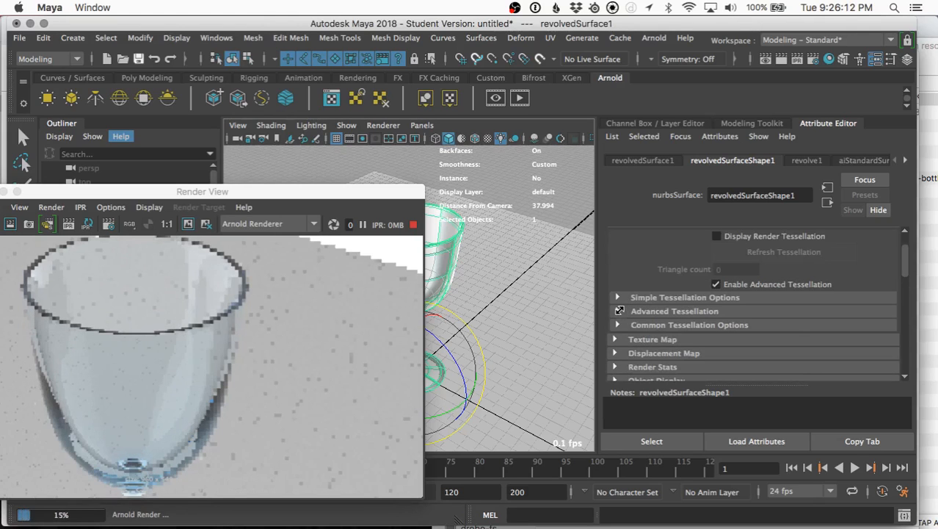
{"action": "left_click", "coordinate": [621, 311]}
{"action": "scroll", "coordinate": [651, 321], "scroll_direction": "down", "scroll_amount": 4}
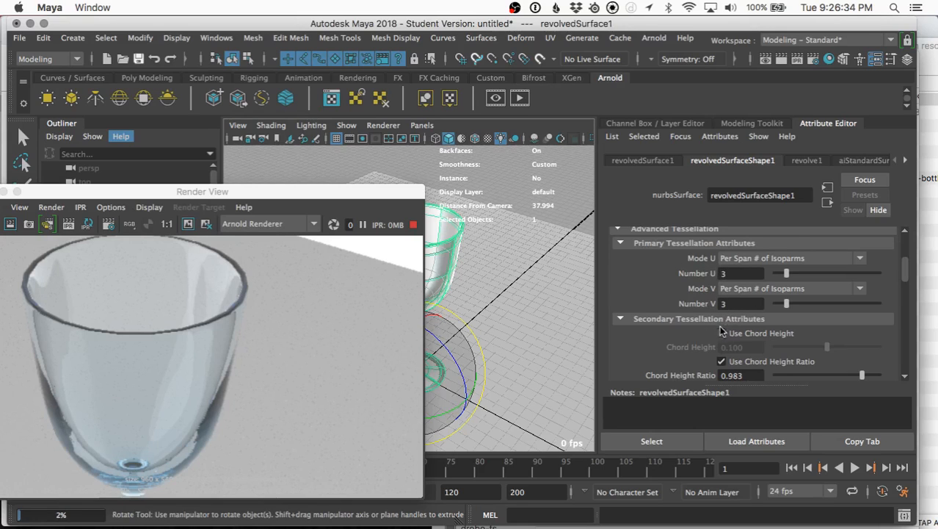
{"action": "scroll", "coordinate": [716, 345], "scroll_direction": "up", "scroll_amount": 5}
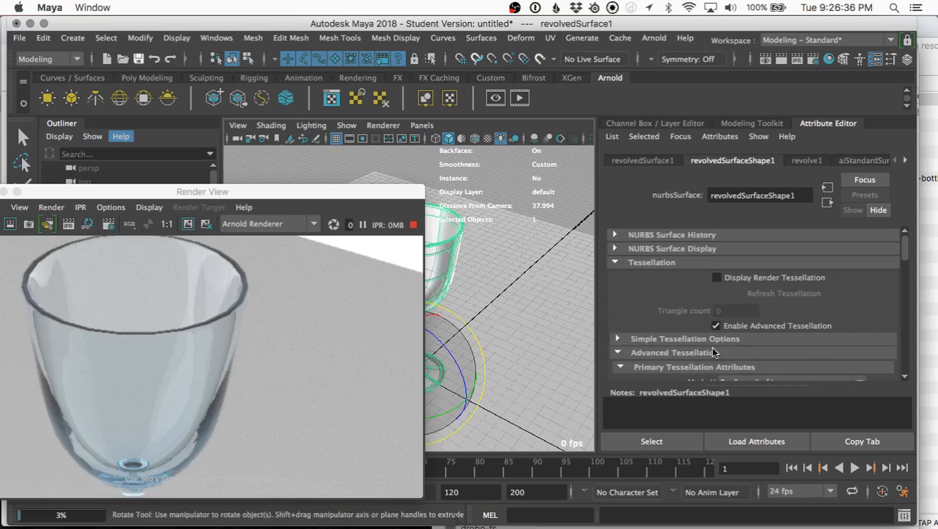
{"action": "scroll", "coordinate": [713, 352], "scroll_direction": "down", "scroll_amount": 3}
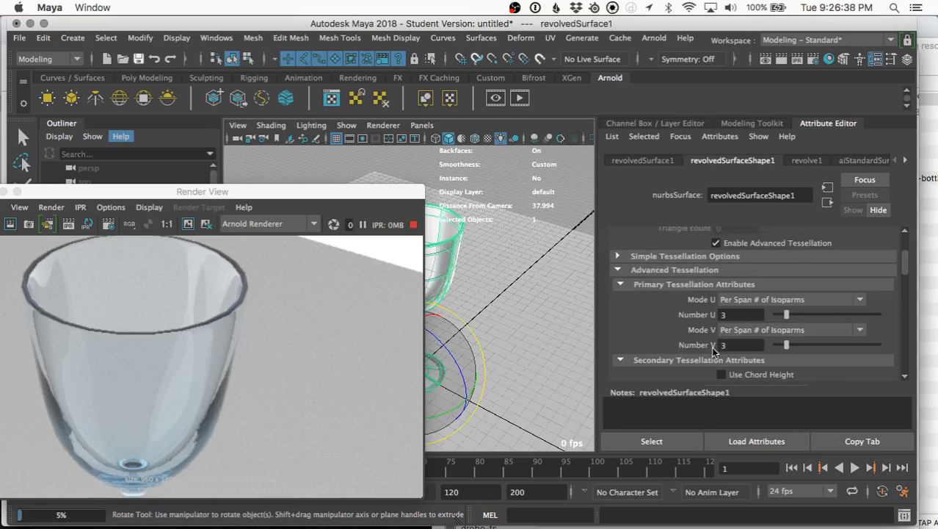
{"action": "scroll", "coordinate": [716, 351], "scroll_direction": "down", "scroll_amount": 2}
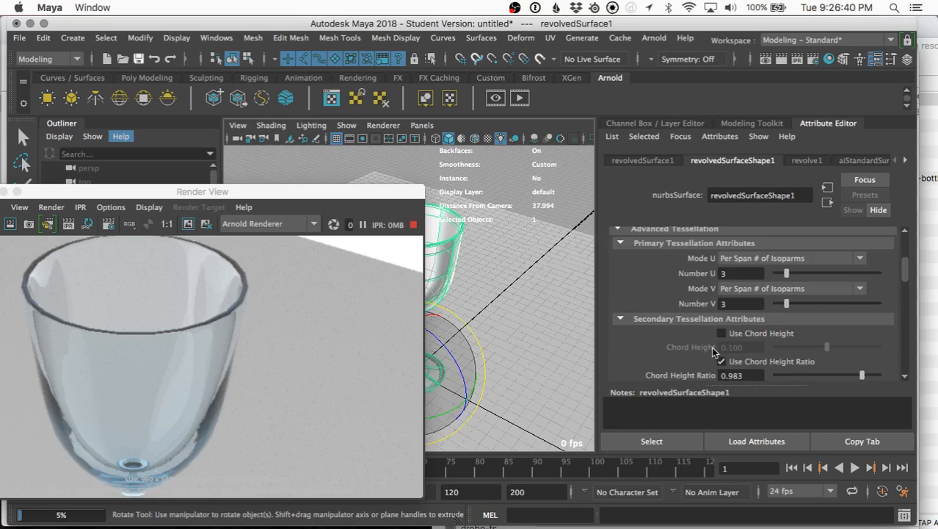
{"action": "left_click", "coordinate": [740, 274]}
{"action": "double_click", "coordinate": [740, 273]}
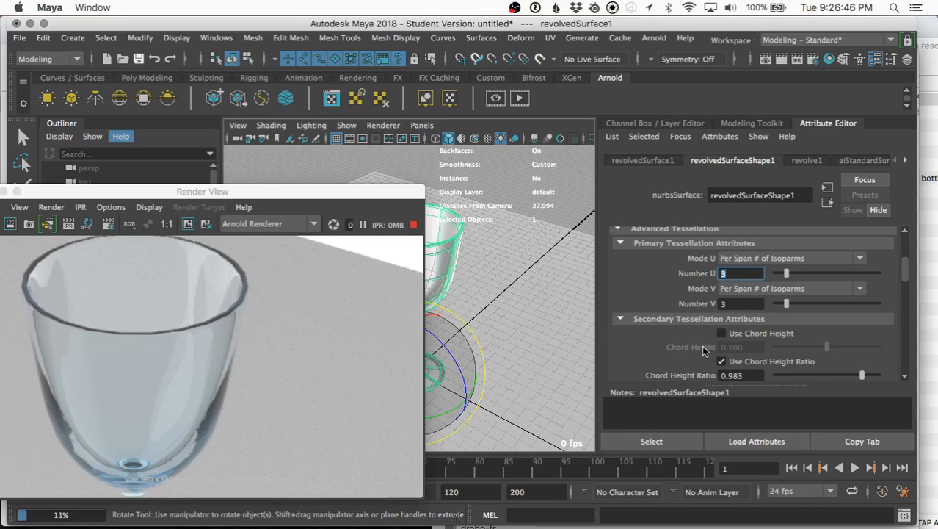
{"action": "scroll", "coordinate": [702, 350], "scroll_direction": "down", "scroll_amount": 5}
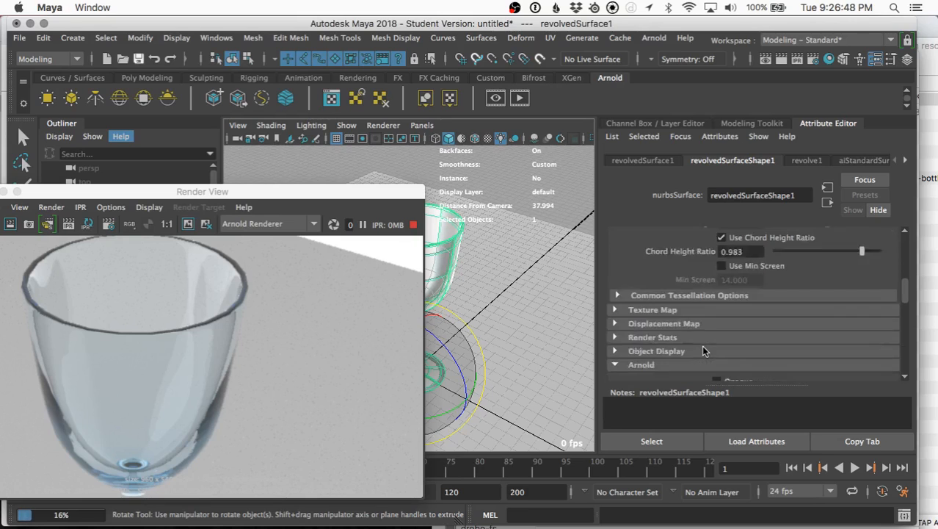
{"action": "scroll", "coordinate": [702, 350], "scroll_direction": "down", "scroll_amount": 10}
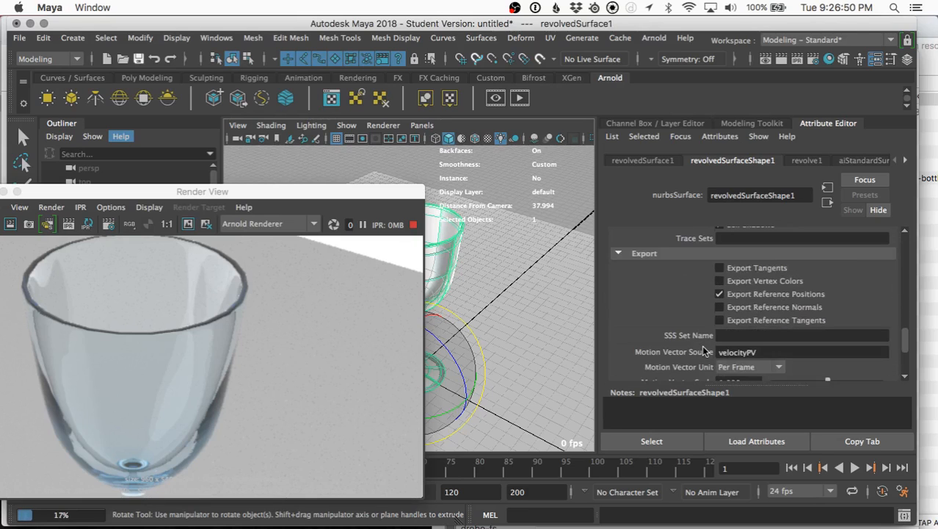
{"action": "scroll", "coordinate": [703, 351], "scroll_direction": "down", "scroll_amount": 3}
{"action": "scroll", "coordinate": [702, 346], "scroll_direction": "up", "scroll_amount": 15}
{"action": "scroll", "coordinate": [711, 332], "scroll_direction": "down", "scroll_amount": 4}
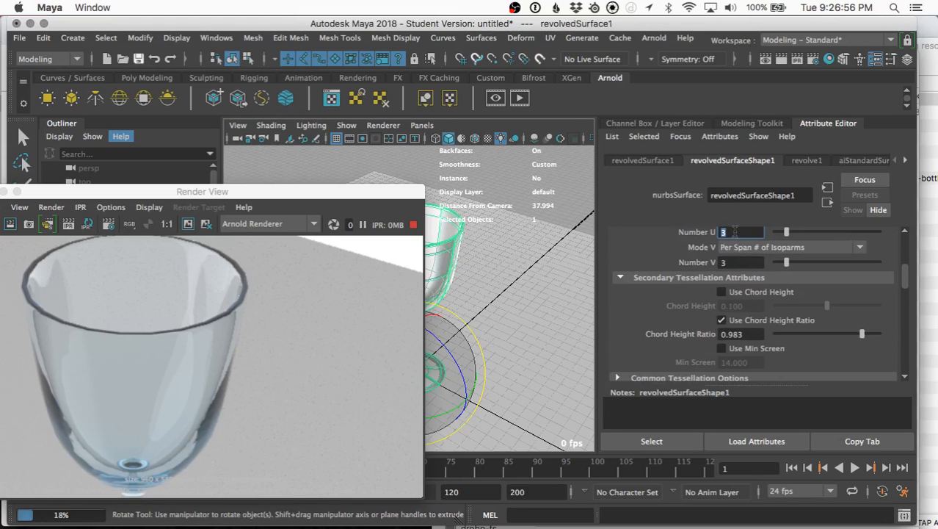
{"action": "double_click", "coordinate": [736, 257]}
{"action": "type", "text": "8"}
{"action": "key", "text": "Return"}
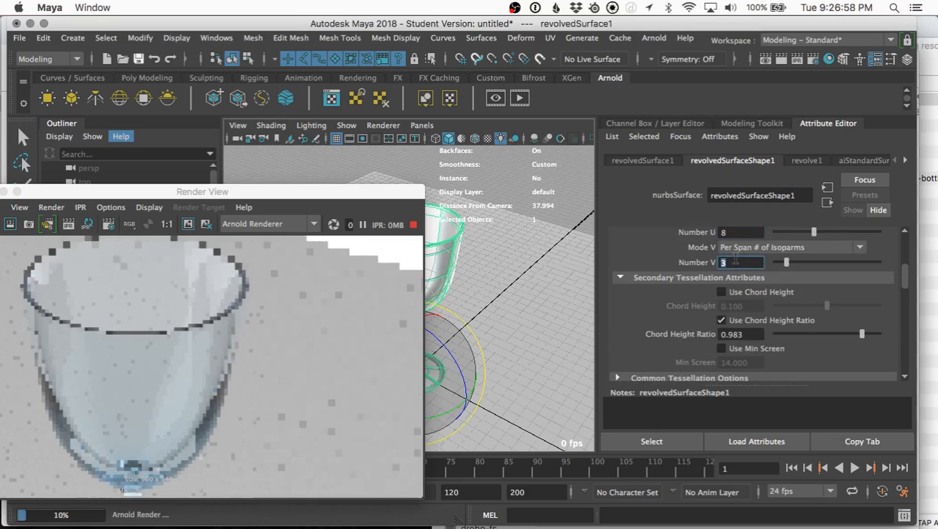
{"action": "left_click", "coordinate": [733, 234]}
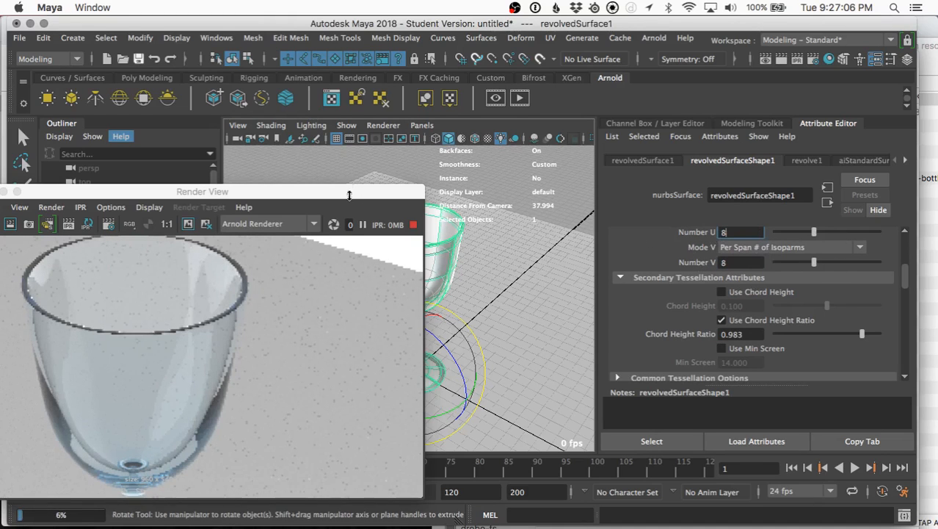
Examine the lower bowl and its junction with the stem in a close-up perspective view and IPR render.
{"action": "left_click_drag", "start_coordinate": [351, 194], "coordinate": [272, 192]}
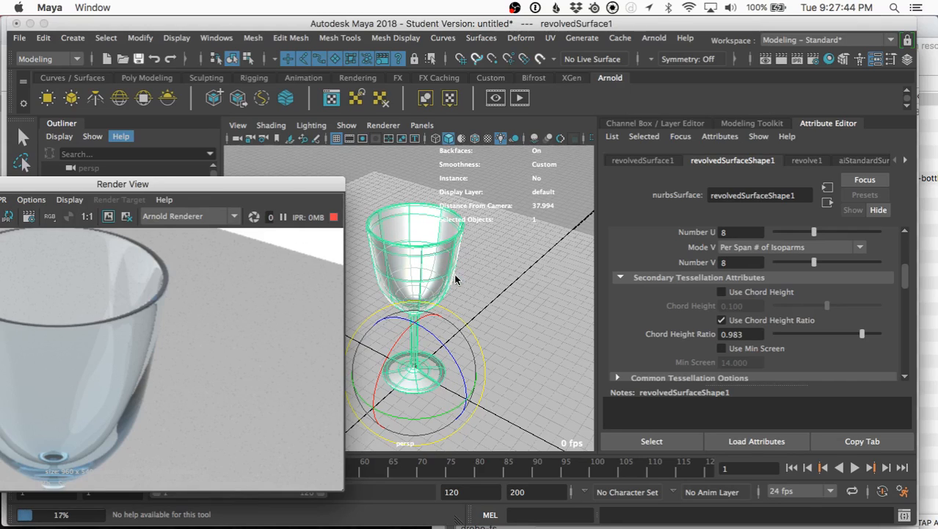
{"action": "left_click_drag", "start_coordinate": [458, 293], "coordinate": [416, 265], "text": "alt"}
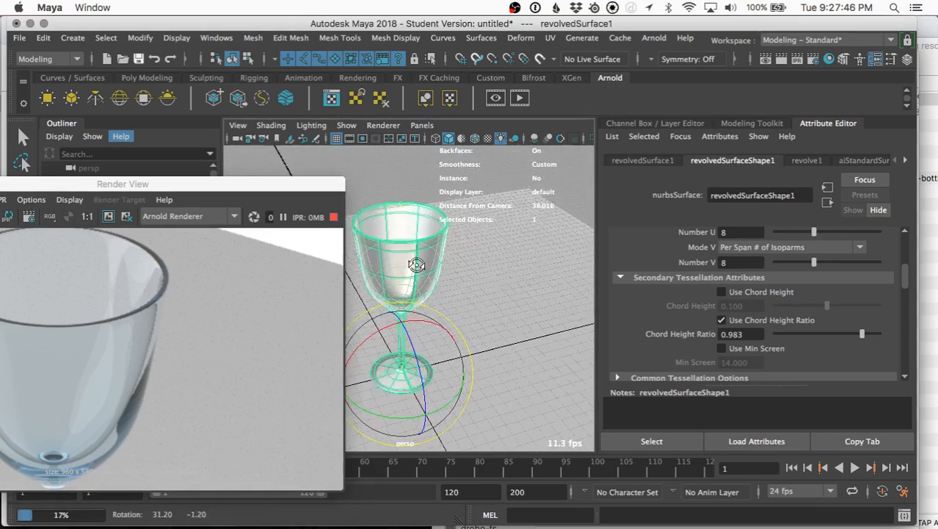
{"action": "scroll", "coordinate": [416, 265], "scroll_direction": "up", "scroll_amount": 8}
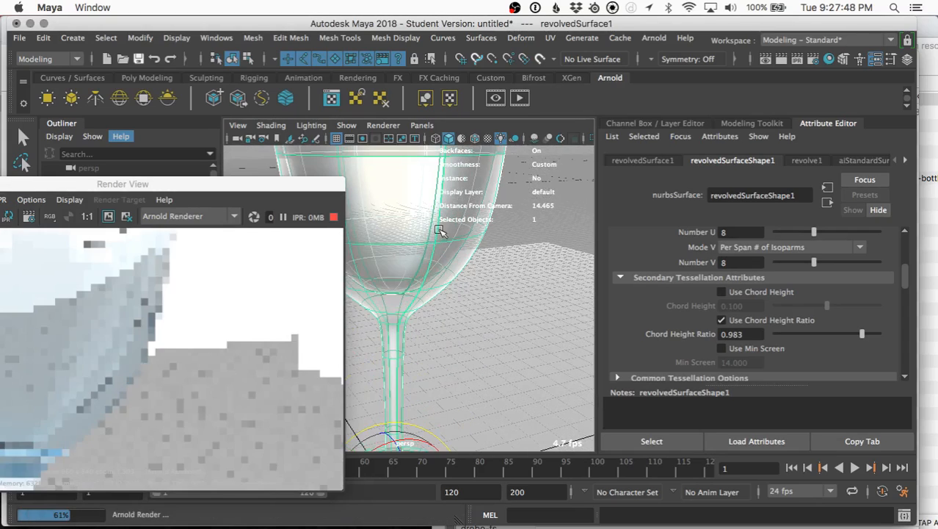
{"action": "mouse_move", "coordinate": [442, 266]}
{"action": "left_mouse_down", "text": "alt"}
{"action": "mouse_move", "coordinate": [478, 279]}
{"action": "mouse_move", "coordinate": [477, 221]}
{"action": "mouse_move", "coordinate": [417, 235]}
{"action": "mouse_move", "coordinate": [455, 254]}
{"action": "left_mouse_up", "text": "alt"}
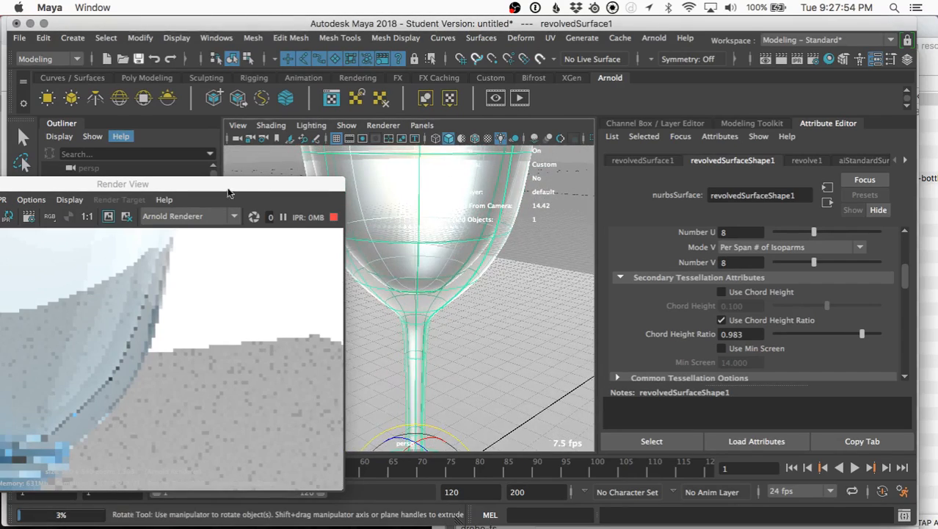
{"action": "left_click_drag", "start_coordinate": [213, 184], "coordinate": [393, 77]}
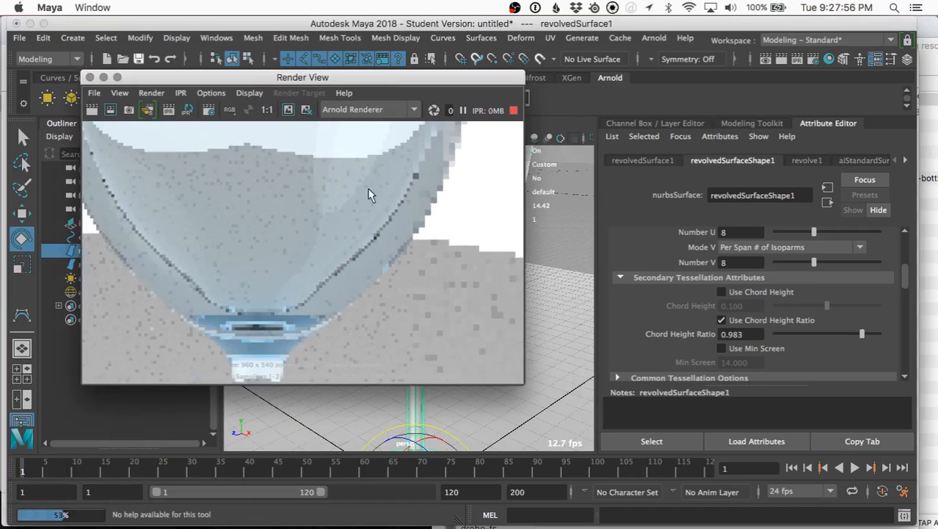
{"action": "scroll", "coordinate": [369, 195], "scroll_direction": "down", "scroll_amount": 4}
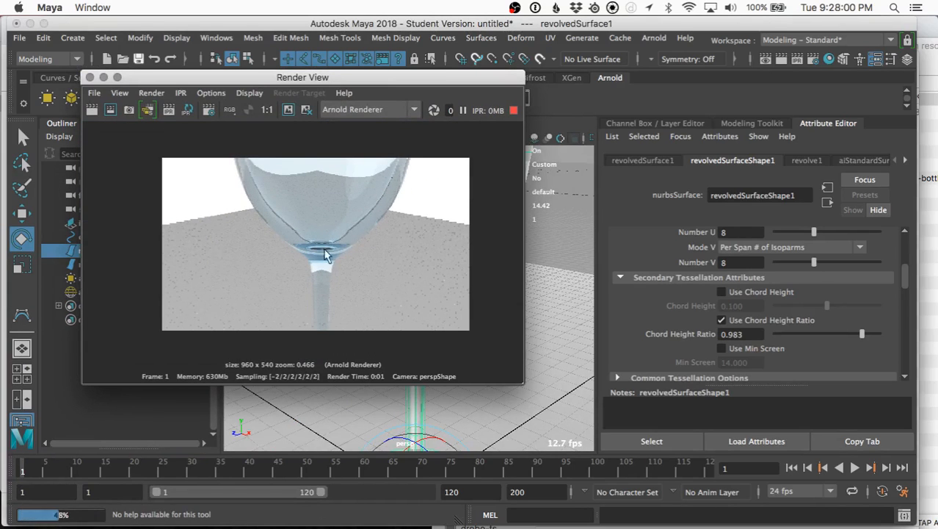
{"action": "scroll", "coordinate": [365, 222], "scroll_direction": "down", "scroll_amount": 3}
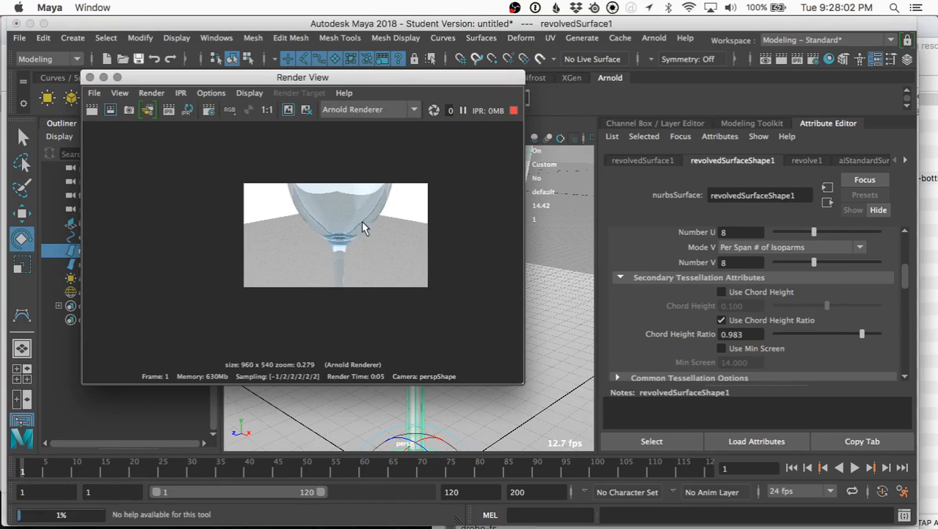
{"action": "left_click_drag", "start_coordinate": [330, 77], "coordinate": [260, 75]}
{"action": "scroll", "coordinate": [346, 246], "scroll_direction": "up", "scroll_amount": 5}
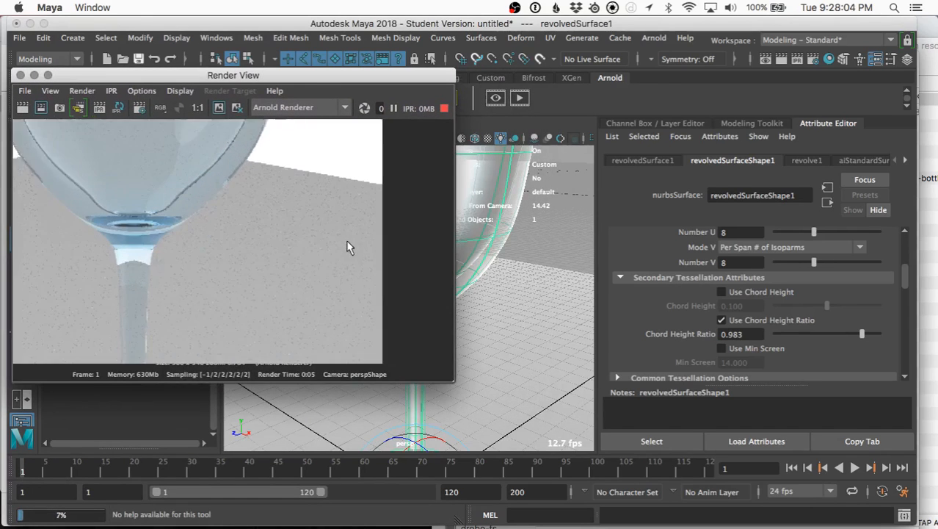
Uncover the viewport and switch it from the perspective view to the front view of the wine glass.
{"action": "left_click_drag", "start_coordinate": [385, 76], "coordinate": [144, 97]}
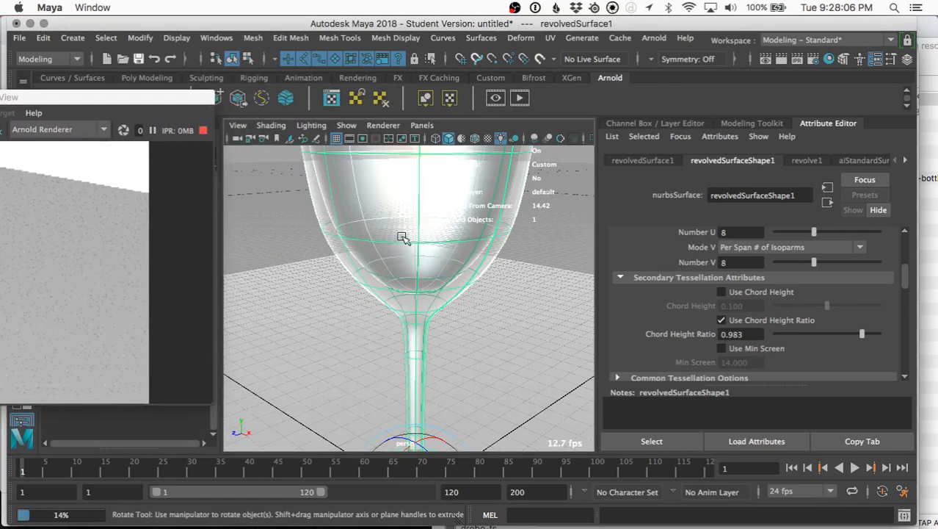
{"action": "left_click_drag", "start_coordinate": [401, 250], "coordinate": [438, 234], "text": "alt"}
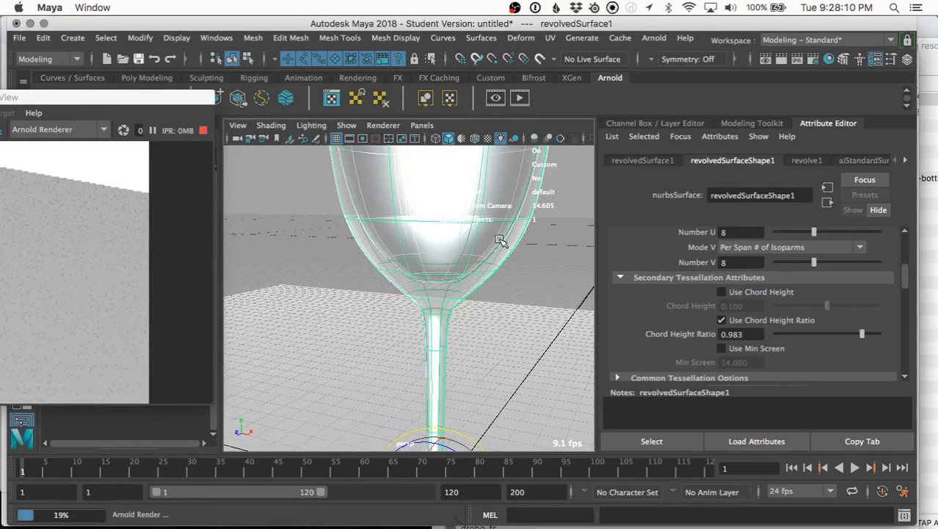
{"action": "key", "text": "space"}
{"action": "left_click", "coordinate": [492, 246]}
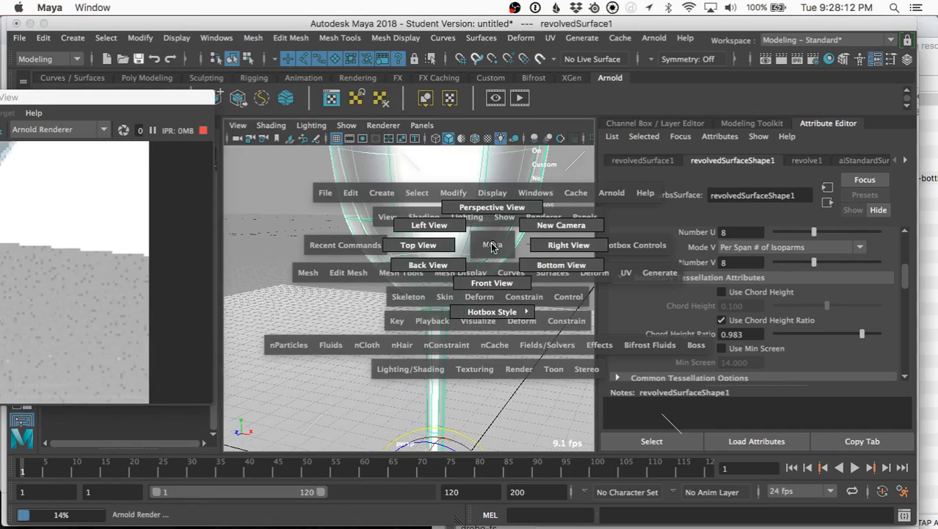
{"action": "left_click_drag", "start_coordinate": [492, 246], "coordinate": [489, 280]}
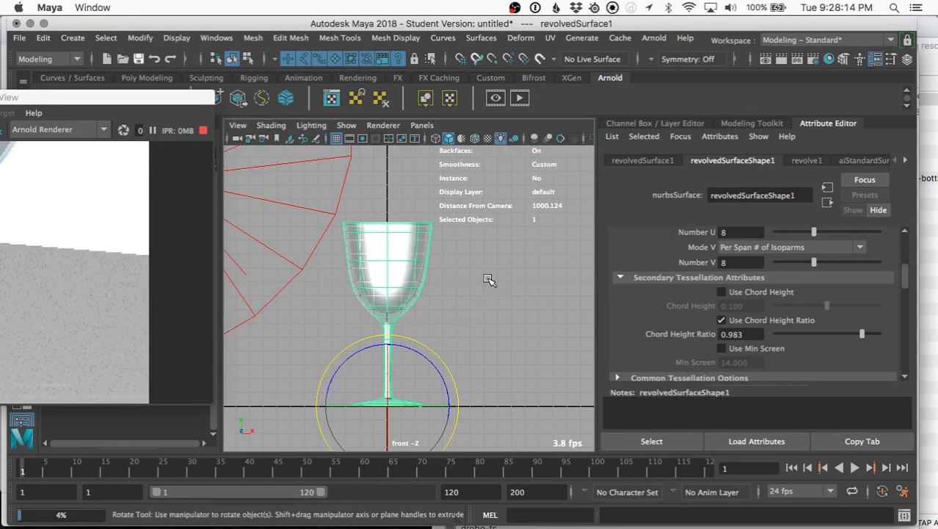
Try to select the glass's profile curve along the lower bowl in the front view.
{"action": "key", "text": "space"}
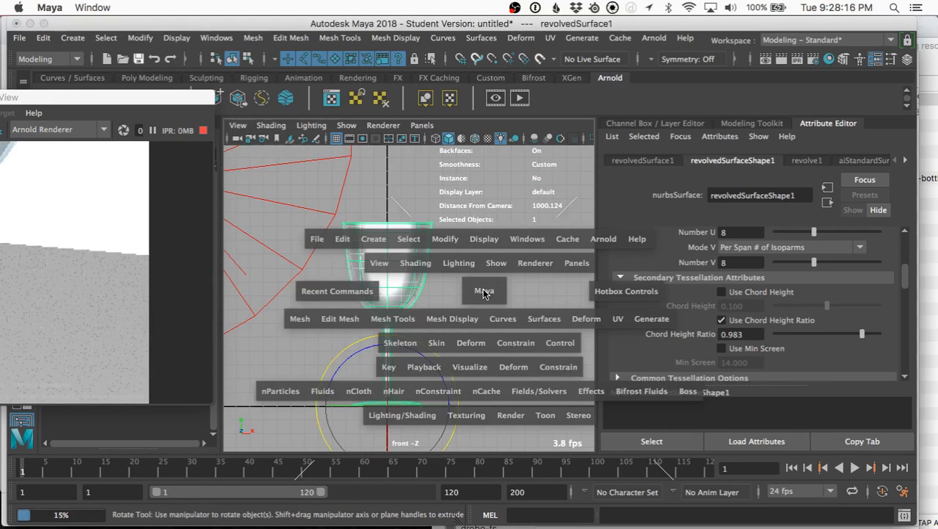
{"action": "key", "text": "space"}
{"action": "left_click_drag", "start_coordinate": [483, 293], "coordinate": [485, 329]}
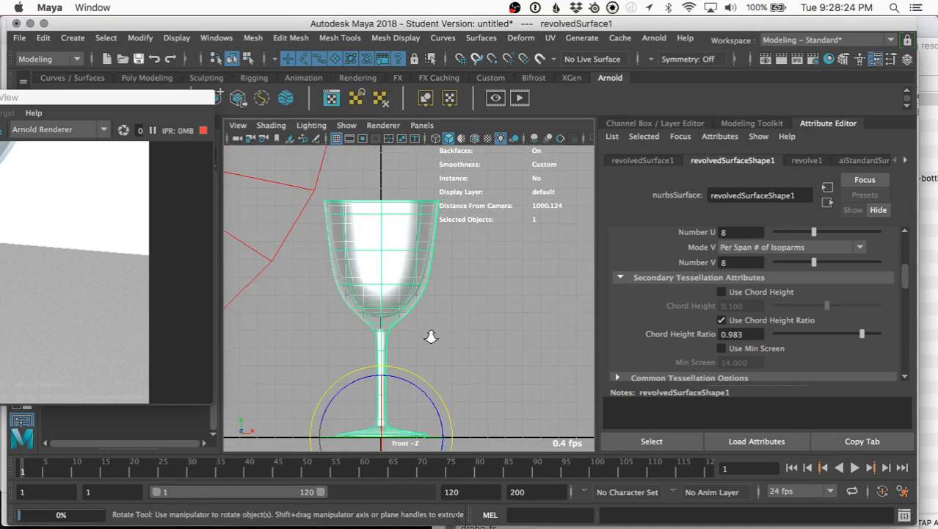
{"action": "scroll", "coordinate": [431, 337], "scroll_direction": "up", "scroll_amount": 10}
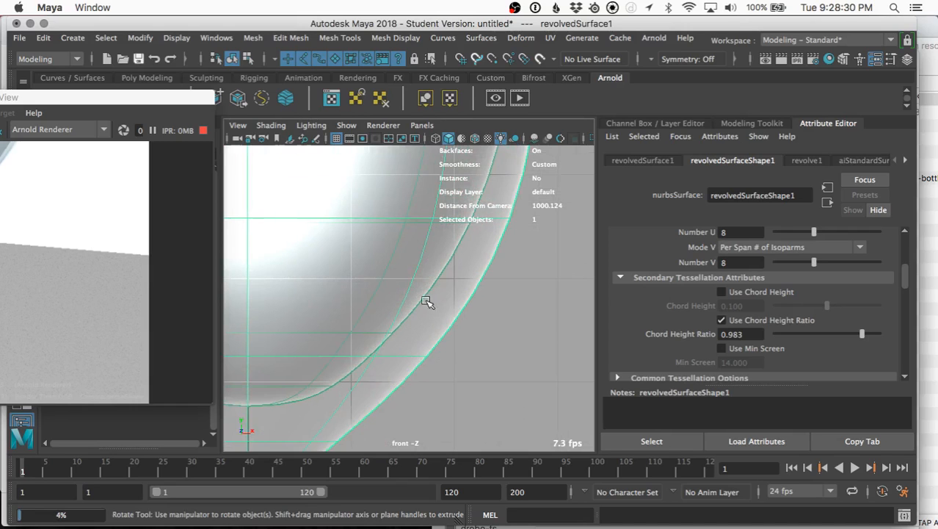
{"action": "left_click", "coordinate": [426, 308], "text": "shift"}
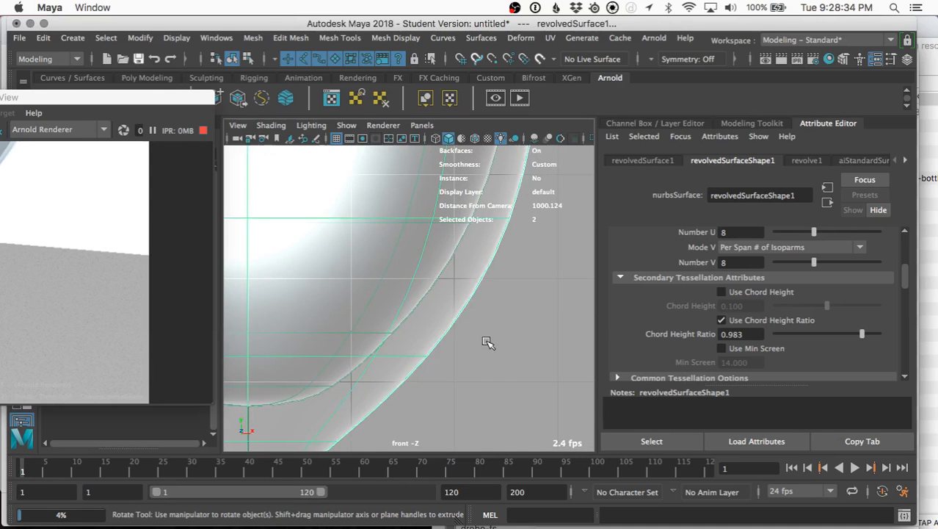
{"action": "key", "text": "super+z"}
Return to the perspective view and select the wine glass's profile curve.
{"action": "scroll", "coordinate": [485, 341], "scroll_direction": "down", "scroll_amount": 10}
{"action": "key", "text": "space"}
{"action": "scroll", "coordinate": [485, 319], "scroll_direction": "up", "scroll_amount": 10}
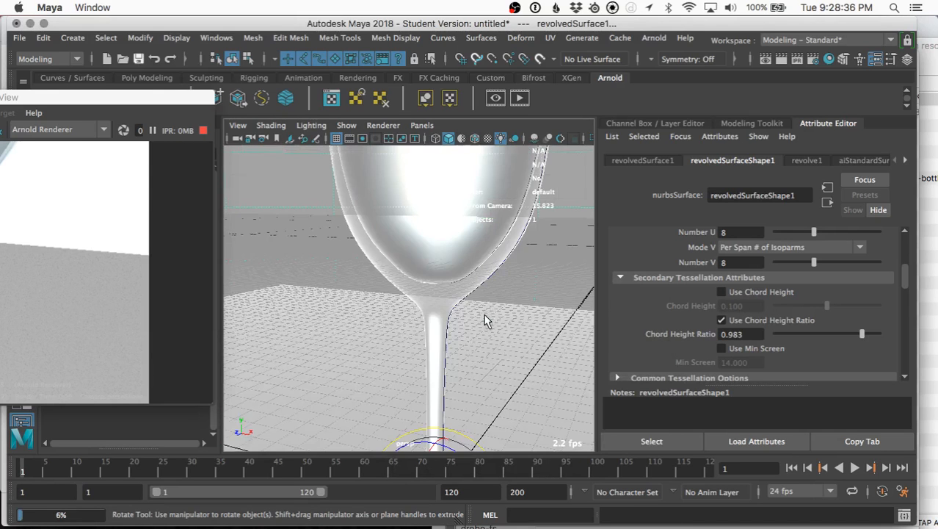
{"action": "scroll", "coordinate": [482, 321], "scroll_direction": "up", "scroll_amount": 3}
{"action": "left_click", "coordinate": [485, 336]}
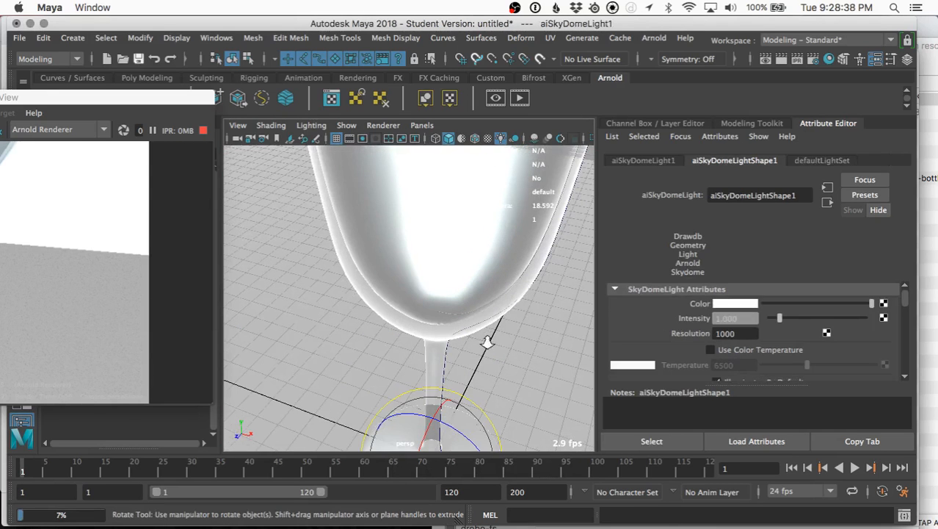
{"action": "key", "text": "f"}
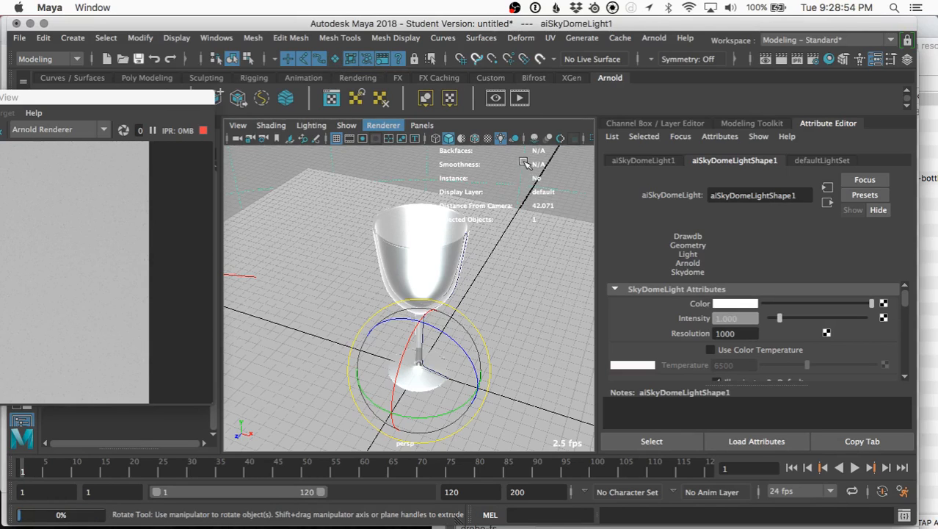
{"action": "left_click", "coordinate": [461, 266]}
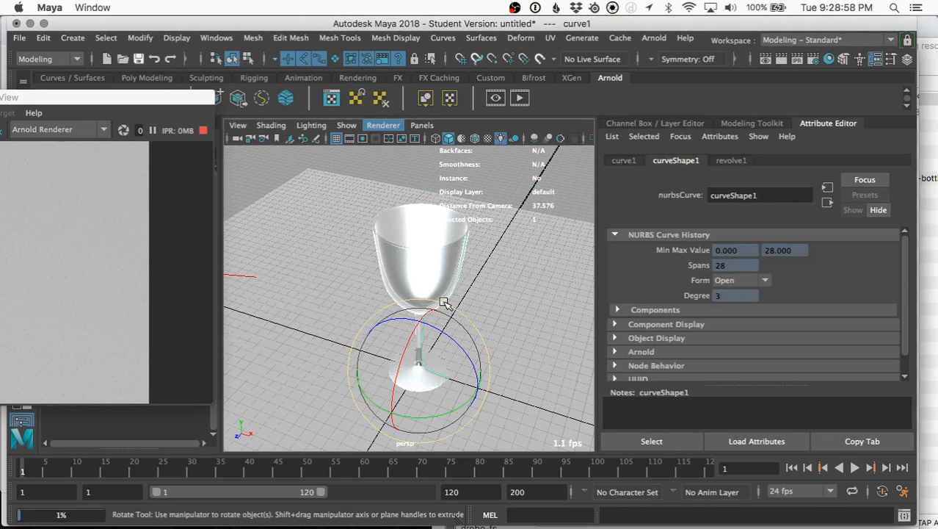
Isolate the selected profile curve in the perspective viewport, viewed close up at the junction of bowl and stem.
{"action": "left_click_drag", "start_coordinate": [448, 315], "coordinate": [456, 310], "text": "alt"}
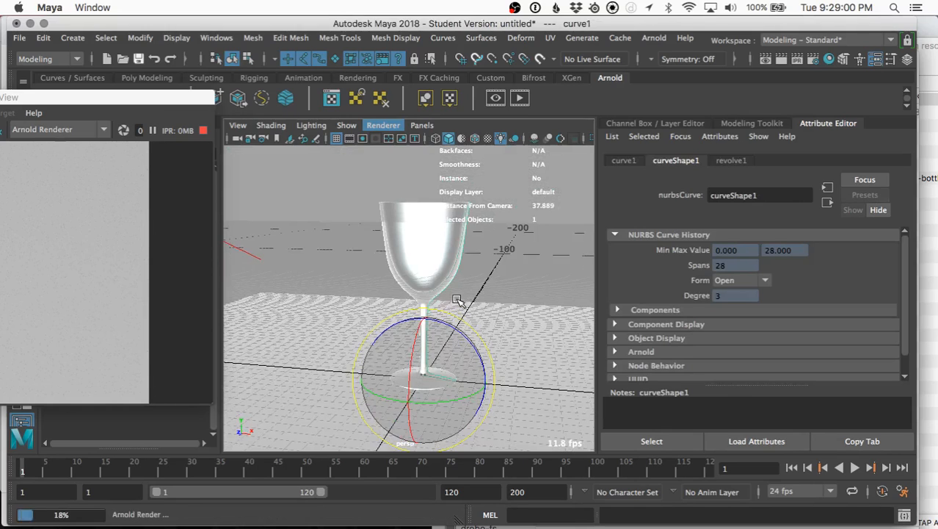
{"action": "right_click_drag", "start_coordinate": [457, 301], "coordinate": [500, 279], "text": "alt"}
{"action": "middle_click_drag", "start_coordinate": [448, 290], "coordinate": [373, 327], "text": "alt"}
{"action": "left_click_drag", "start_coordinate": [373, 327], "coordinate": [442, 303], "text": "alt"}
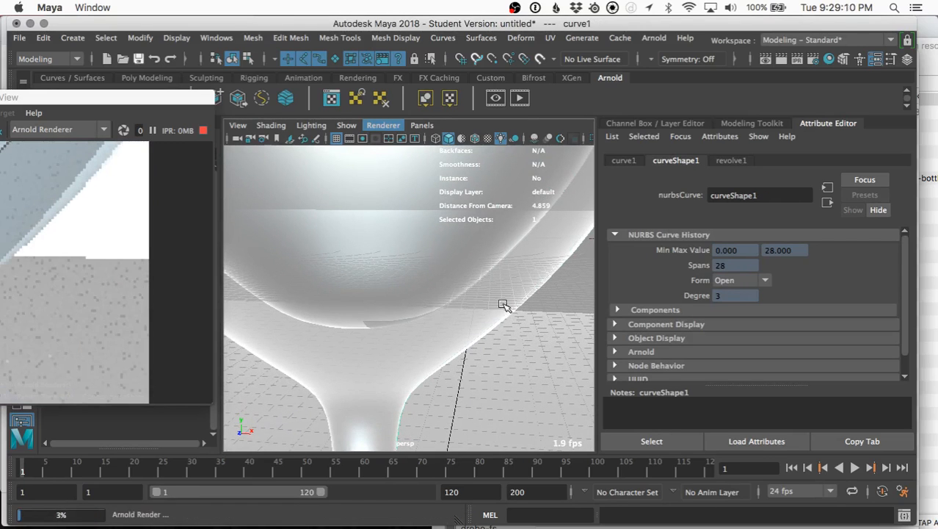
{"action": "left_click_drag", "start_coordinate": [480, 321], "coordinate": [476, 319], "text": "alt"}
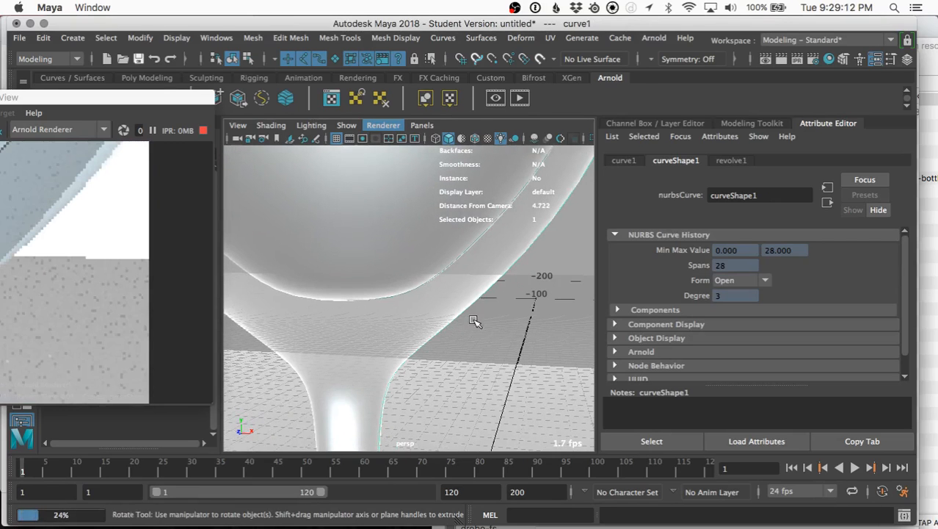
{"action": "left_click", "coordinate": [346, 125]}
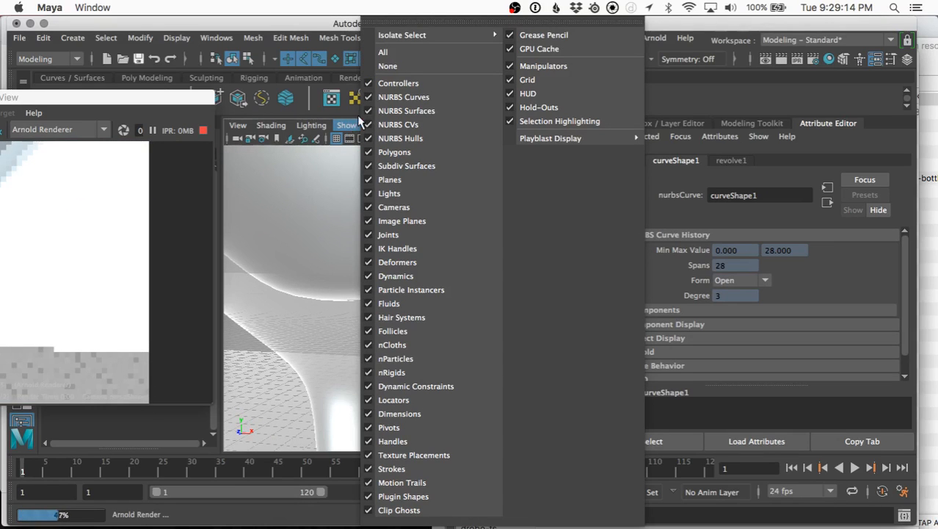
{"action": "mouse_move", "coordinate": [431, 36]}
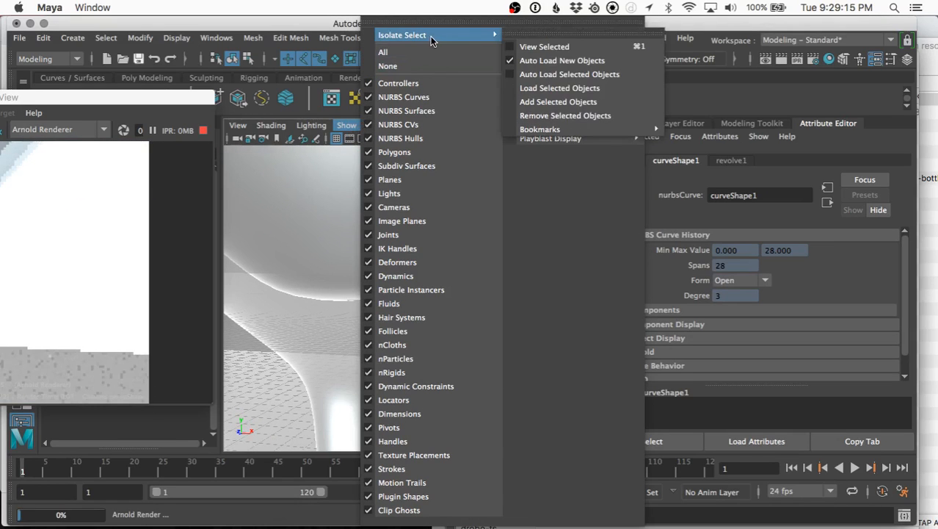
{"action": "left_click", "coordinate": [510, 48]}
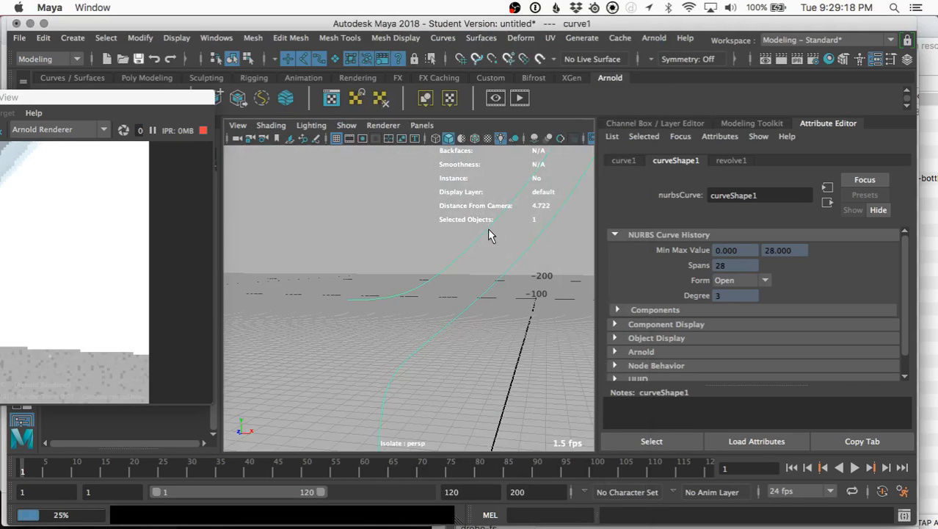
Switch to the front view and display the profile curve's control vertices at the lower bowl.
{"action": "key", "text": "space"}
{"action": "left_click_drag", "start_coordinate": [459, 270], "coordinate": [457, 305]}
{"action": "scroll", "coordinate": [410, 318], "scroll_direction": "up", "scroll_amount": 3}
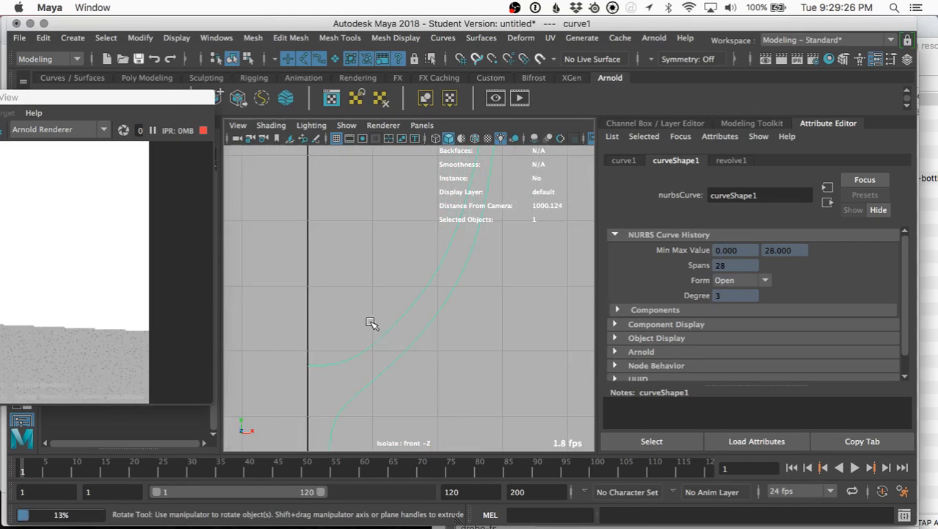
{"action": "right_click", "coordinate": [386, 332]}
{"action": "right_click_drag", "start_coordinate": [384, 330], "coordinate": [329, 162]}
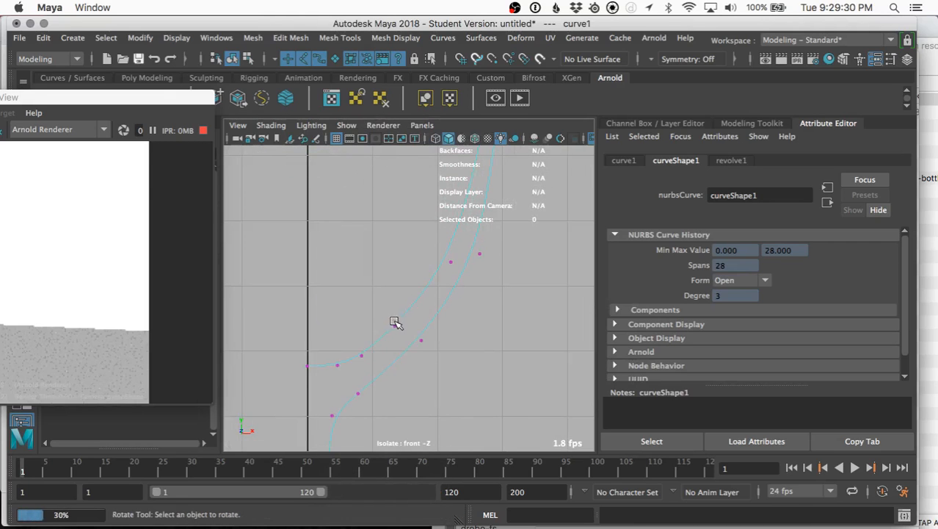
Move the inner bowl's third control vertex from the centre axis slightly outward and upward to round the bottom.
{"action": "left_click", "coordinate": [386, 356]}
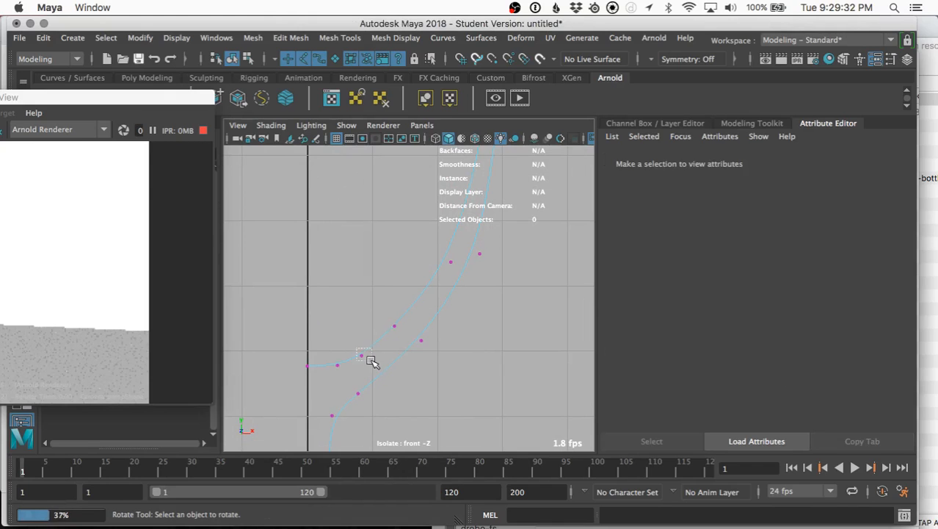
{"action": "left_click", "coordinate": [363, 359]}
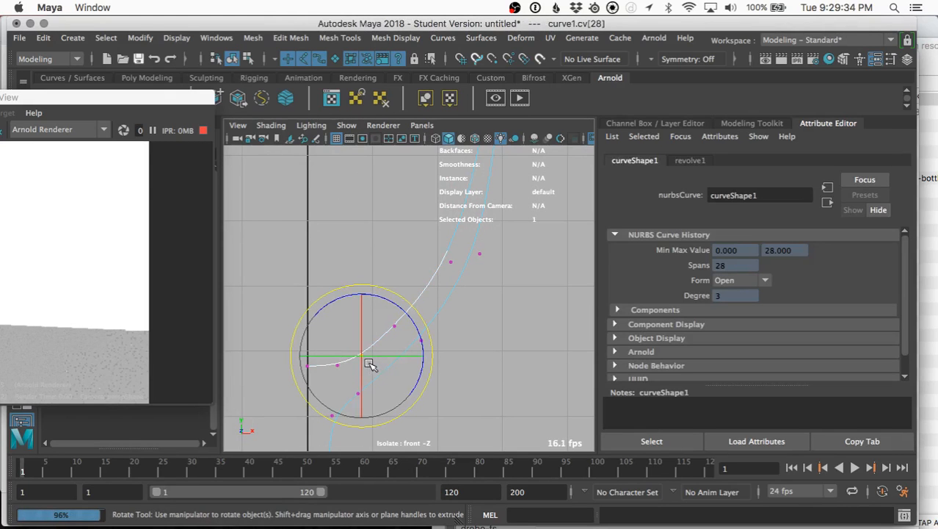
{"action": "key", "text": "w"}
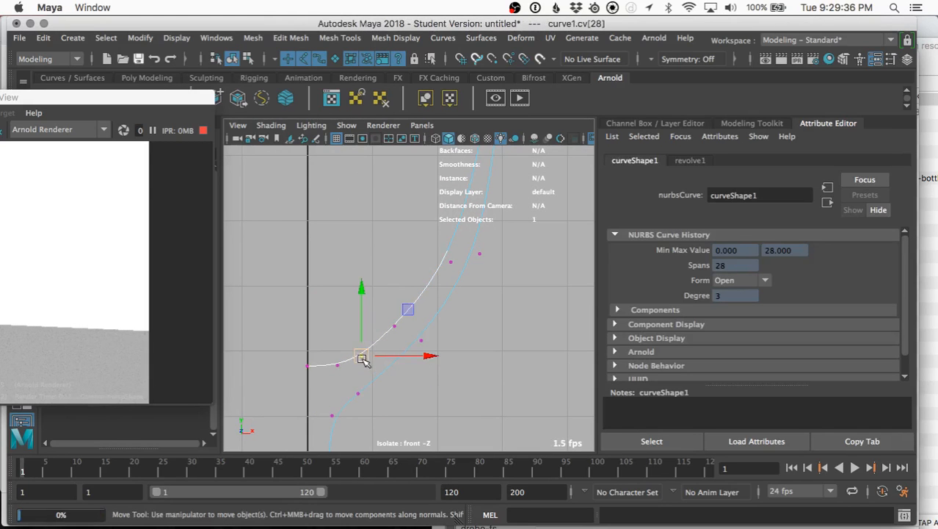
{"action": "left_click_drag", "start_coordinate": [364, 360], "coordinate": [373, 352]}
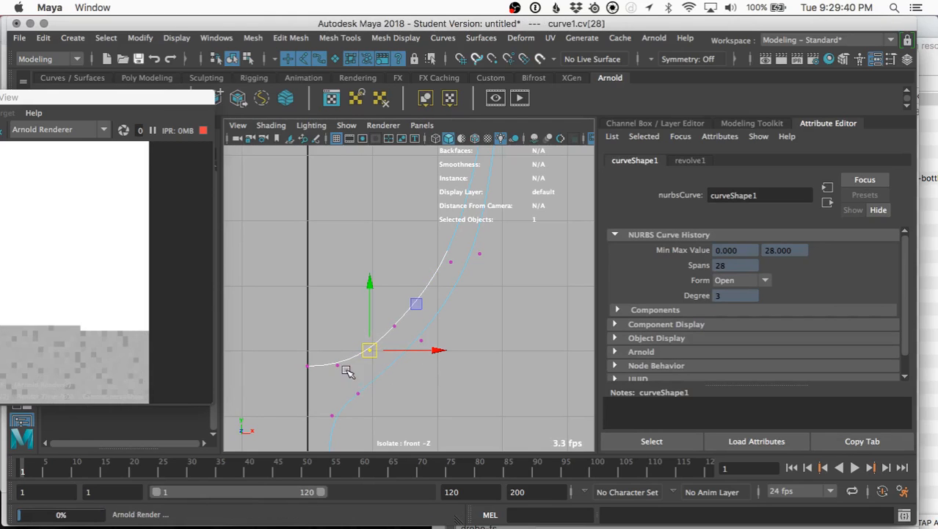
Move the next control vertex up the inner bowl profile outward and upward to about X 1.6, Y 7.6.
{"action": "left_click", "coordinate": [395, 326]}
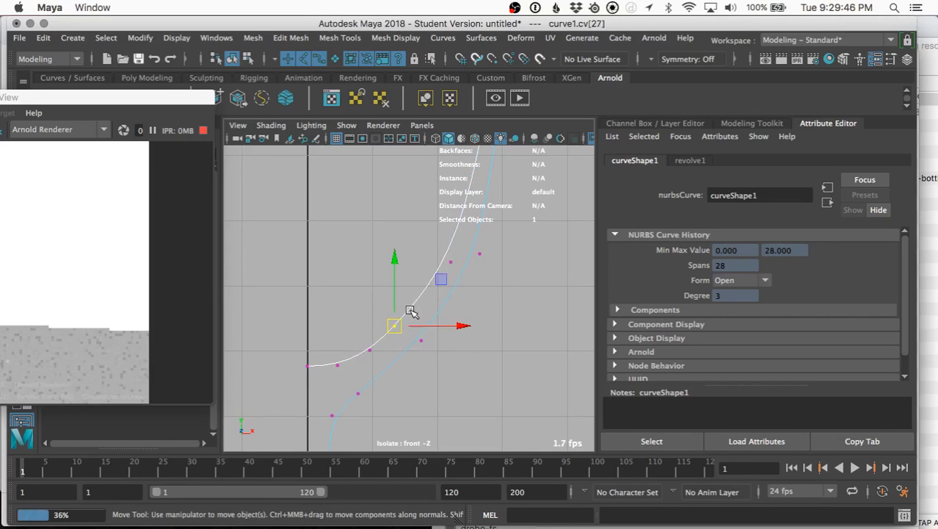
{"action": "left_click_drag", "start_coordinate": [397, 326], "coordinate": [415, 312]}
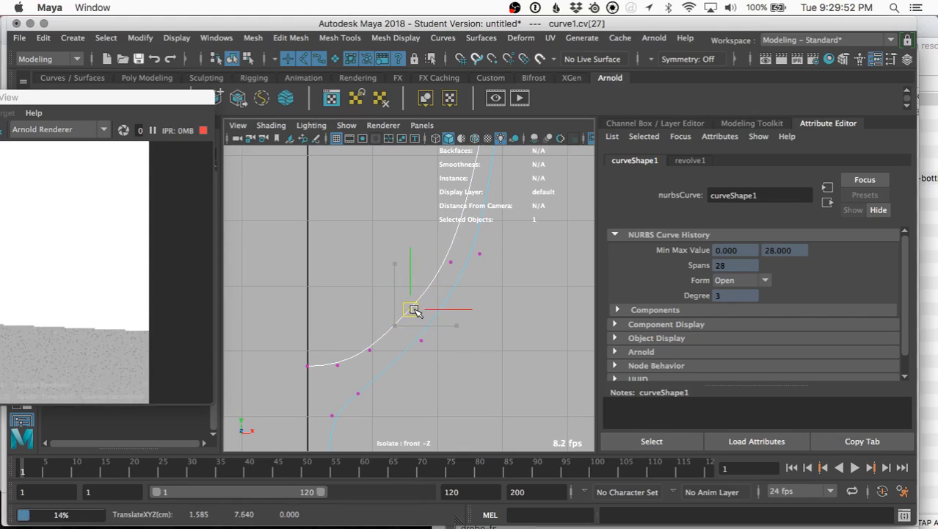
{"action": "left_click_drag", "start_coordinate": [413, 310], "coordinate": [415, 309]}
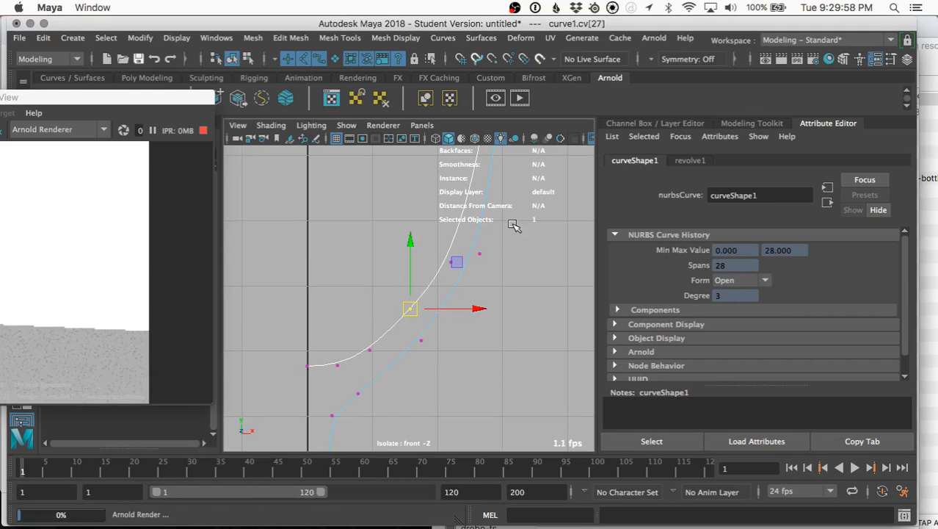
Raise the following inner bowl control vertex to about X 2.3, Y 8.6 to smooth the wall's curvature.
{"action": "middle_click_drag", "start_coordinate": [514, 225], "coordinate": [459, 319], "text": "alt"}
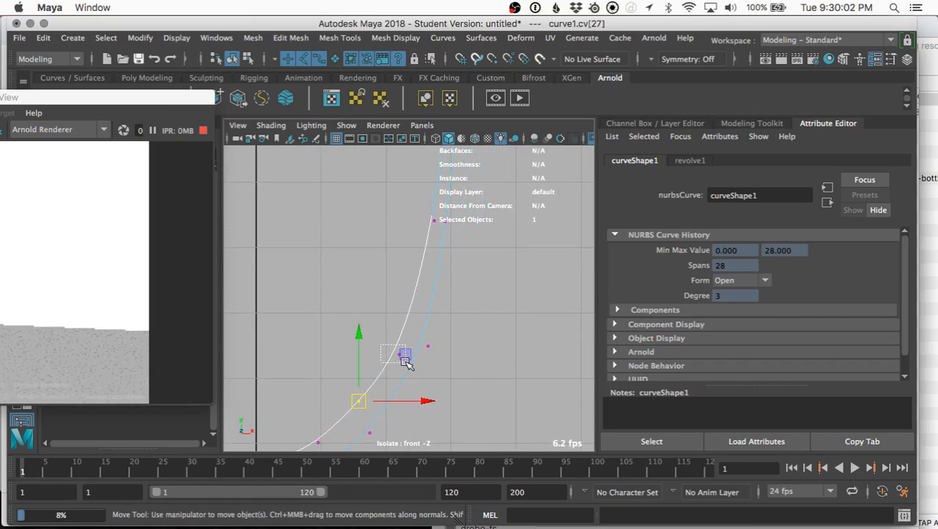
{"action": "middle_click_drag", "start_coordinate": [402, 360], "coordinate": [405, 341]}
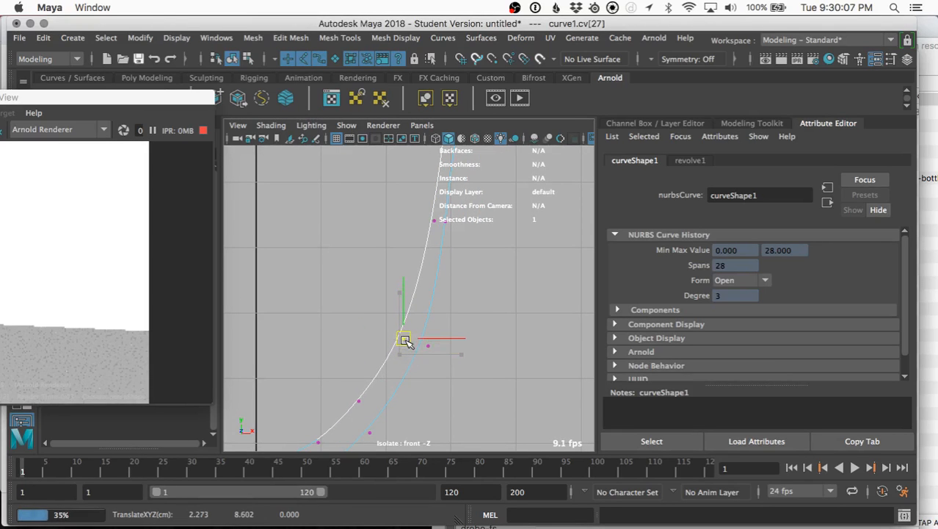
{"action": "middle_click_drag", "start_coordinate": [508, 288], "coordinate": [529, 244], "text": "alt"}
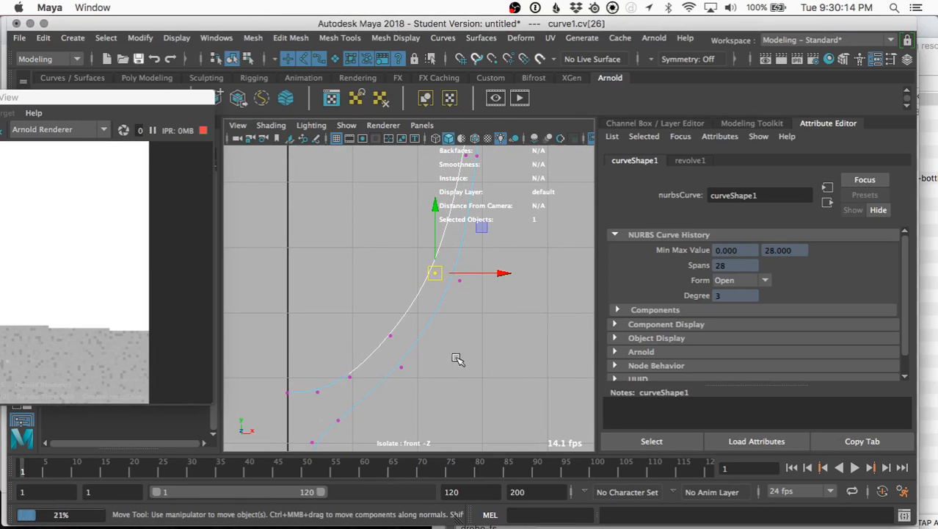
Turn off the curve isolation and return to a perspective view showing the whole wine glass.
{"action": "left_click", "coordinate": [348, 126]}
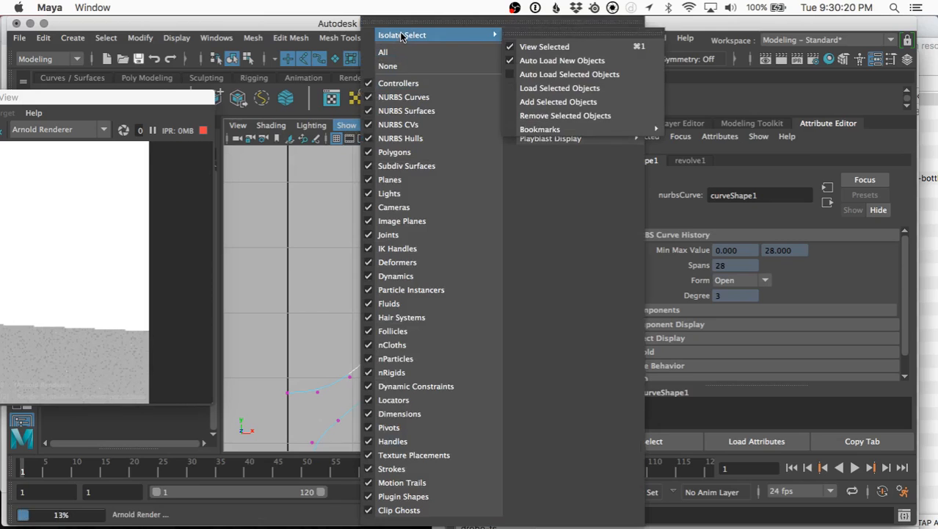
{"action": "mouse_move", "coordinate": [498, 36]}
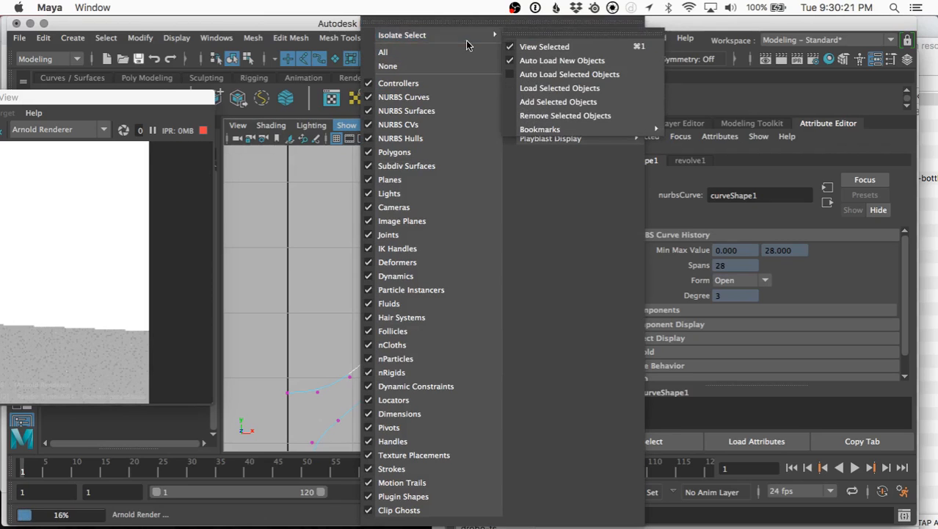
{"action": "left_click", "coordinate": [513, 49]}
{"action": "key", "text": "f"}
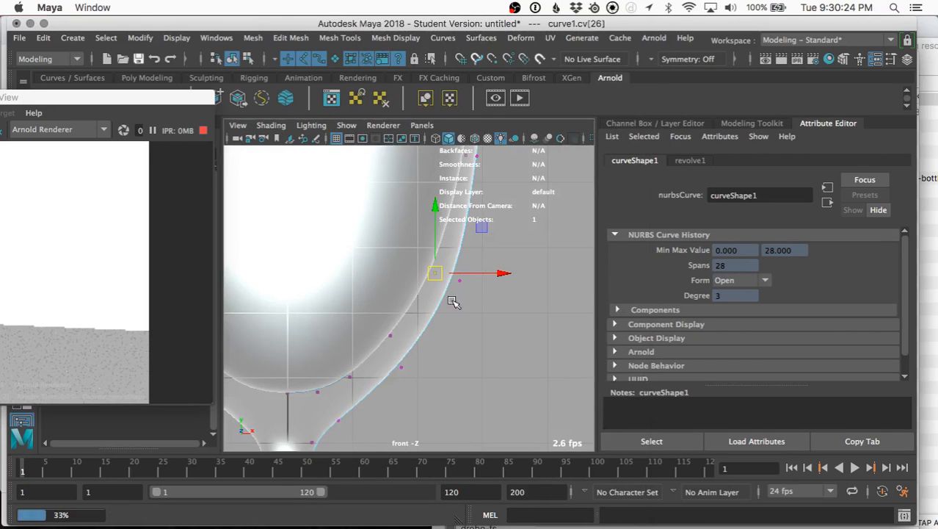
{"action": "key", "text": "space"}
{"action": "left_click_drag", "start_coordinate": [457, 311], "coordinate": [451, 270]}
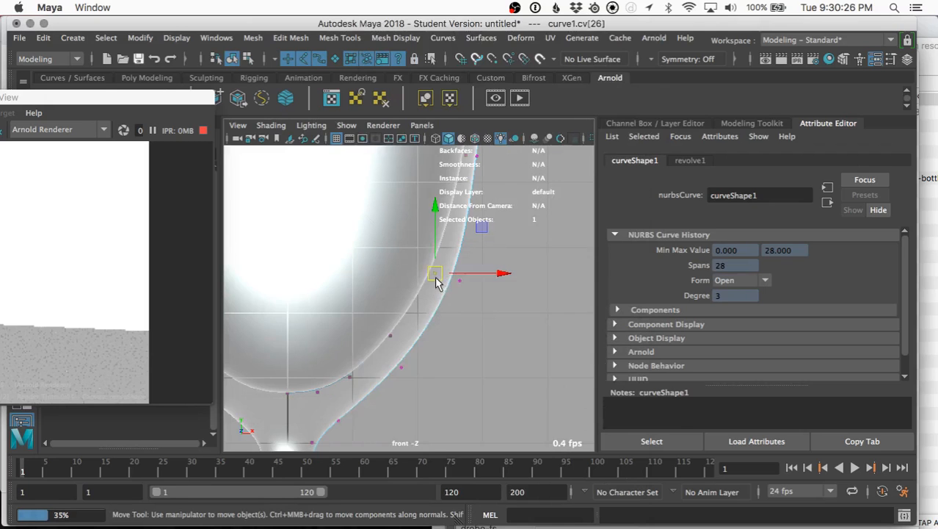
{"action": "left_click_drag", "start_coordinate": [522, 265], "coordinate": [519, 274], "text": "alt"}
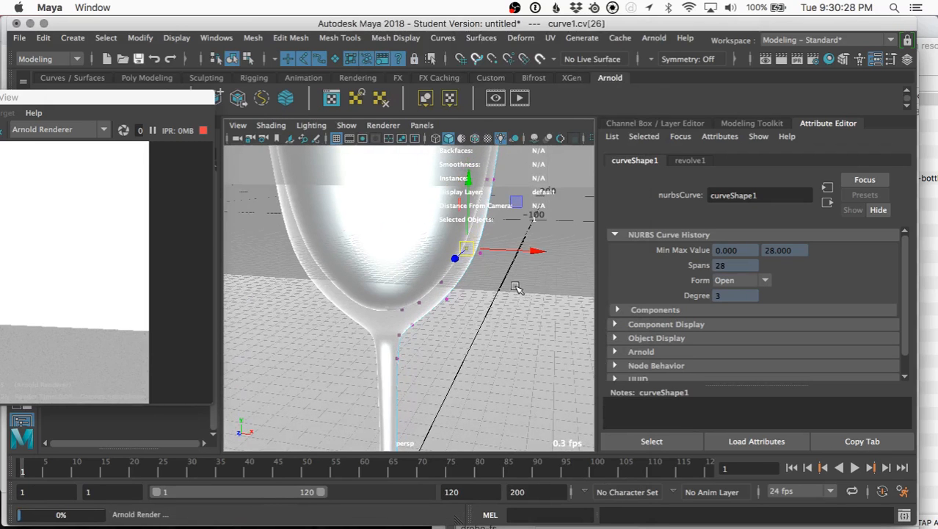
{"action": "right_click_drag", "start_coordinate": [486, 290], "coordinate": [481, 321], "text": "ctrl"}
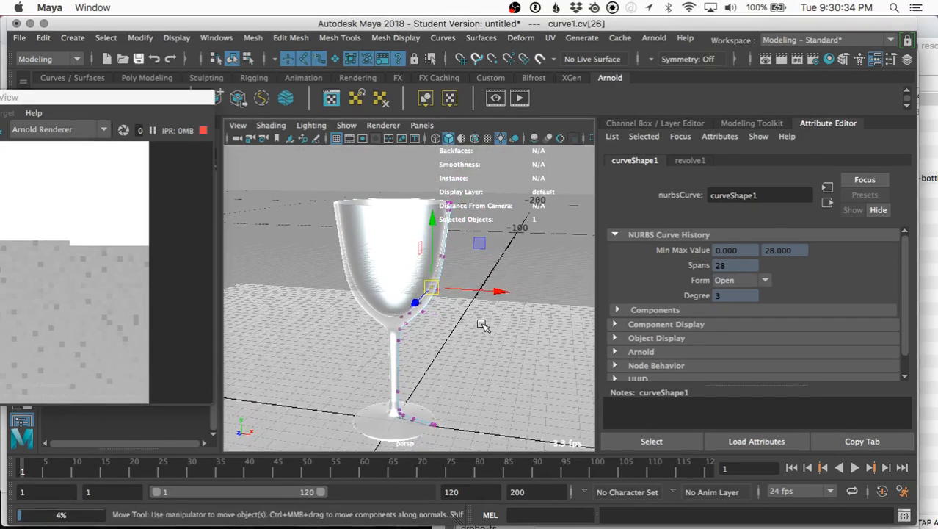
{"action": "middle_click_drag", "start_coordinate": [482, 321], "coordinate": [478, 311], "text": "alt"}
Bring the floating Render View fully into sight to check the reshaped bowl in the IPR render.
{"action": "left_click_drag", "start_coordinate": [120, 101], "coordinate": [478, 130]}
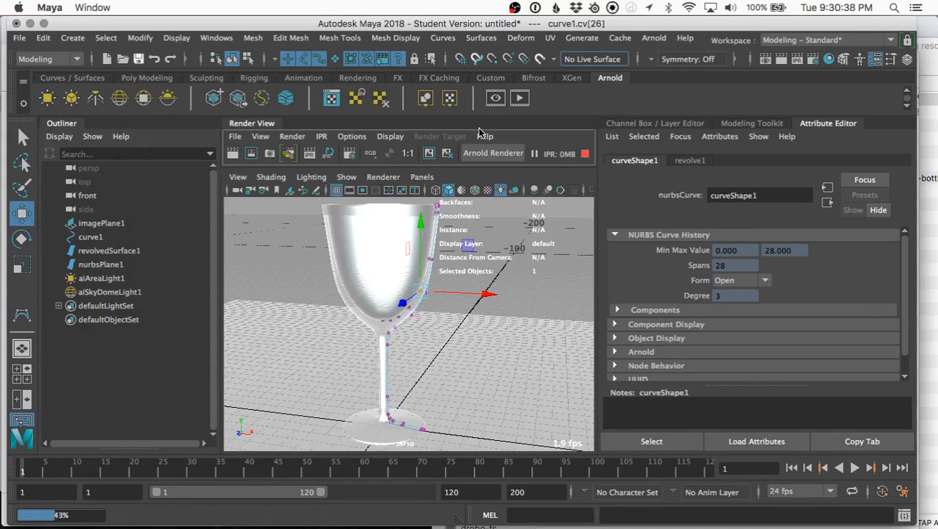
{"action": "left_click_drag", "start_coordinate": [268, 126], "coordinate": [170, 72]}
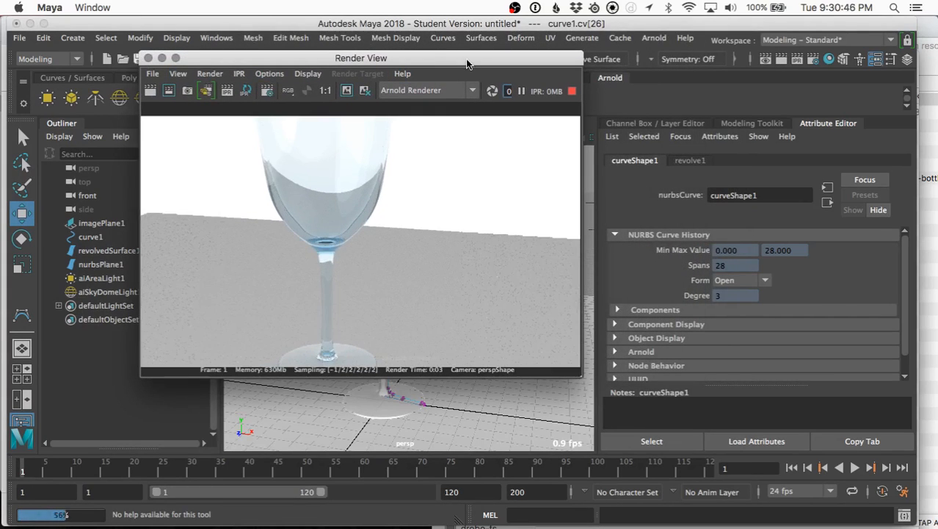
{"action": "left_click_drag", "start_coordinate": [467, 64], "coordinate": [377, 55]}
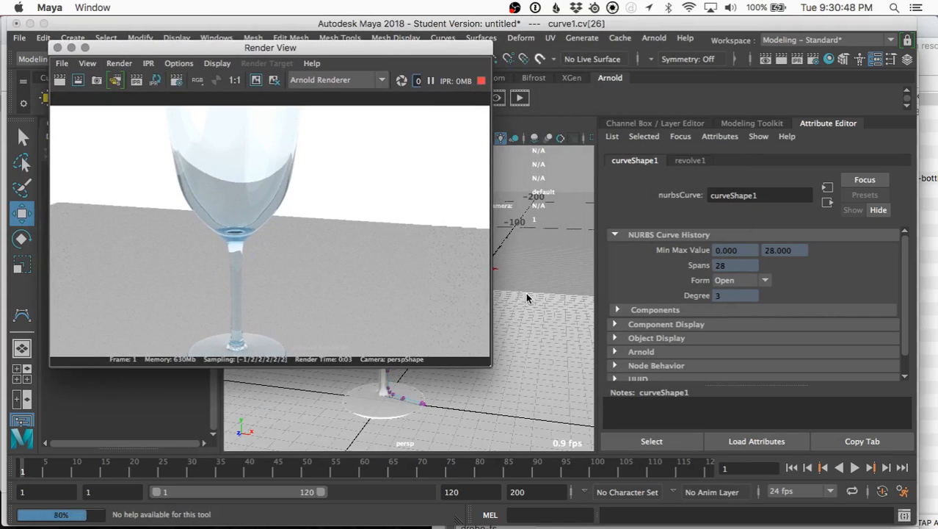
Reframe the perspective camera to fit the whole wine glass in the IPR render and move the reduced Render View beside the viewport.
{"action": "left_click_drag", "start_coordinate": [526, 297], "coordinate": [552, 325], "text": "alt"}
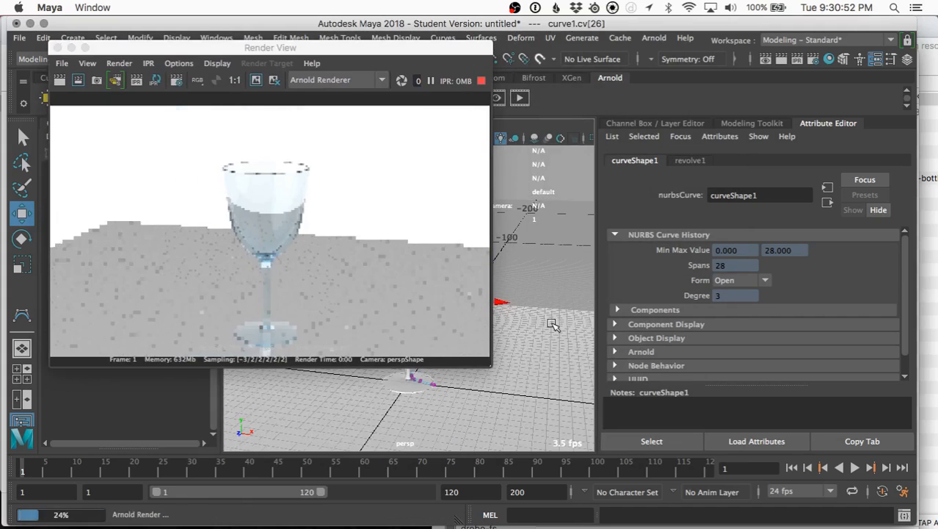
{"action": "left_click_drag", "start_coordinate": [551, 325], "coordinate": [550, 316], "text": "alt"}
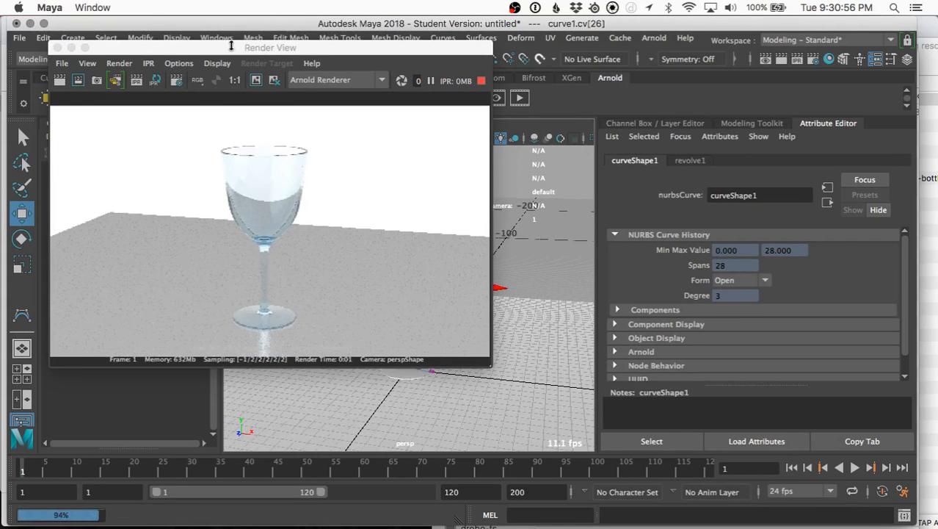
{"action": "left_click_drag", "start_coordinate": [67, 47], "coordinate": [609, 81]}
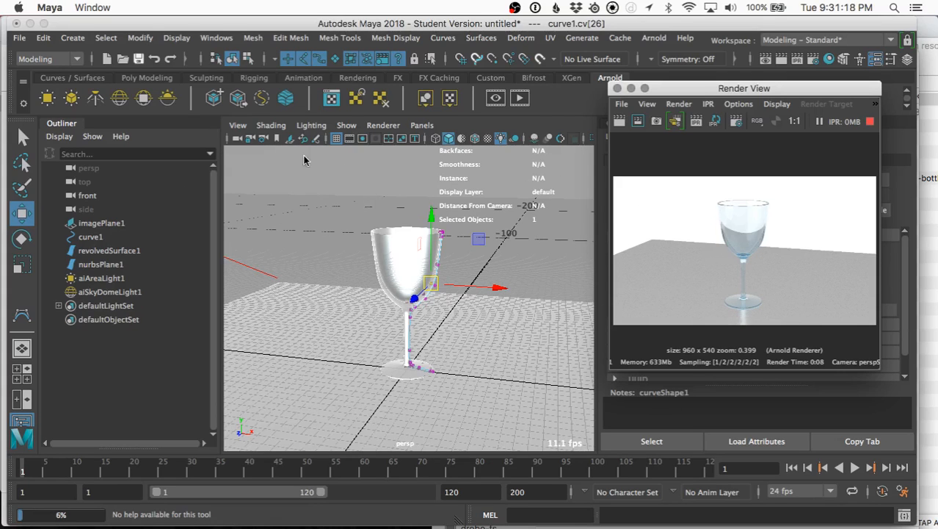
Turn on the resolution gate for the perspective camera and enlarge the Render View to inspect the glass.
{"action": "left_click", "coordinate": [271, 126]}
{"action": "left_click", "coordinate": [241, 129]}
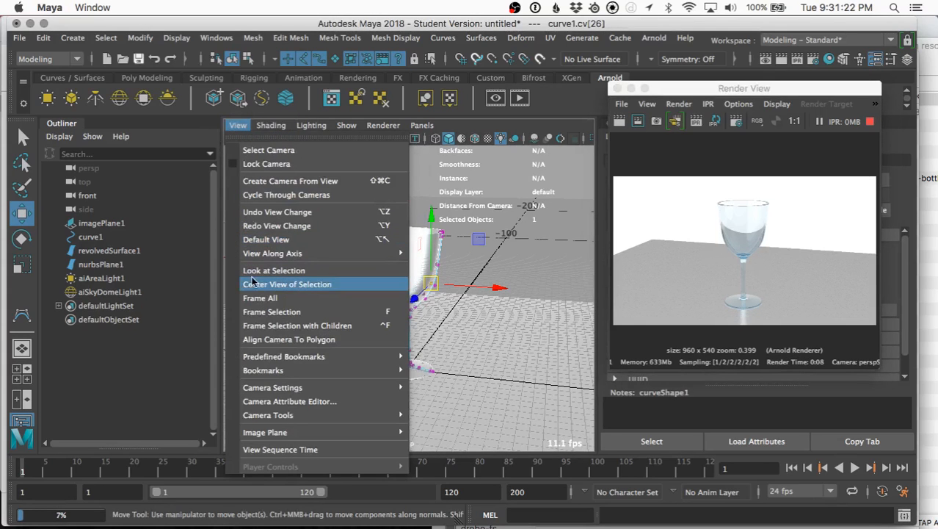
{"action": "left_click", "coordinate": [239, 127]}
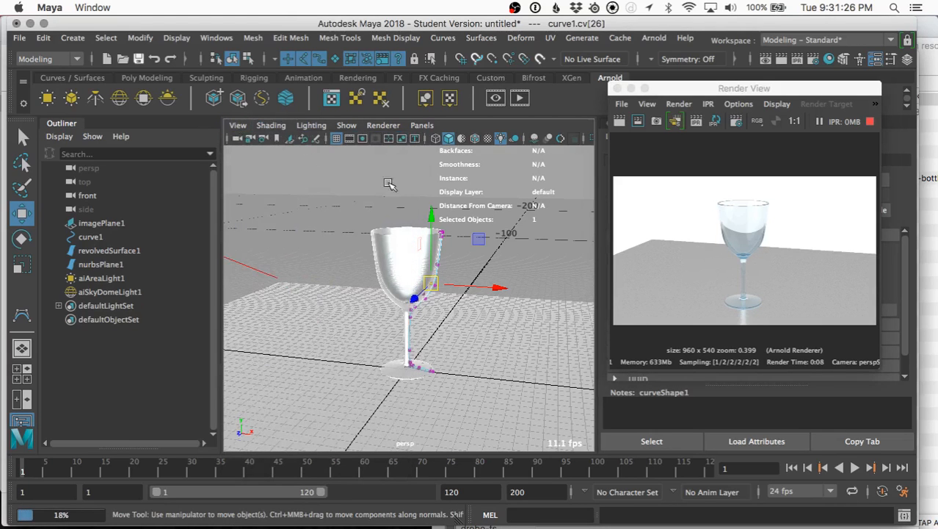
{"action": "left_click", "coordinate": [238, 125]}
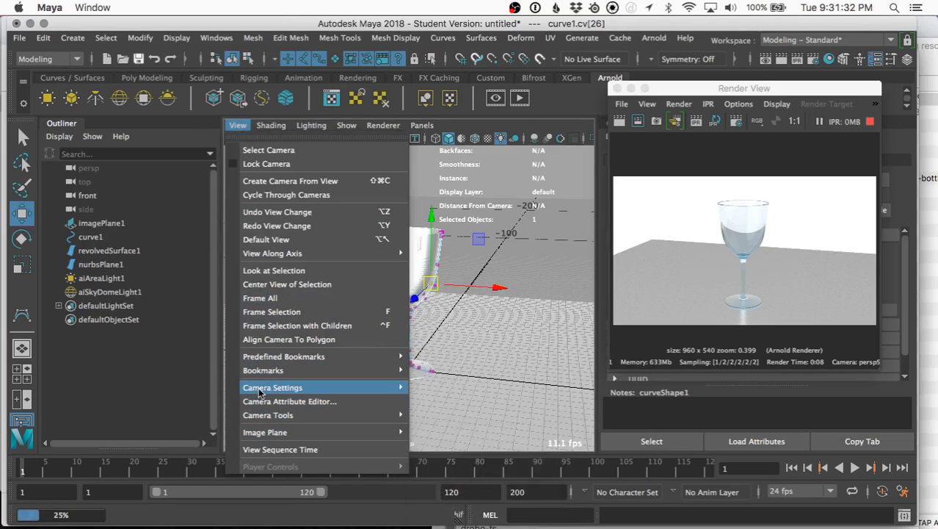
{"action": "mouse_move", "coordinate": [260, 391]}
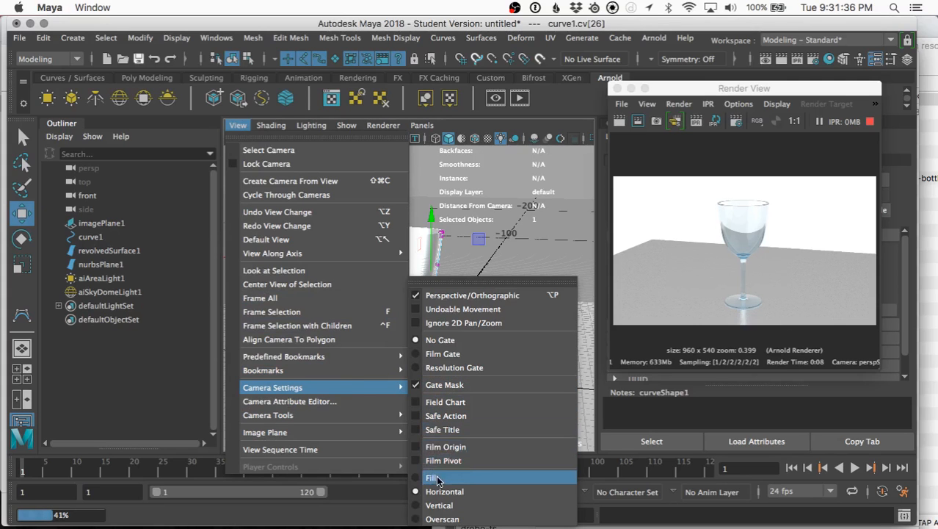
{"action": "left_click", "coordinate": [415, 368]}
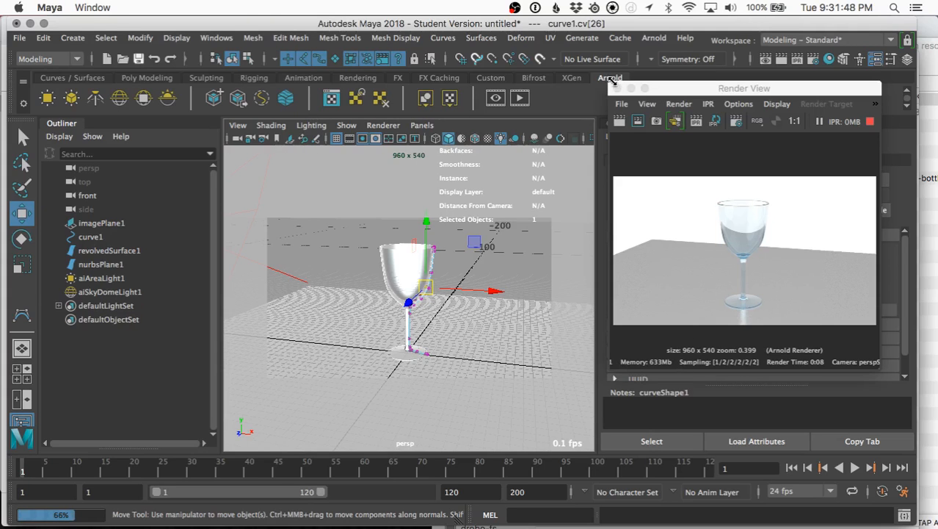
{"action": "left_click_drag", "start_coordinate": [606, 80], "coordinate": [163, 42]}
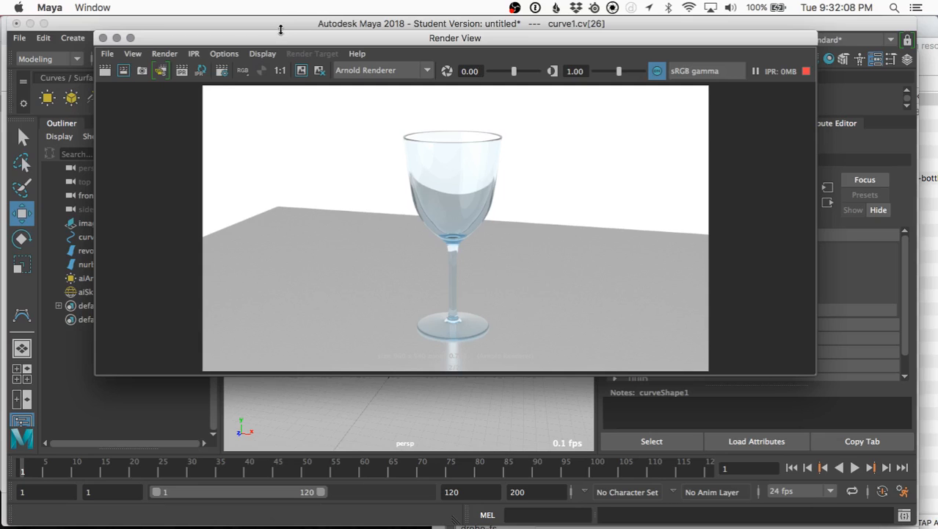
{"action": "left_click_drag", "start_coordinate": [280, 37], "coordinate": [257, 48]}
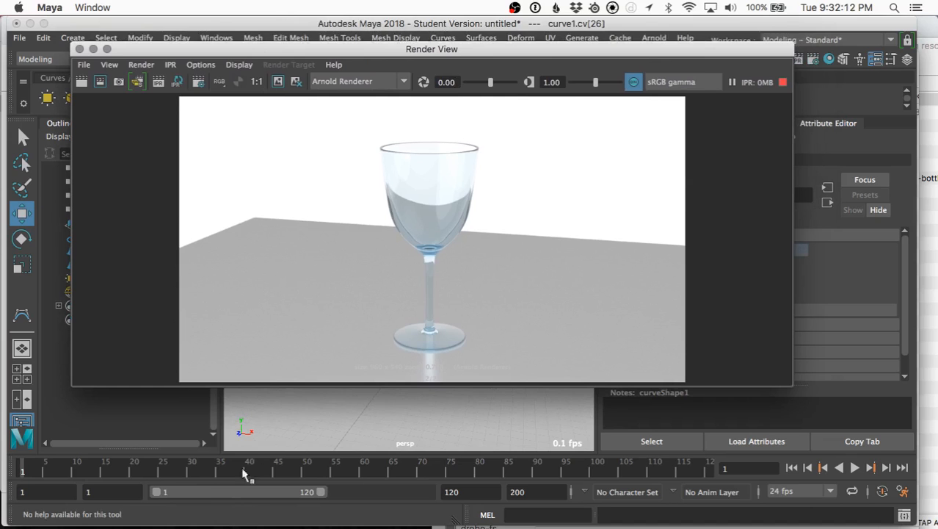
In Finder, copy vulture_hide_2k.hdr from the TAP Lesson project's sourceimages folder into the LessonTwoWineGlass sourceimages folder.
{"action": "left_click", "coordinate": [19, 518]}
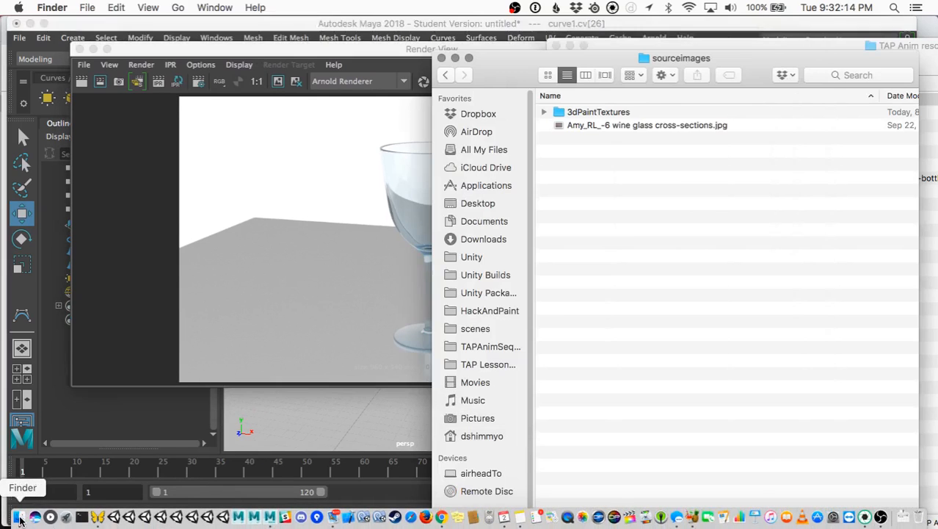
{"action": "left_click_drag", "start_coordinate": [631, 63], "coordinate": [207, 27]}
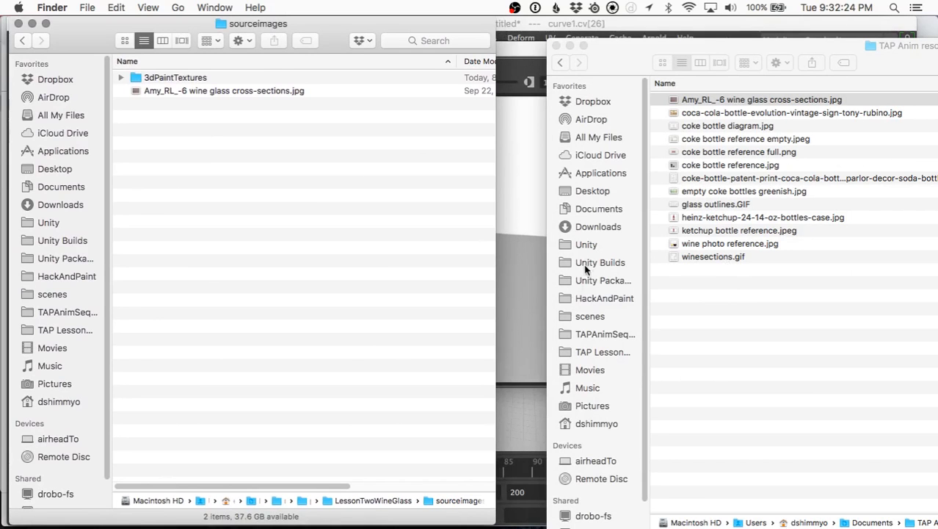
{"action": "left_click", "coordinate": [587, 340]}
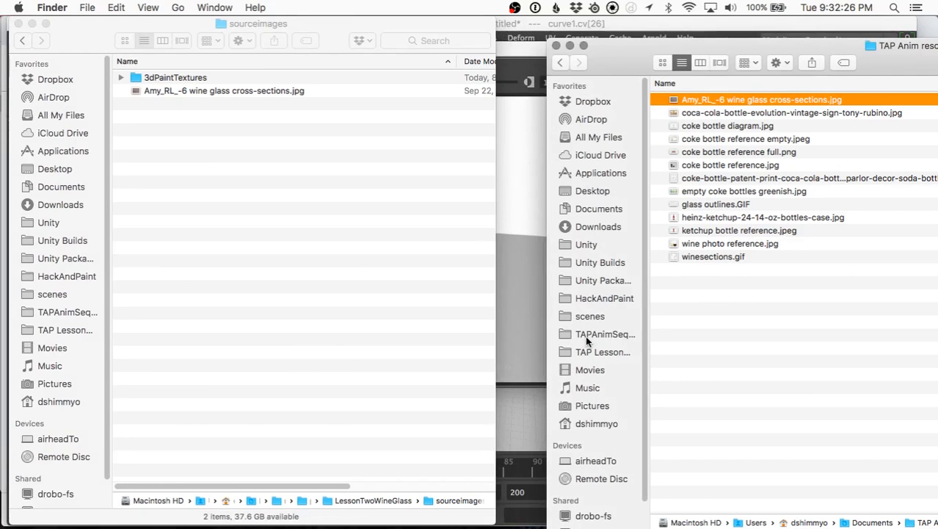
{"action": "left_click", "coordinate": [589, 352]}
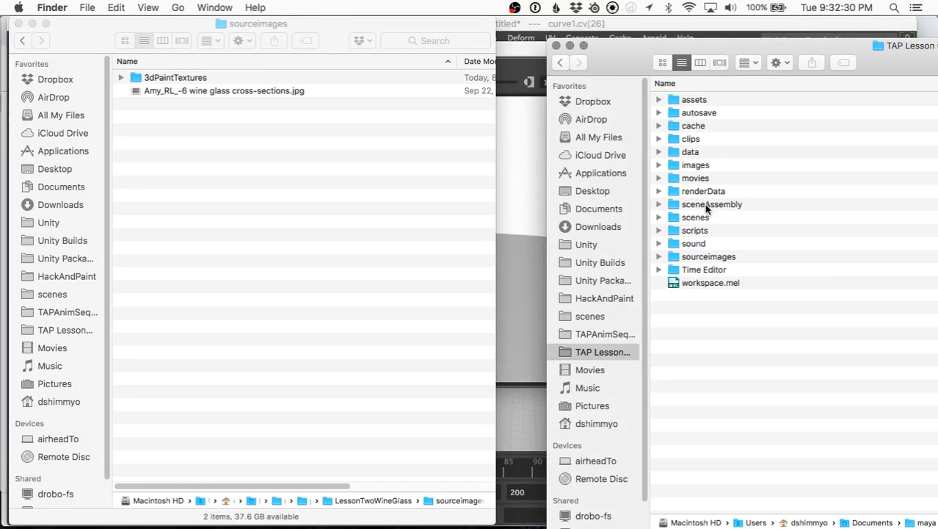
{"action": "double_click", "coordinate": [712, 253]}
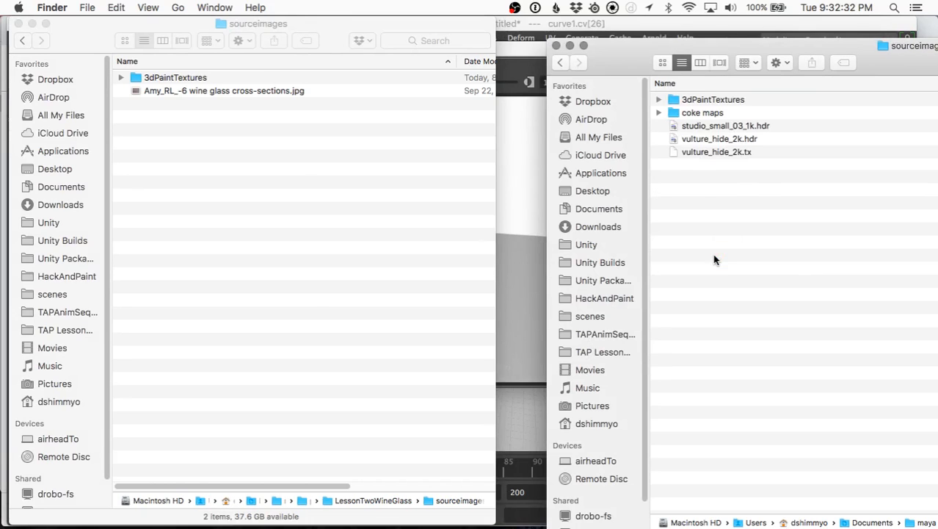
{"action": "left_click", "coordinate": [720, 140]}
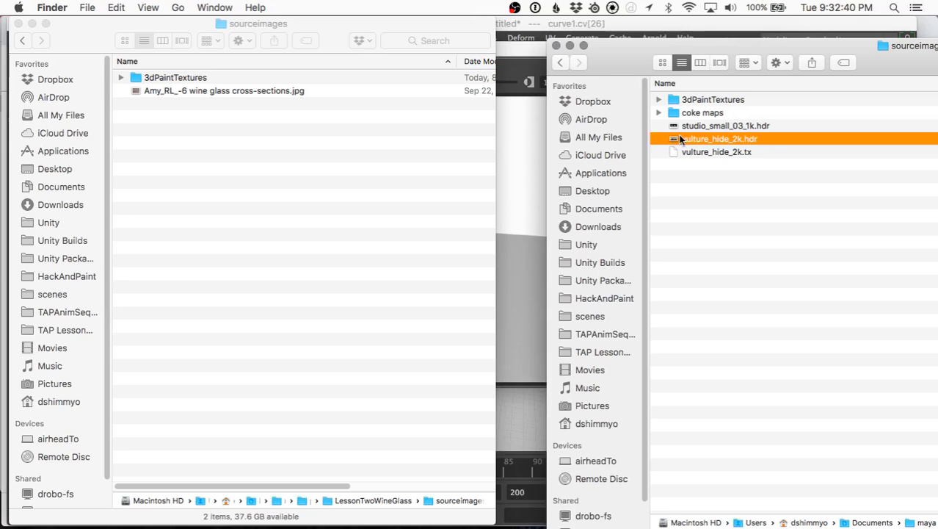
{"action": "left_click_drag", "start_coordinate": [680, 140], "coordinate": [232, 157]}
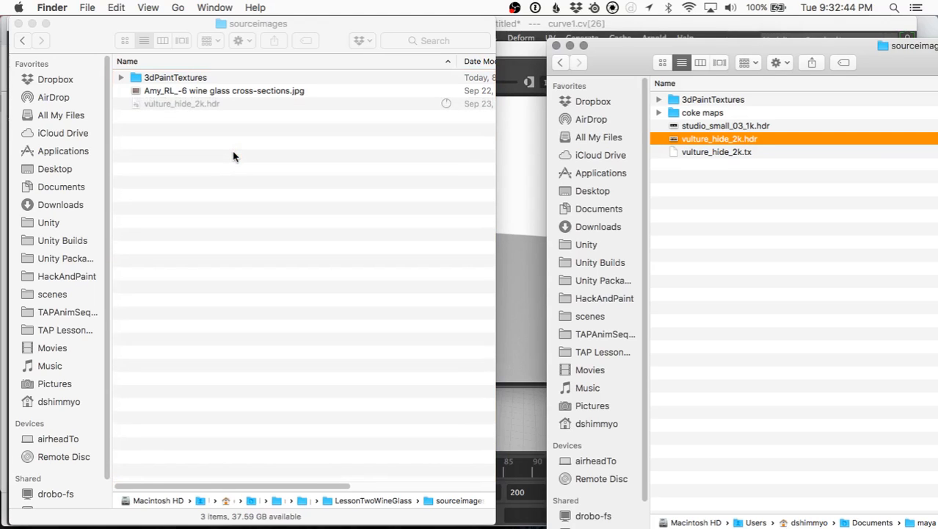
Switch back to Maya, select aiSkyDomeLight1 and rearrange the Render View so the light's attributes are uncovered.
{"action": "key", "text": "super+Tab"}
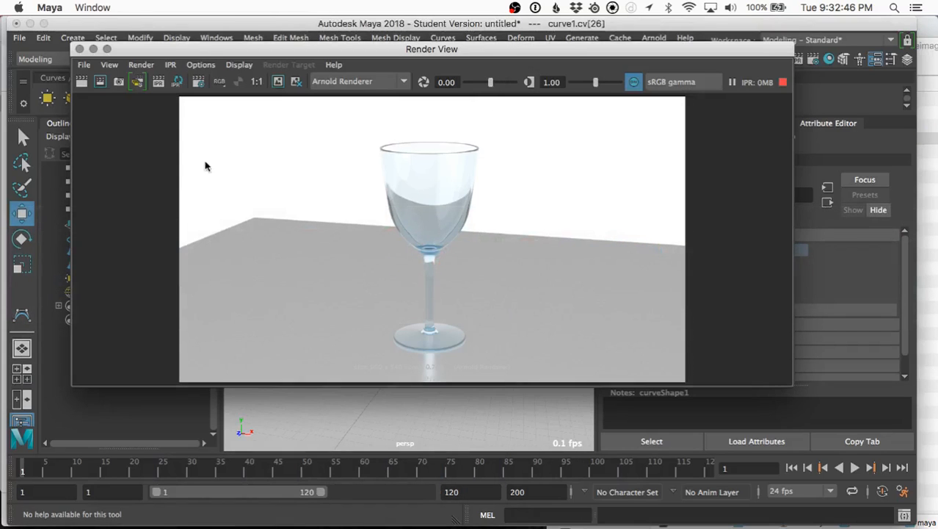
{"action": "left_click_drag", "start_coordinate": [158, 50], "coordinate": [450, 109]}
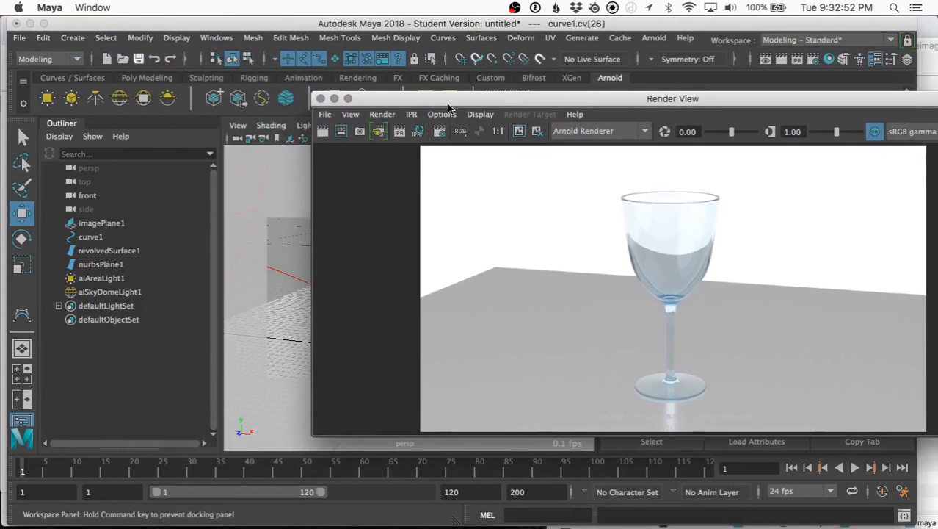
{"action": "left_click", "coordinate": [112, 292]}
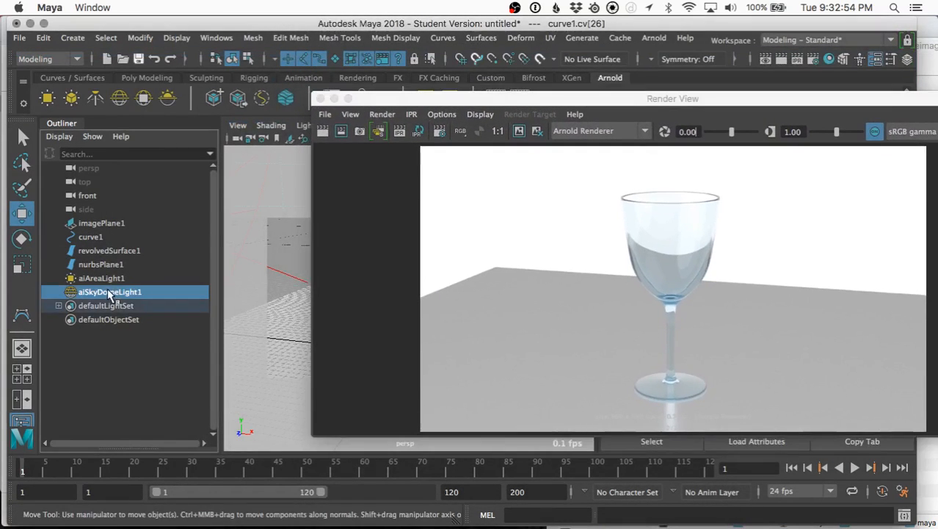
{"action": "left_click_drag", "start_coordinate": [431, 99], "coordinate": [122, 143]}
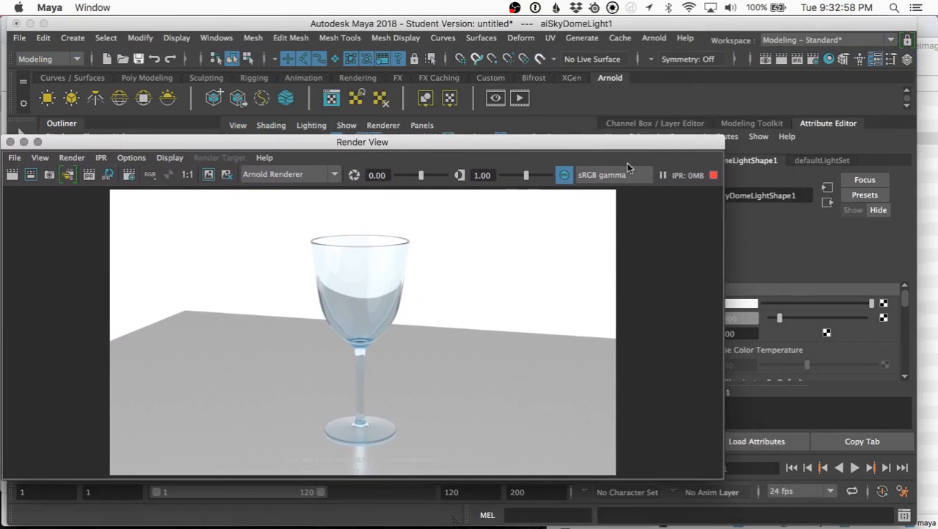
{"action": "left_click_drag", "start_coordinate": [723, 137], "coordinate": [534, 144]}
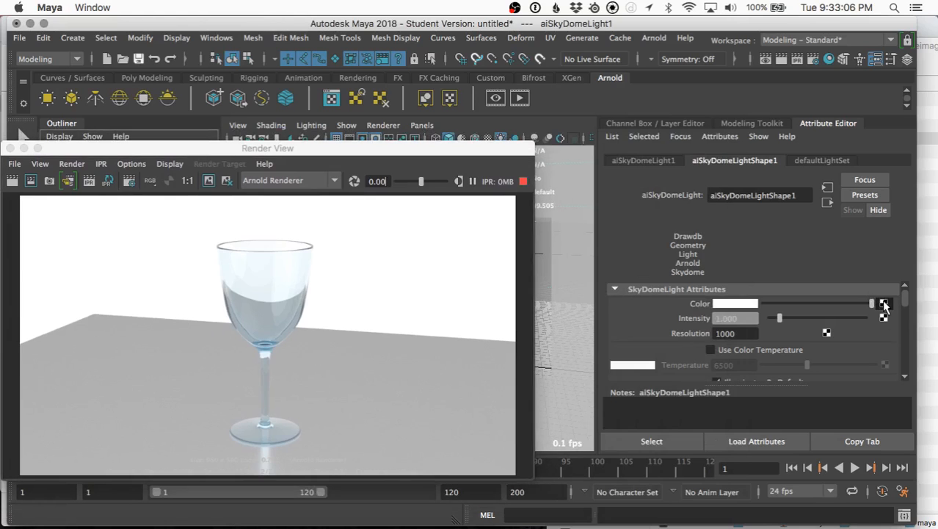
Map the sky dome light's color to a File texture that loads vulture_hide_2k.hdr from sourceimages.
{"action": "left_click", "coordinate": [883, 303]}
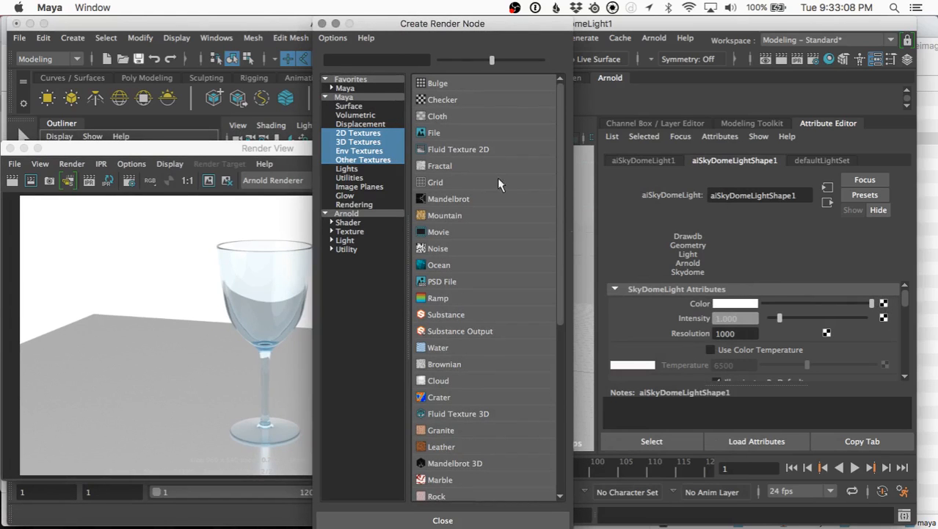
{"action": "left_click", "coordinate": [437, 133]}
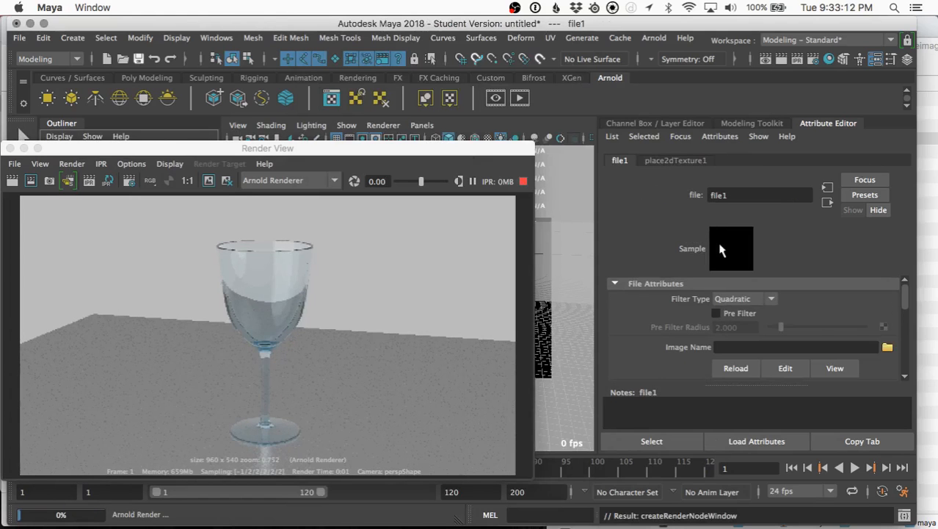
{"action": "left_click", "coordinate": [888, 349]}
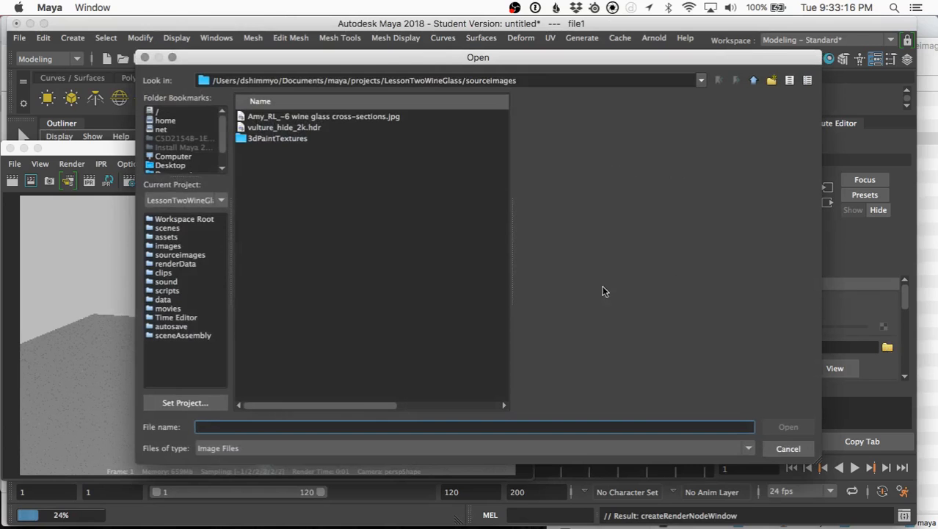
{"action": "left_click", "coordinate": [266, 128]}
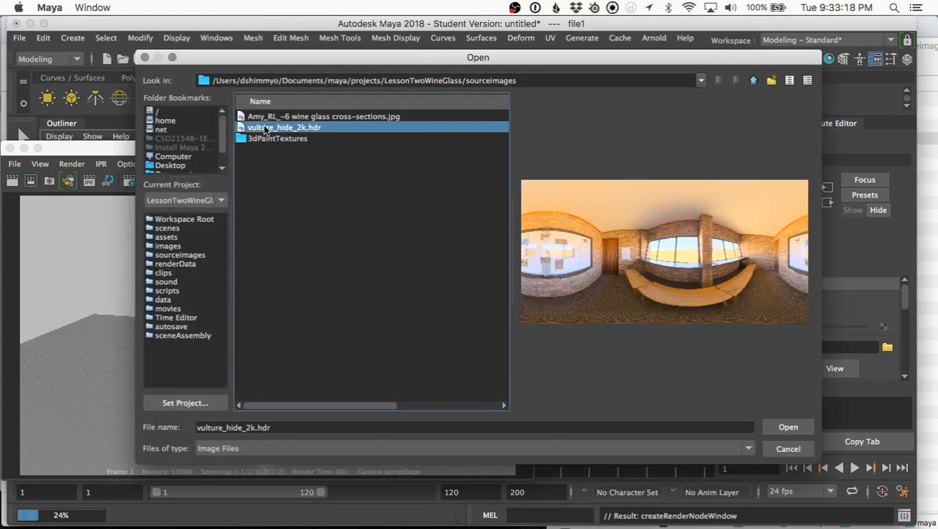
{"action": "left_click", "coordinate": [789, 428]}
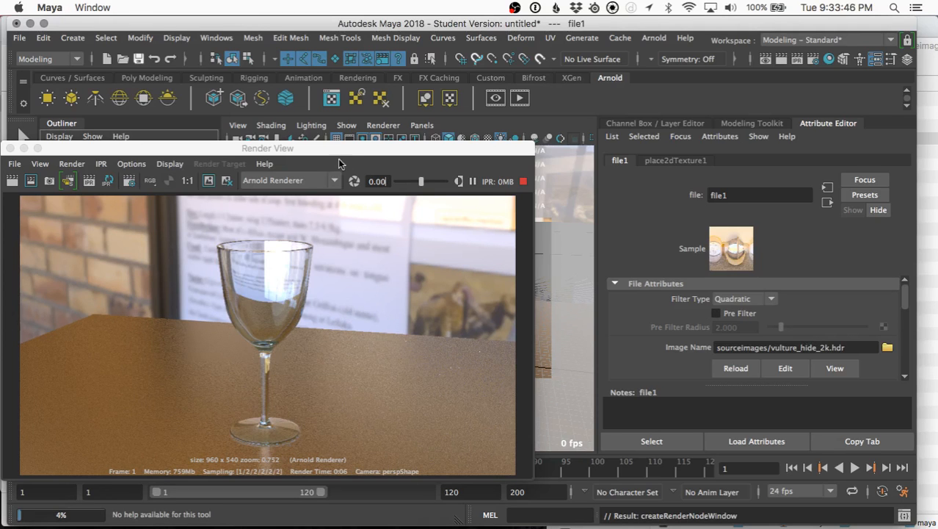
Move the Render View clear of the glass in the viewport, show the Channel Box and select the sky dome light.
{"action": "left_click_drag", "start_coordinate": [339, 154], "coordinate": [339, 86]}
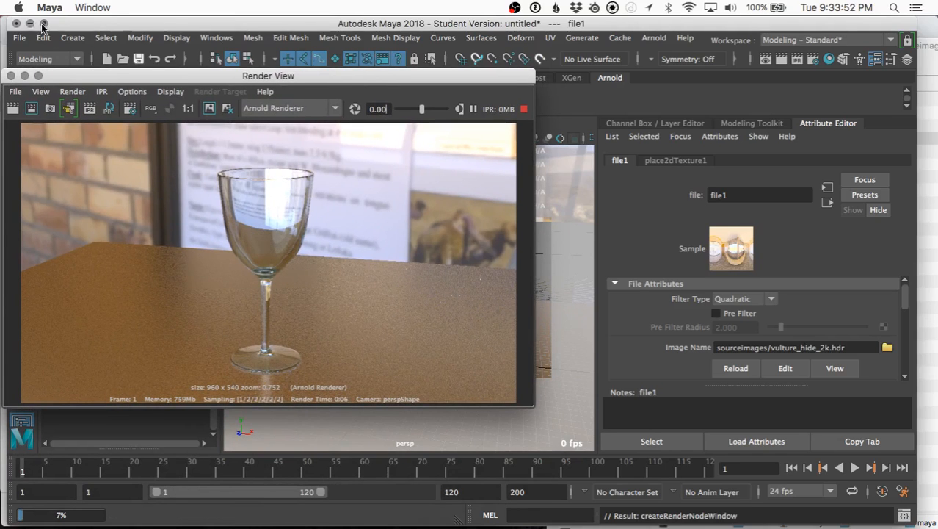
{"action": "left_click", "coordinate": [74, 27]}
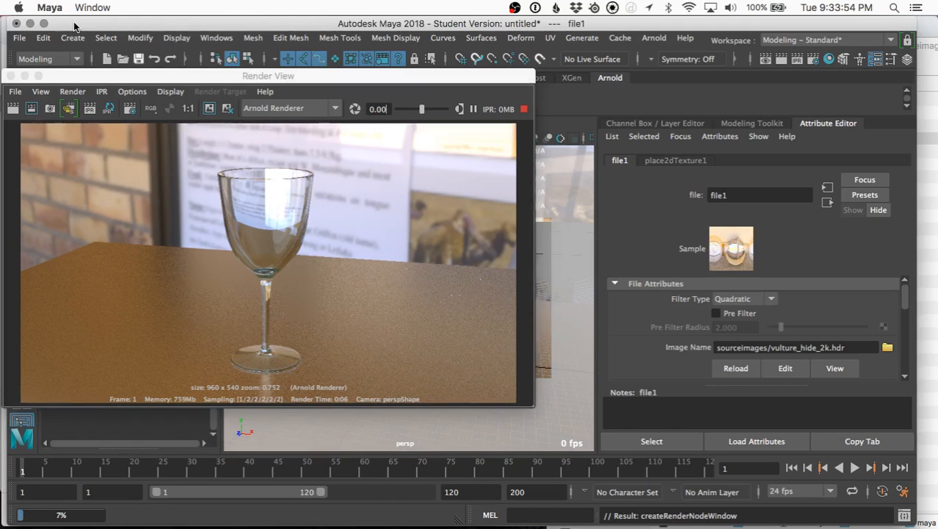
{"action": "left_click_drag", "start_coordinate": [321, 78], "coordinate": [127, 183]}
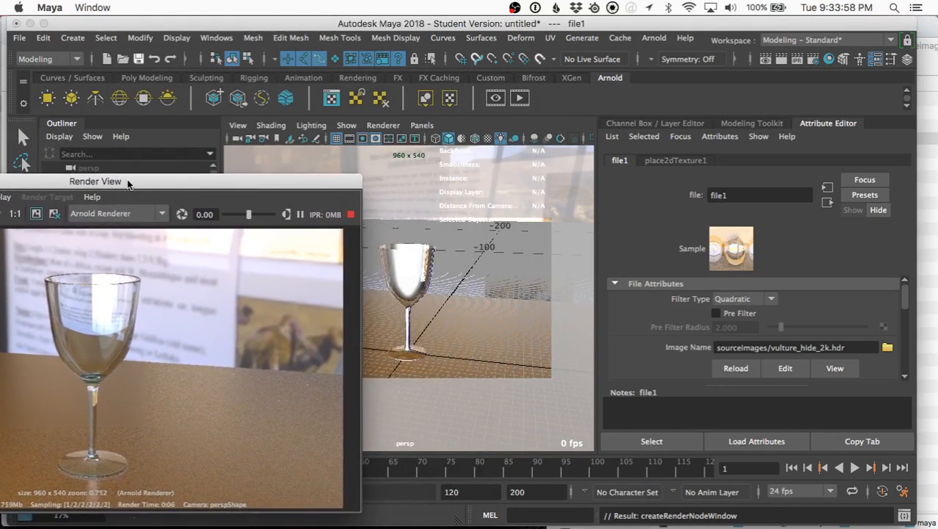
{"action": "left_click_drag", "start_coordinate": [230, 185], "coordinate": [180, 185]}
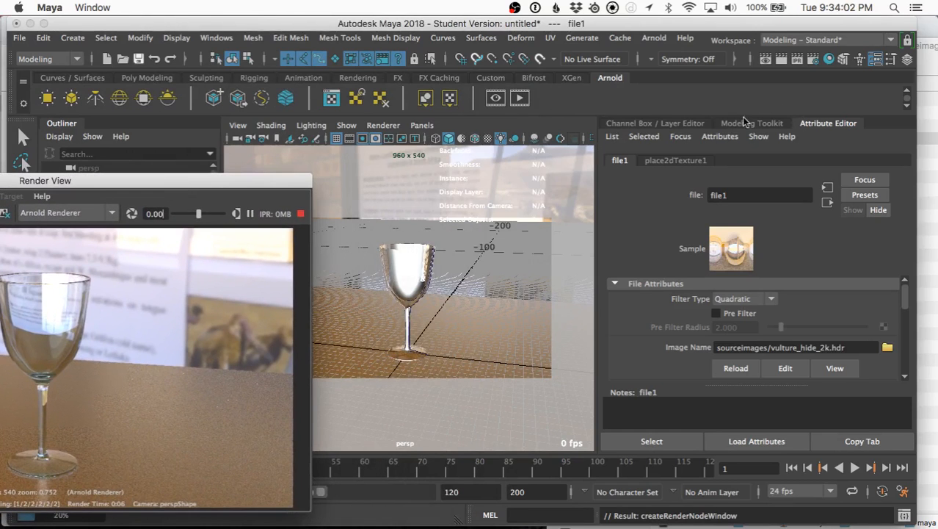
{"action": "left_click", "coordinate": [677, 124]}
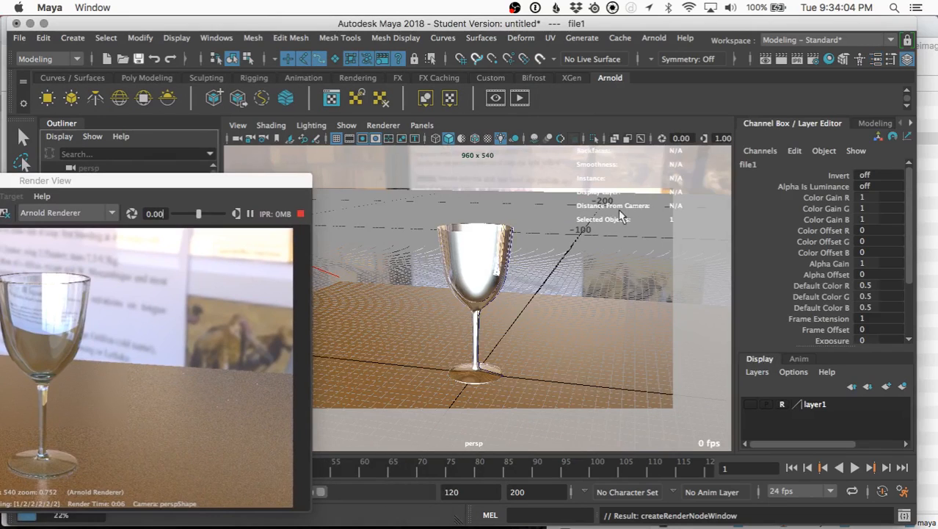
{"action": "left_click", "coordinate": [484, 246]}
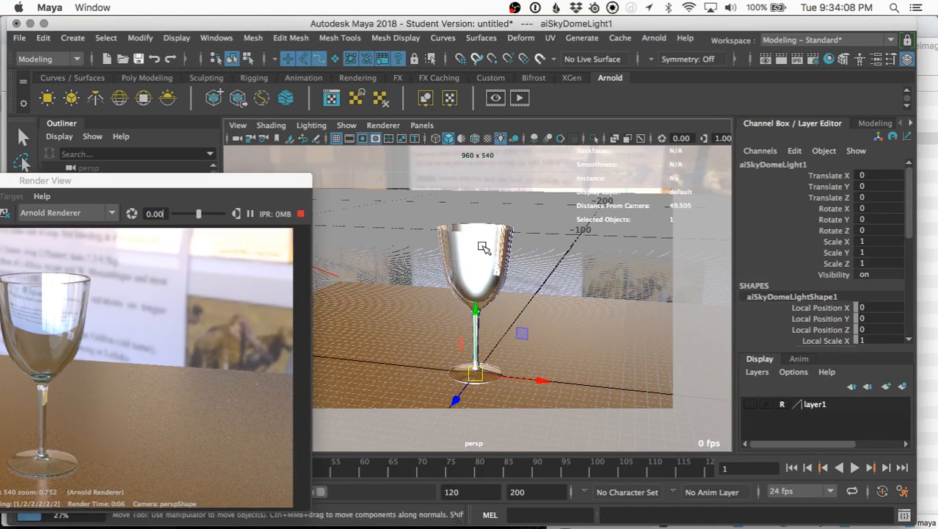
{"action": "key", "text": "q"}
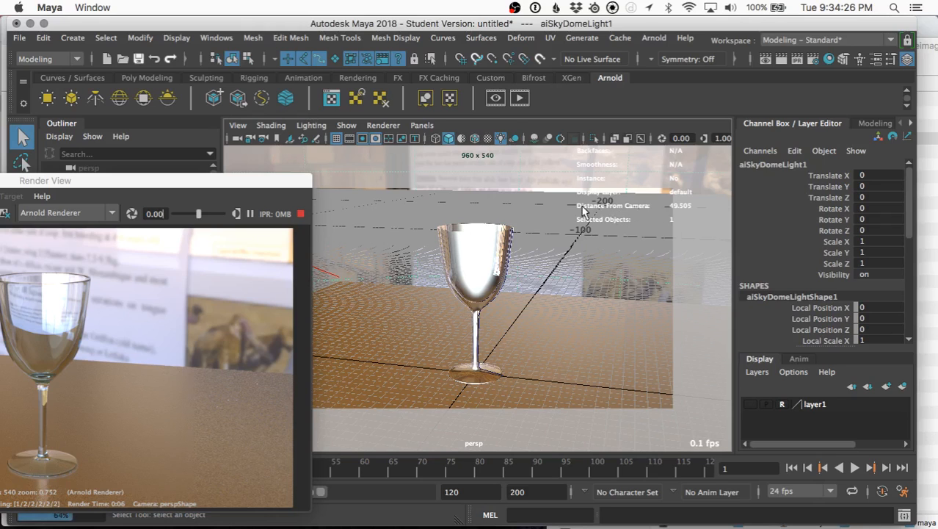
Hide the Object Details heads-up display in the viewport and show it again.
{"action": "left_click", "coordinate": [178, 40]}
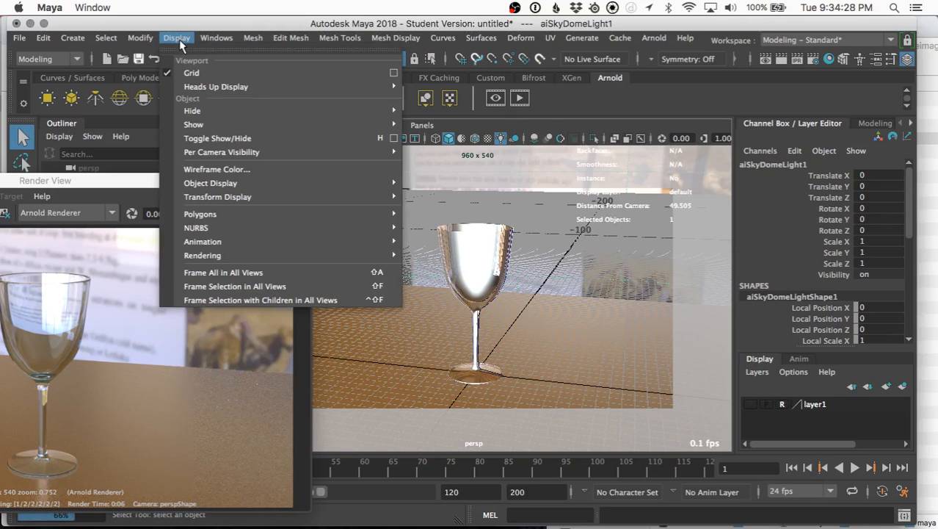
{"action": "mouse_move", "coordinate": [207, 89]}
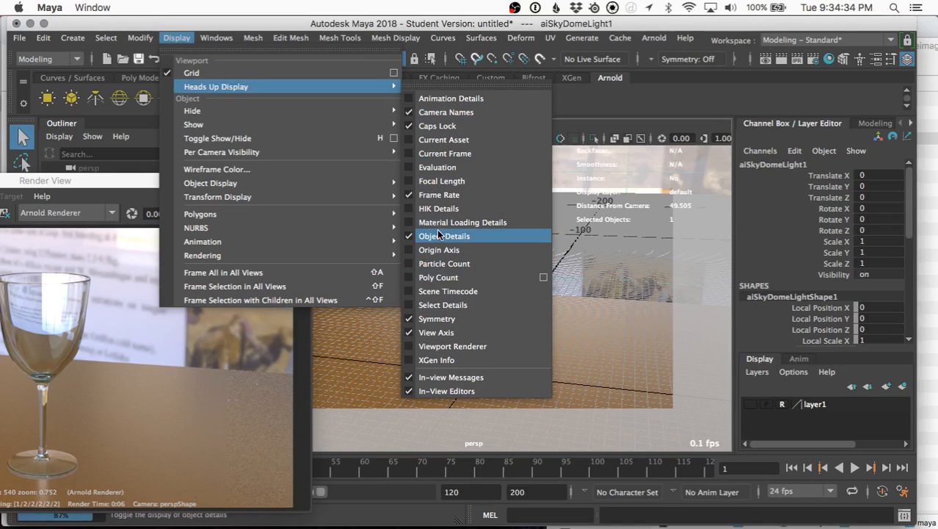
{"action": "left_click", "coordinate": [408, 237]}
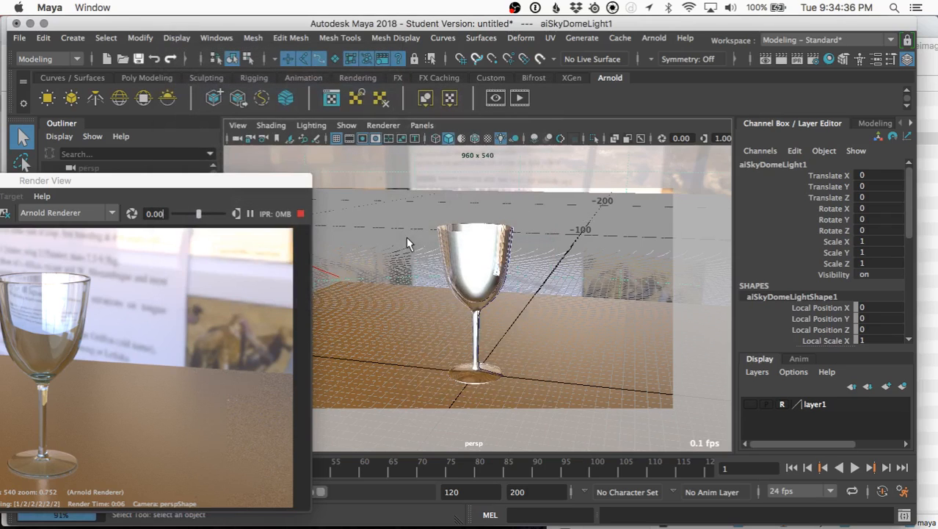
{"action": "left_click", "coordinate": [176, 38]}
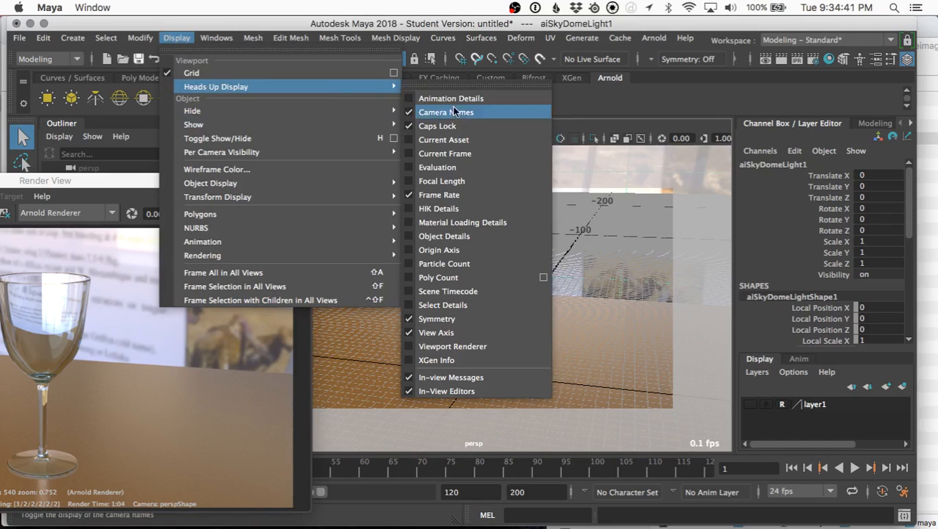
{"action": "left_click", "coordinate": [408, 236]}
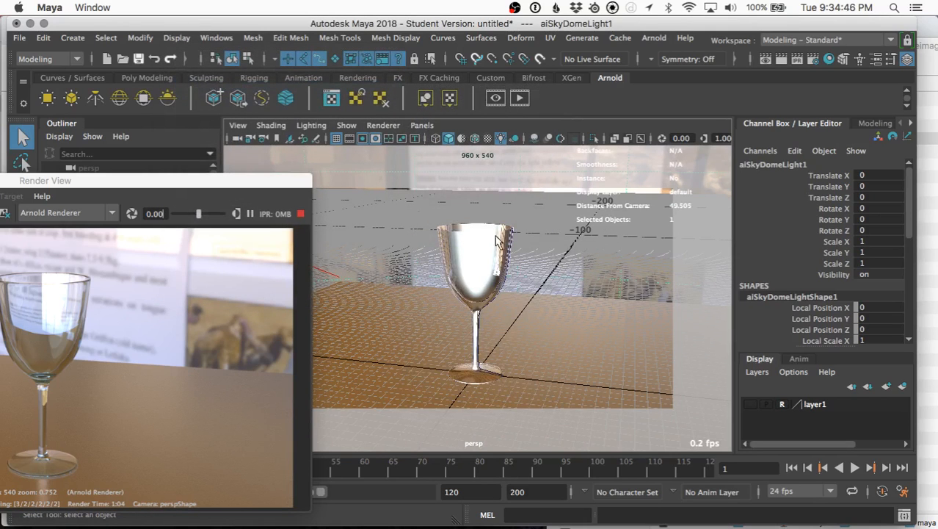
Select the perspective view's camera and show its attributes in the Attribute Editor.
{"action": "left_click", "coordinate": [238, 124]}
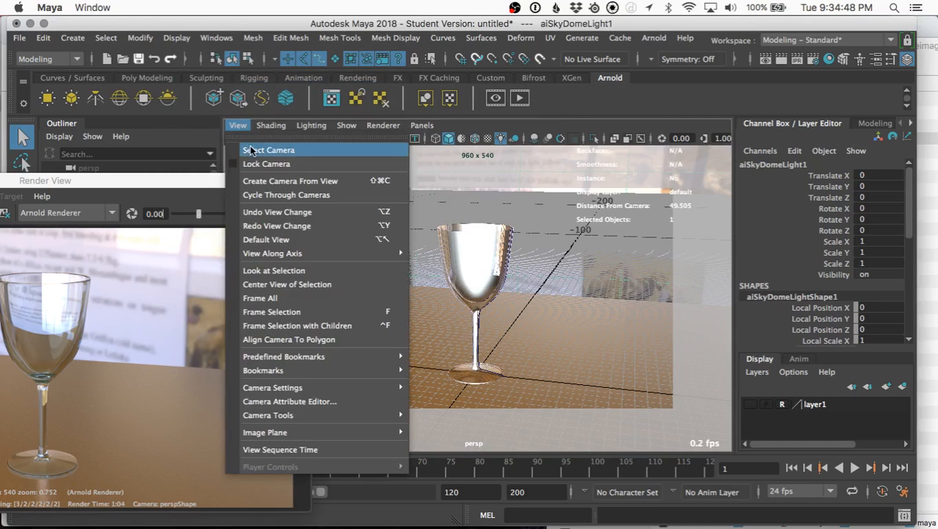
{"action": "left_click", "coordinate": [257, 150]}
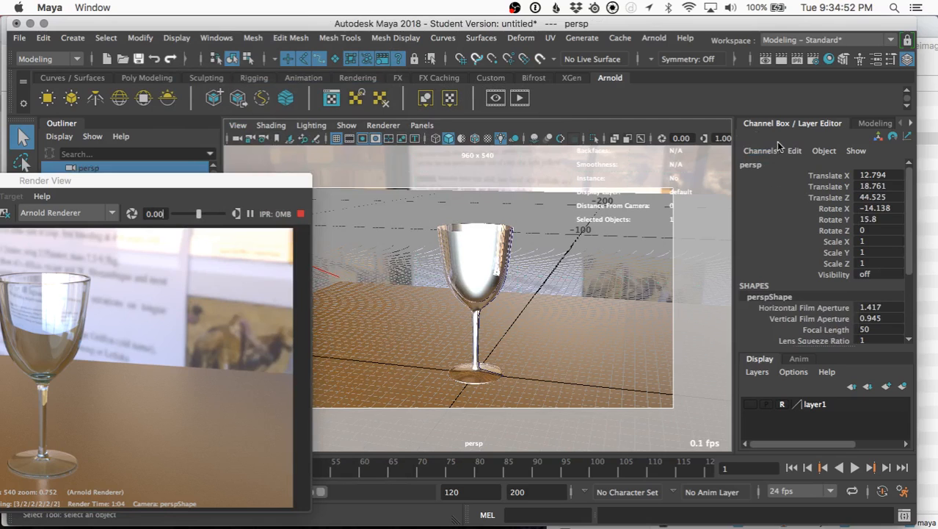
{"action": "key", "text": "ctrl+a"}
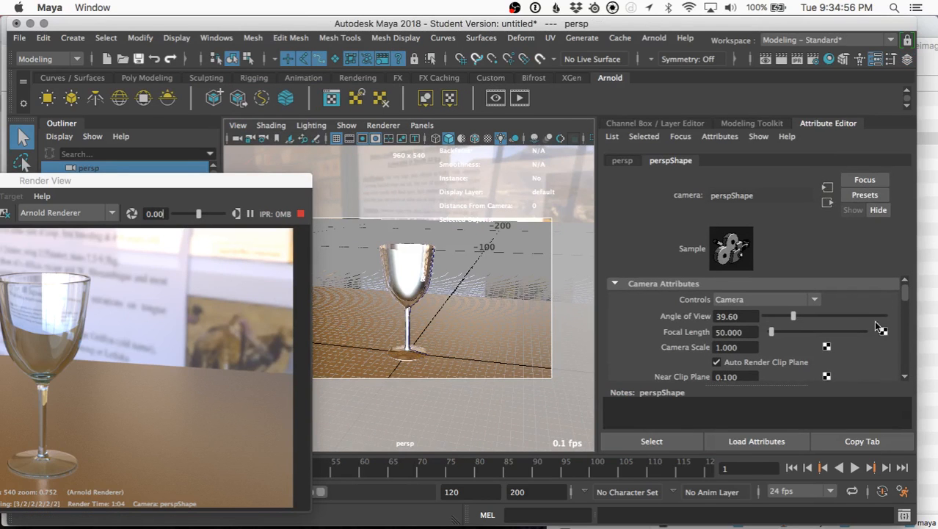
Enable DOF in the Arnold attributes of the persp camera.
{"action": "scroll", "coordinate": [708, 348], "scroll_direction": "down", "scroll_amount": 5}
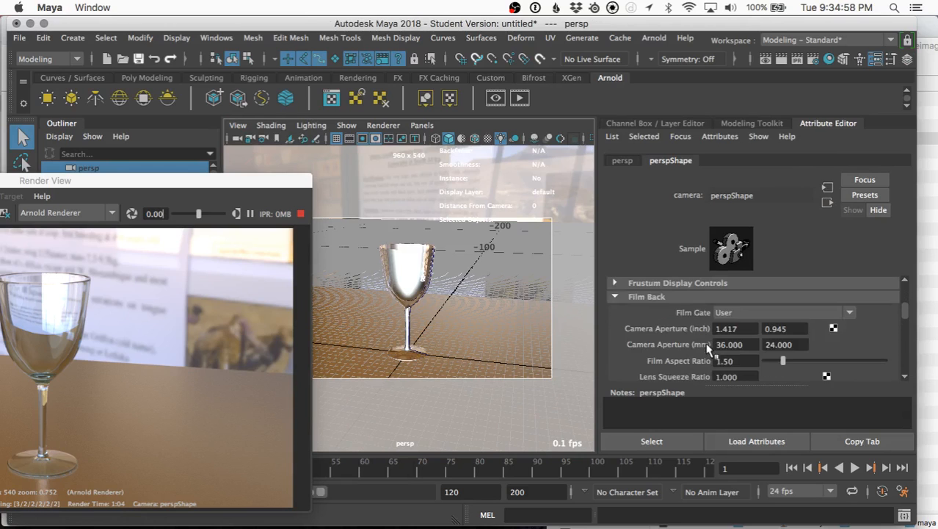
{"action": "scroll", "coordinate": [707, 348], "scroll_direction": "up", "scroll_amount": 5}
{"action": "scroll", "coordinate": [707, 348], "scroll_direction": "down", "scroll_amount": 3}
{"action": "scroll", "coordinate": [707, 348], "scroll_direction": "down", "scroll_amount": 8}
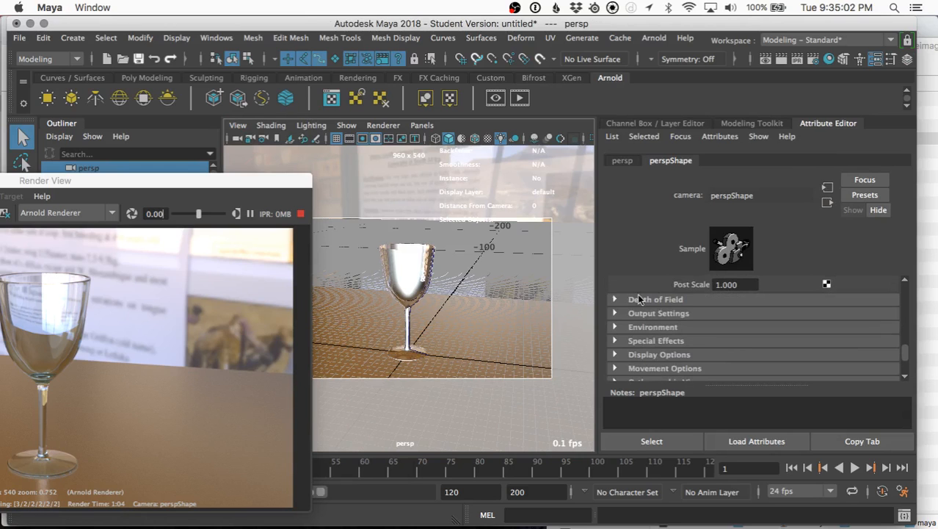
{"action": "left_click", "coordinate": [616, 299]}
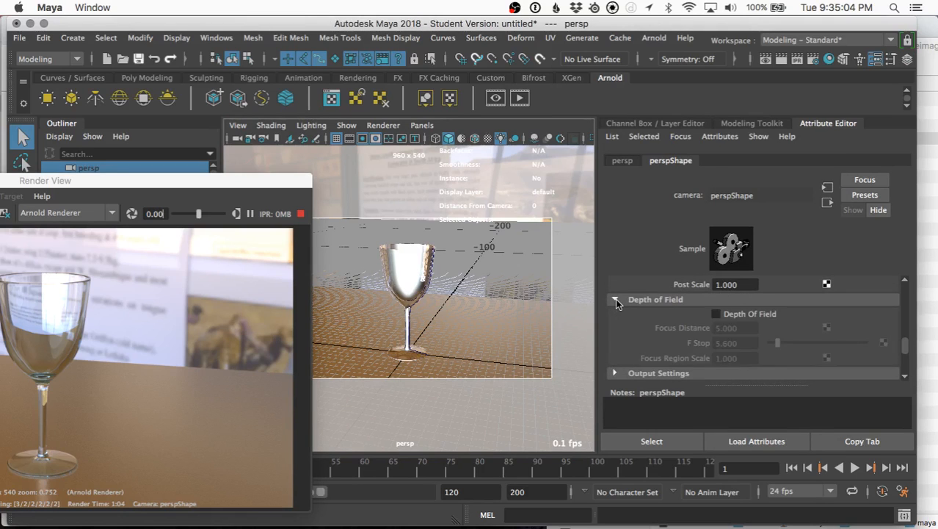
{"action": "left_click", "coordinate": [615, 298]}
{"action": "scroll", "coordinate": [615, 299], "scroll_direction": "down", "scroll_amount": 3}
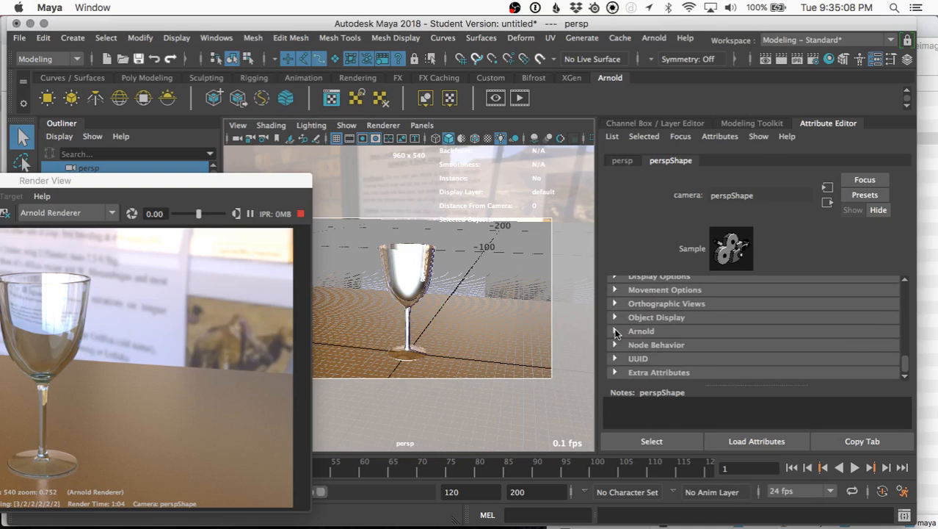
{"action": "left_click", "coordinate": [616, 332]}
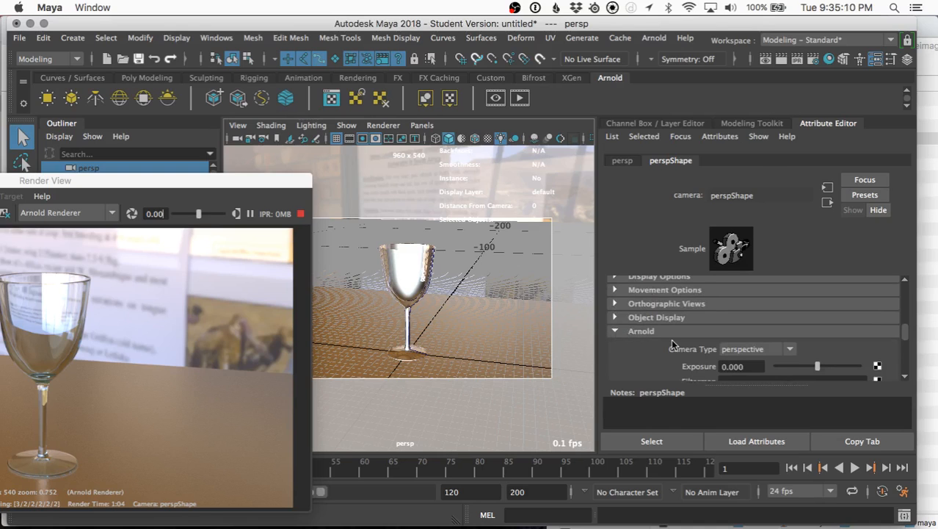
{"action": "scroll", "coordinate": [671, 339], "scroll_direction": "down", "scroll_amount": 2}
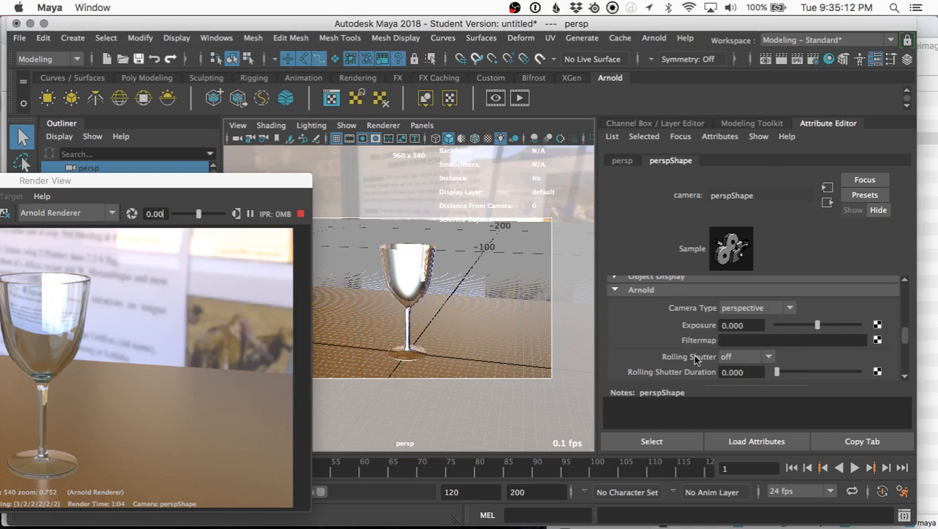
{"action": "scroll", "coordinate": [676, 353], "scroll_direction": "down", "scroll_amount": 4}
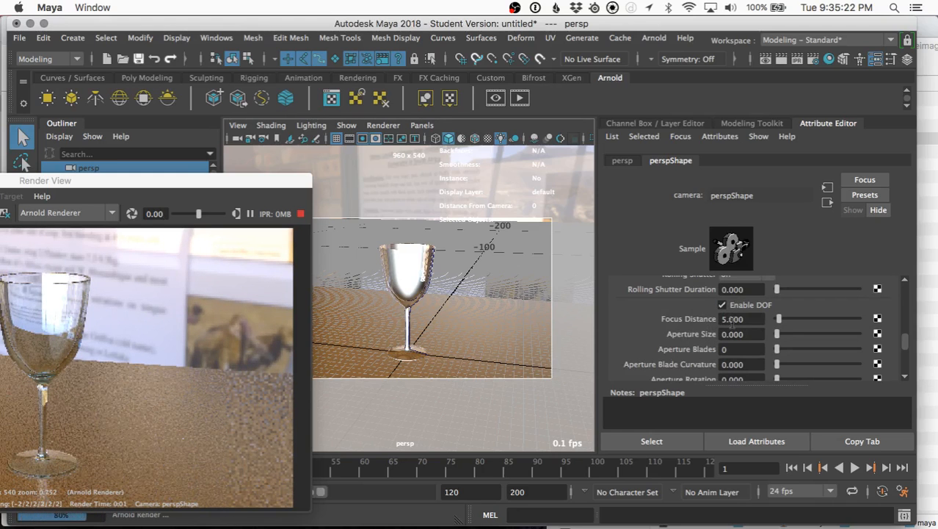
Check the distance from the camera in the object details, reselect the persp camera and set its Focus Distance to 49.505.
{"action": "left_click", "coordinate": [733, 319]}
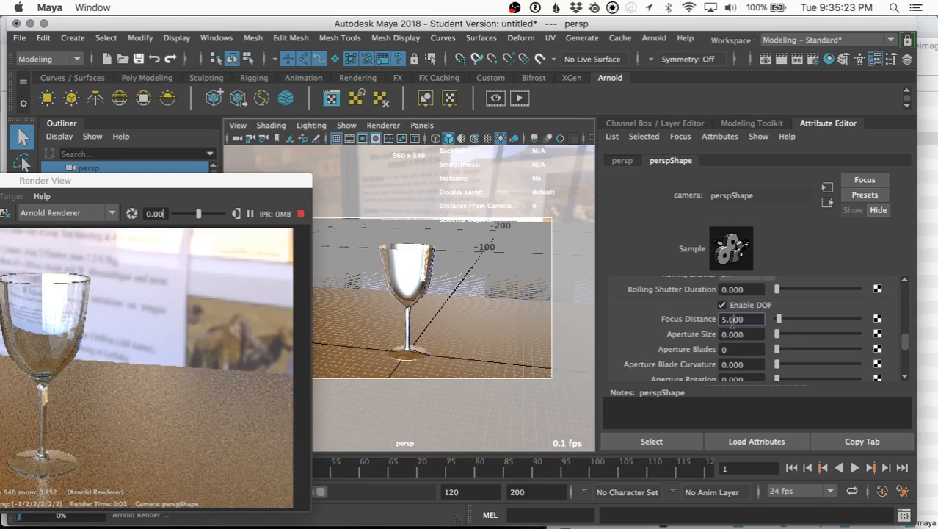
{"action": "left_click", "coordinate": [400, 277]}
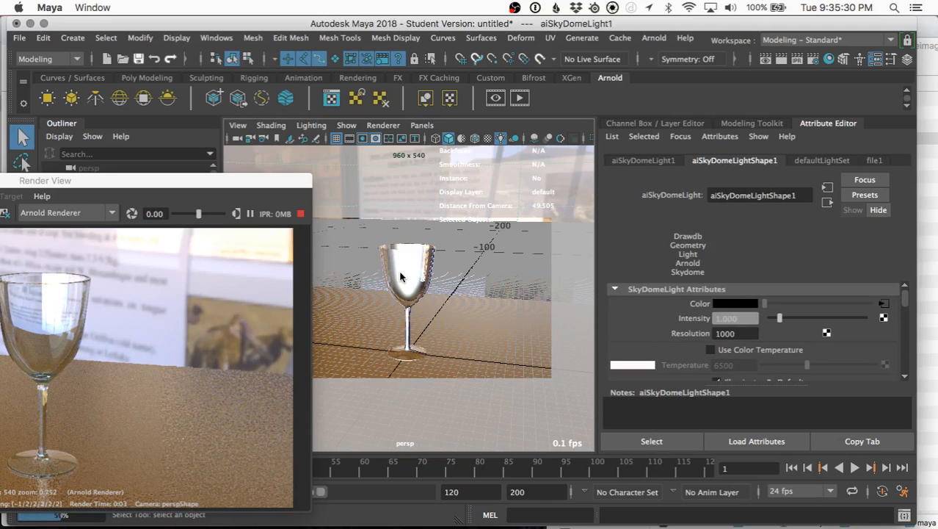
{"action": "key", "text": "super+z"}
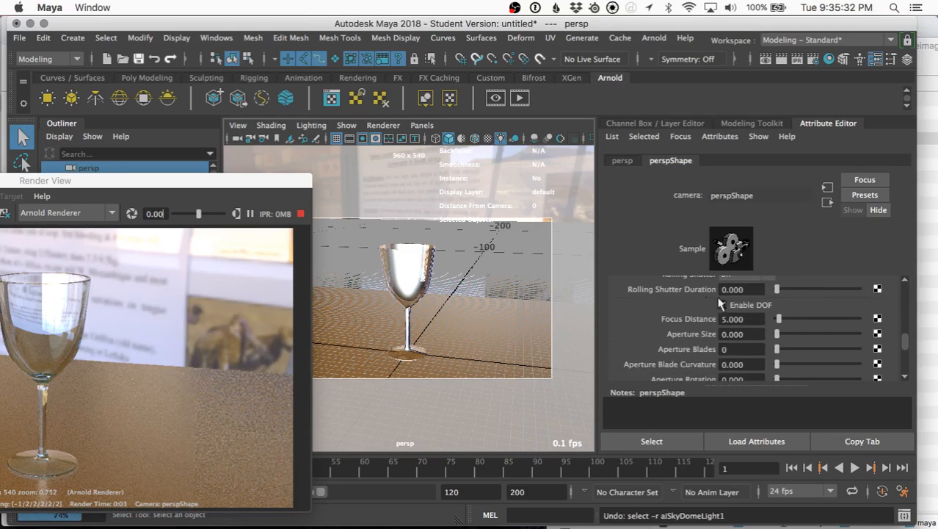
{"action": "left_click", "coordinate": [725, 320]}
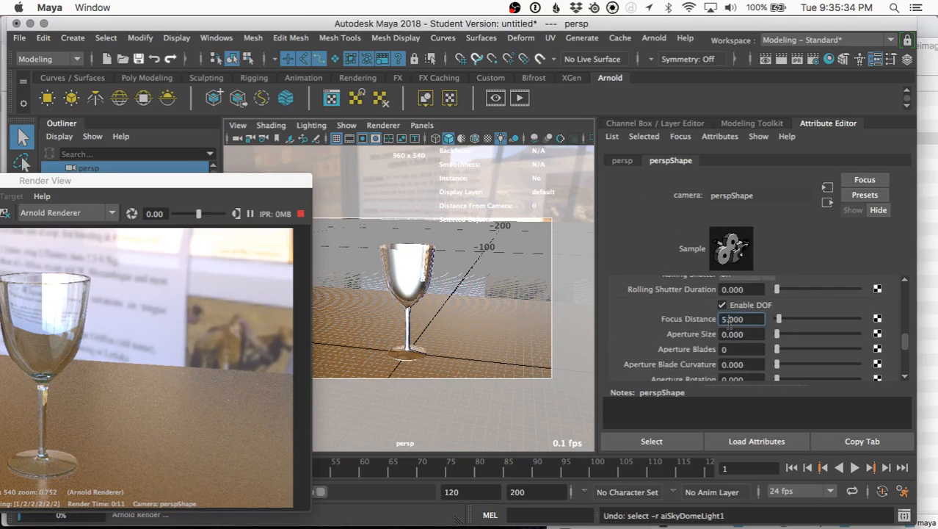
{"action": "double_click", "coordinate": [729, 319]}
{"action": "type", "text": "49.505.50"}
Set the camera's Aperture Size to 1.25 and move the Render View so the whole render is visible.
{"action": "left_click", "coordinate": [741, 334]}
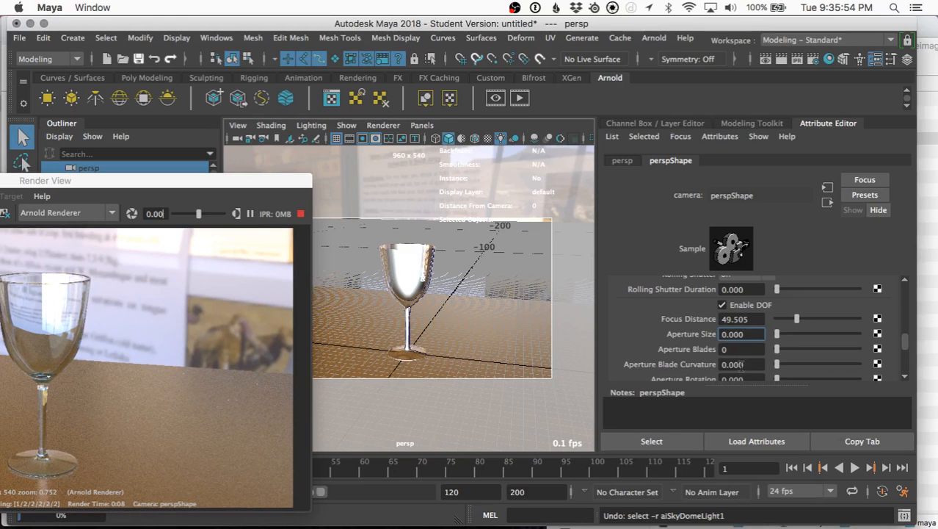
{"action": "left_click", "coordinate": [744, 335]}
{"action": "type", "text": "1.25"}
{"action": "key", "text": "Return"}
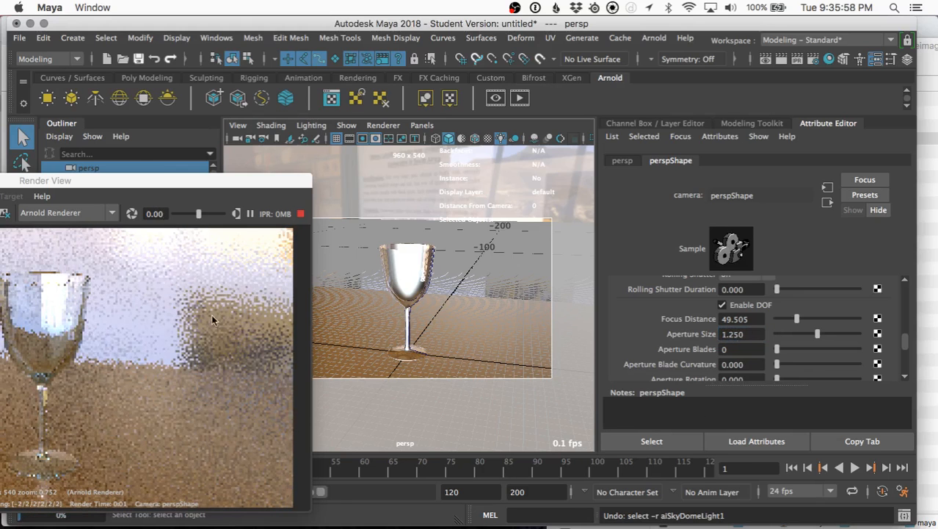
{"action": "left_click_drag", "start_coordinate": [118, 178], "coordinate": [342, 168]}
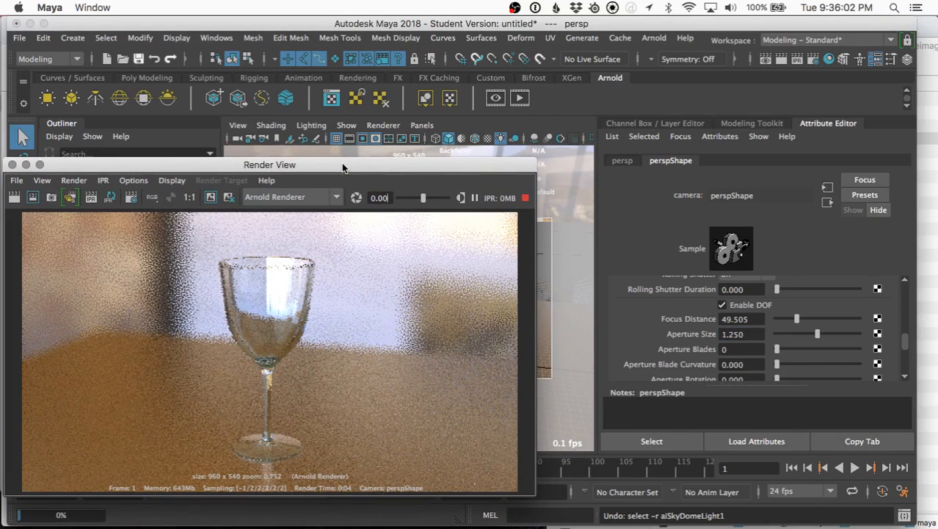
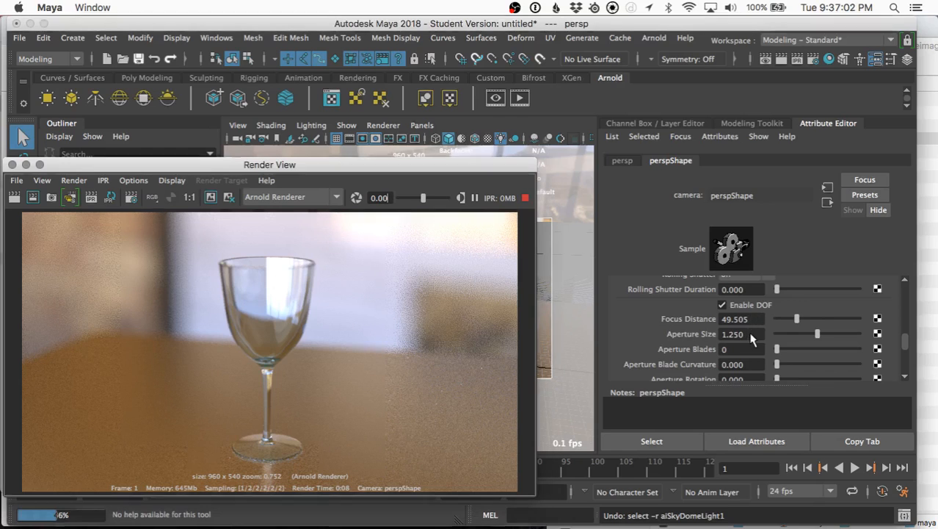
Increase the camera's Aperture Size to 1.785 for a stronger background blur.
{"action": "left_click", "coordinate": [751, 334]}
{"action": "type", "text": "1"}
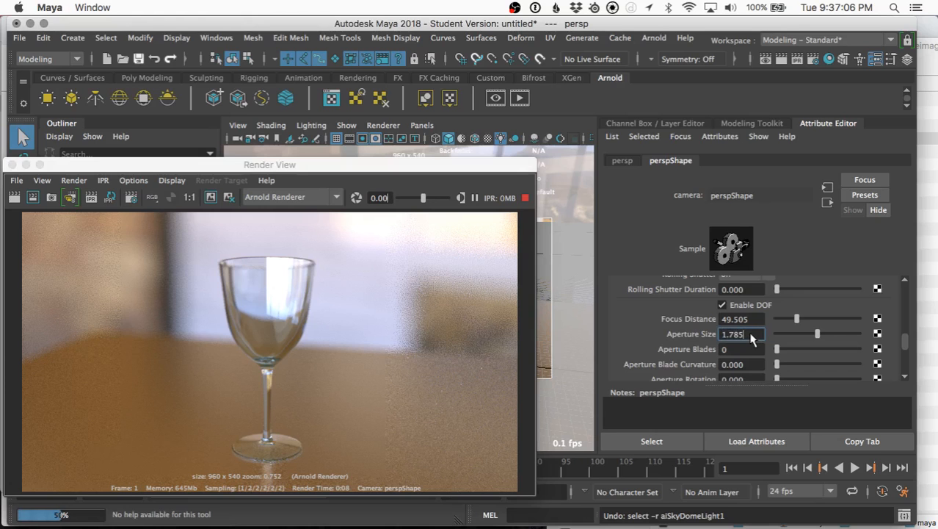
{"action": "key", "text": "Return"}
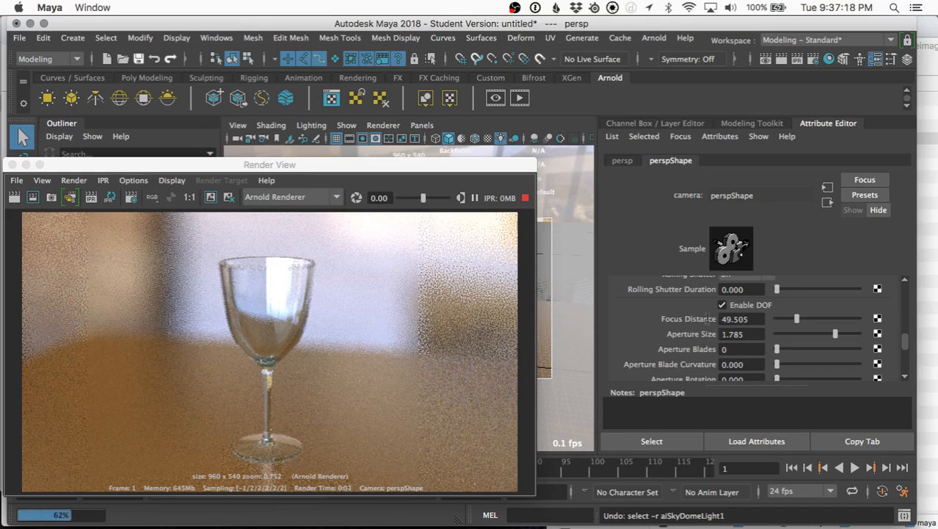
{"action": "left_click", "coordinate": [379, 197]}
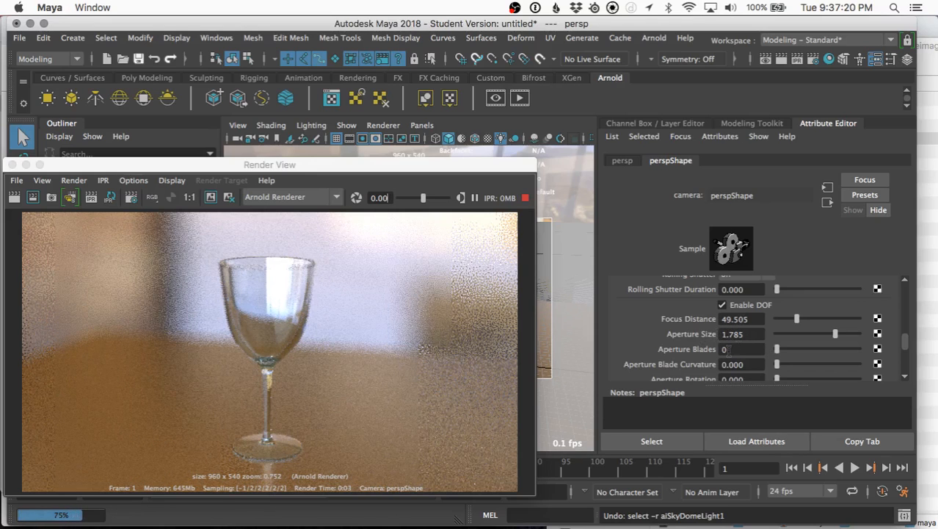
Set the camera's Aperture Blades to 5 and look through its remaining camera and aperture attributes.
{"action": "left_click", "coordinate": [723, 350]}
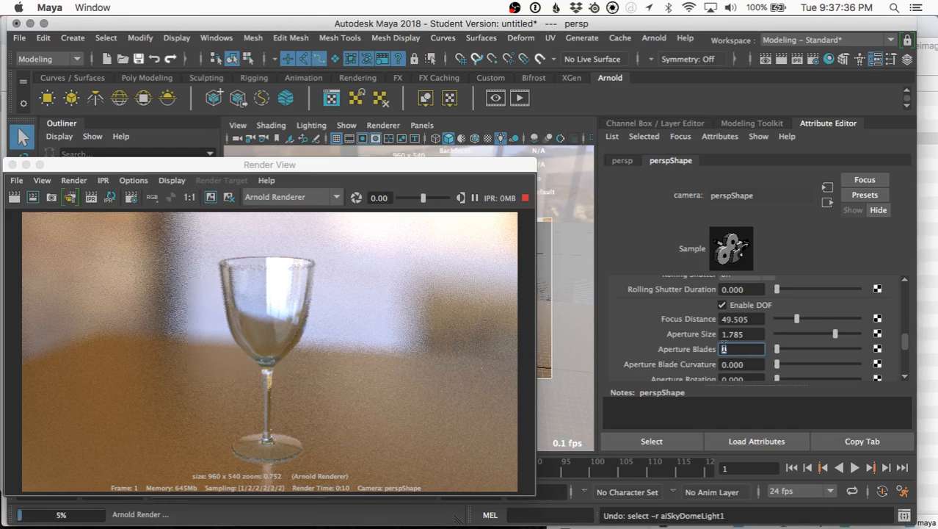
{"action": "key", "text": "Return"}
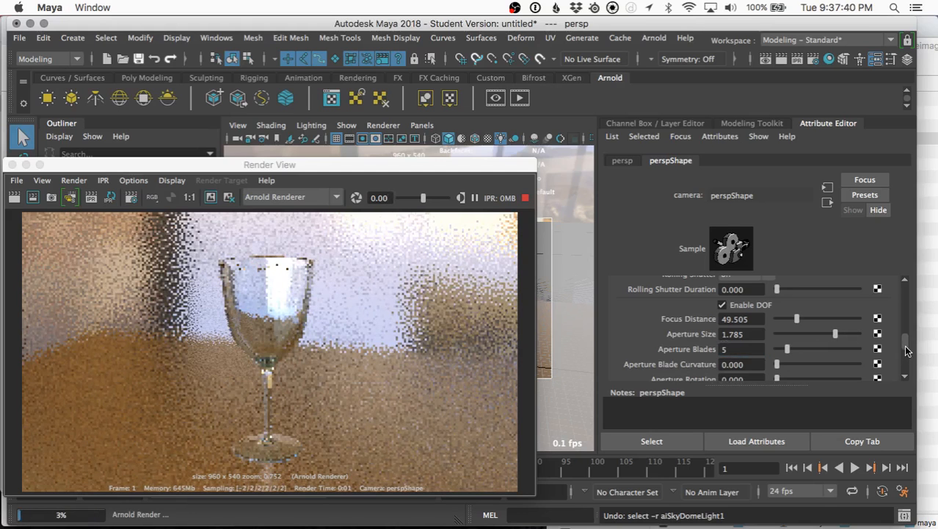
{"action": "left_click_drag", "start_coordinate": [907, 343], "coordinate": [896, 285]}
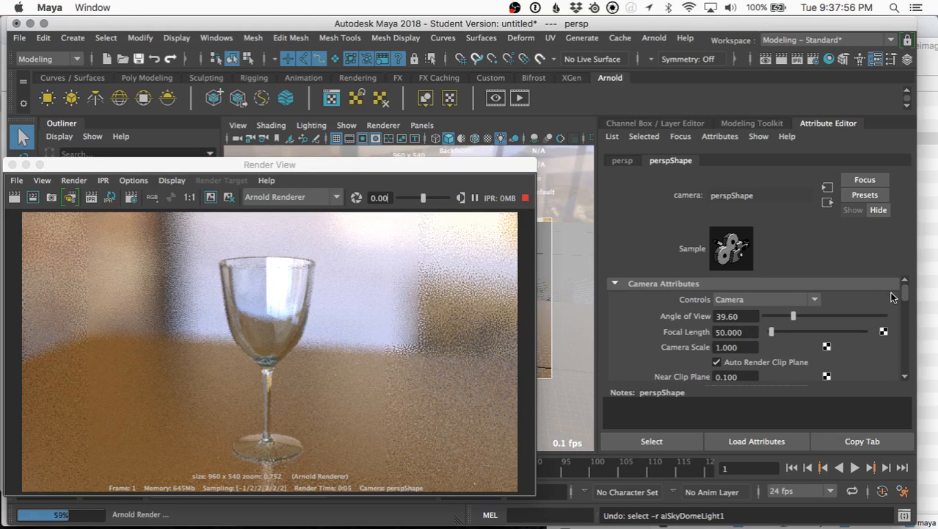
{"action": "left_click_drag", "start_coordinate": [907, 296], "coordinate": [918, 340]}
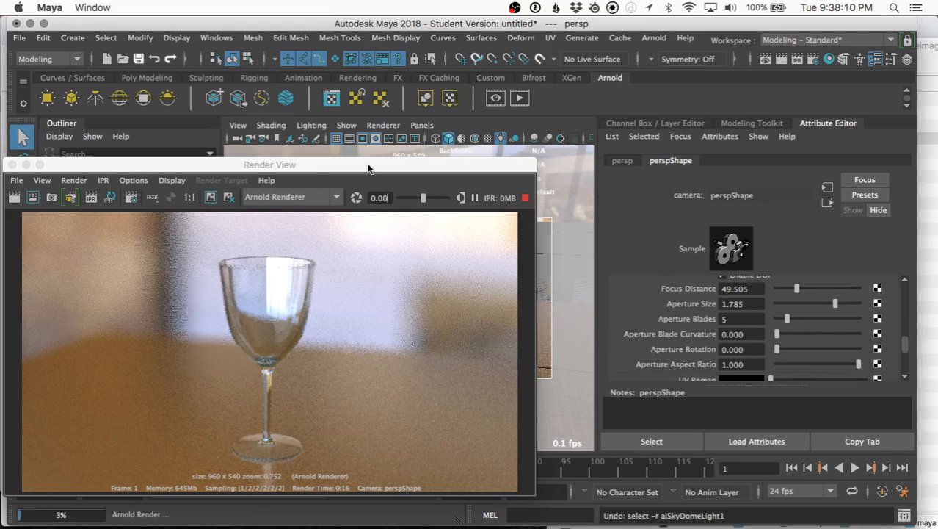
Open the Render Settings and arrange them beside the Render View so both windows are readable.
{"action": "left_click_drag", "start_coordinate": [368, 168], "coordinate": [377, 134]}
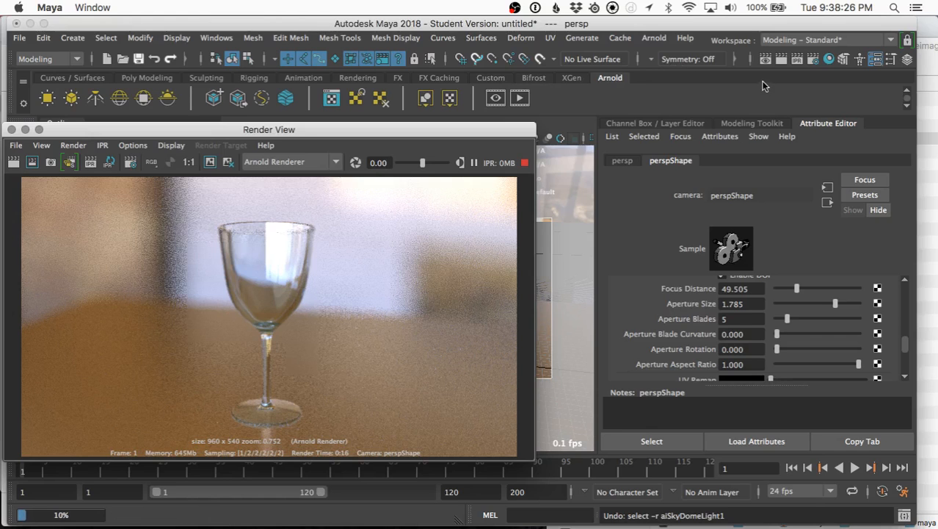
{"action": "left_click", "coordinate": [815, 59]}
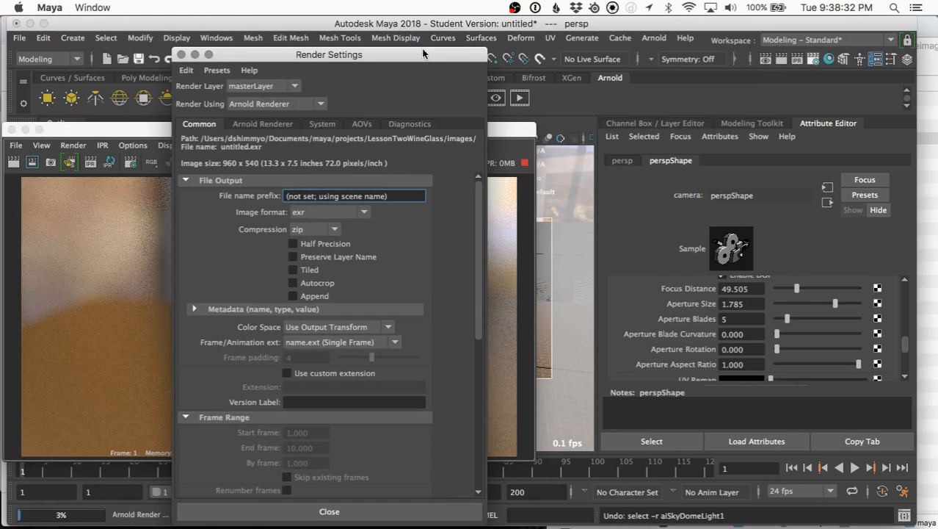
{"action": "left_click_drag", "start_coordinate": [237, 56], "coordinate": [641, 28]}
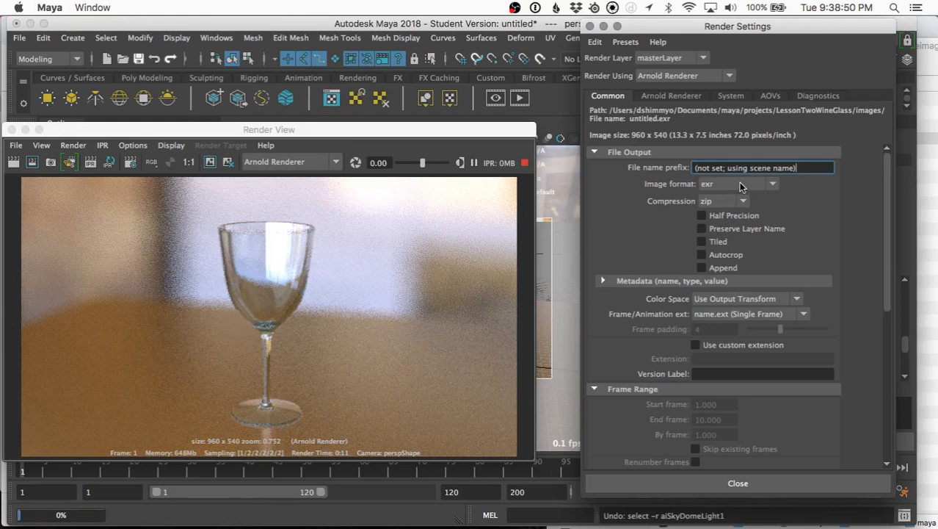
Save the scene as wineGlassTutorial in the project's scenes folder as Maya ASCII, accepting the student version notice.
{"action": "left_click", "coordinate": [19, 37]}
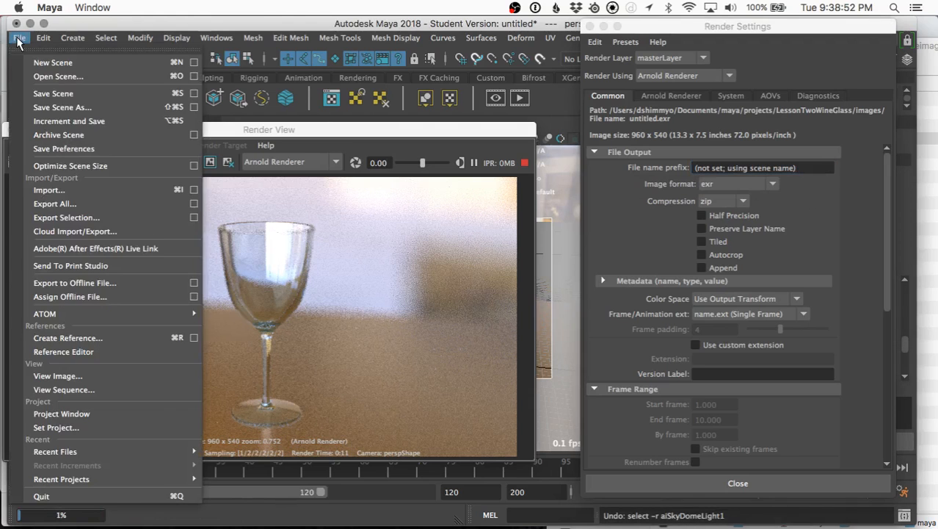
{"action": "left_click", "coordinate": [40, 109]}
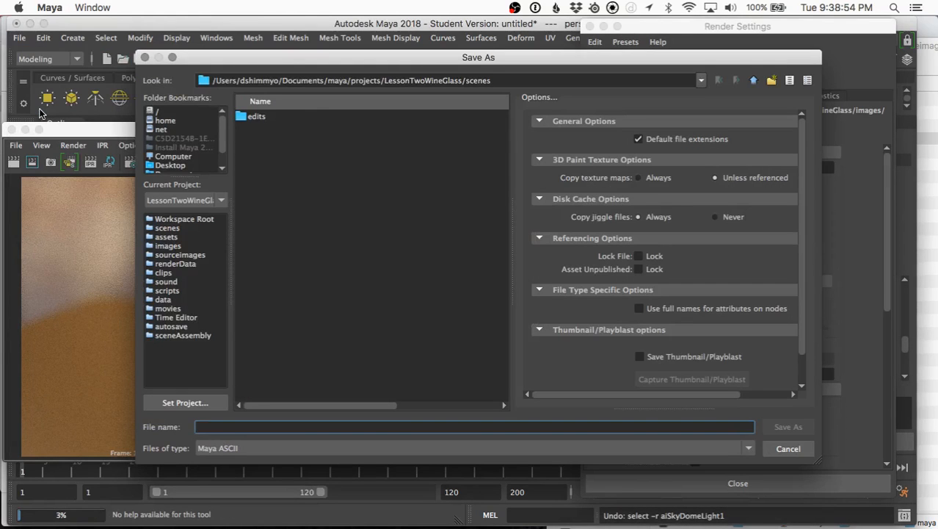
{"action": "type", "text": "wineGlassTutorial"}
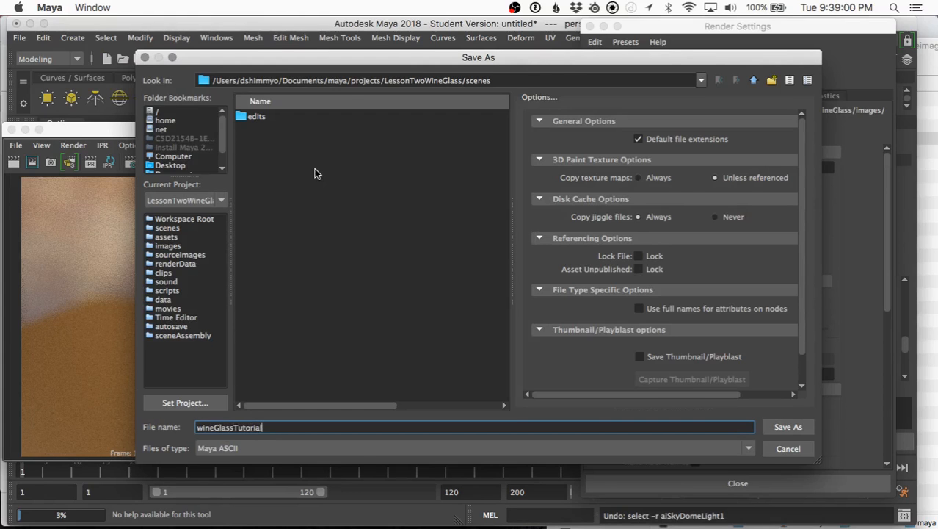
{"action": "key", "text": "Return"}
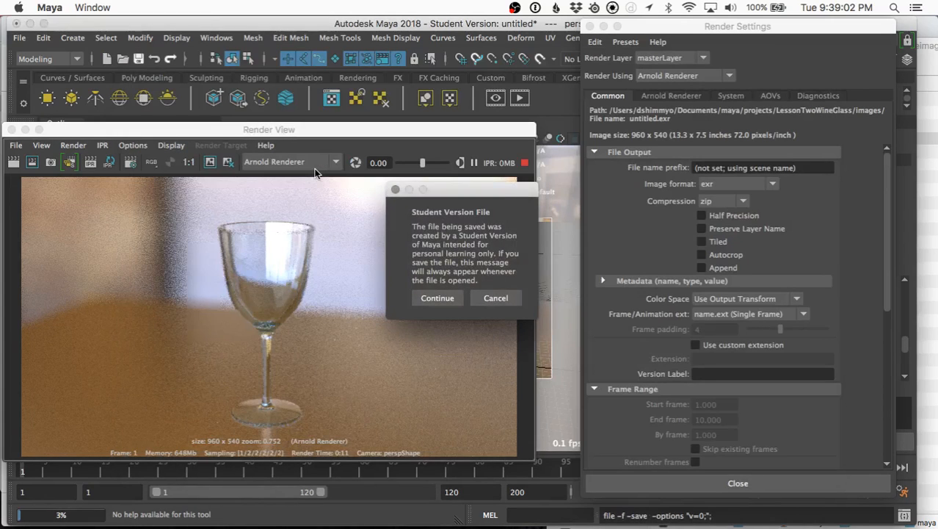
{"action": "left_click", "coordinate": [448, 302]}
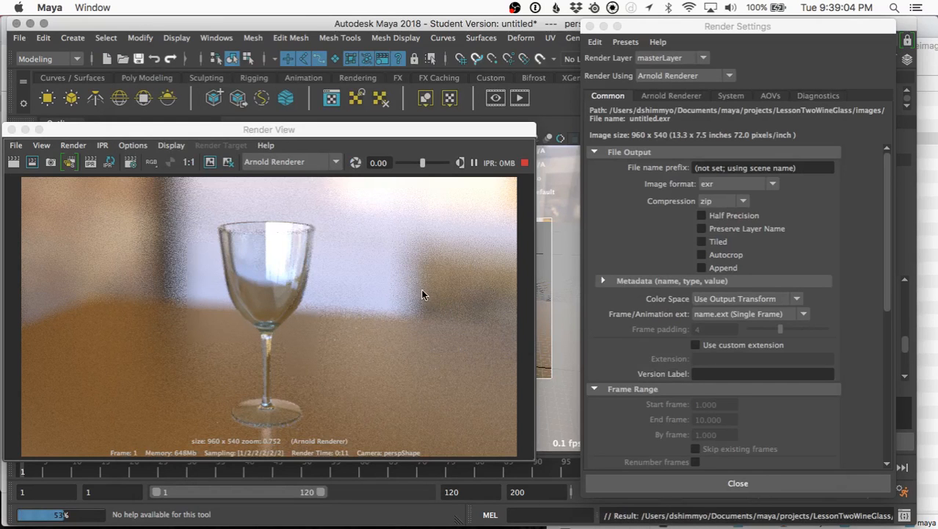
Set the render output's image format to png.
{"action": "left_click", "coordinate": [711, 184]}
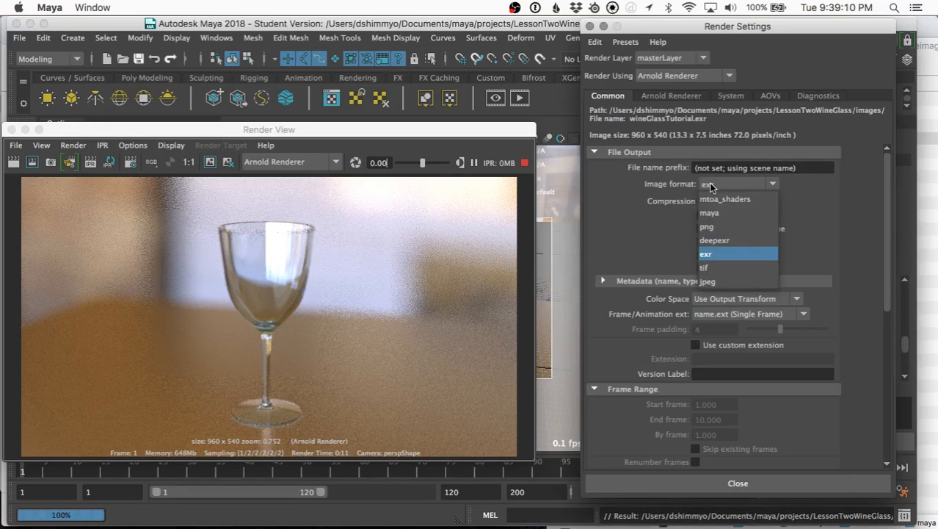
{"action": "left_click", "coordinate": [709, 227]}
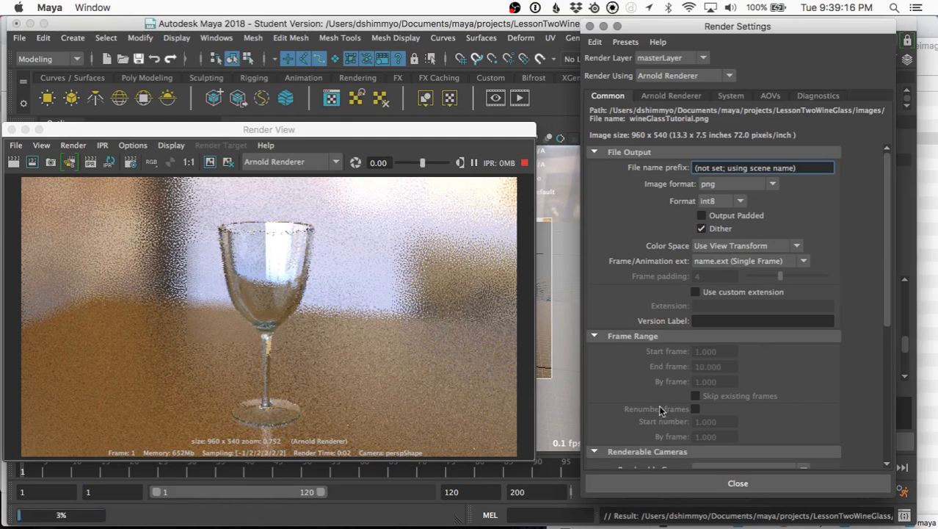
{"action": "left_click_drag", "start_coordinate": [887, 251], "coordinate": [890, 91]}
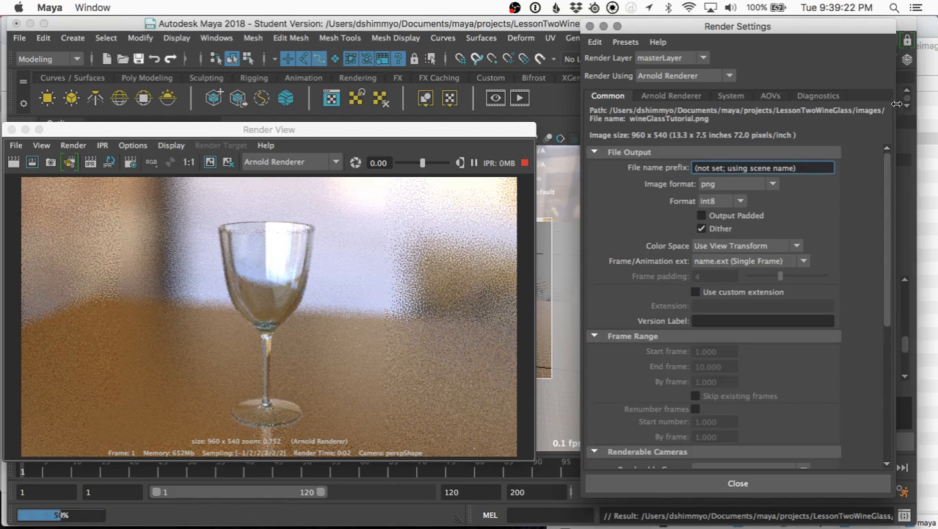
Try higher Arnold sampling with Camera (AA), Diffuse and Specular each set to 4.
{"action": "left_click", "coordinate": [666, 96]}
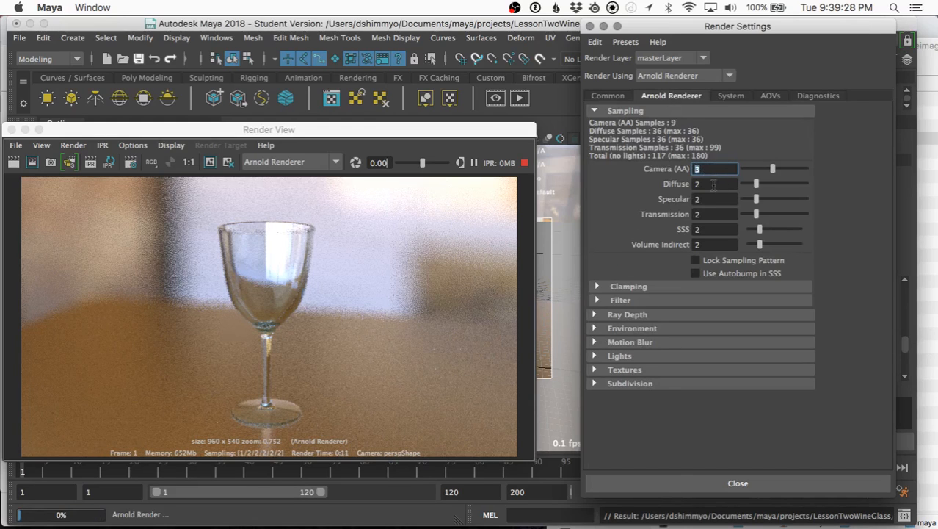
{"action": "key", "text": "Tab"}
{"action": "type", "text": "4"}
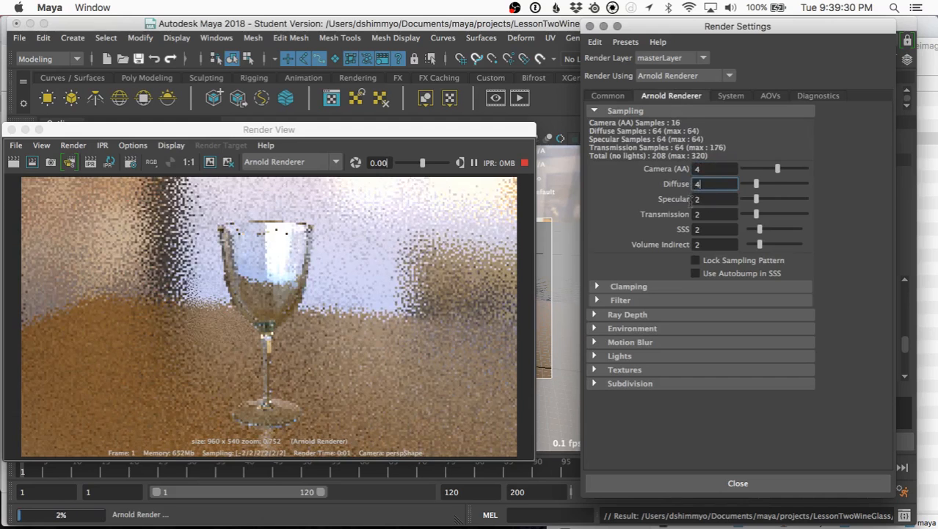
{"action": "key", "text": "Tab"}
{"action": "type", "text": "4"}
{"action": "left_click", "coordinate": [705, 184]}
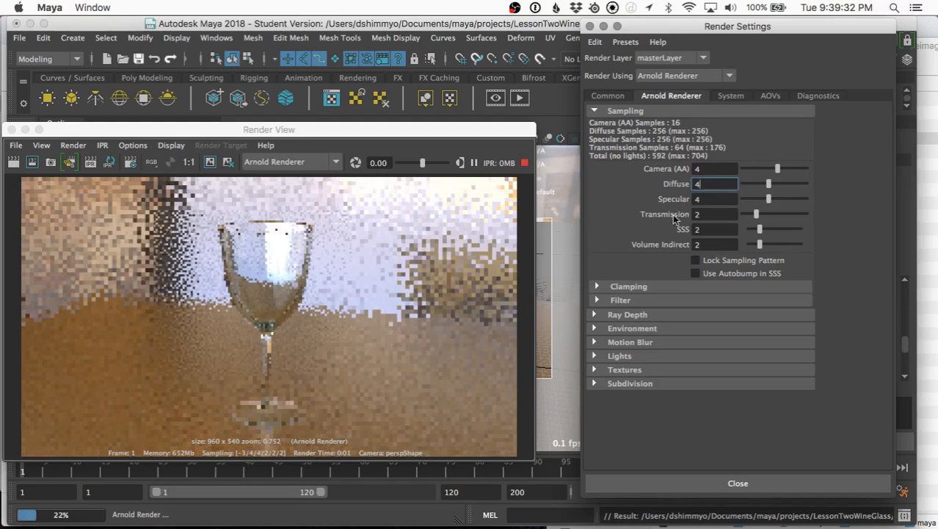
Set the Arnold sampling back to Camera (AA) 3, Diffuse 2 and Specular 2.
{"action": "double_click", "coordinate": [703, 168]}
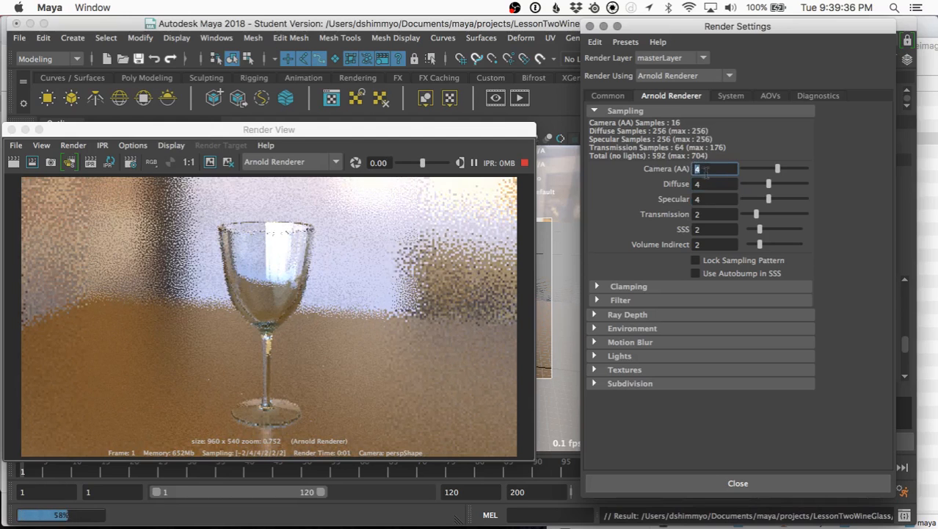
{"action": "type", "text": "3"}
{"action": "key", "text": "Tab"}
{"action": "type", "text": "2"}
{"action": "key", "text": "Tab"}
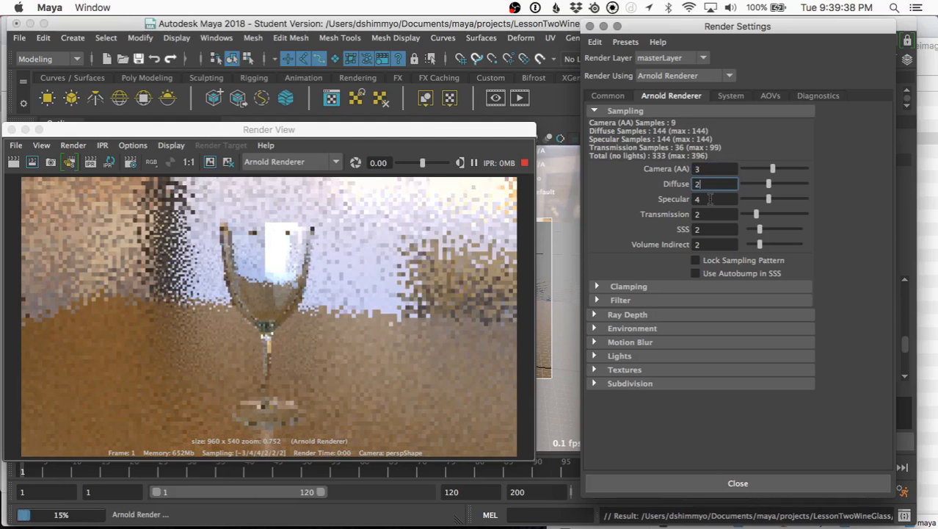
{"action": "type", "text": "2"}
{"action": "key", "text": "Tab"}
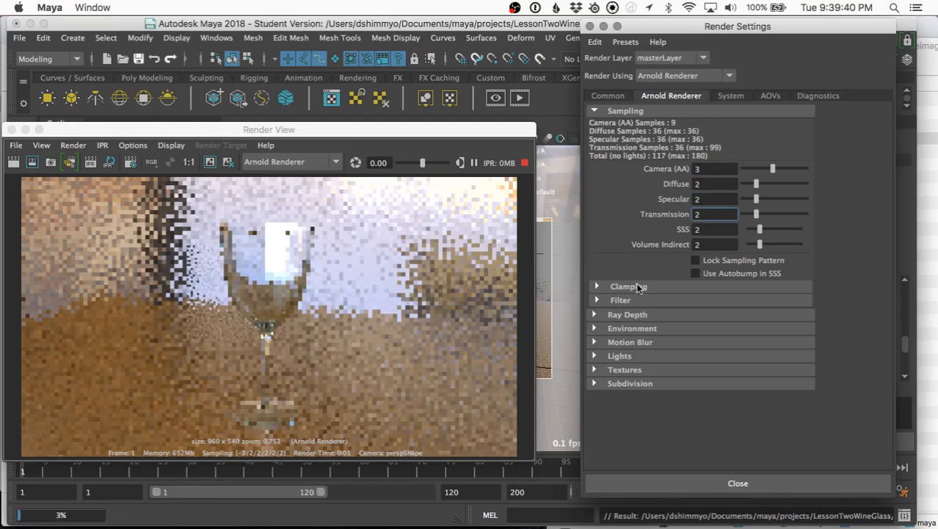
Set the Arnold Bucket Size to 32 and turn off Autodetect Threads, with Threads at -1.
{"action": "left_click", "coordinate": [724, 97]}
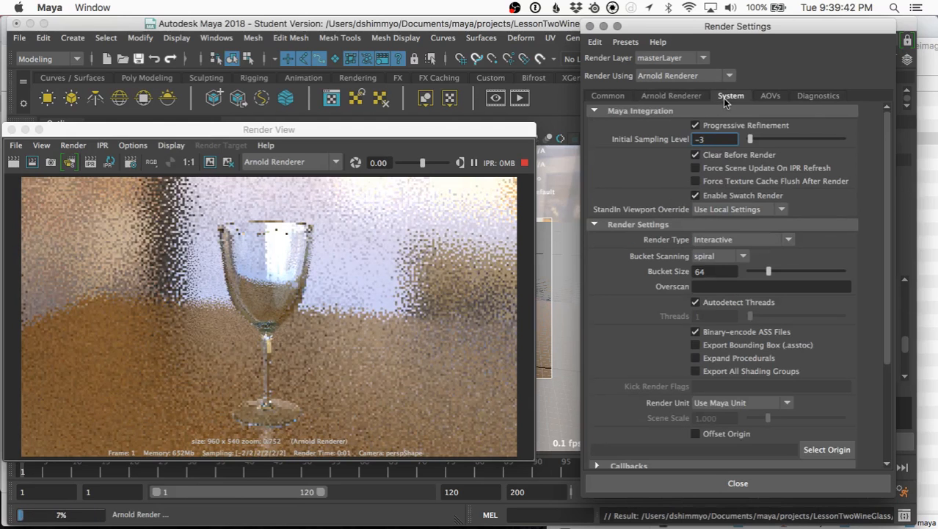
{"action": "key", "text": "Tab"}
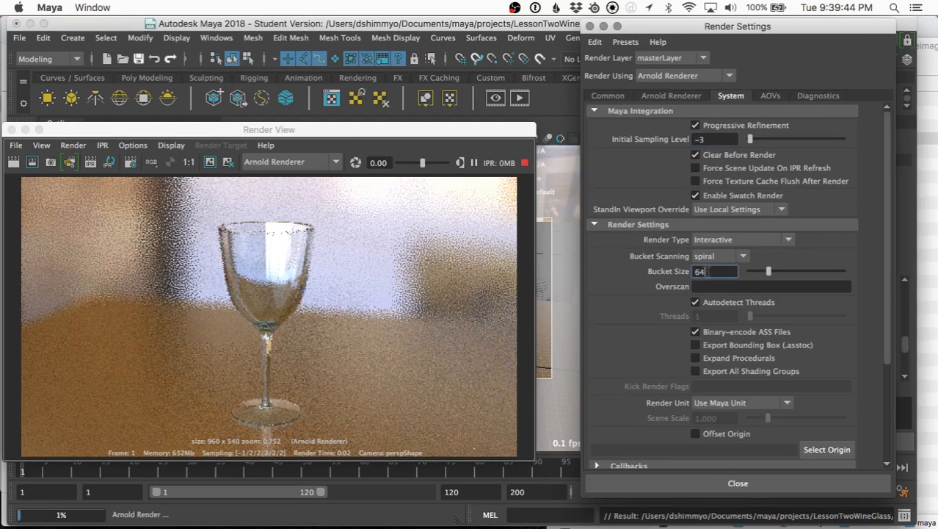
{"action": "type", "text": "54"}
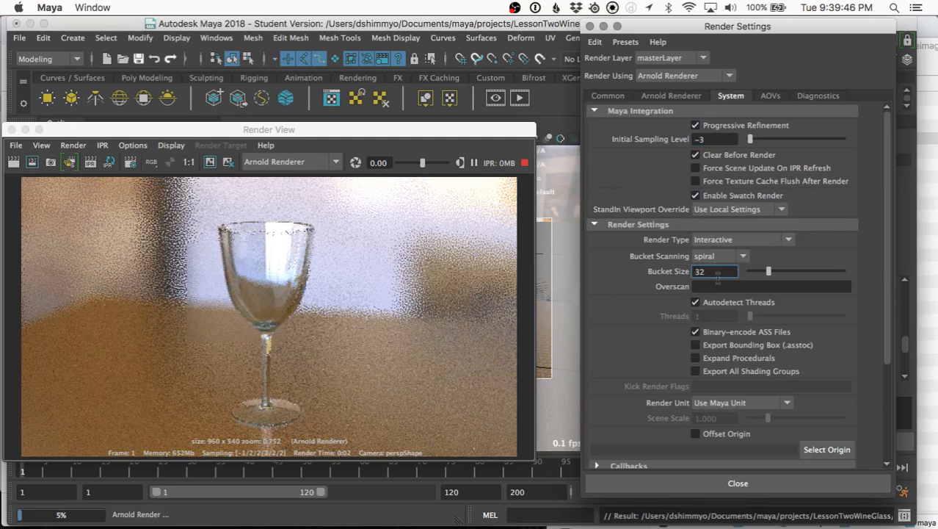
{"action": "key", "text": "Tab"}
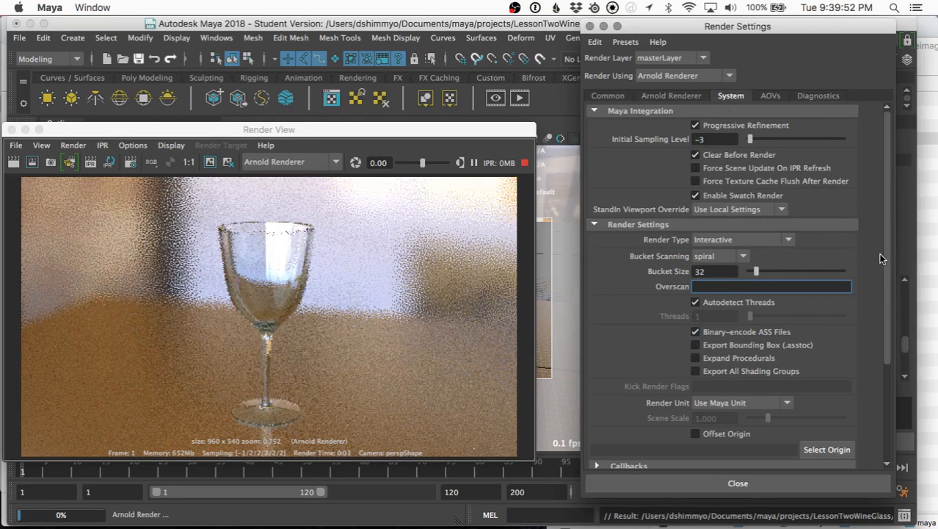
{"action": "left_click", "coordinate": [696, 302]}
{"action": "left_click", "coordinate": [699, 316]}
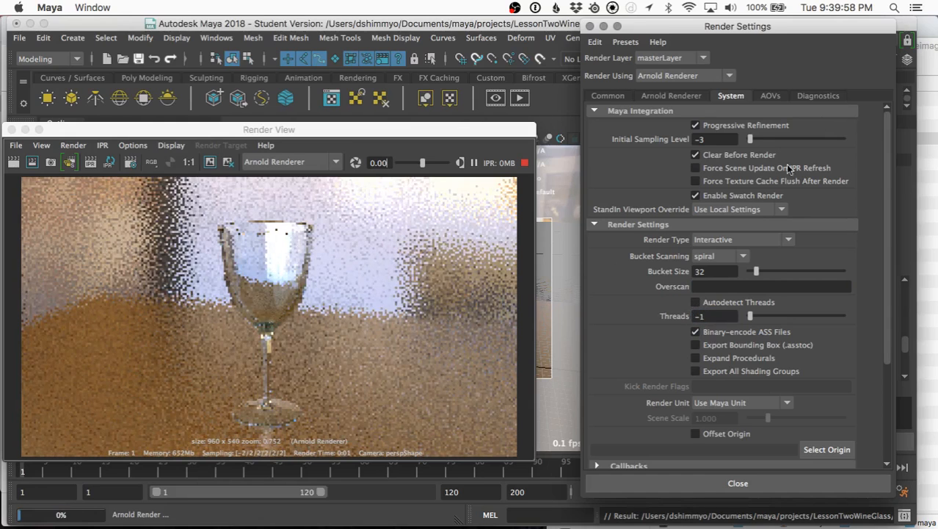
Look through the remaining Arnold System settings and inspect the refined wine glass render in the Render View.
{"action": "mouse_move", "coordinate": [450, 133]}
{"action": "left_mouse_down"}
{"action": "mouse_move", "coordinate": [481, 161]}
{"action": "mouse_move", "coordinate": [492, 118]}
{"action": "mouse_move", "coordinate": [441, 145]}
{"action": "left_mouse_up"}
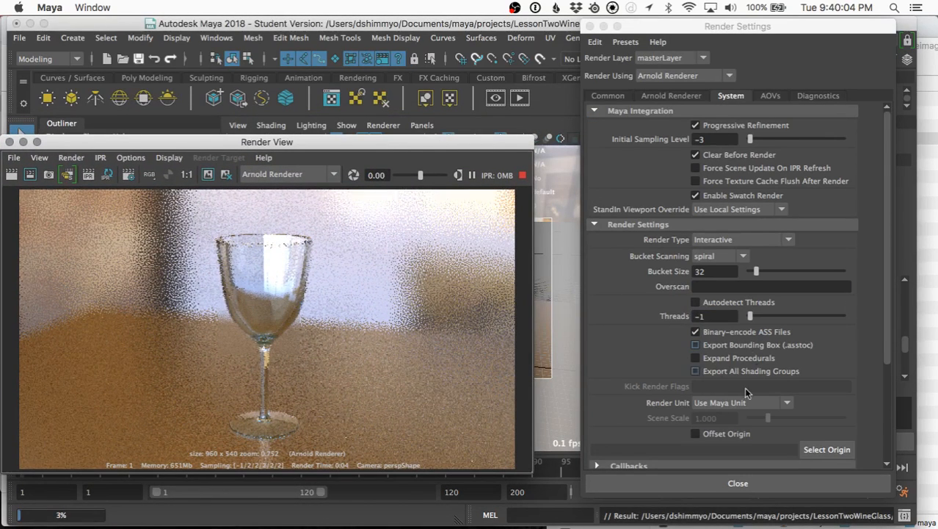
{"action": "scroll", "coordinate": [694, 410], "scroll_direction": "down", "scroll_amount": 5}
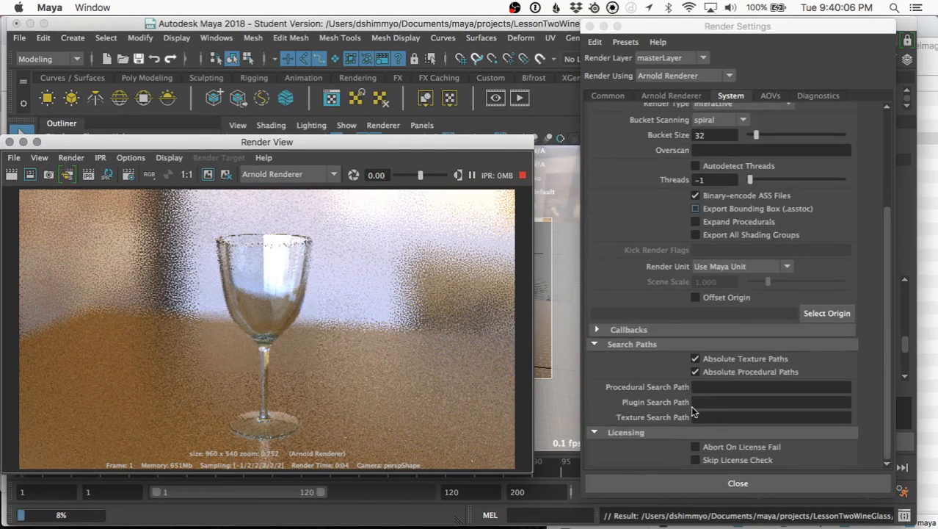
{"action": "scroll", "coordinate": [694, 412], "scroll_direction": "up", "scroll_amount": 5}
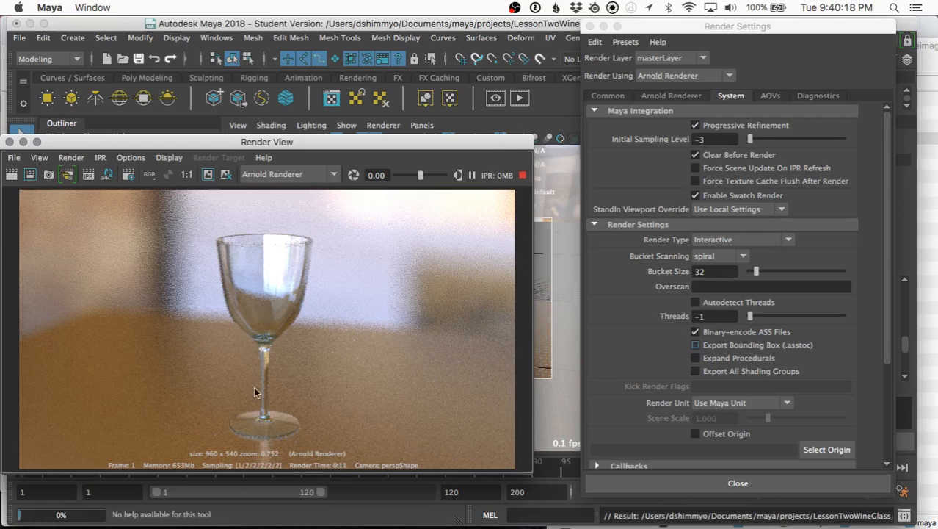
{"action": "left_click", "coordinate": [208, 175]}
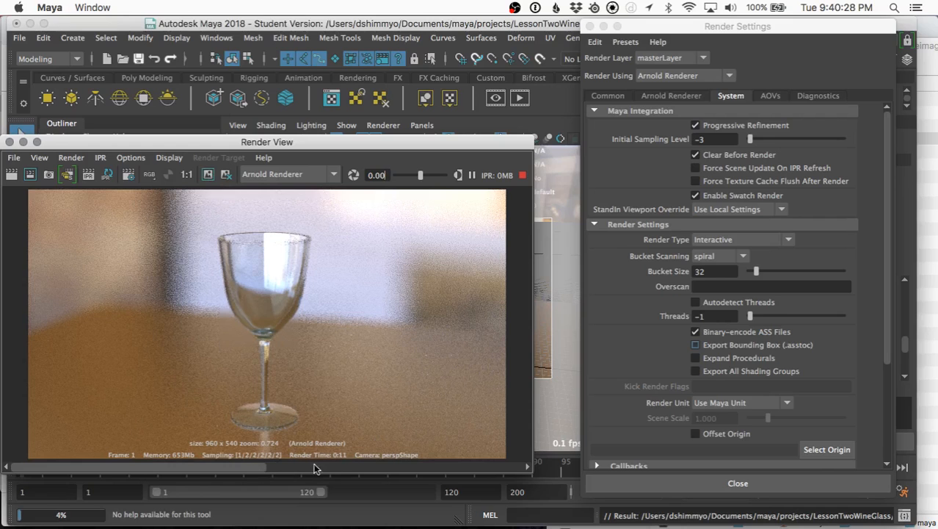
{"action": "left_click", "coordinate": [446, 469]}
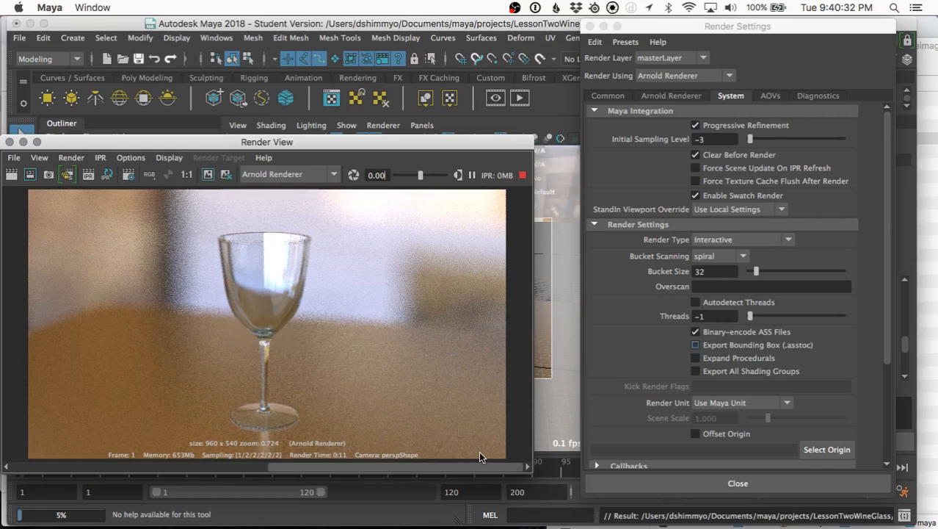
{"action": "left_click", "coordinate": [4, 465]}
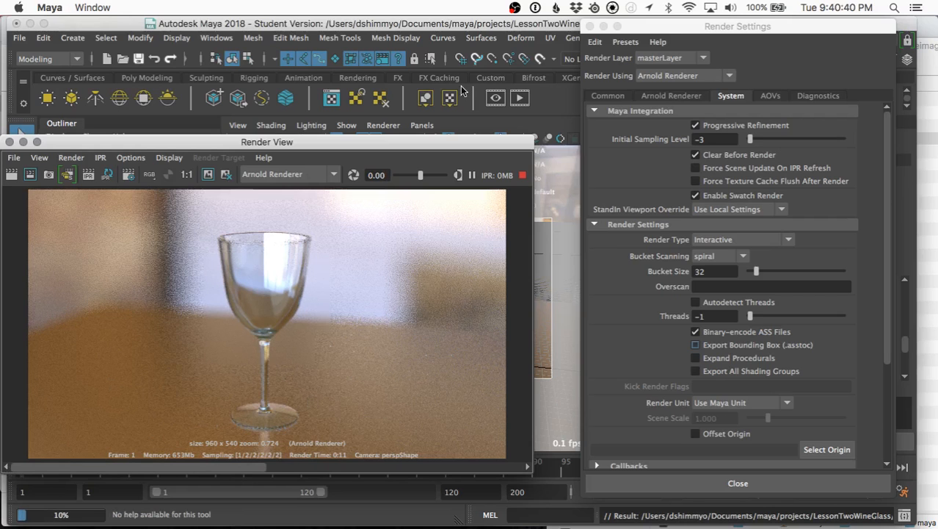
Move both render windows aside, adjust the object selection mask and select the wine glass surface in the viewport.
{"action": "left_click_drag", "start_coordinate": [662, 30], "coordinate": [714, 87]}
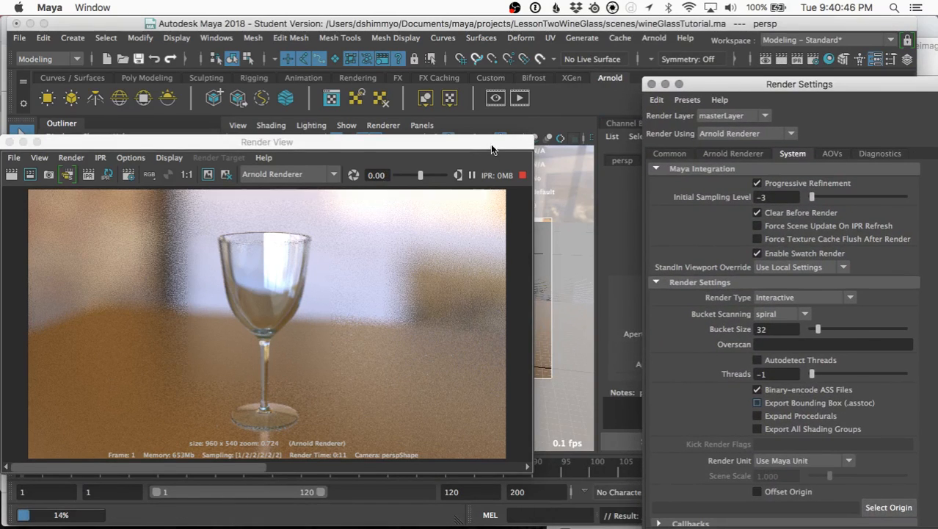
{"action": "left_click_drag", "start_coordinate": [492, 145], "coordinate": [339, 140]}
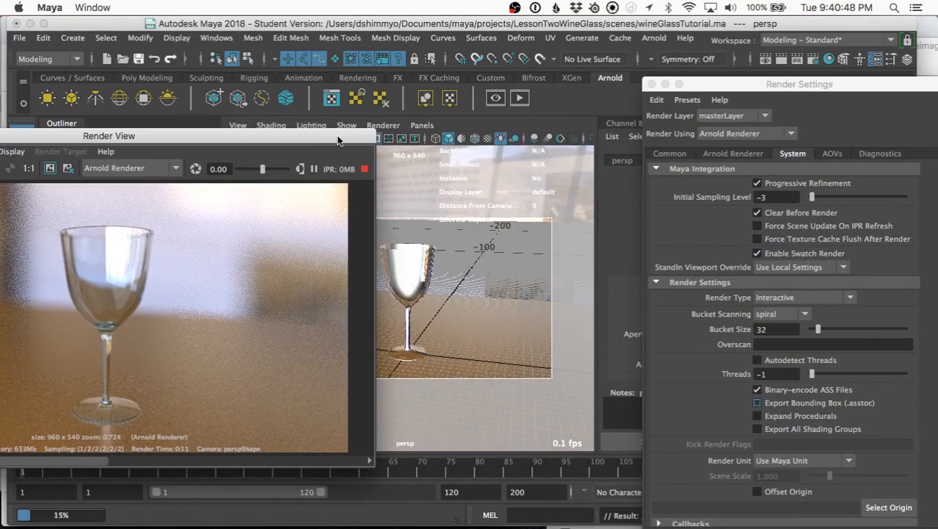
{"action": "left_click", "coordinate": [416, 268]}
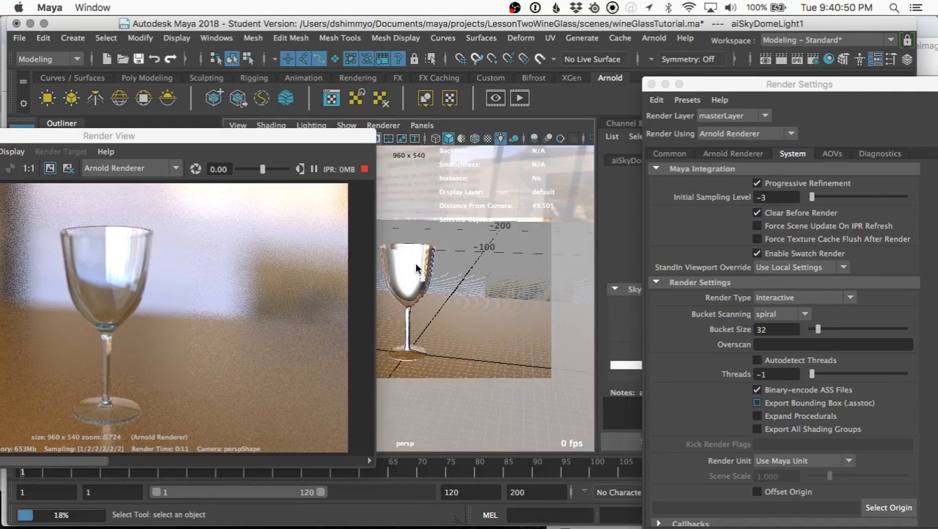
{"action": "left_click", "coordinate": [333, 60]}
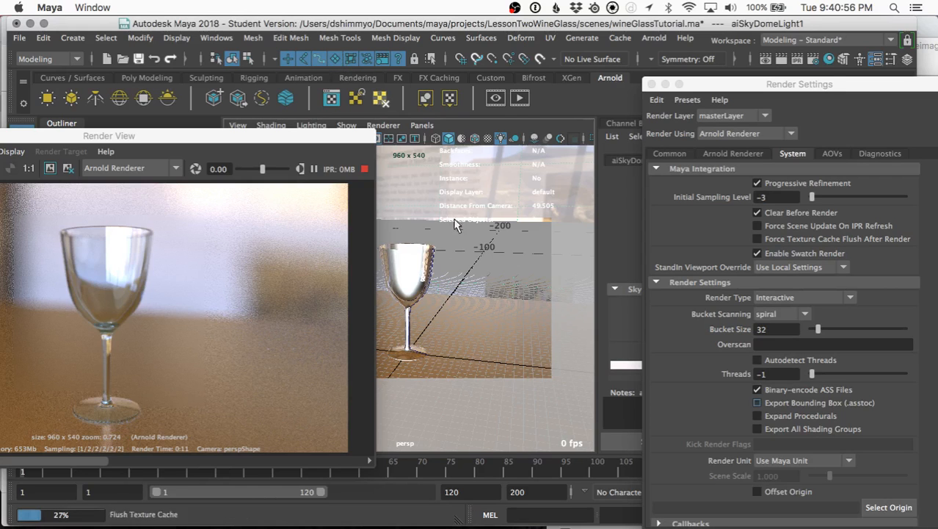
{"action": "left_click", "coordinate": [415, 275]}
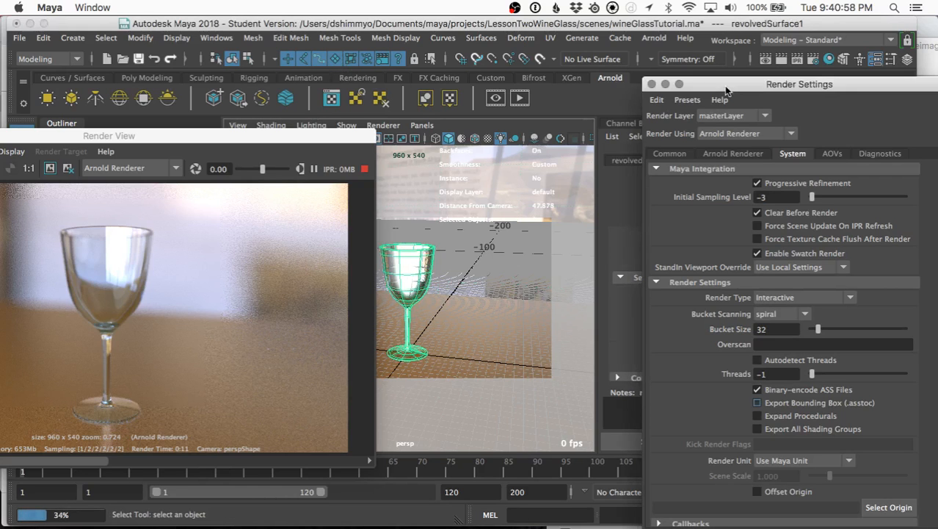
Close the Render Settings and display the attributes of the wine glass's aiStandardSurface2 material.
{"action": "left_click_drag", "start_coordinate": [727, 91], "coordinate": [704, 55]}
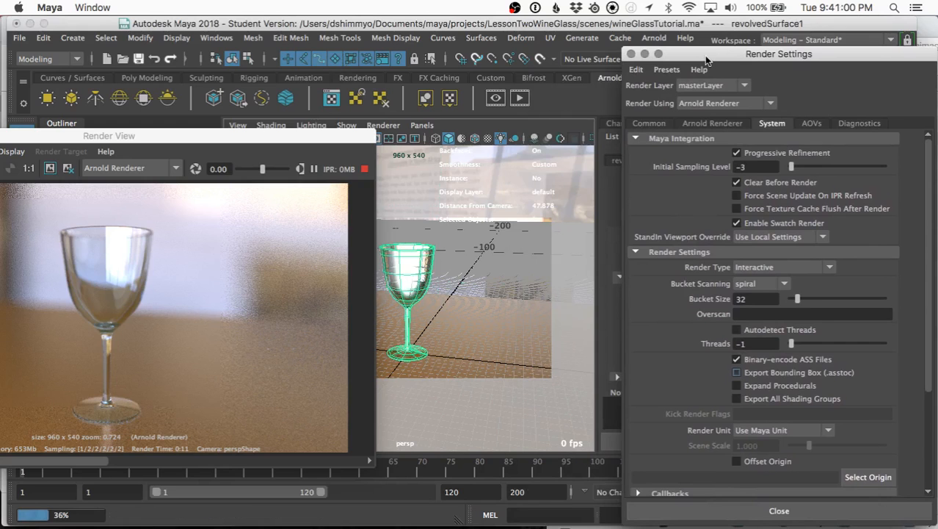
{"action": "left_click", "coordinate": [633, 56]}
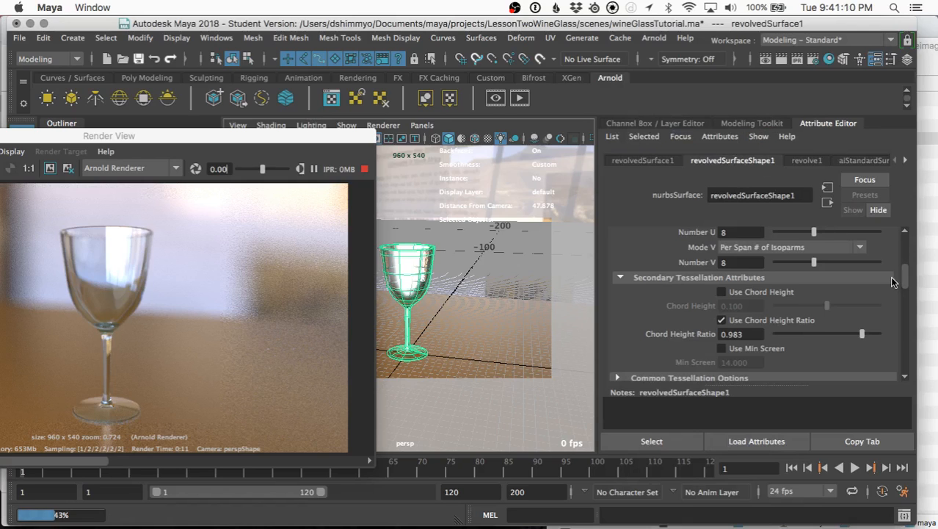
{"action": "left_click_drag", "start_coordinate": [907, 275], "coordinate": [914, 293]}
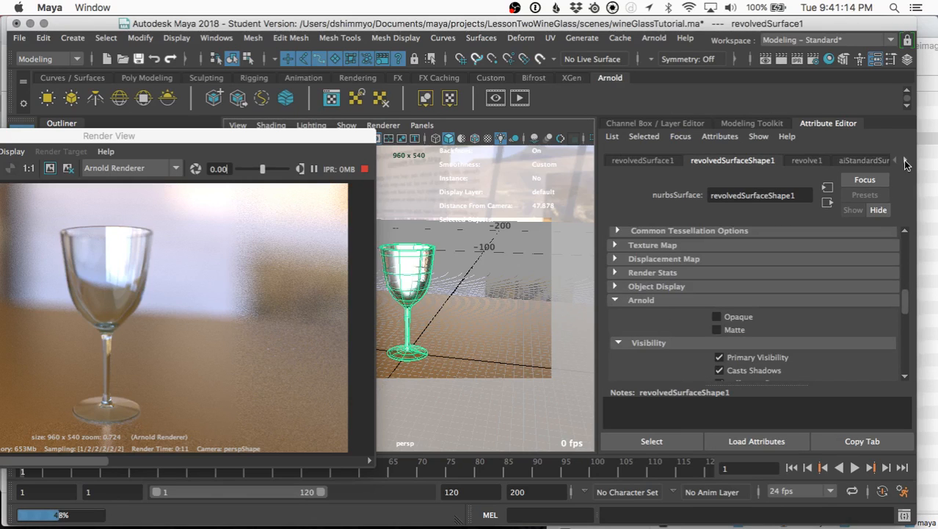
{"action": "left_click", "coordinate": [905, 163]}
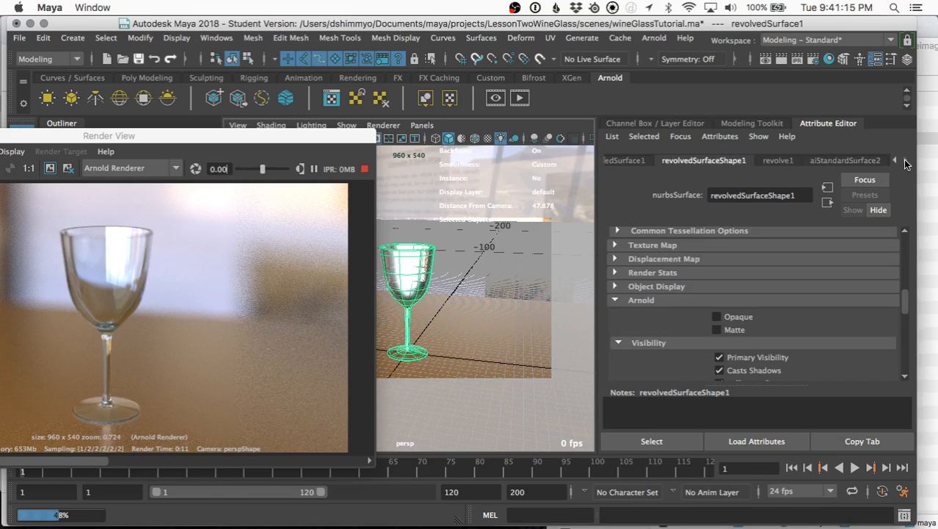
{"action": "left_click", "coordinate": [843, 163]}
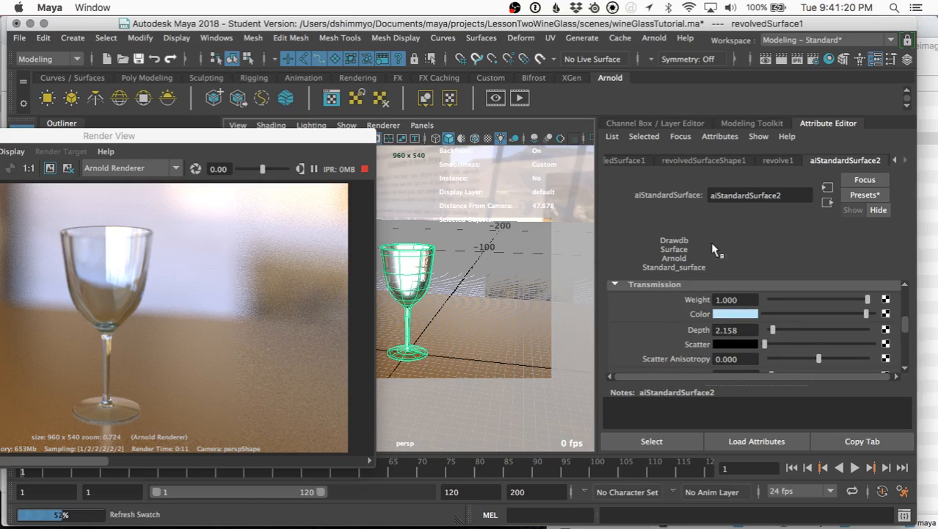
Enable Caustics in the Advanced settings of aiStandardSurface2 and compare the new wine glass render with the stored previous one.
{"action": "left_click_drag", "start_coordinate": [907, 326], "coordinate": [911, 343]}
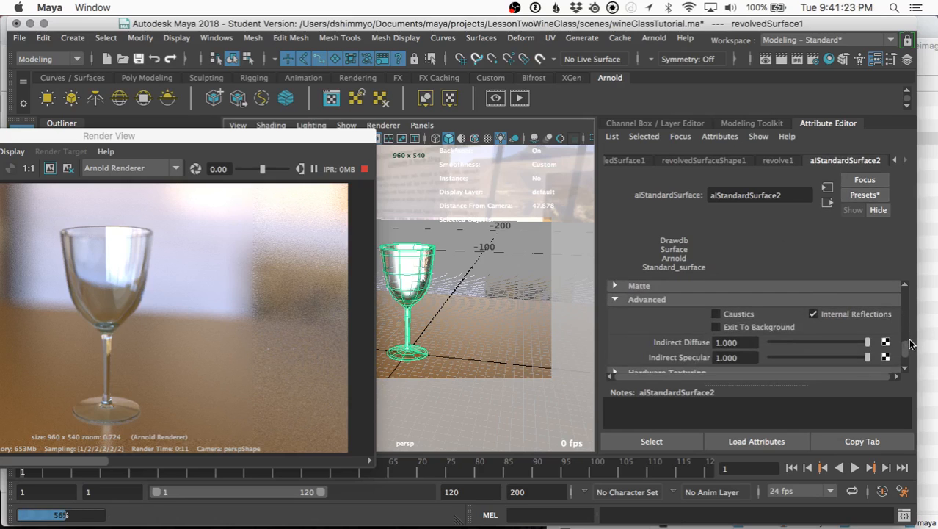
{"action": "left_click", "coordinate": [717, 314]}
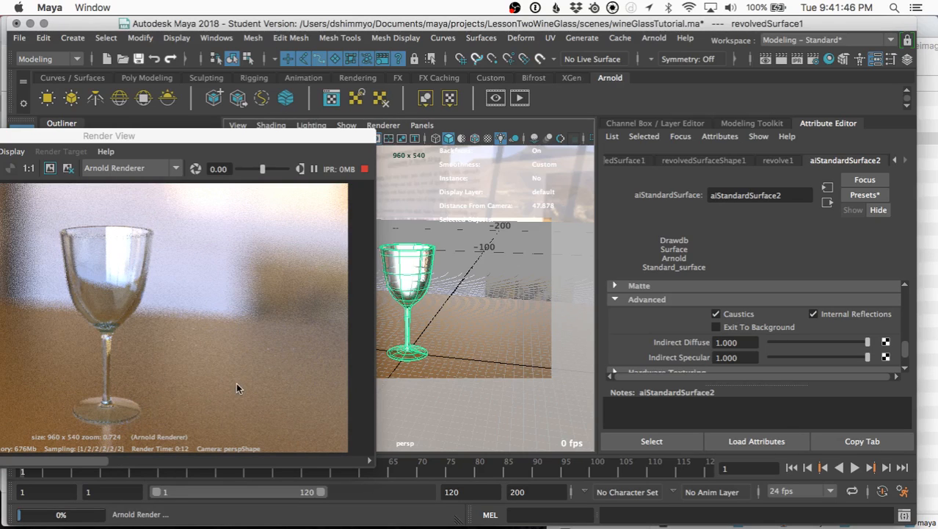
{"action": "left_click", "coordinate": [217, 138]}
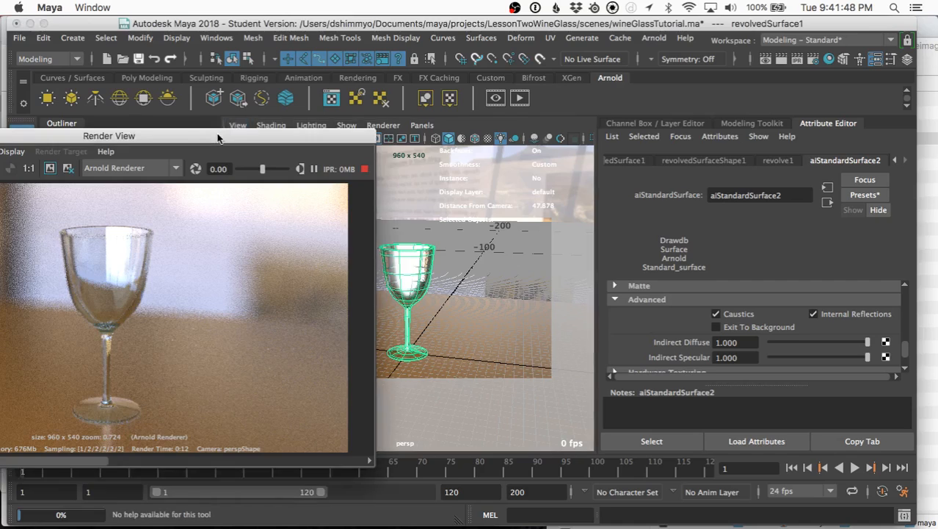
{"action": "left_click_drag", "start_coordinate": [217, 138], "coordinate": [409, 106]}
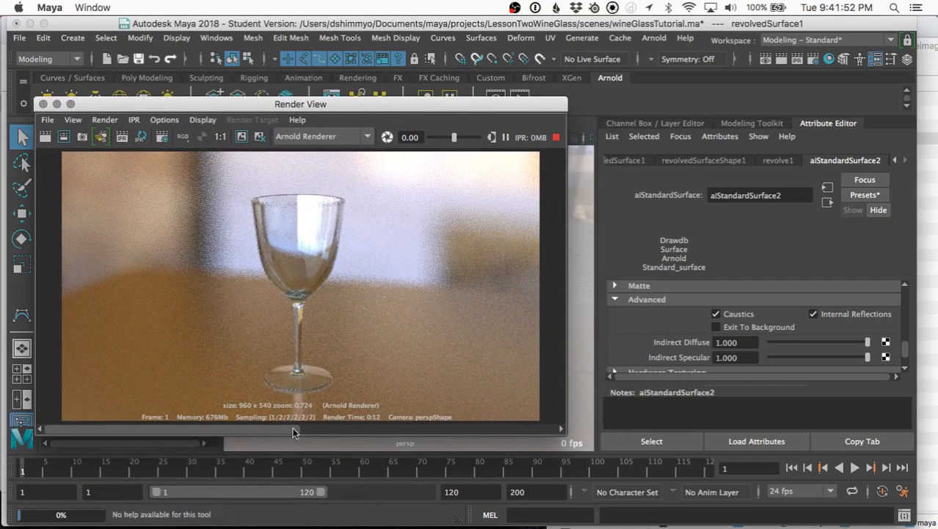
{"action": "left_click_drag", "start_coordinate": [380, 421], "coordinate": [462, 423]}
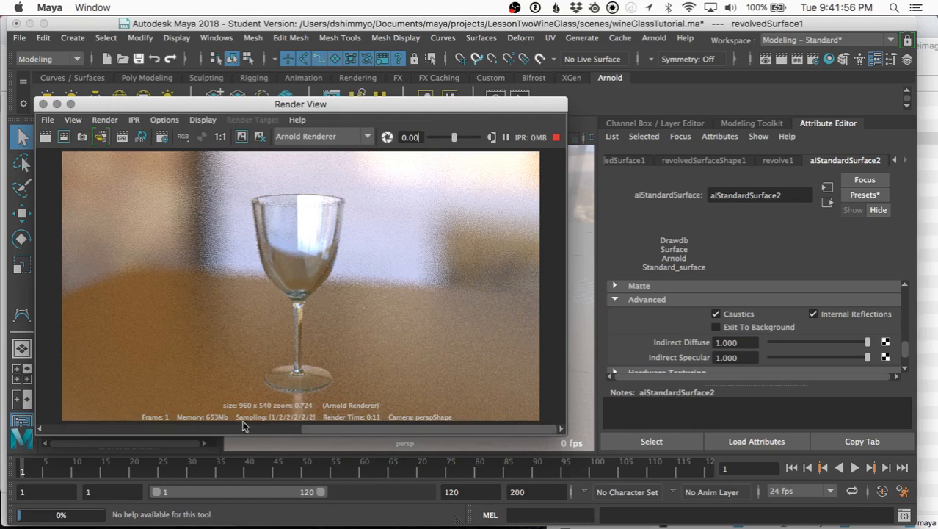
{"action": "left_click_drag", "start_coordinate": [244, 426], "coordinate": [71, 417]}
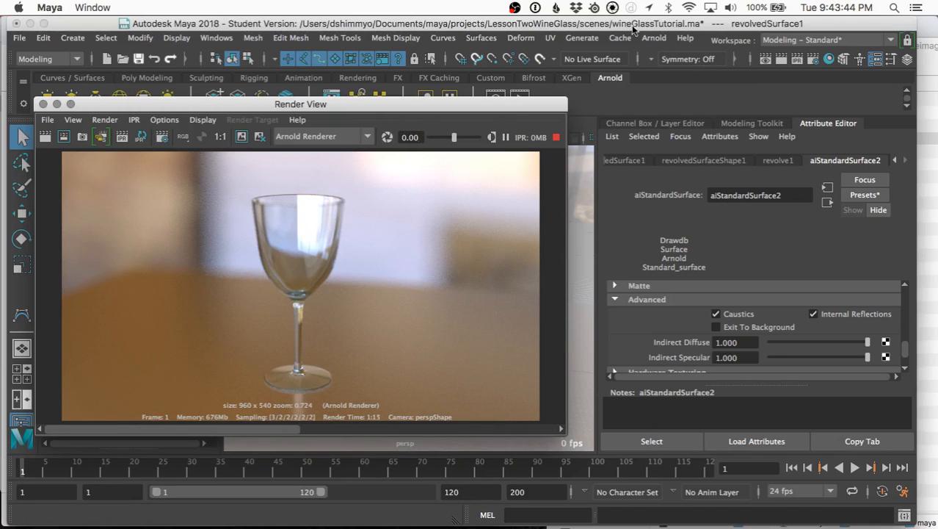
Save the wine glass scene and run Render Sequence to output the image to file.
{"action": "left_click", "coordinate": [19, 37]}
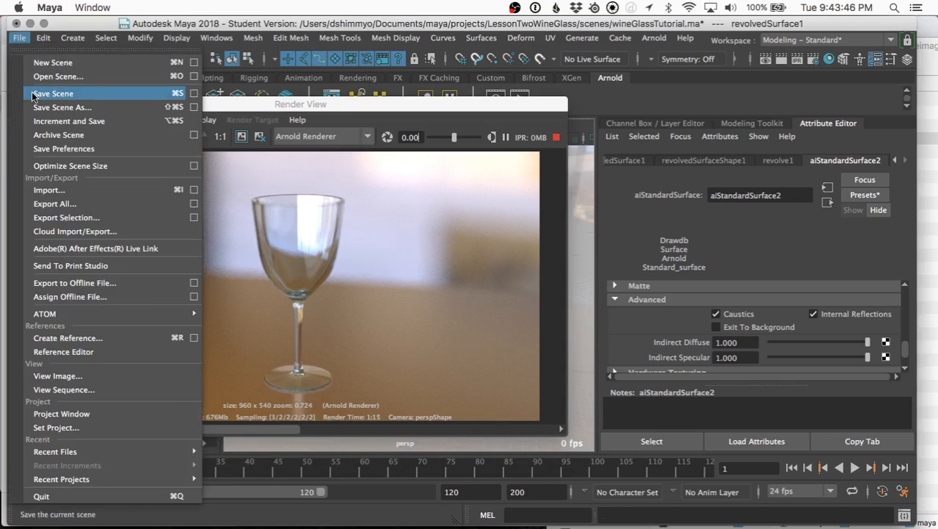
{"action": "left_click", "coordinate": [51, 93]}
{"action": "left_click", "coordinate": [417, 297]}
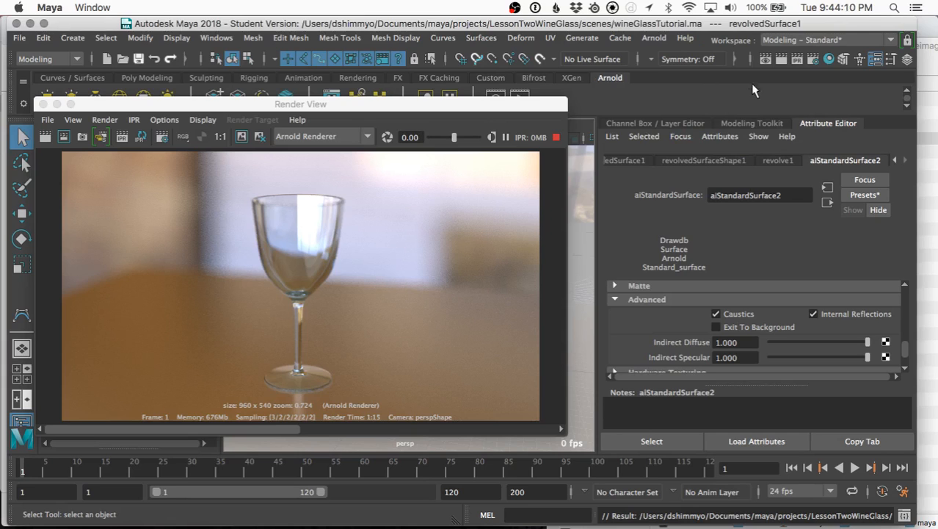
{"action": "left_click", "coordinate": [101, 139]}
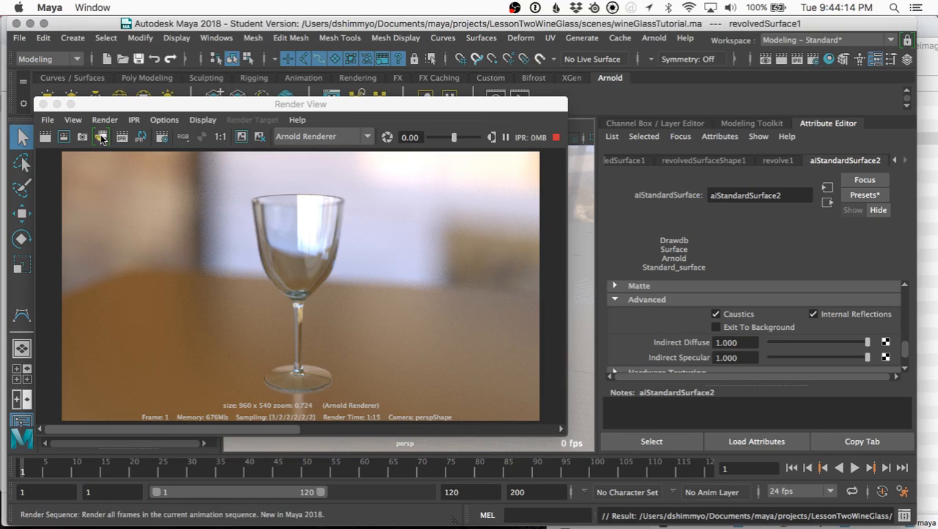
{"action": "left_click", "coordinate": [101, 139]}
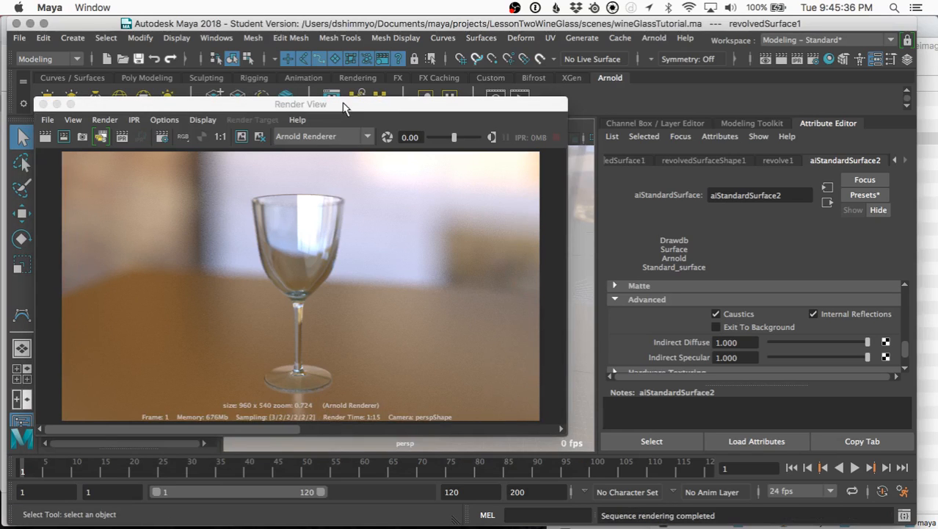
Reopen the Render Settings and check the output path and file name in the Common settings.
{"action": "left_click", "coordinate": [815, 58]}
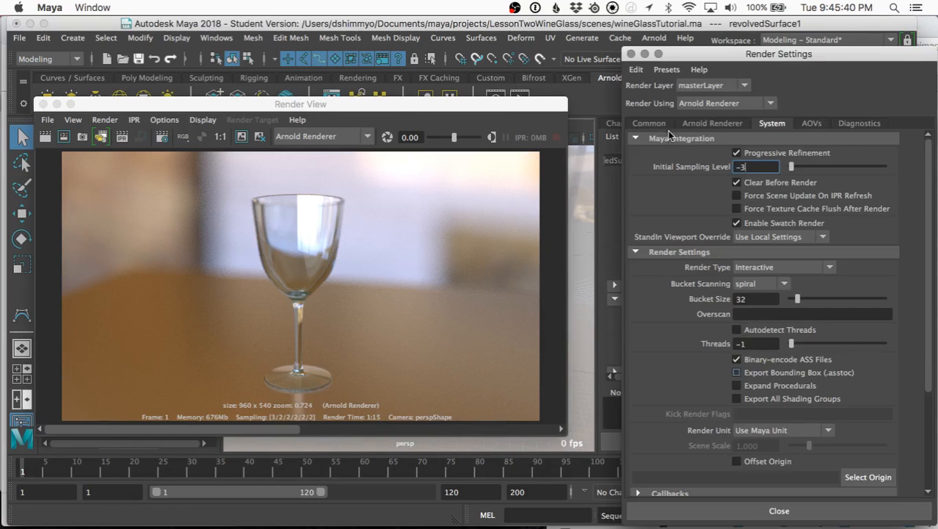
{"action": "left_click", "coordinate": [697, 123]}
{"action": "left_click", "coordinate": [660, 124]}
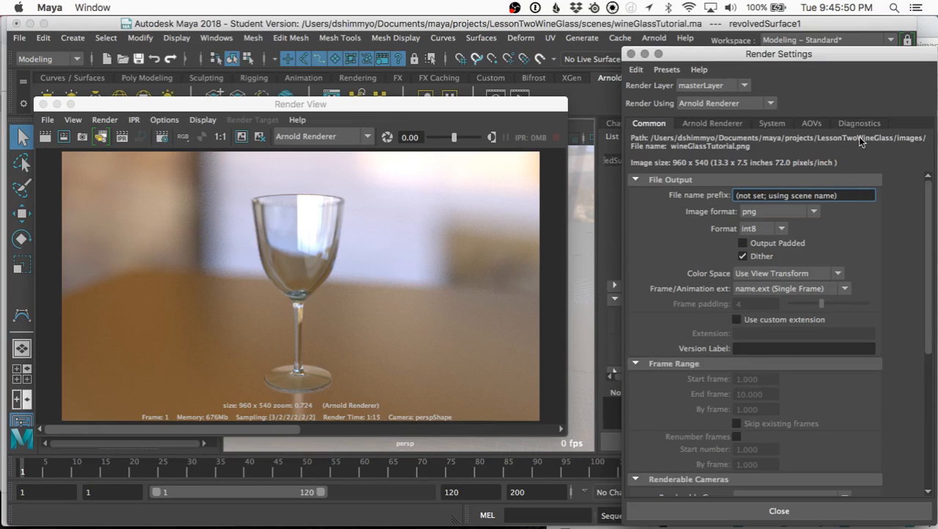
Switch to Finder and open the images folder of the LessonTwoWineGlass project.
{"action": "key", "text": "super+Tab"}
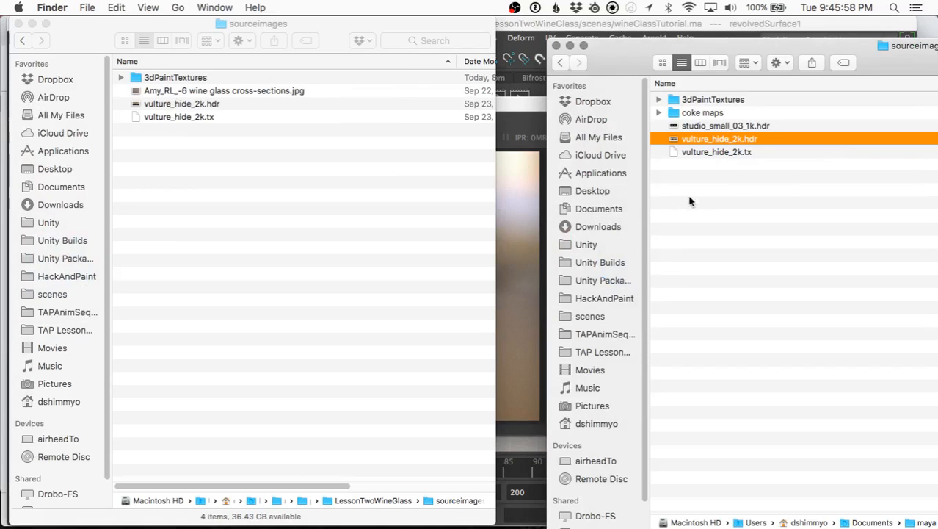
{"action": "left_click_drag", "start_coordinate": [613, 55], "coordinate": [536, 32]}
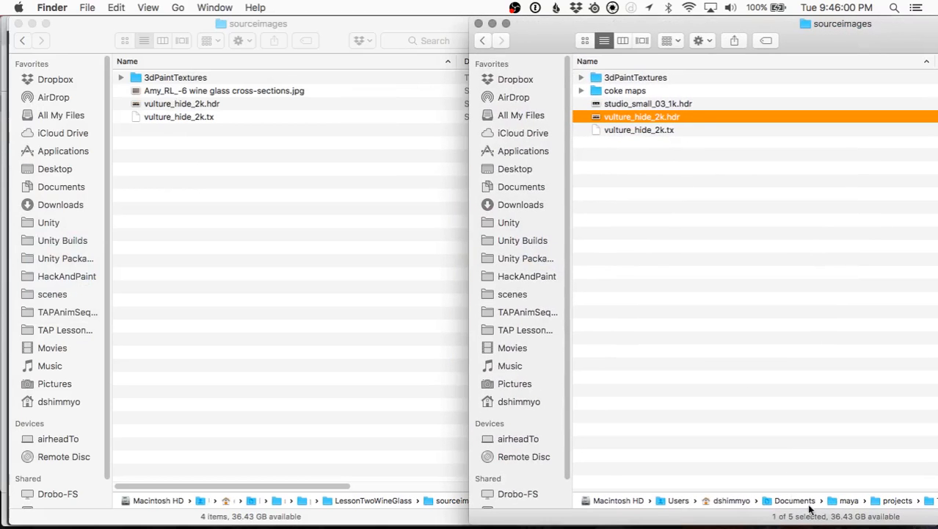
{"action": "left_click", "coordinate": [405, 504]}
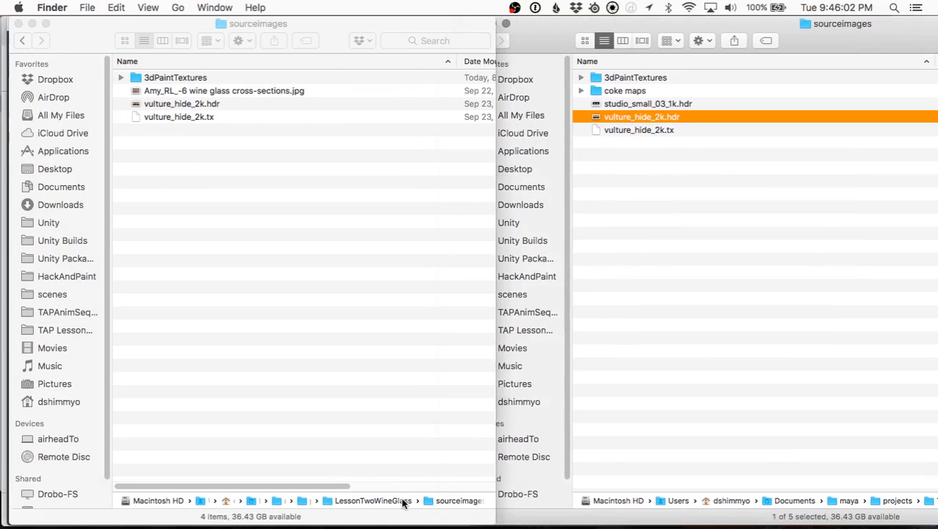
{"action": "double_click", "coordinate": [388, 502]}
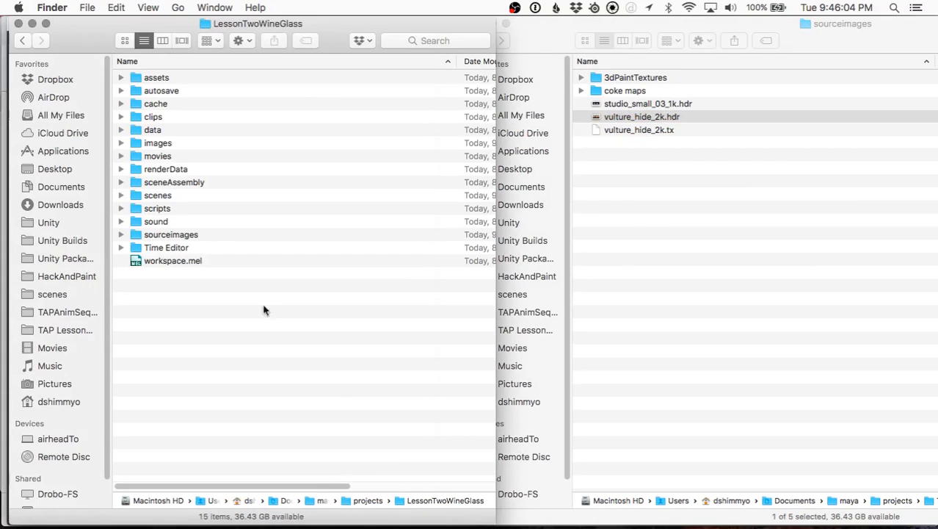
{"action": "double_click", "coordinate": [145, 144]}
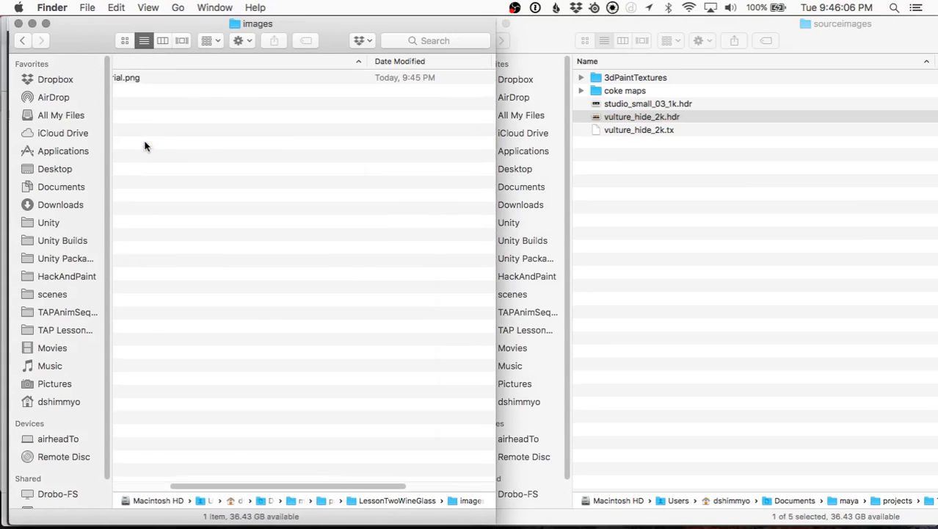
{"action": "left_click_drag", "start_coordinate": [235, 485], "coordinate": [160, 485]}
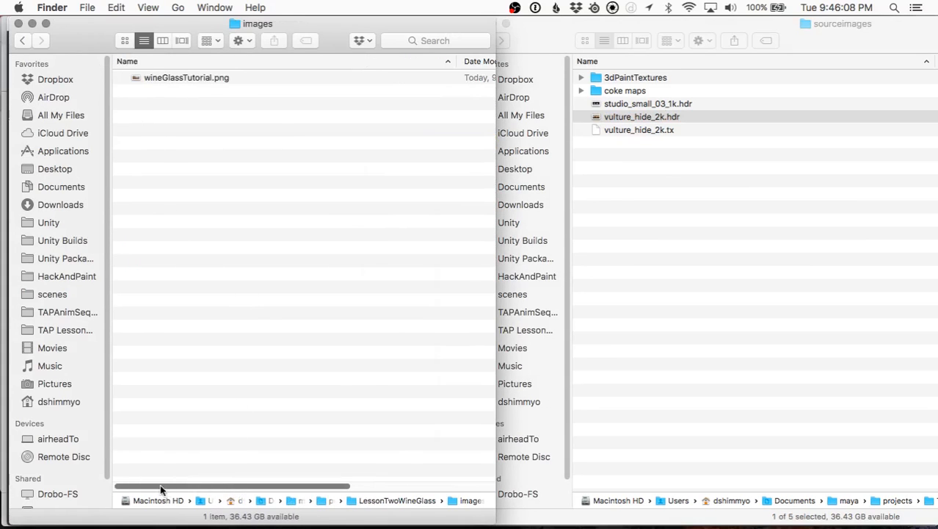
Open the rendered wineGlassTutorial.png in Preview and inspect the image in an enlarged window.
{"action": "left_click", "coordinate": [170, 79]}
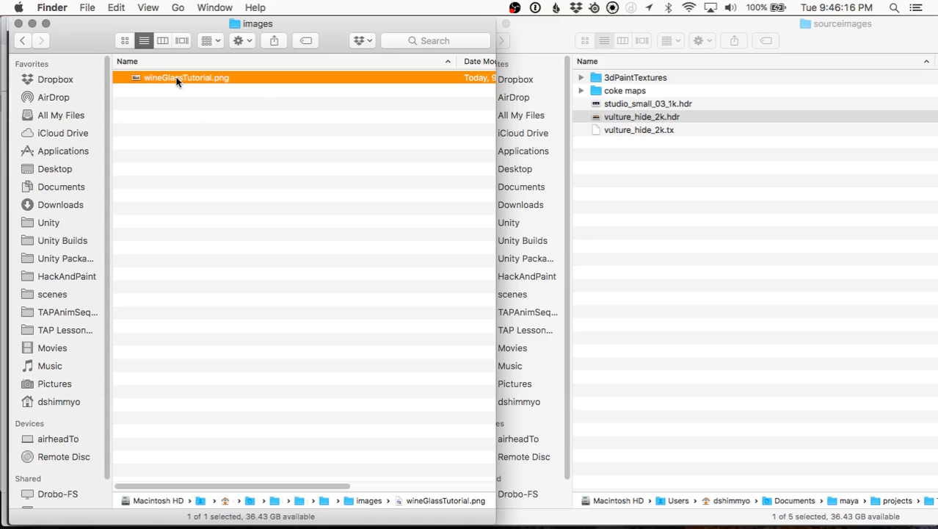
{"action": "double_click", "coordinate": [176, 79]}
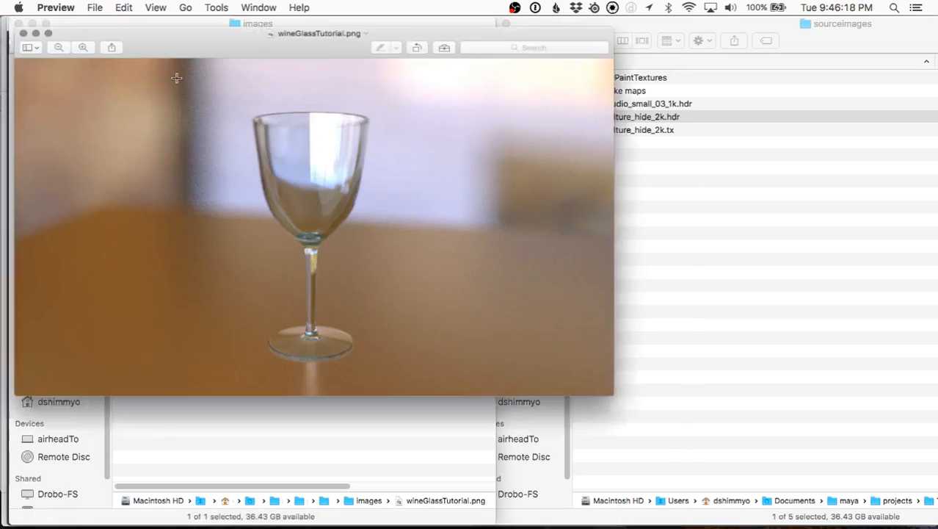
{"action": "left_click_drag", "start_coordinate": [180, 32], "coordinate": [241, 37]}
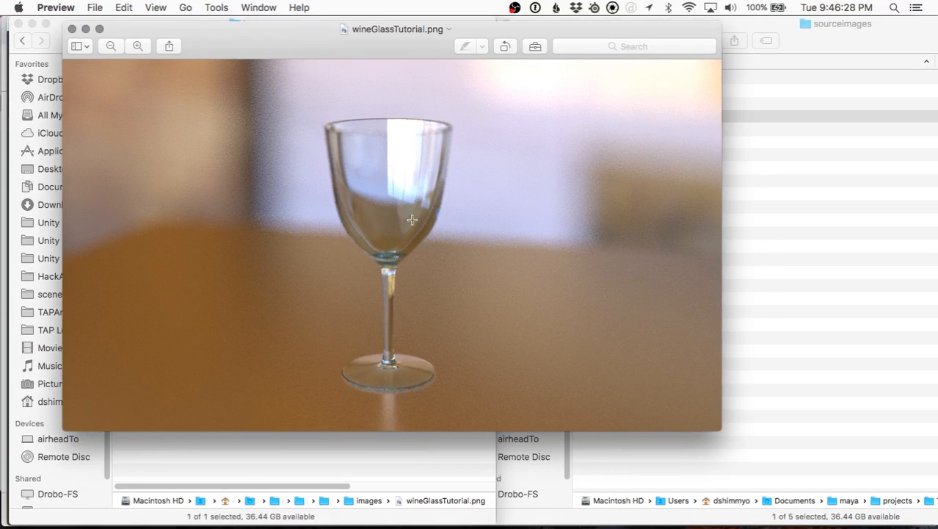
Return to Maya and set the Arnold Camera (AA), Diffuse, Specular and Transmission samples to 4.
{"action": "key", "text": "super+Tab"}
{"action": "key", "text": "super+Tab"}
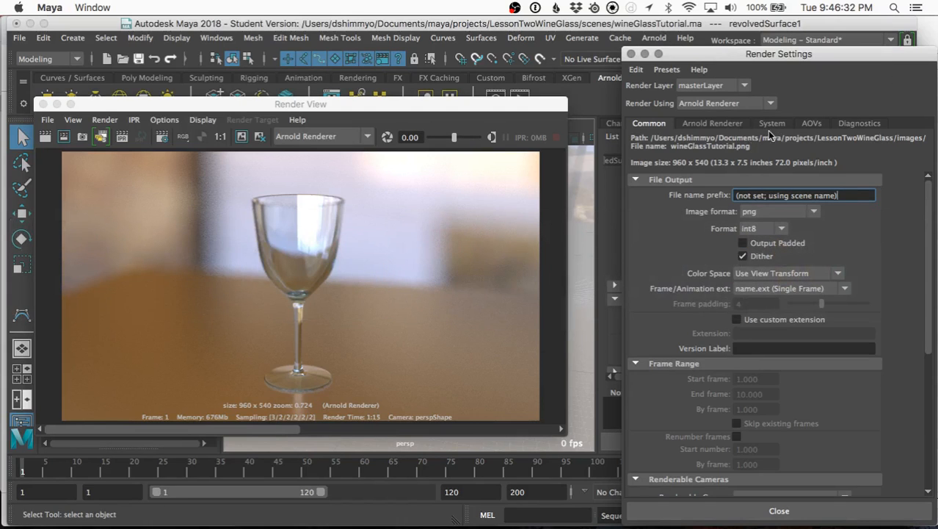
{"action": "left_click", "coordinate": [740, 123]}
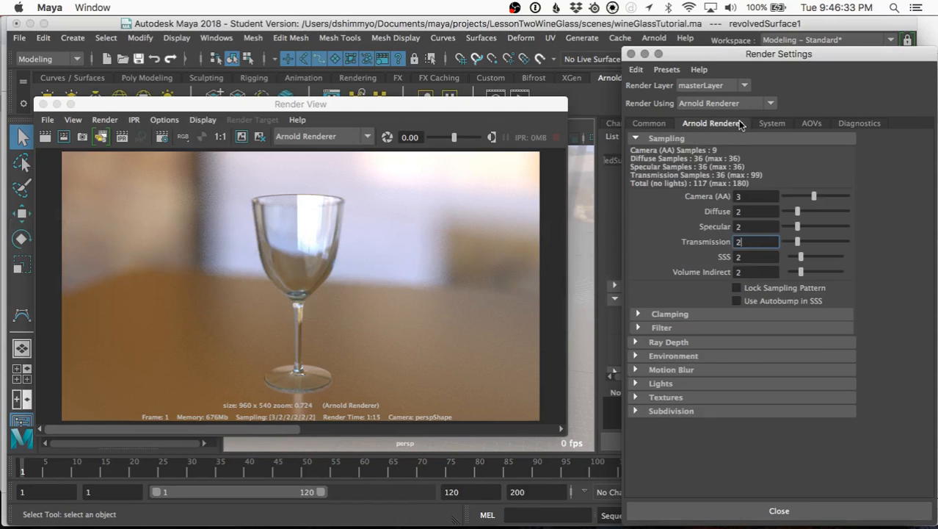
{"action": "double_click", "coordinate": [751, 196]}
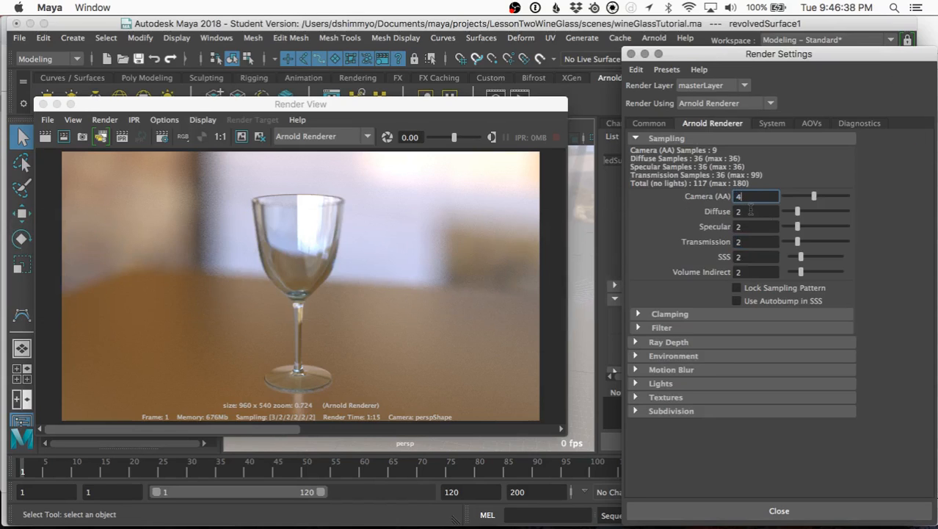
{"action": "left_click", "coordinate": [751, 211]}
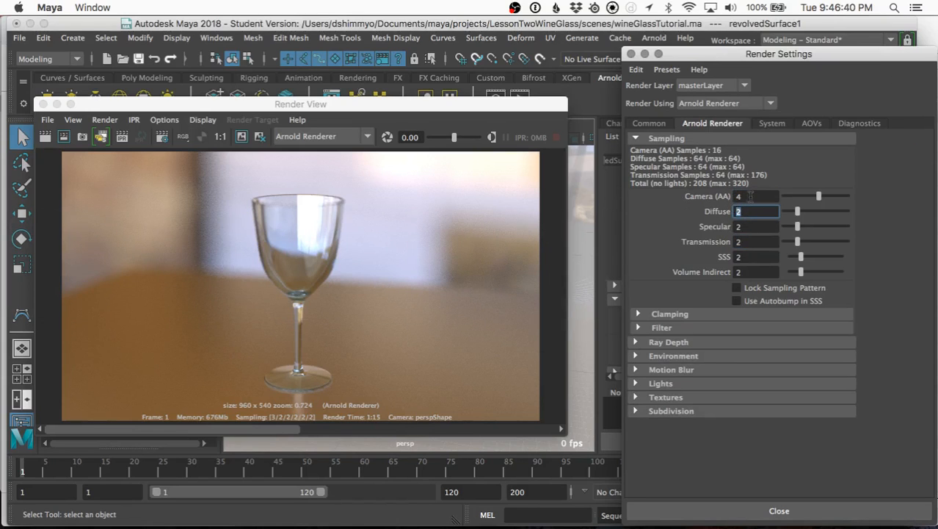
{"action": "type", "text": "4"}
{"action": "key", "text": "Tab"}
{"action": "type", "text": "4"}
{"action": "key", "text": "Tab"}
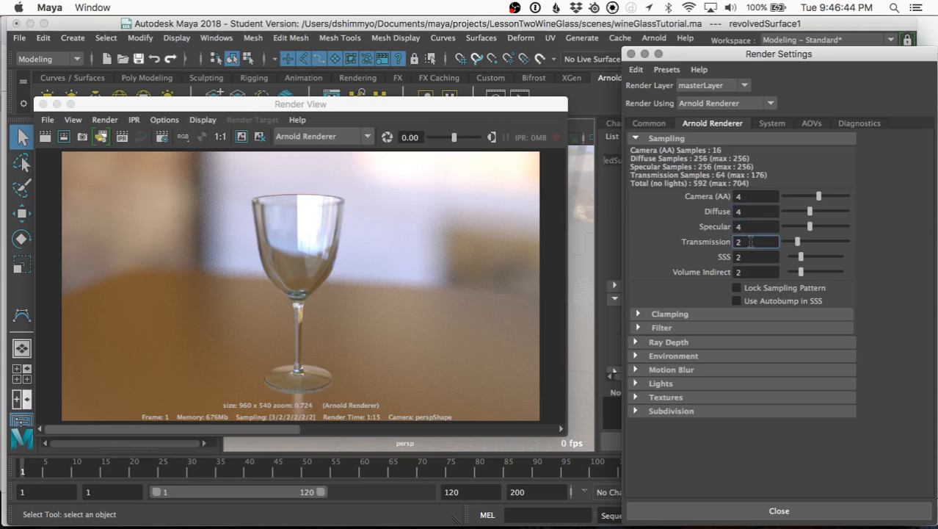
{"action": "left_click_drag", "start_coordinate": [750, 242], "coordinate": [734, 241]}
{"action": "left_click", "coordinate": [753, 227]}
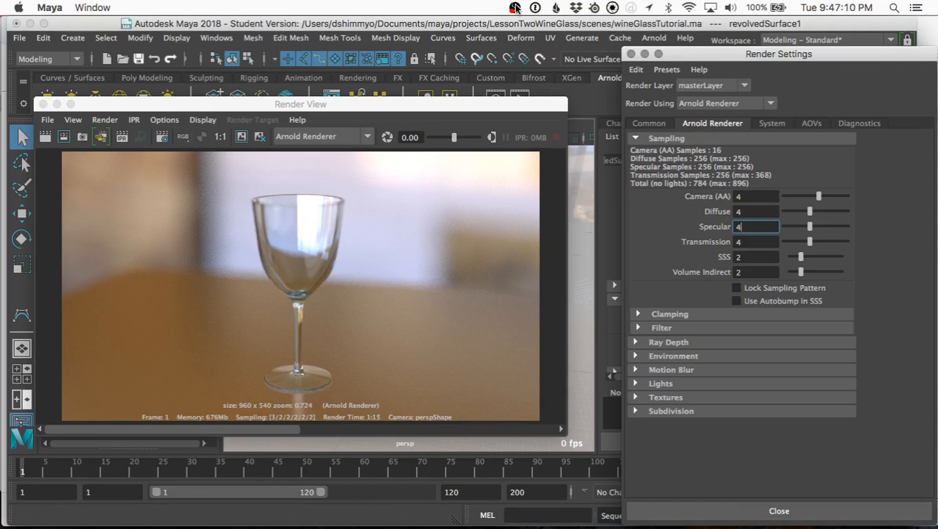
{"action": "key", "text": "super+Tab"}
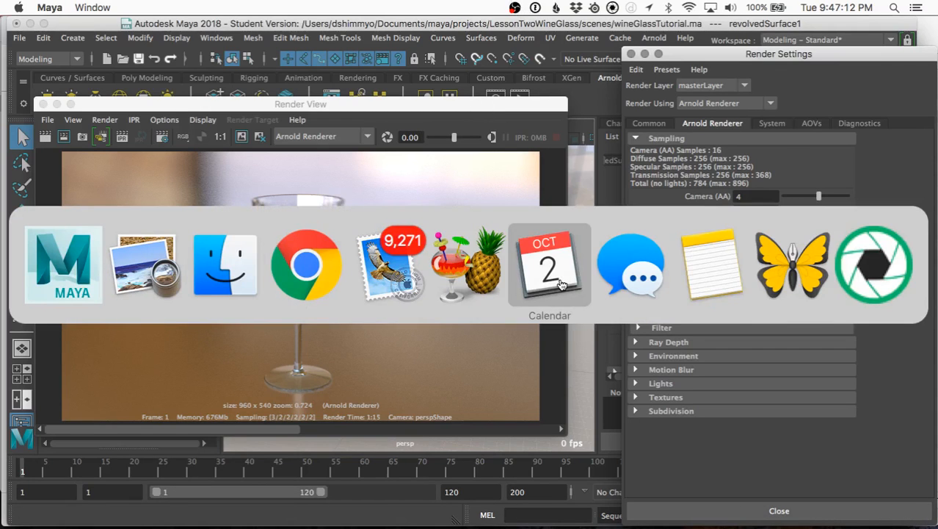
{"action": "left_click", "coordinate": [223, 284]}
{"action": "key", "text": "super+Tab"}
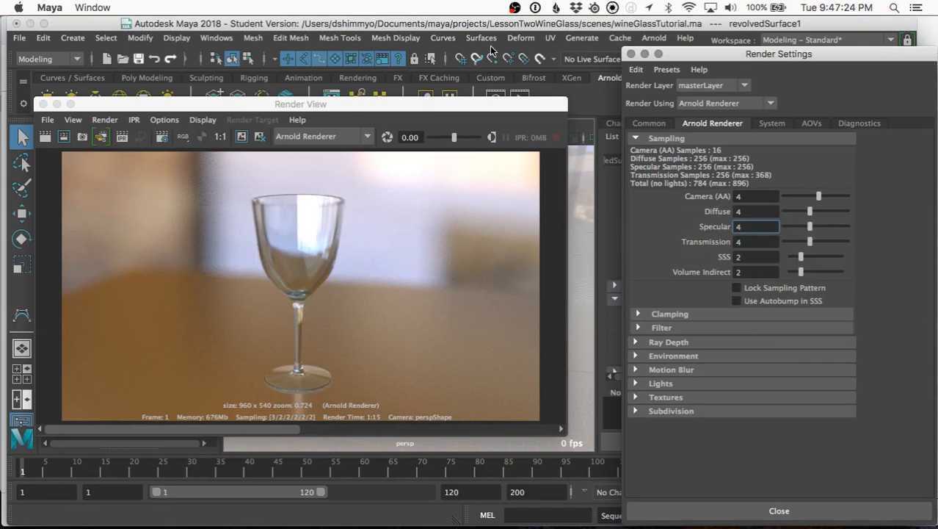
{"action": "left_click", "coordinate": [517, 8]}
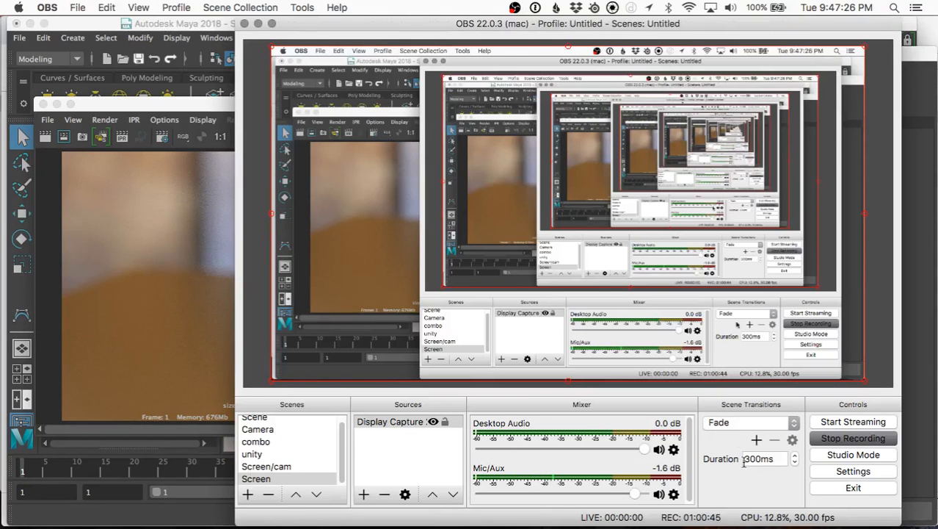